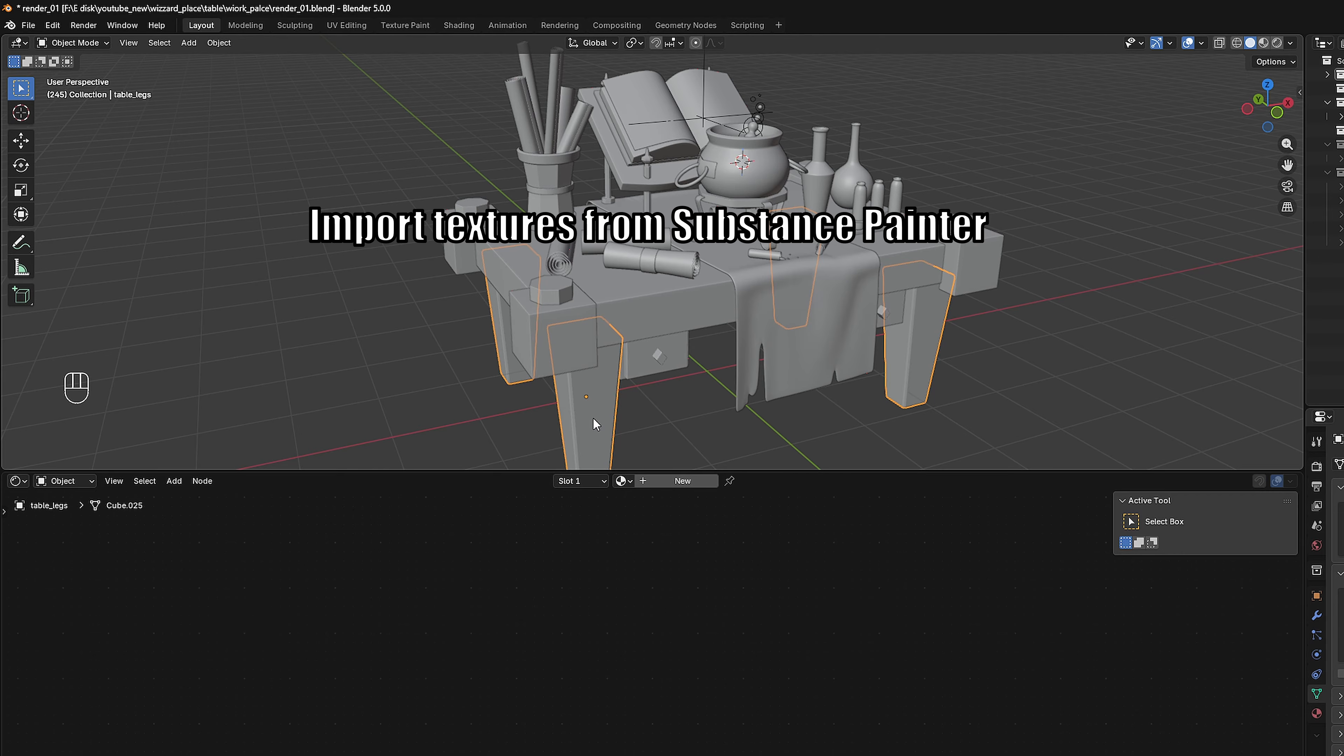
Create a new material on the selected table legs and name it table_legs.
click(654, 479)
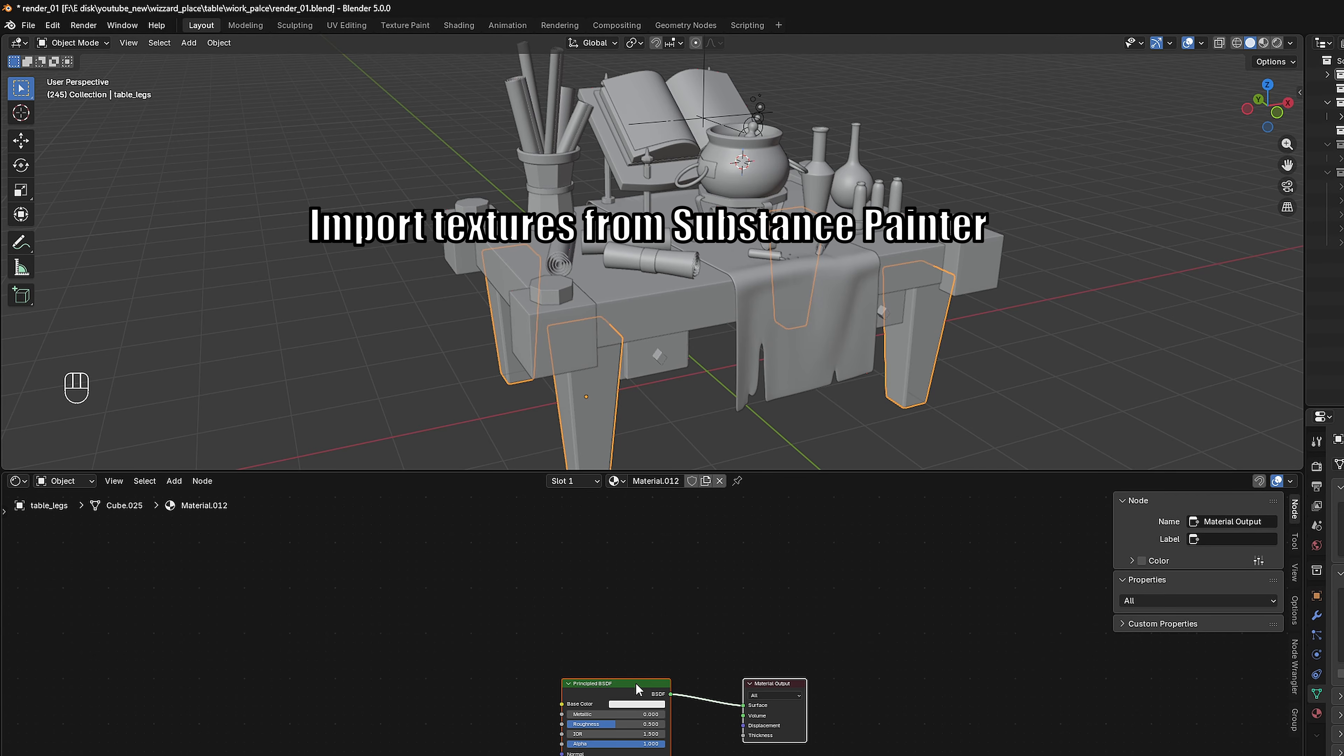
double_click(678, 482)
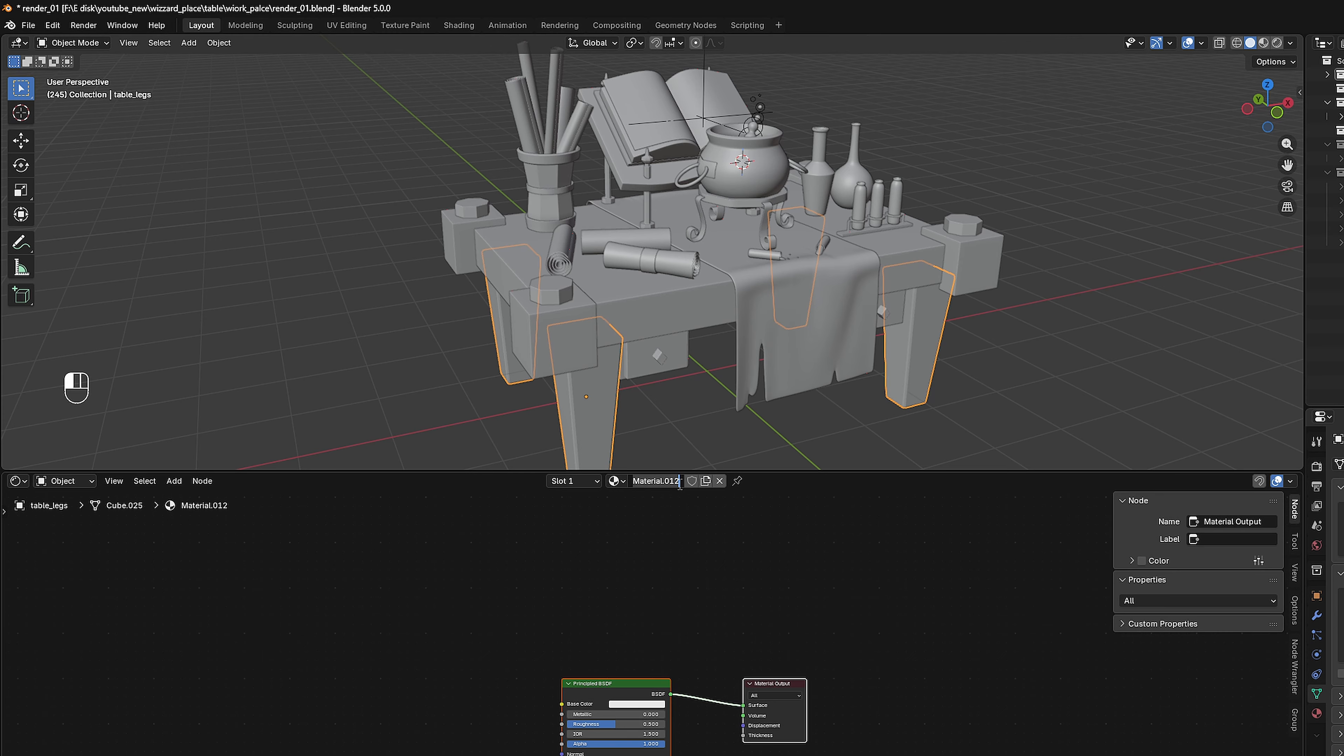
text(table_legs)
key(Return)
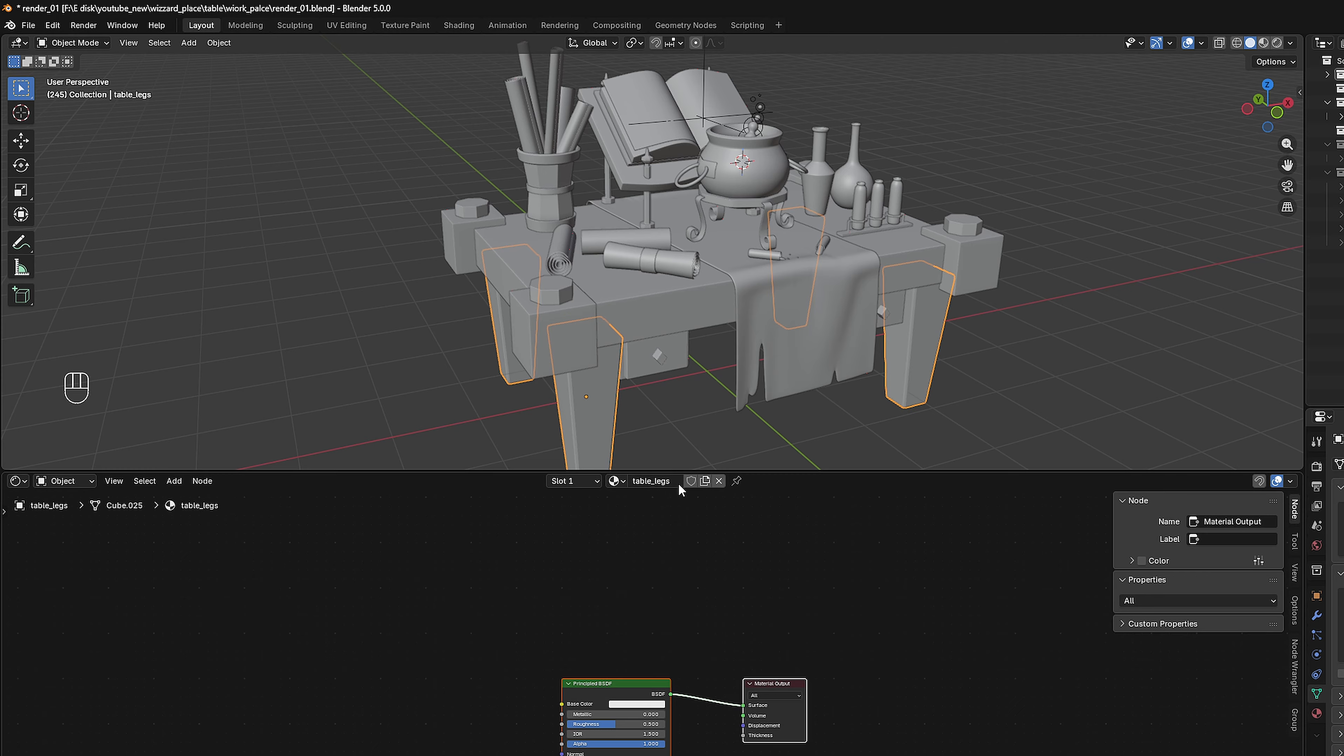
Run the Node Wrangler principled texture setup on the Principled BSDF with the 1001 Metallic, Roughness, BaseColor, Height and Normal table_mat images.
drag(635, 686, 667, 562)
click(666, 561)
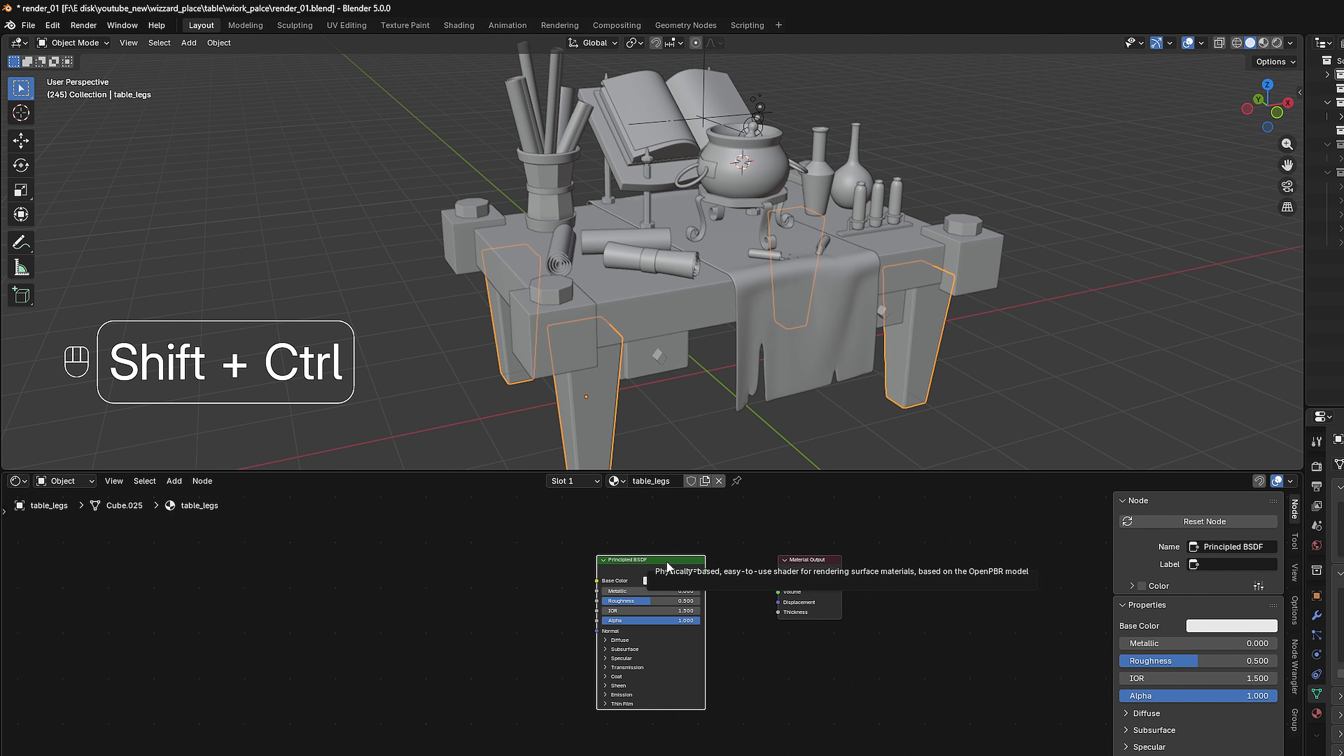
key(ctrl+shift+t)
click(797, 742)
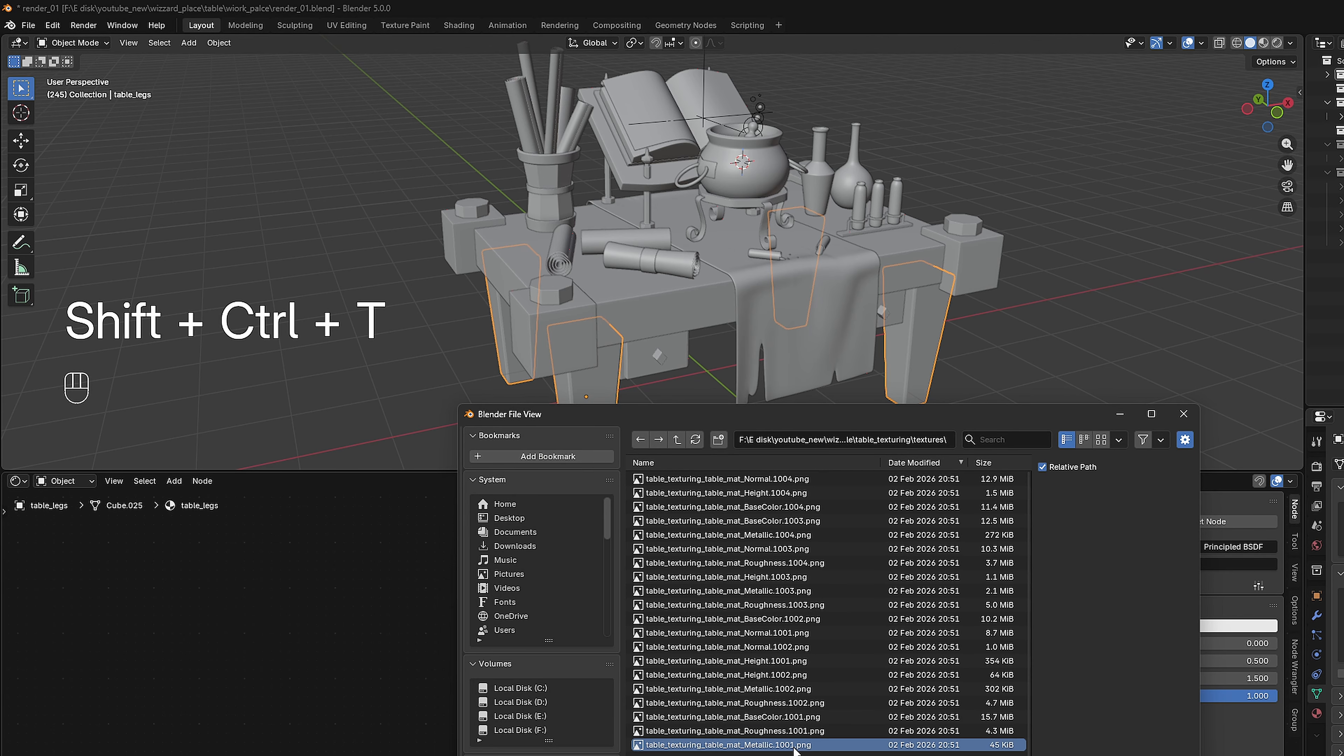
ctrl+click(804, 728)
ctrl+click(804, 715)
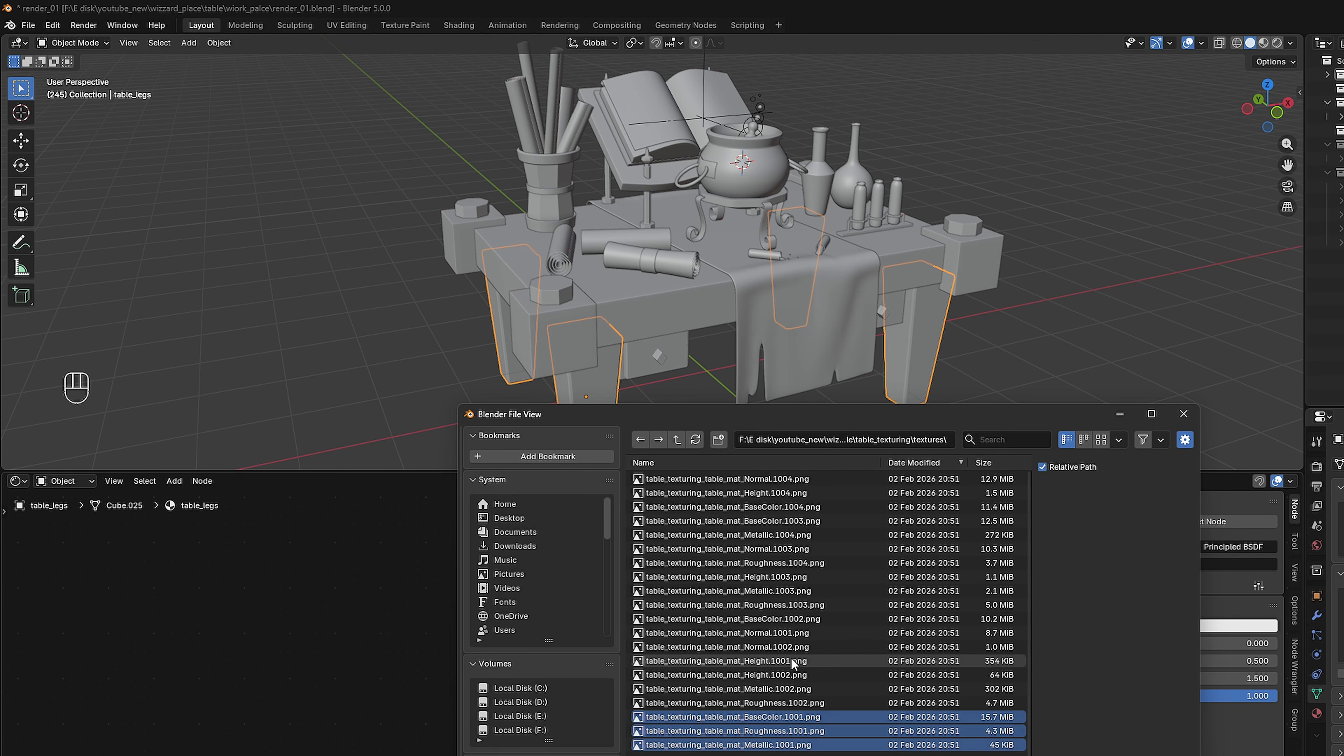
ctrl+click(791, 661)
ctrl+click(793, 633)
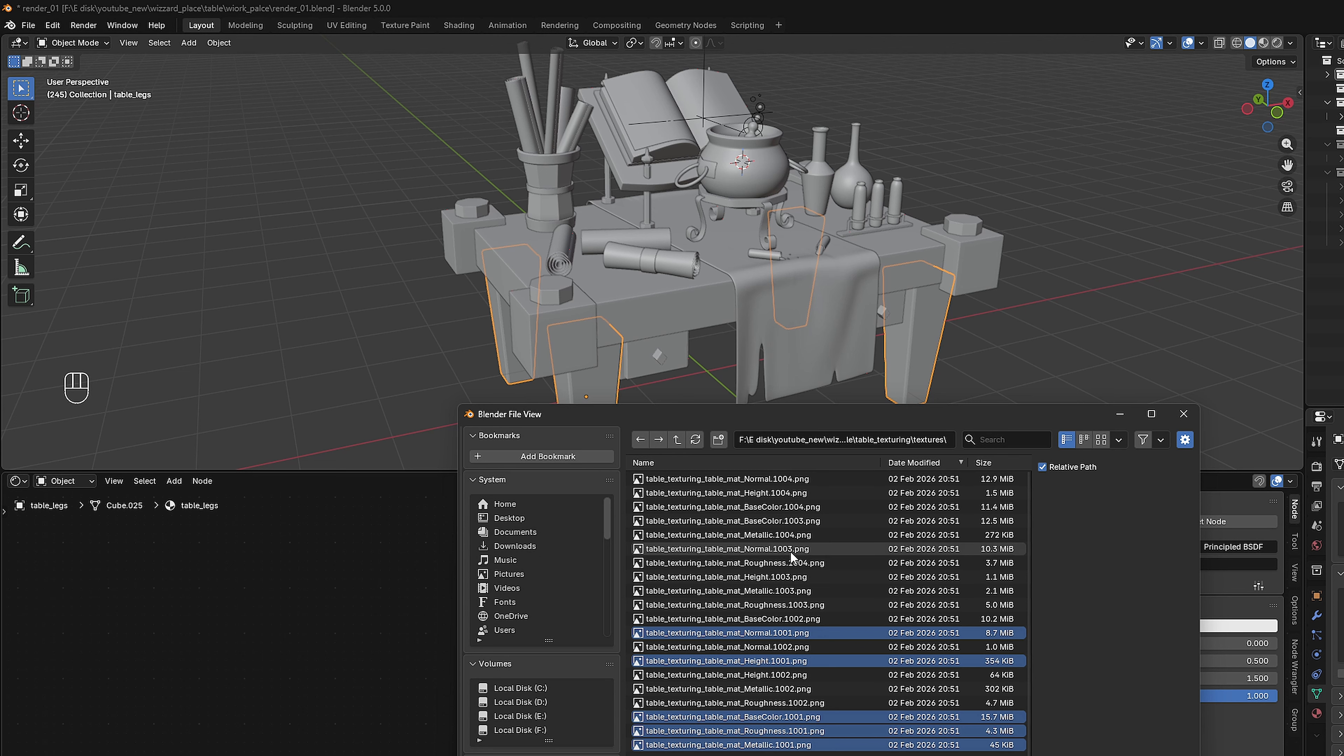
key(Return)
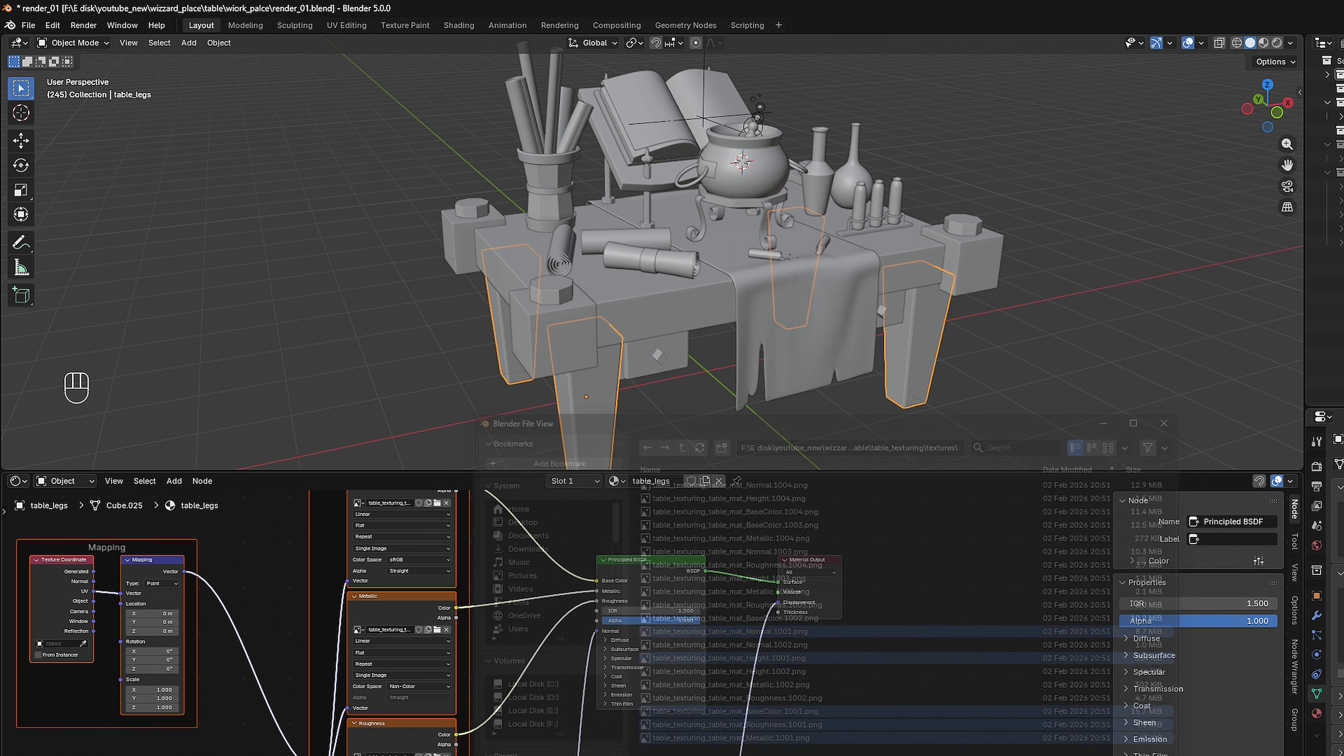
Set the image source of the base color, Metallic and Roughness texture nodes to UDIM Tiles.
scroll(565, 637, down, 1)
shift+middle_drag(564, 637, 700, 683)
scroll(594, 644, up, 5)
scroll(591, 638, up, 1)
shift+middle_drag(605, 611, 731, 700)
scroll(629, 654, up, 4)
click(594, 609)
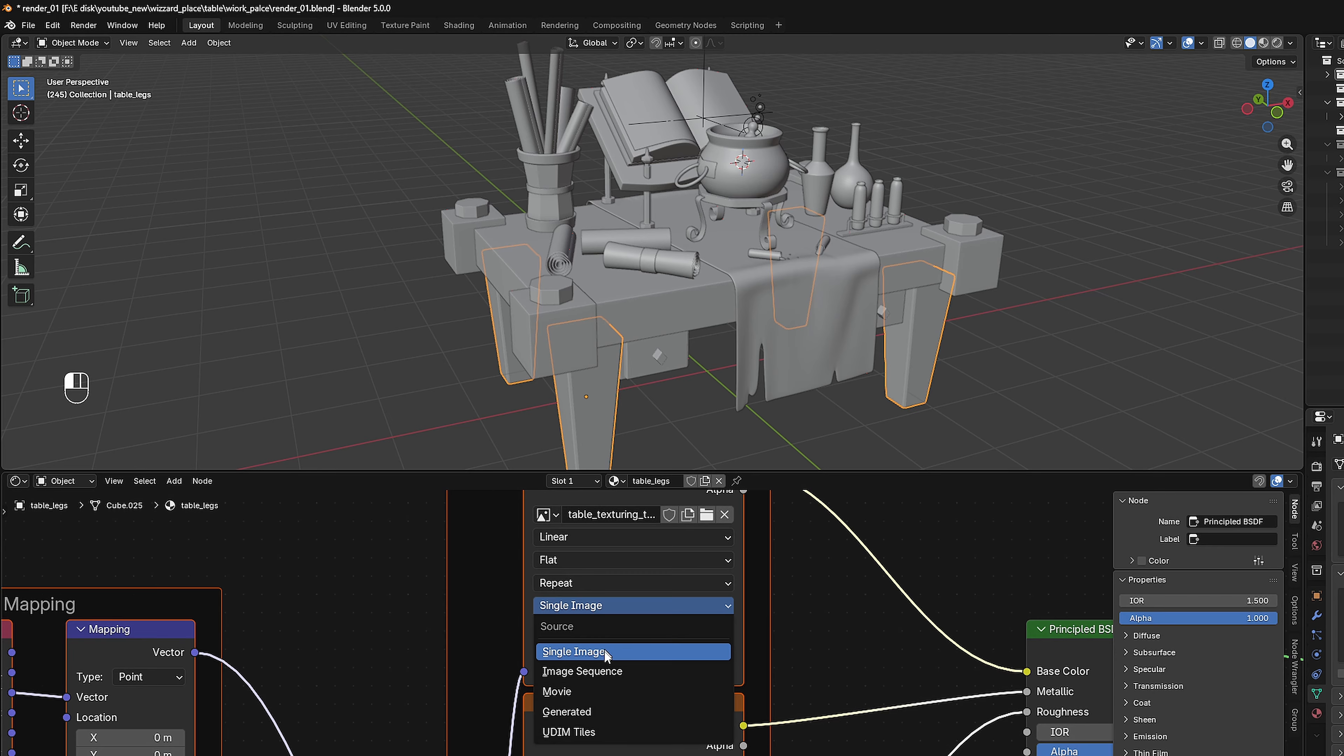
click(598, 732)
shift+middle_drag(598, 732, 561, 576)
click(553, 704)
click(561, 755)
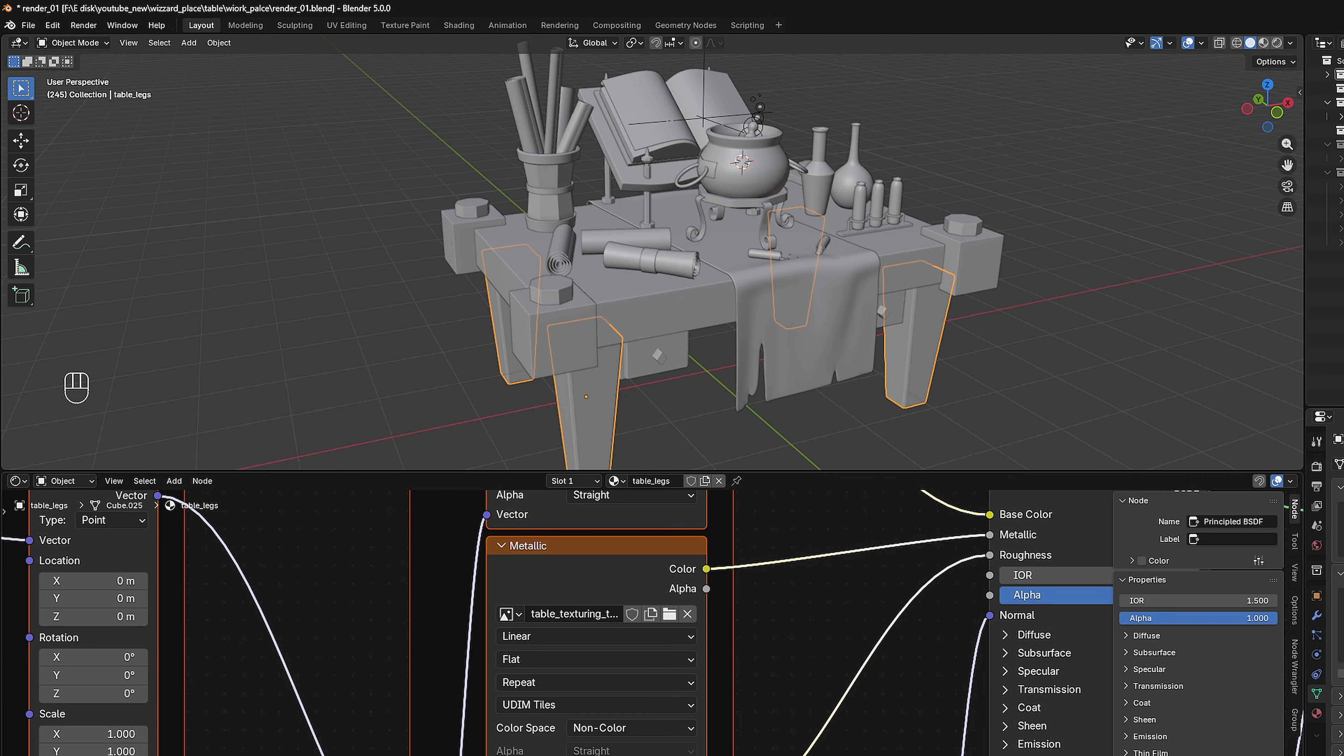
shift+middle_drag(561, 752, 521, 492)
click(498, 704)
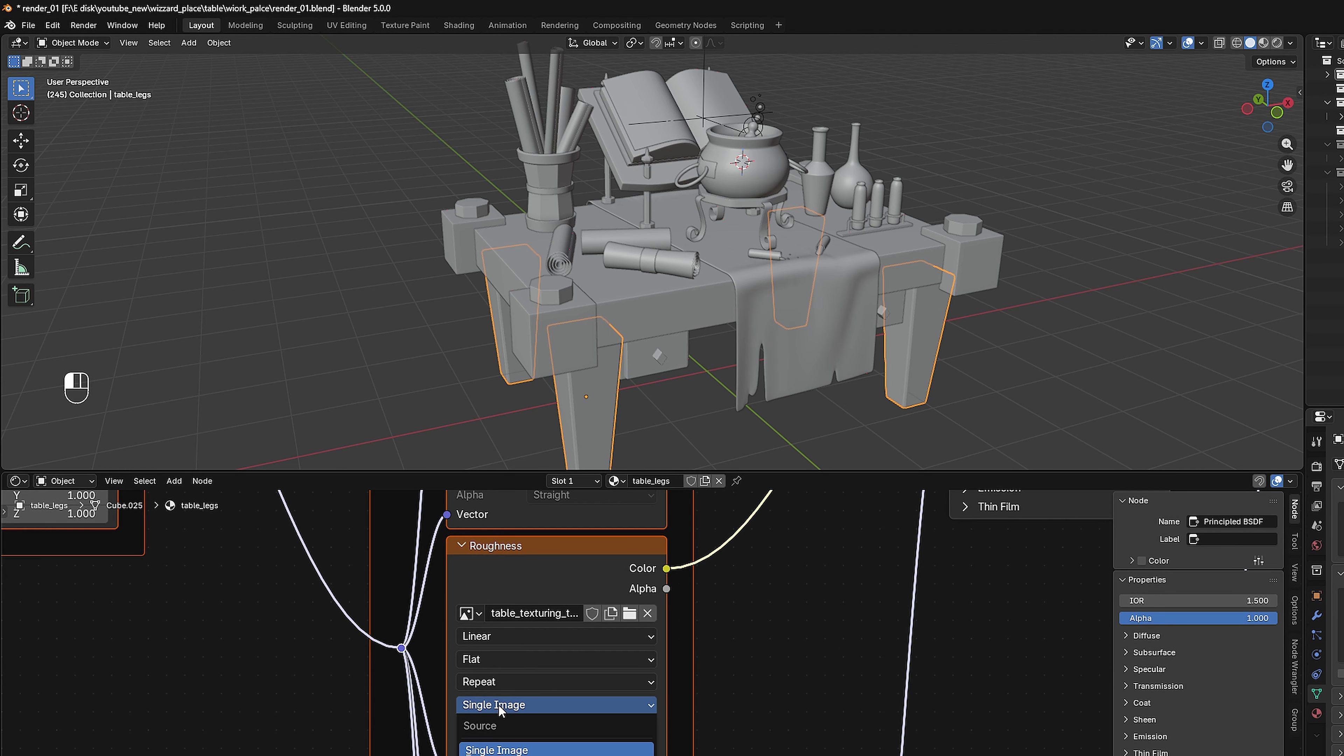
click(556, 755)
Delete the height image texture node that feeds the Displacement node.
shift+middle_drag(635, 755, 623, 687)
click(623, 687)
key(Delete)
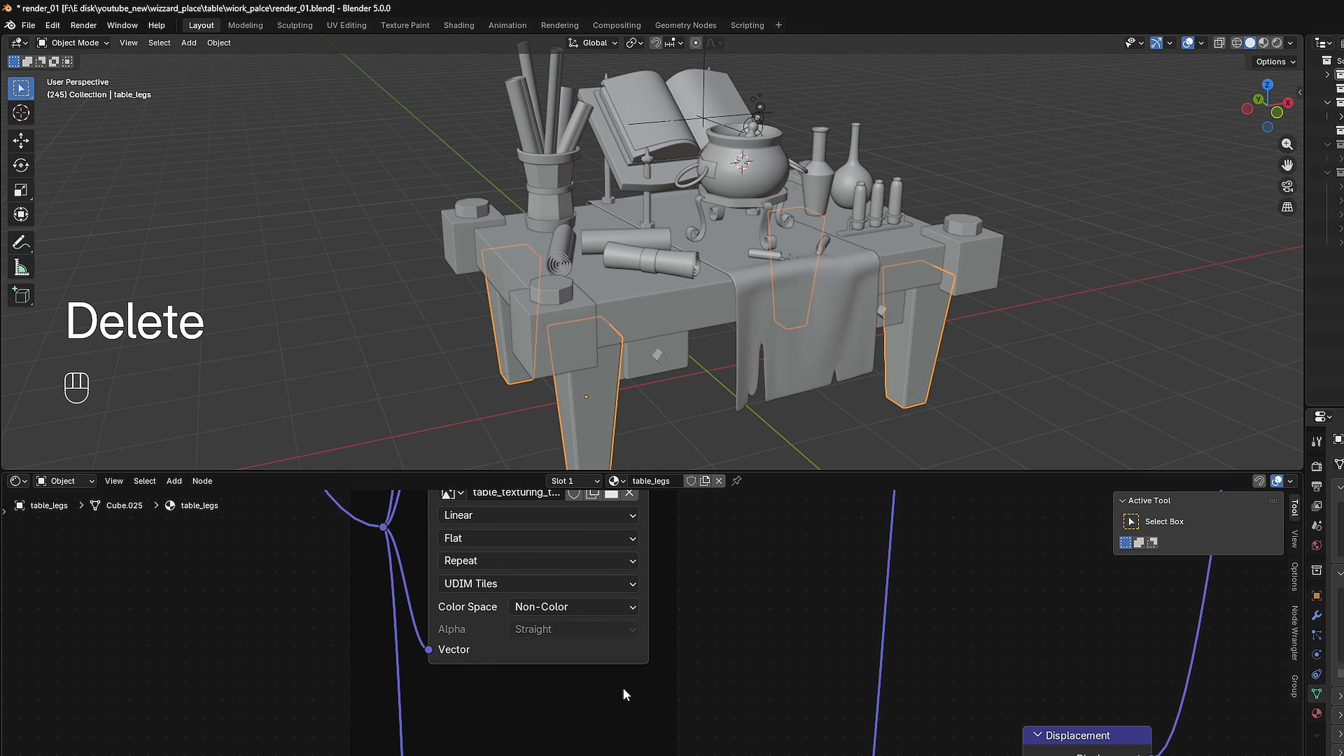
shift+middle_drag(830, 755, 818, 571)
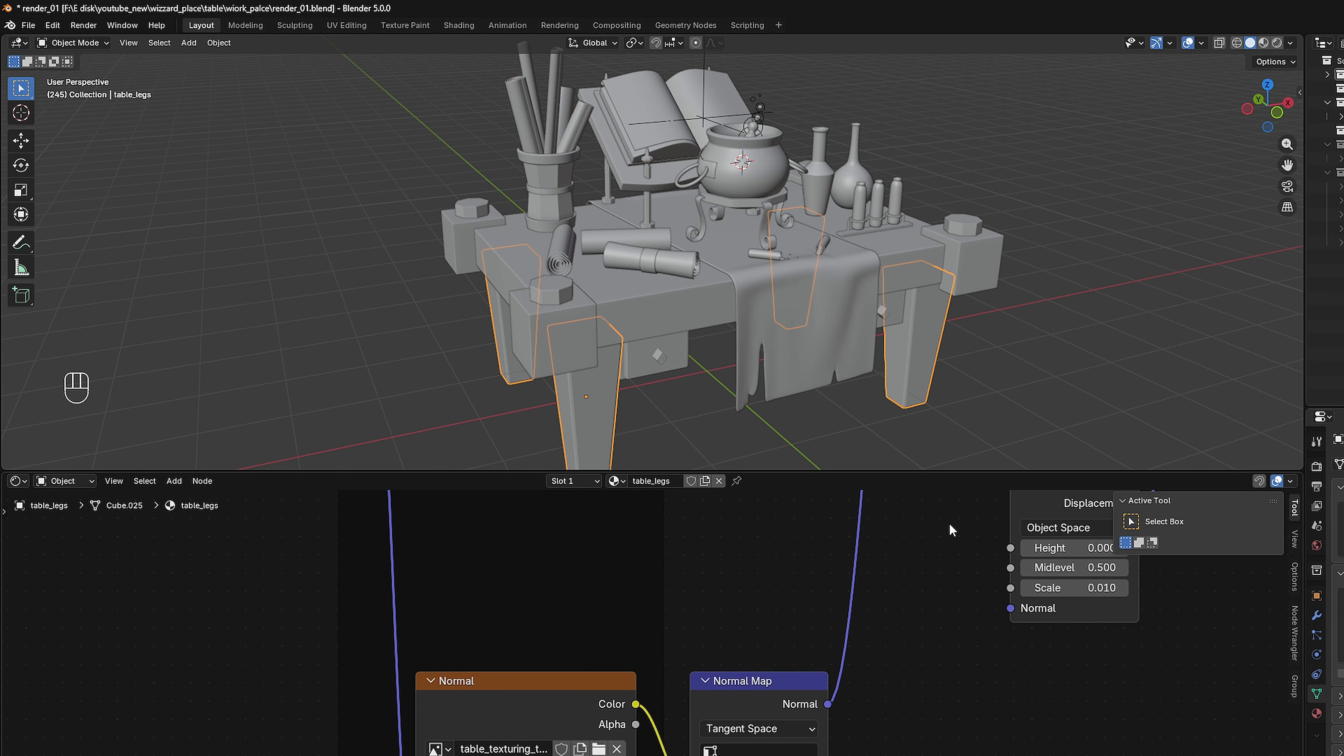
Open the render properties and preview the scene in Rendered viewport shading.
click(1276, 44)
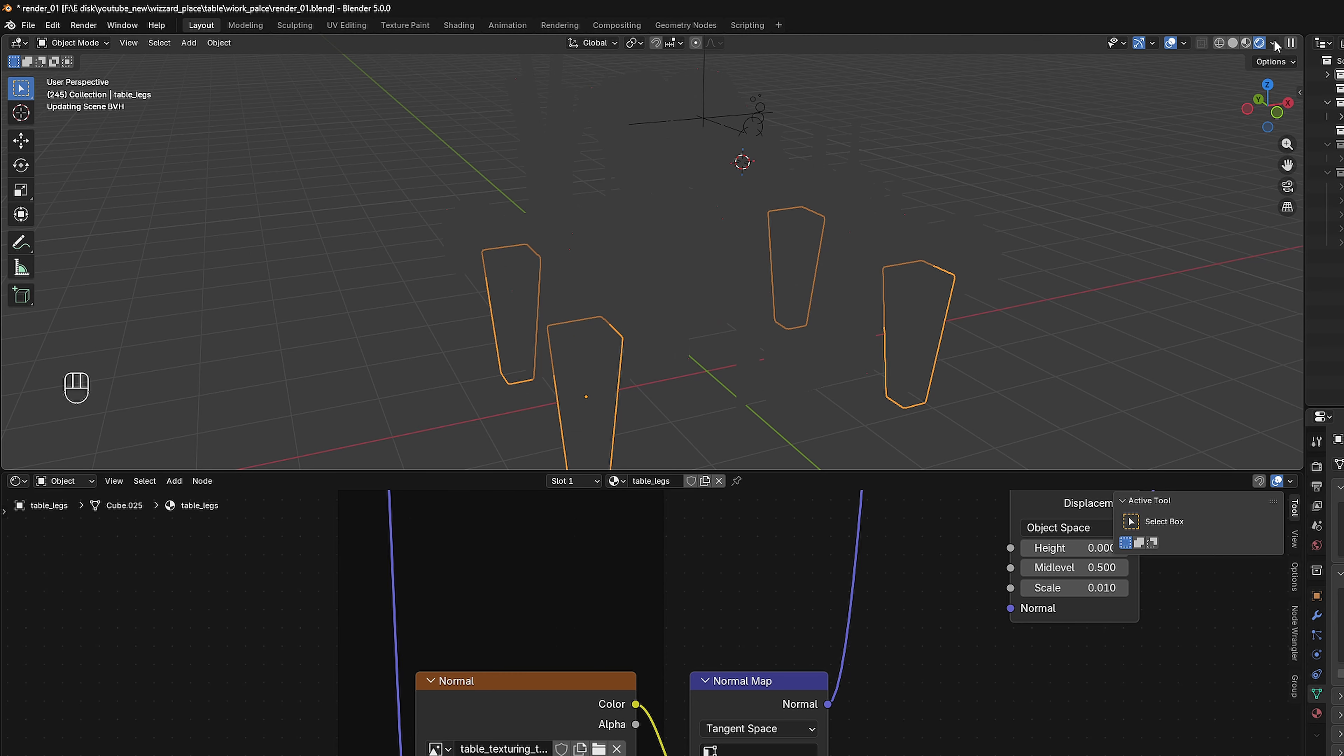
click(1233, 42)
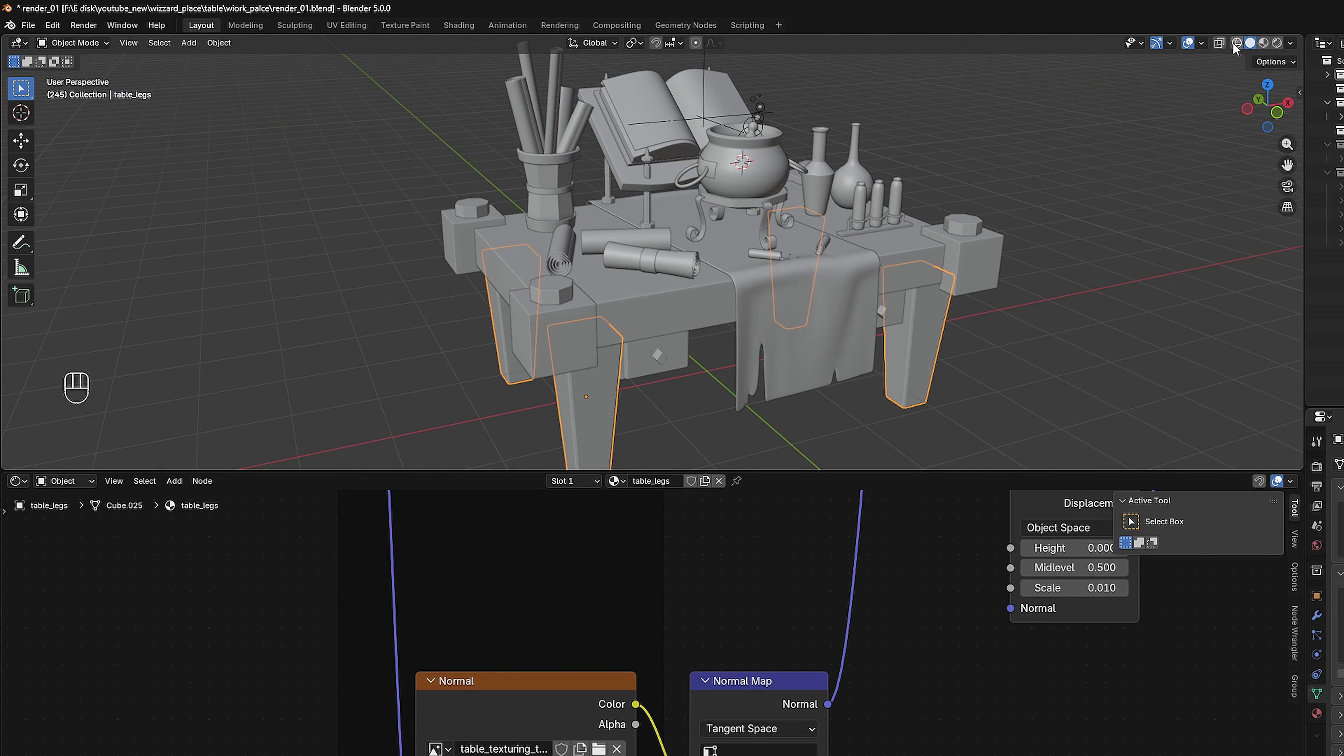
click(1317, 468)
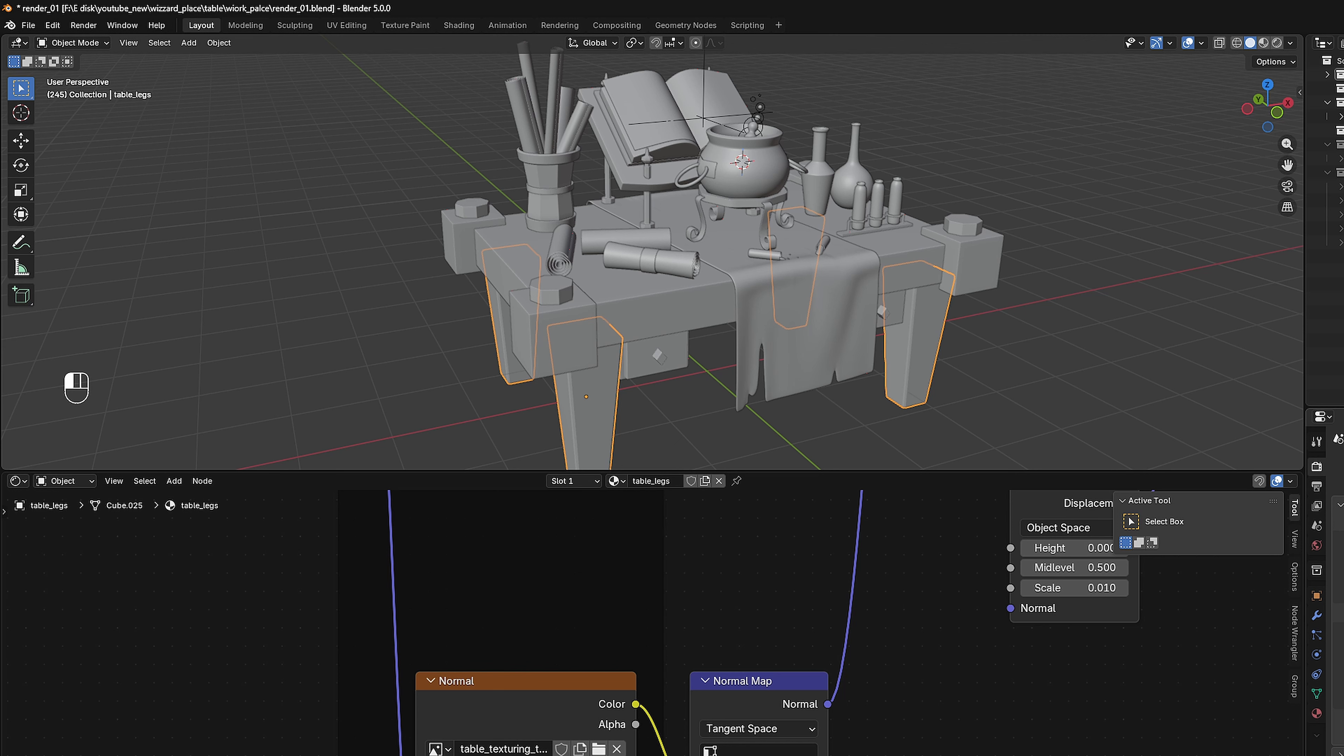
click(1277, 42)
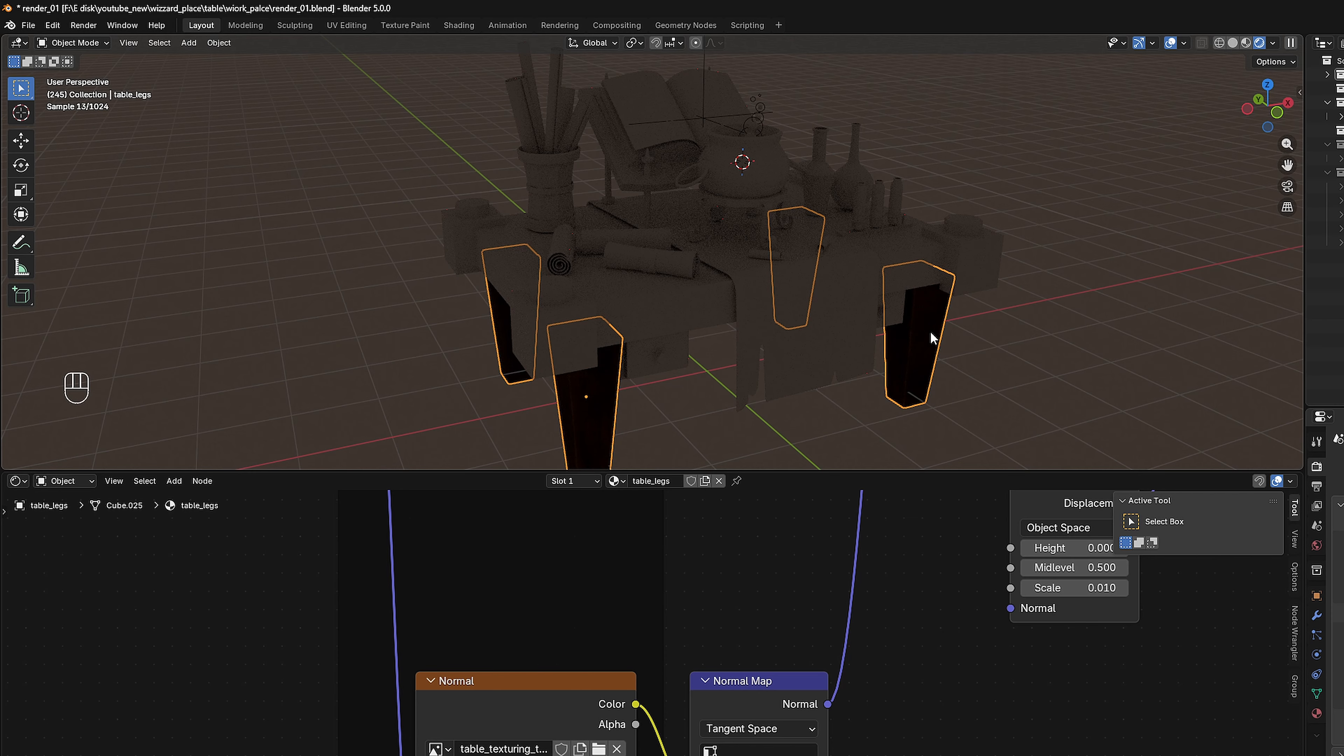
Link the table legs' material to the drawers, corner blocks, paper rolls lying on the table and table cloth.
click(660, 364)
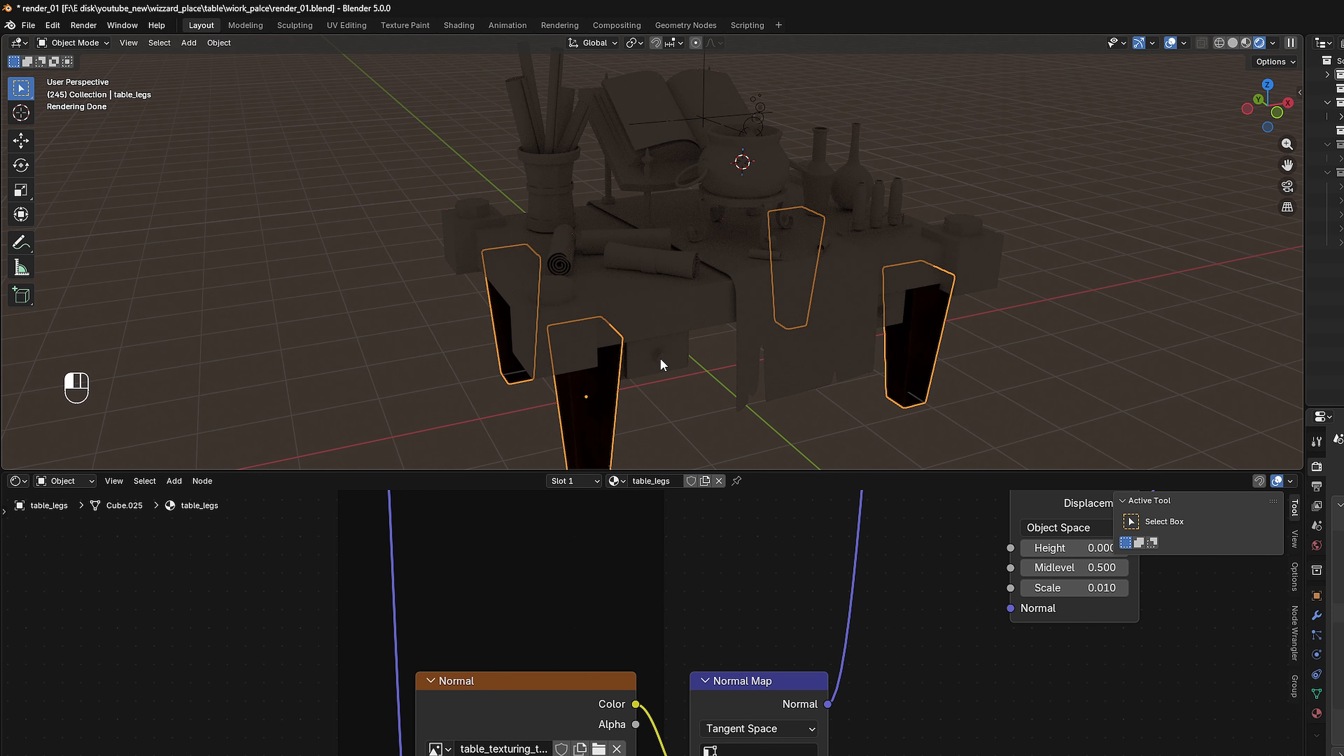
shift+click(566, 351)
shift+click(562, 249)
shift+click(619, 253)
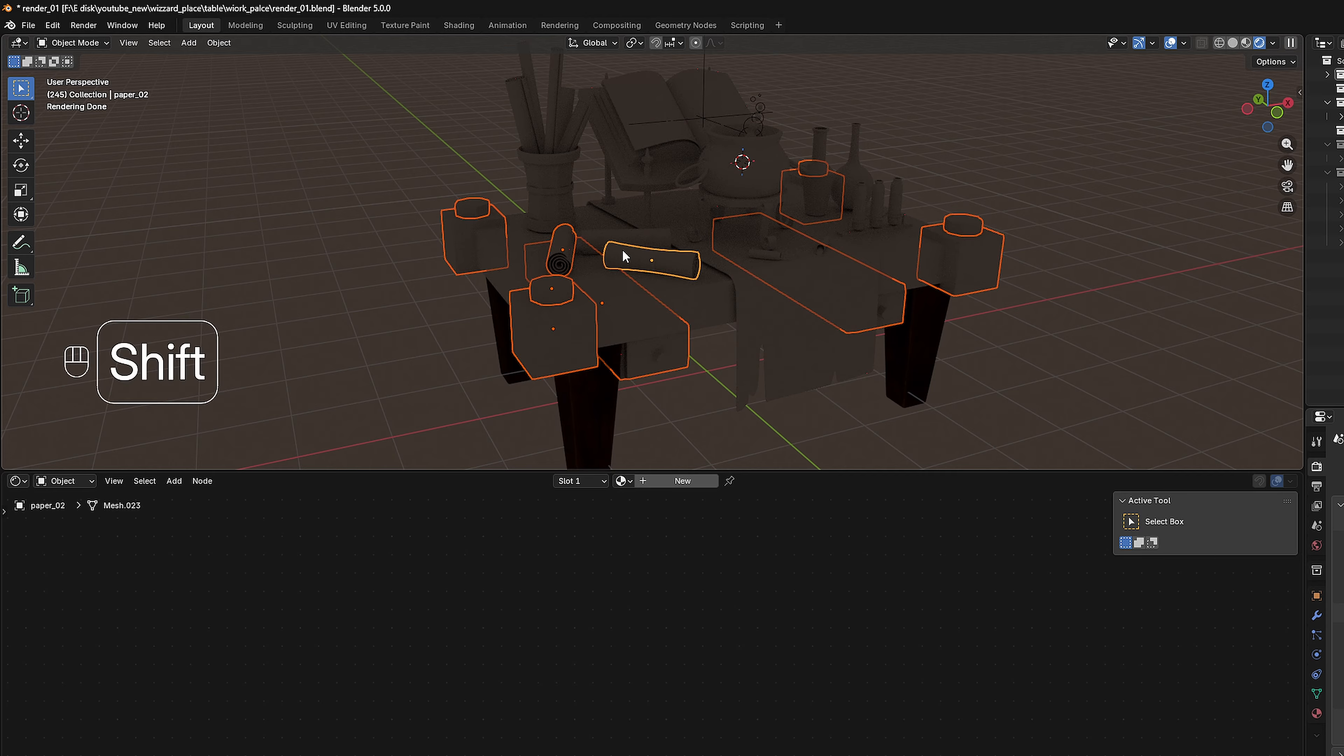
shift+click(648, 240)
shift+click(807, 326)
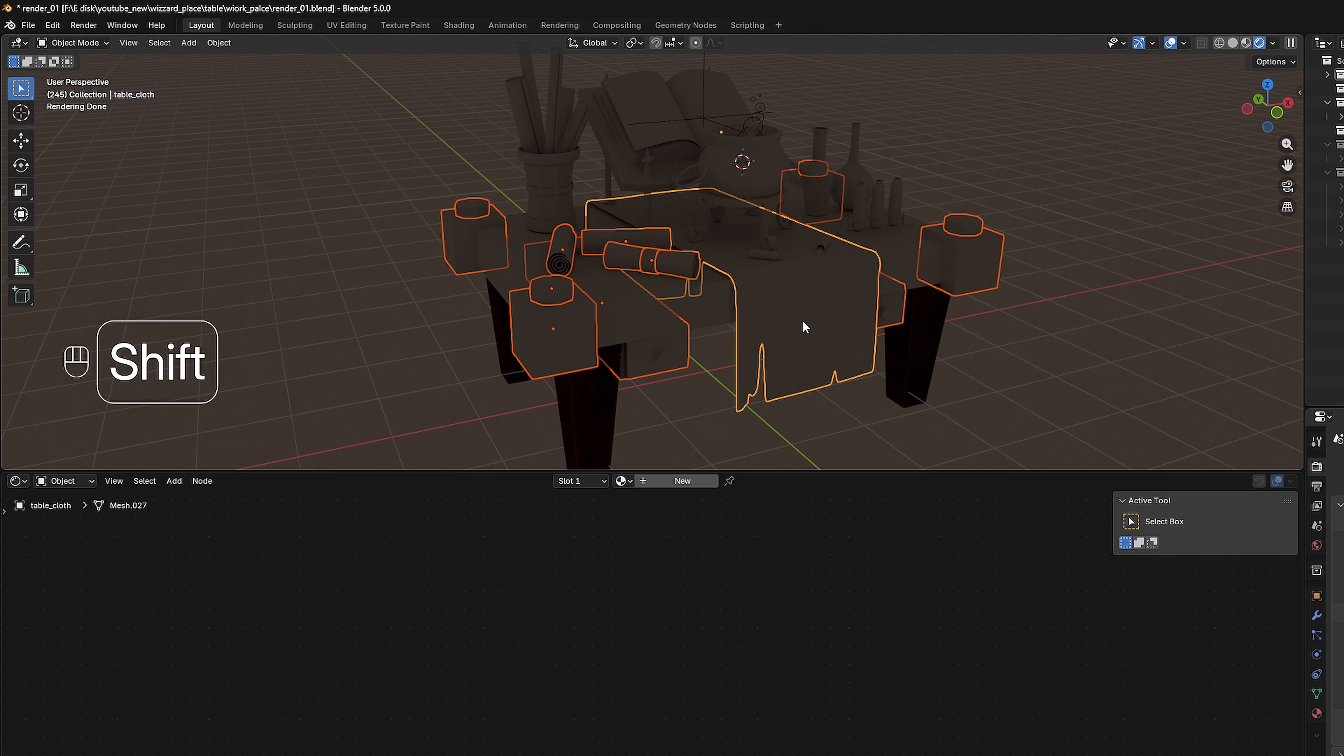
shift+click(585, 422)
key(ctrl+l)
mouse_move(585, 421)
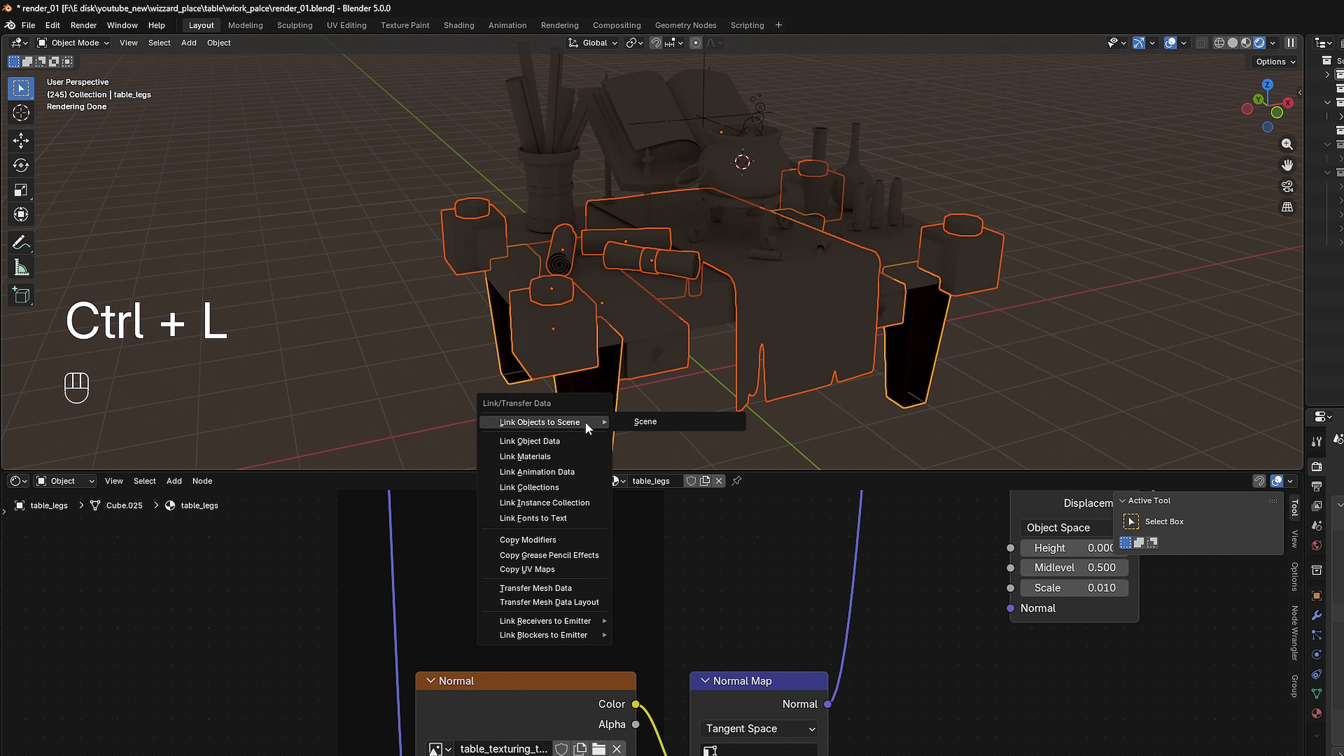
click(562, 451)
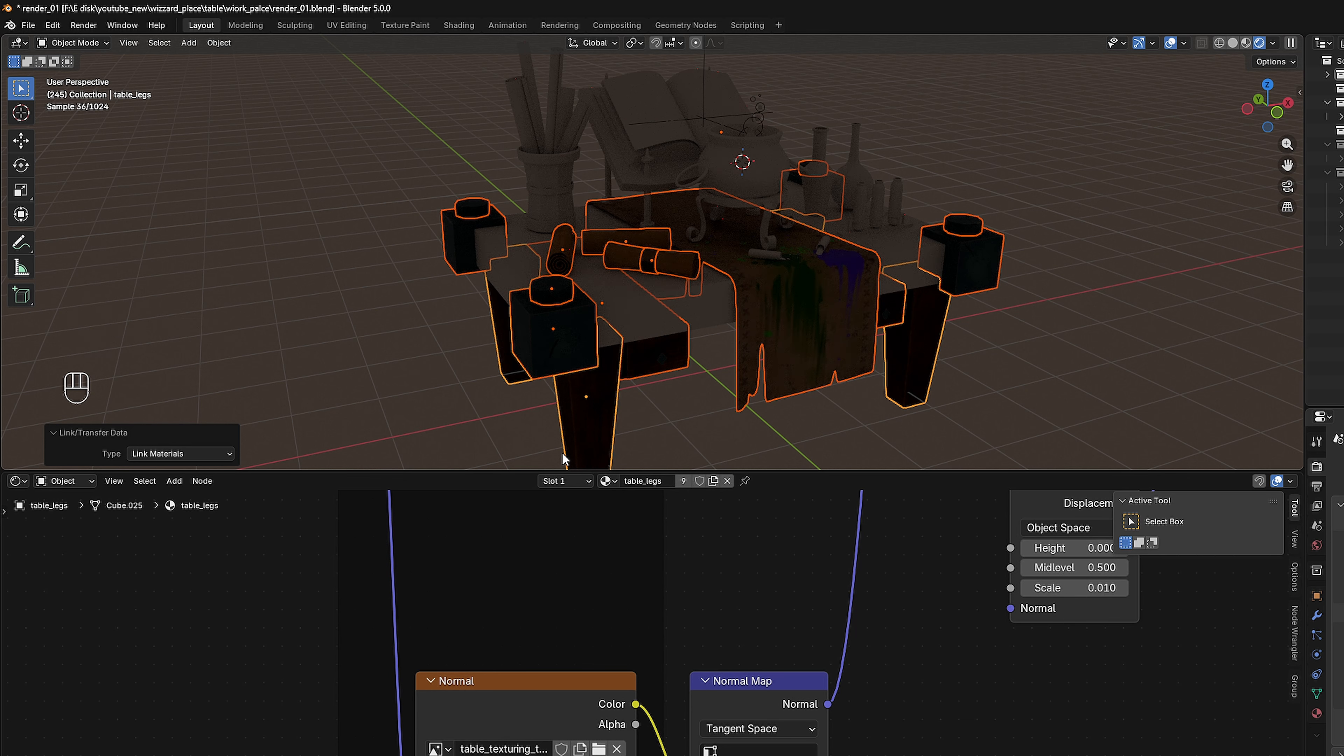
Link the table legs' material to the tabletop and switch the viewport to Material Preview shading.
click(637, 317)
shift+click(598, 380)
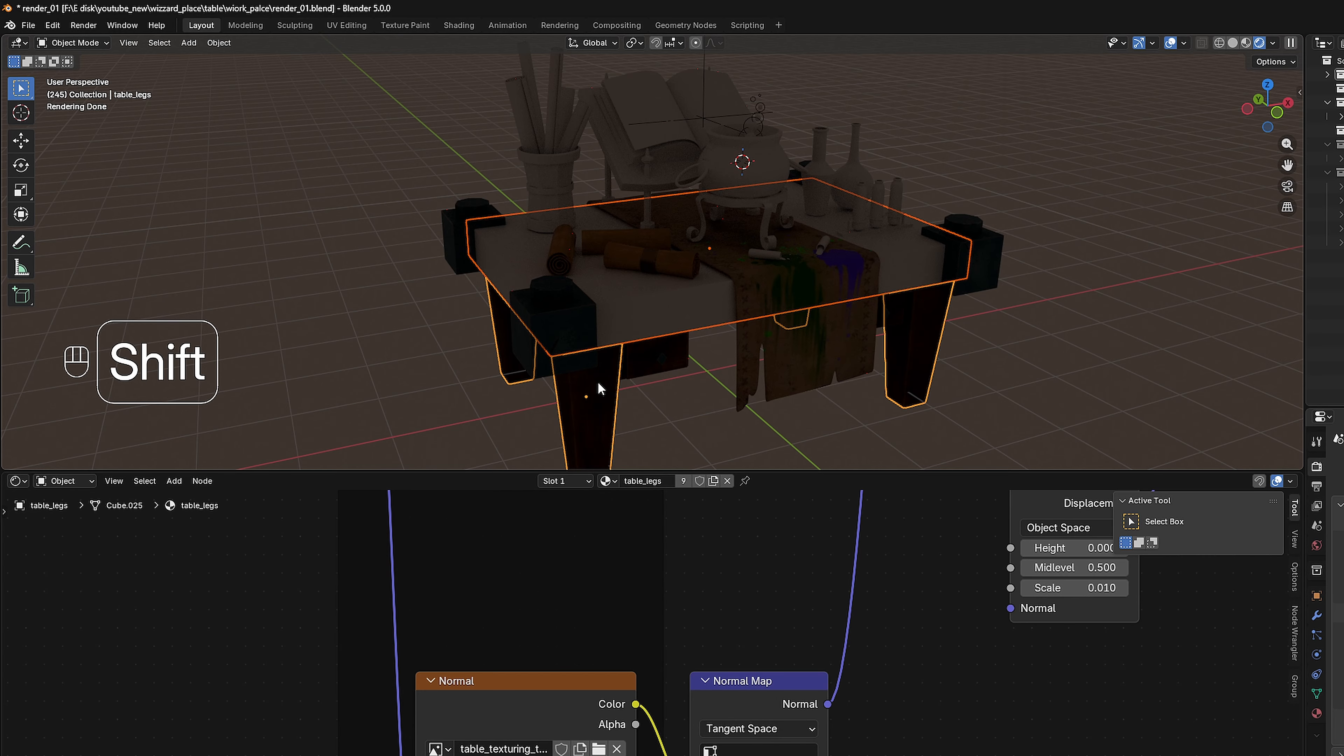
key(ctrl+l)
click(599, 384)
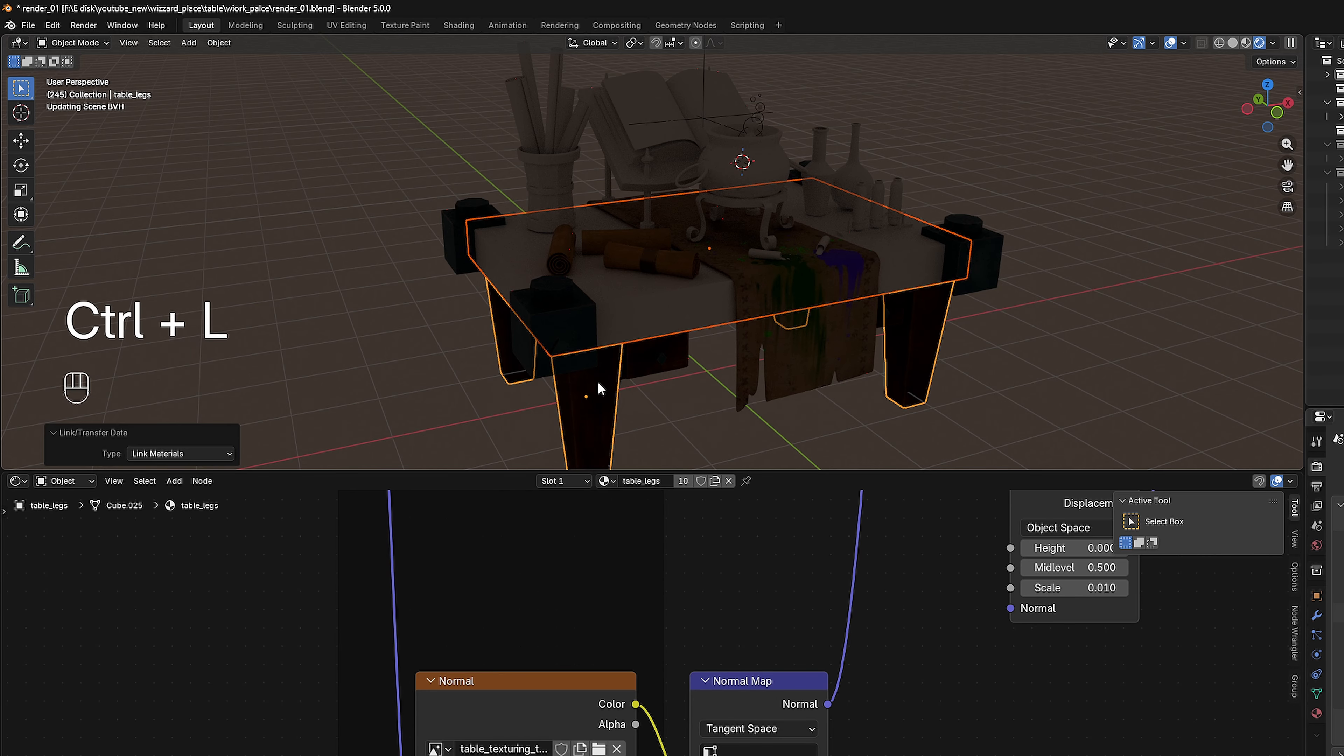
click(1246, 42)
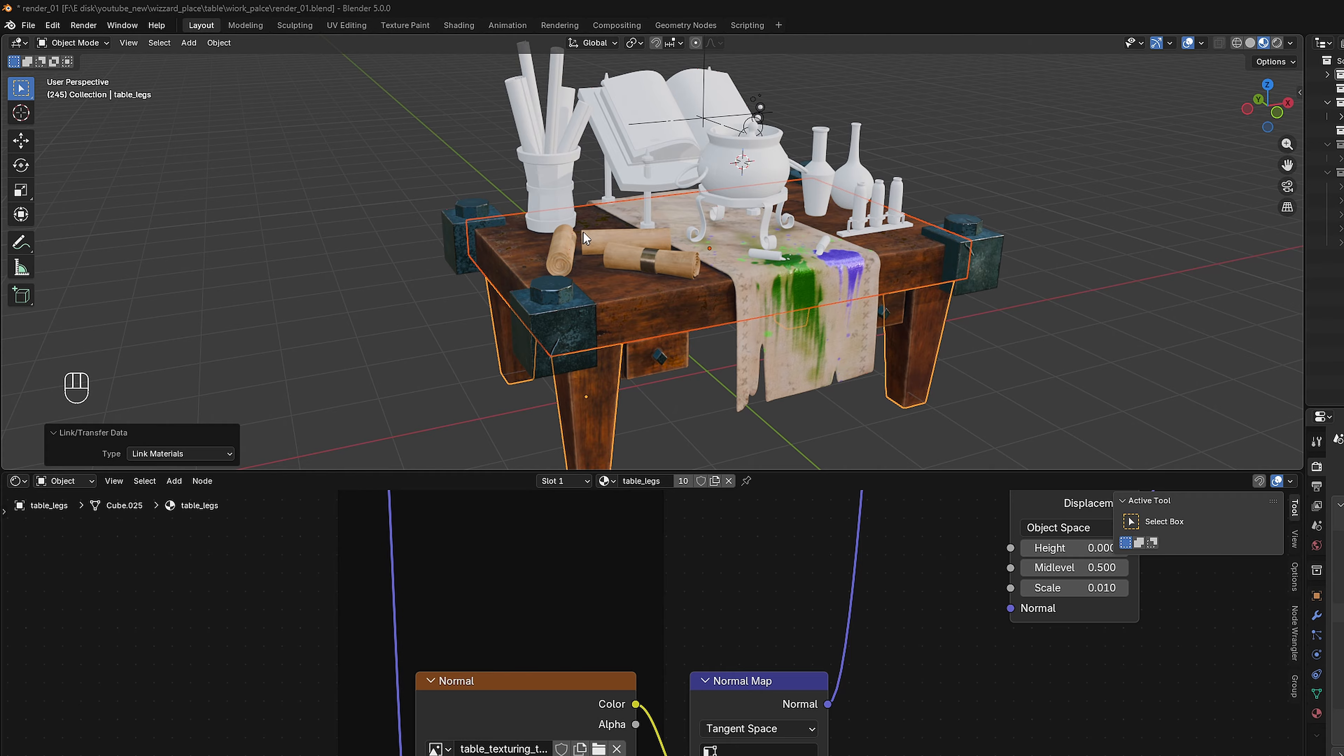
Link the tabletop's material to the scroll bucket and its scrolls, the book and its stand, and the cauldron with its handles and stand.
click(548, 169)
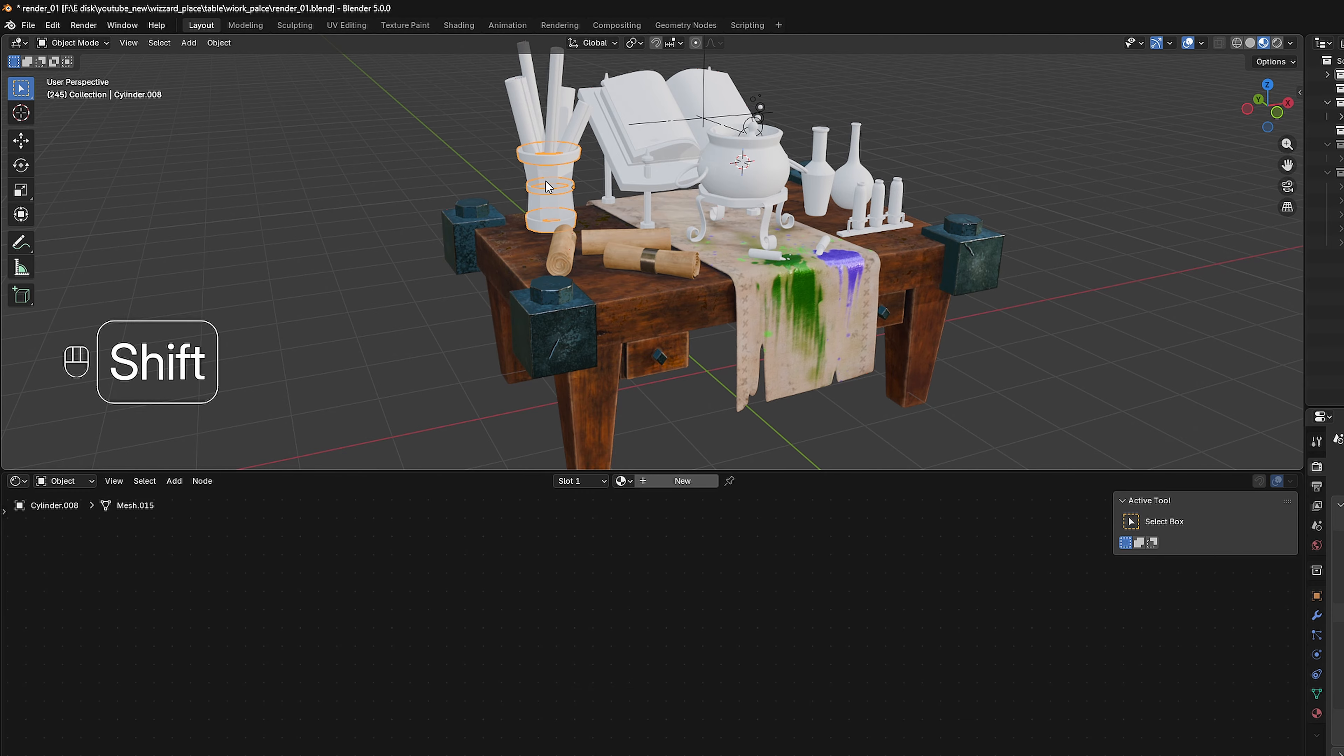
shift+click(530, 138)
shift+click(624, 174)
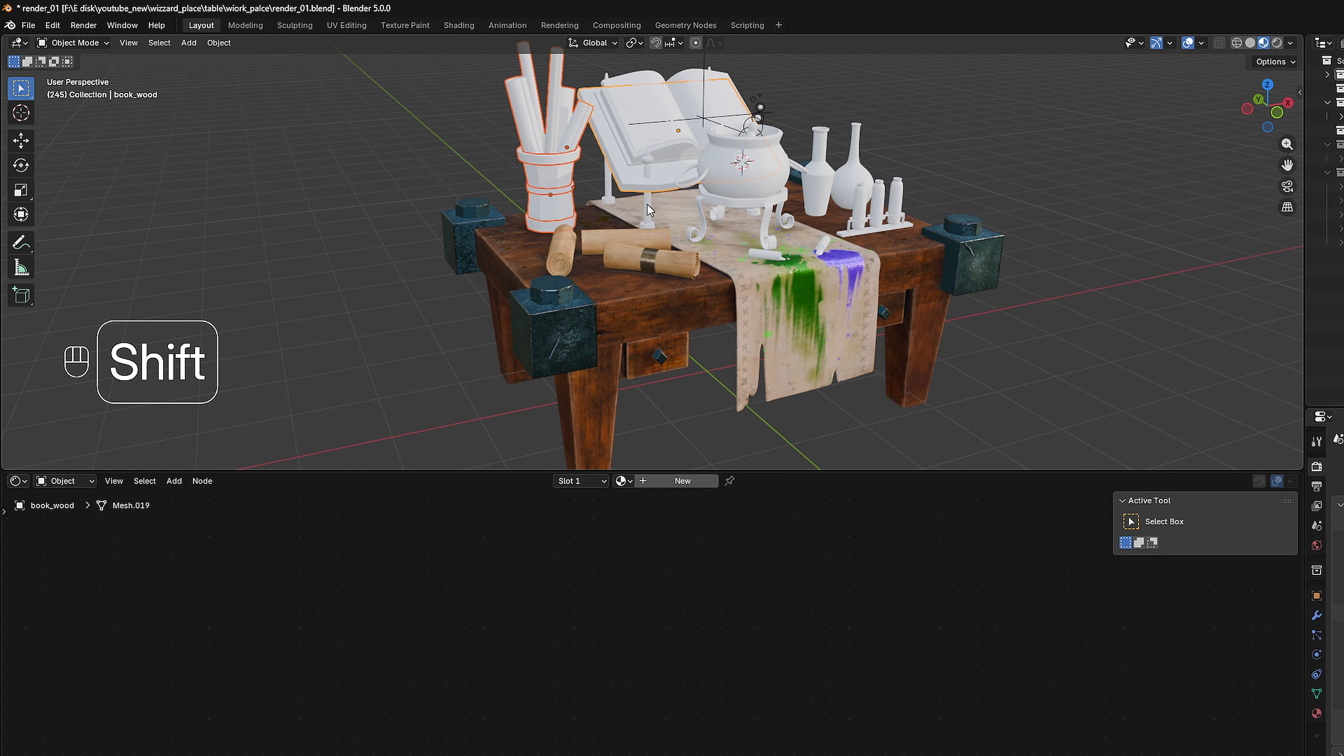
shift+click(652, 208)
shift+click(728, 185)
shift+click(727, 200)
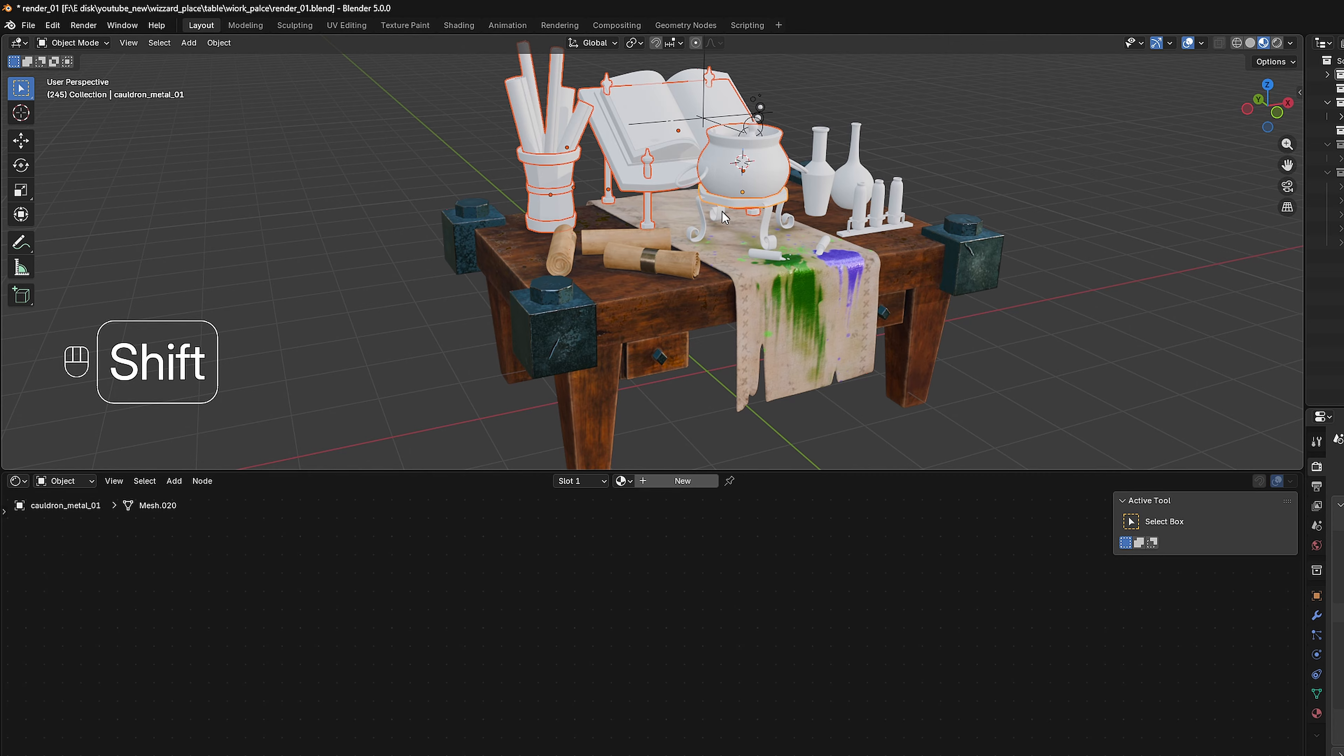
shift+click(705, 216)
shift+click(699, 183)
shift+click(666, 161)
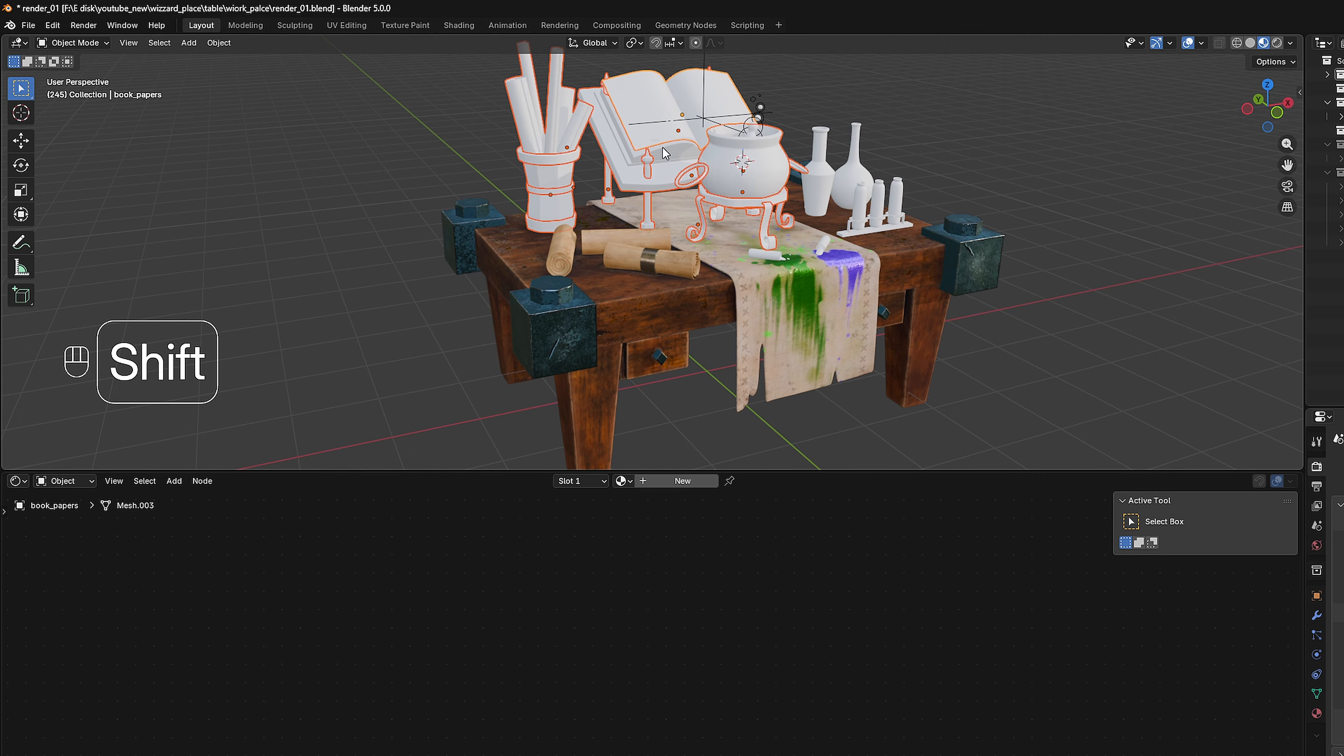
shift+click(668, 179)
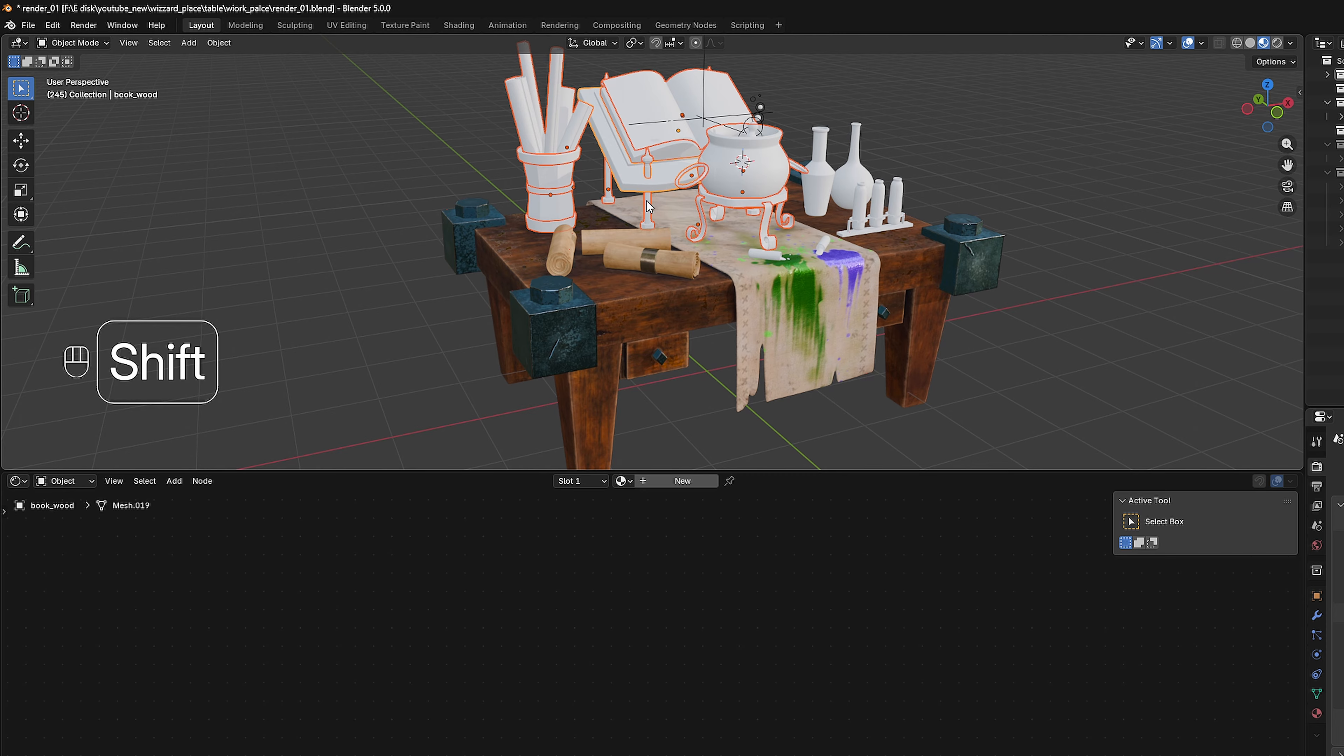
shift+click(651, 302)
key(ctrl+l)
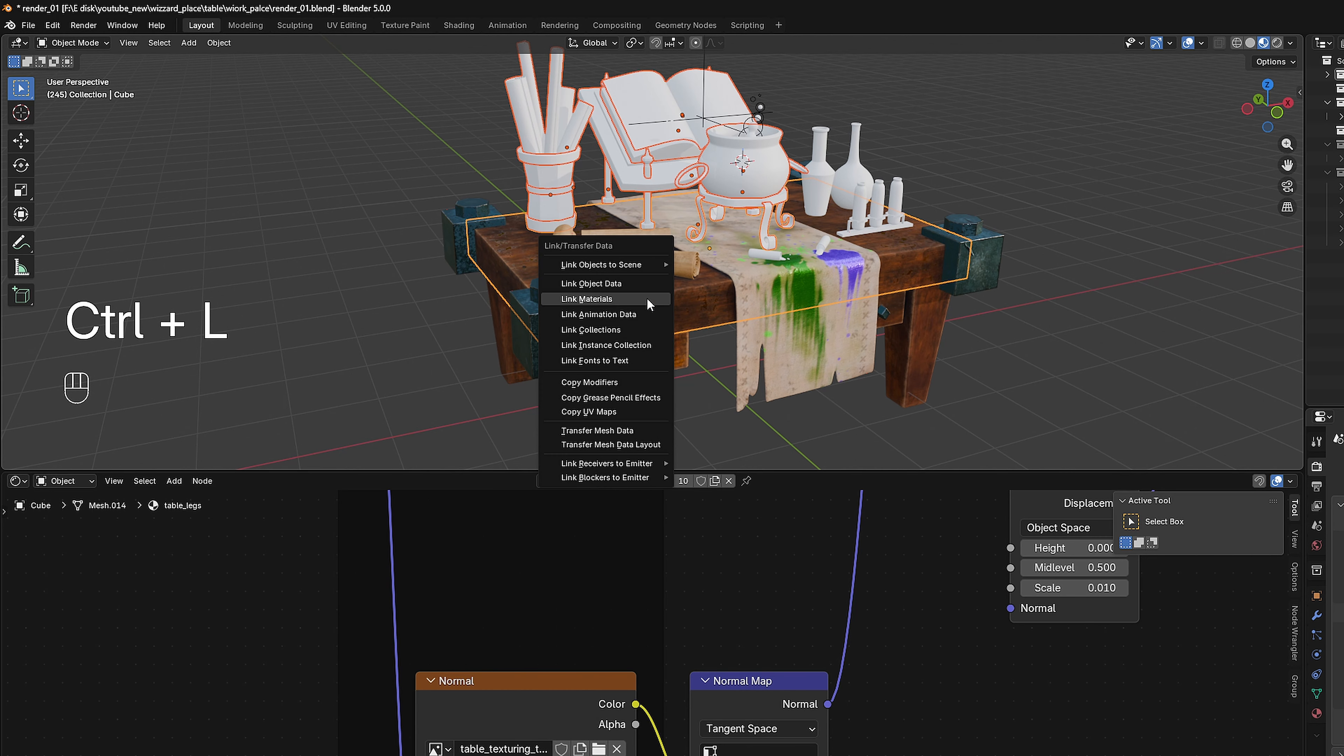
click(646, 298)
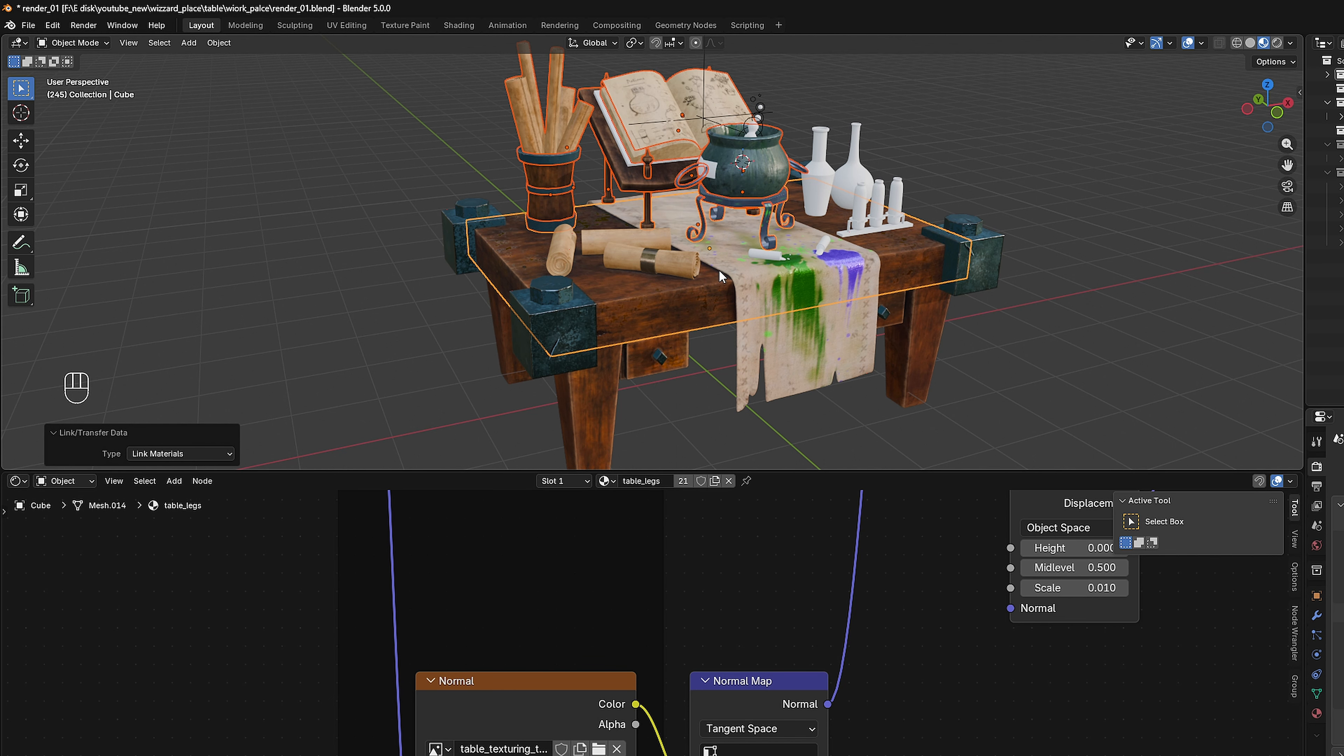
Link the tabletop's material to the rack holding the small vials.
click(856, 230)
shift+click(902, 259)
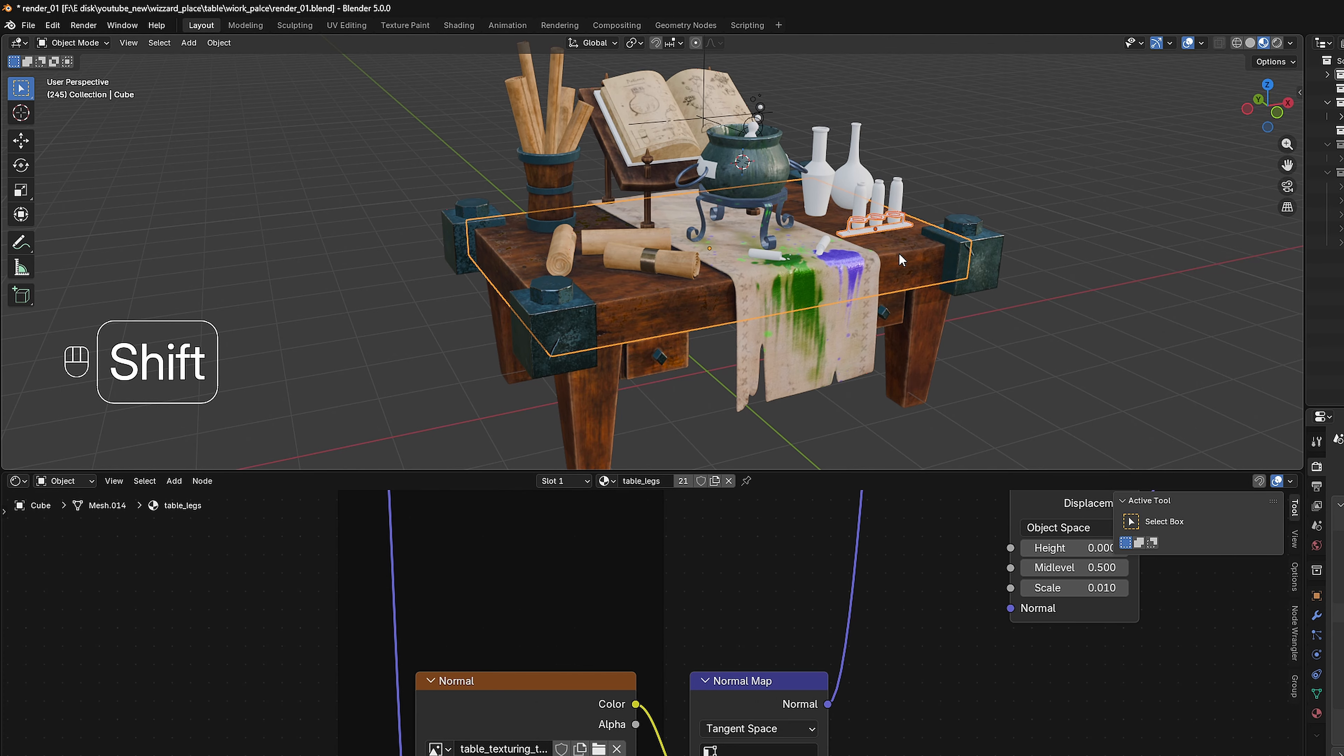
key(ctrl+l)
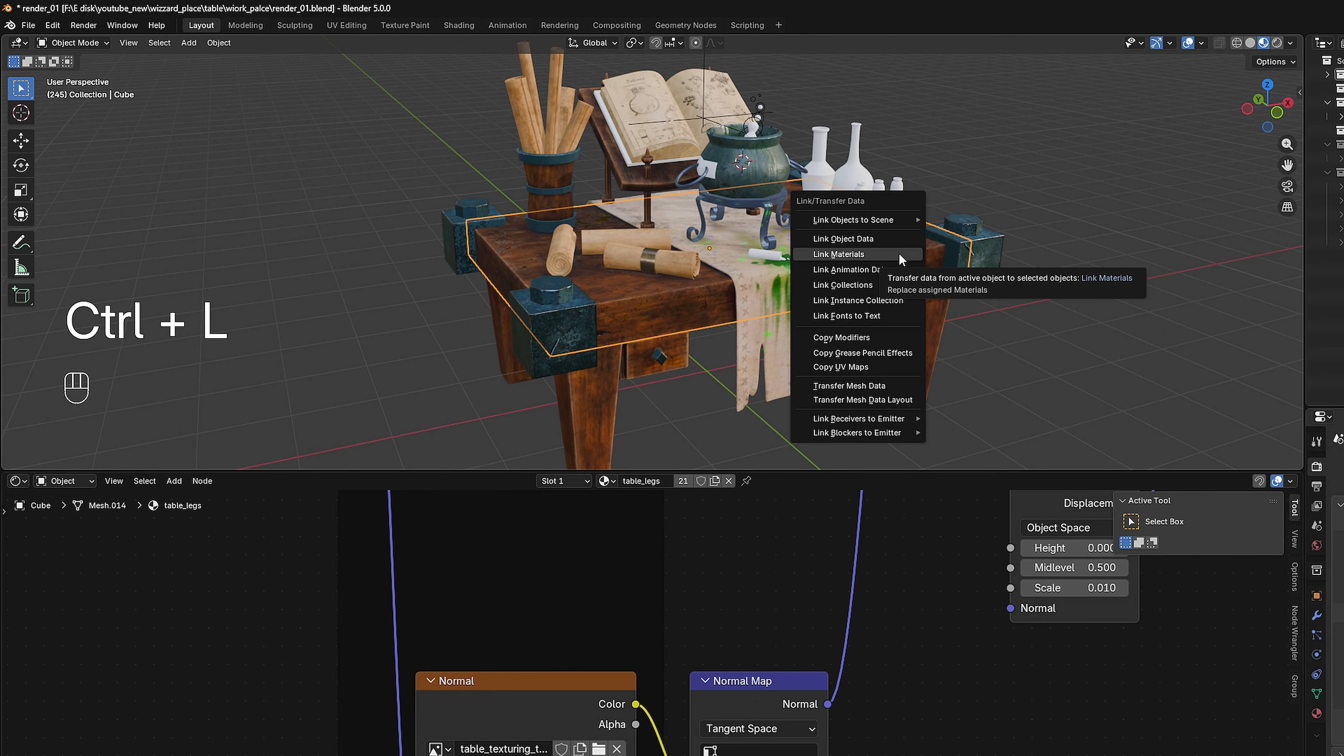
click(901, 255)
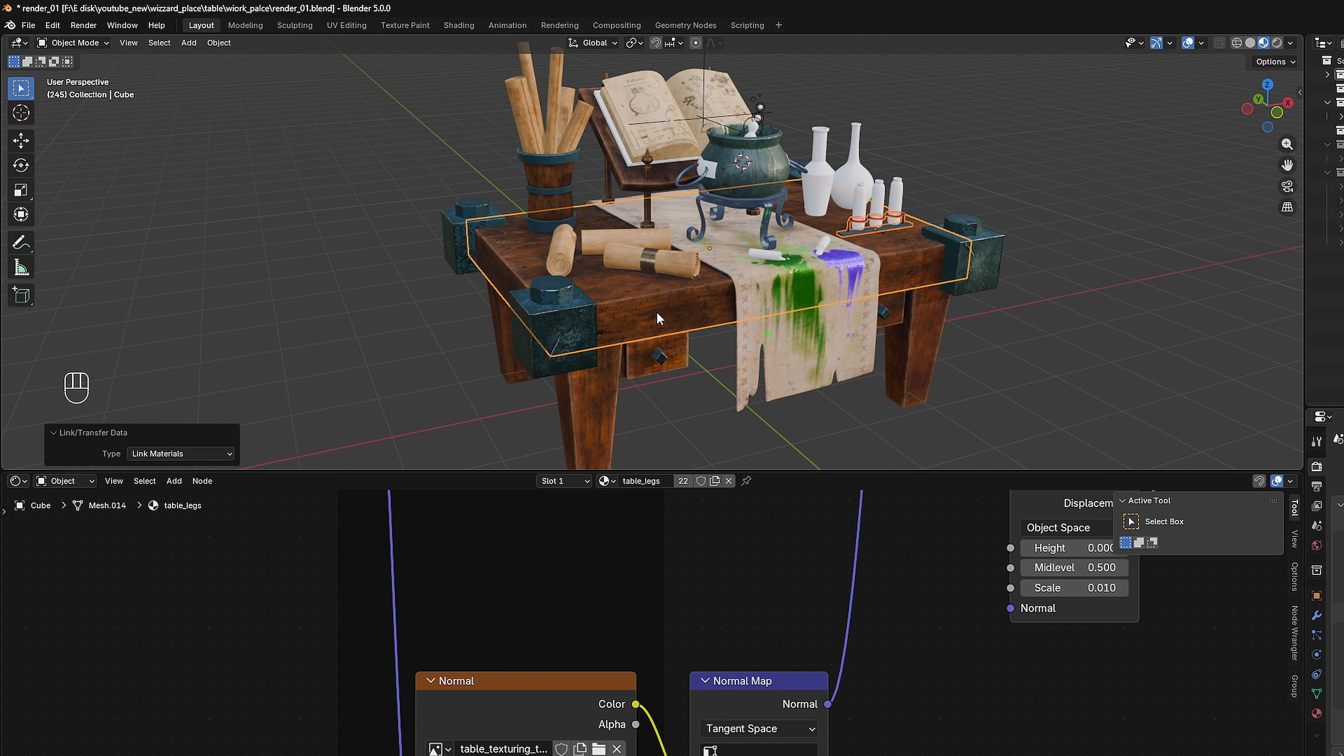
Link the book stand's material to the book's untextured main body.
click(628, 158)
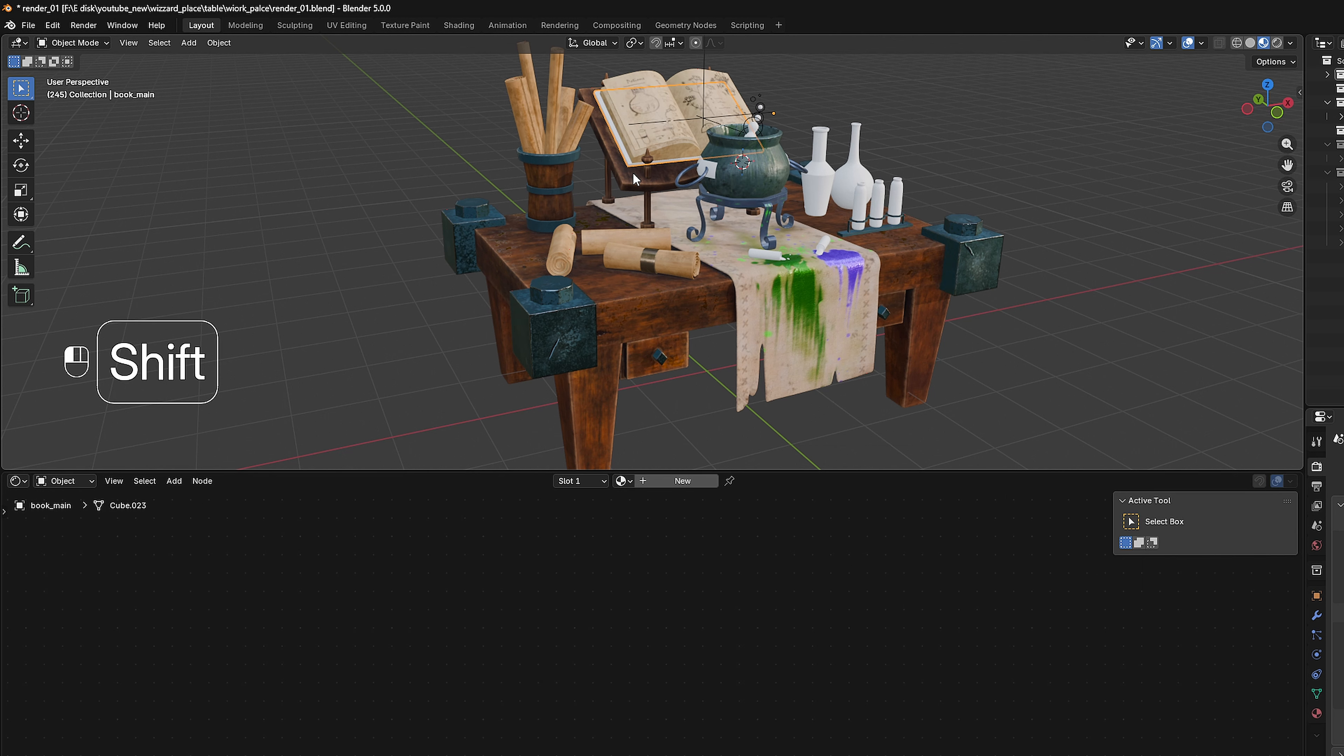
shift+click(633, 173)
key(ctrl+l)
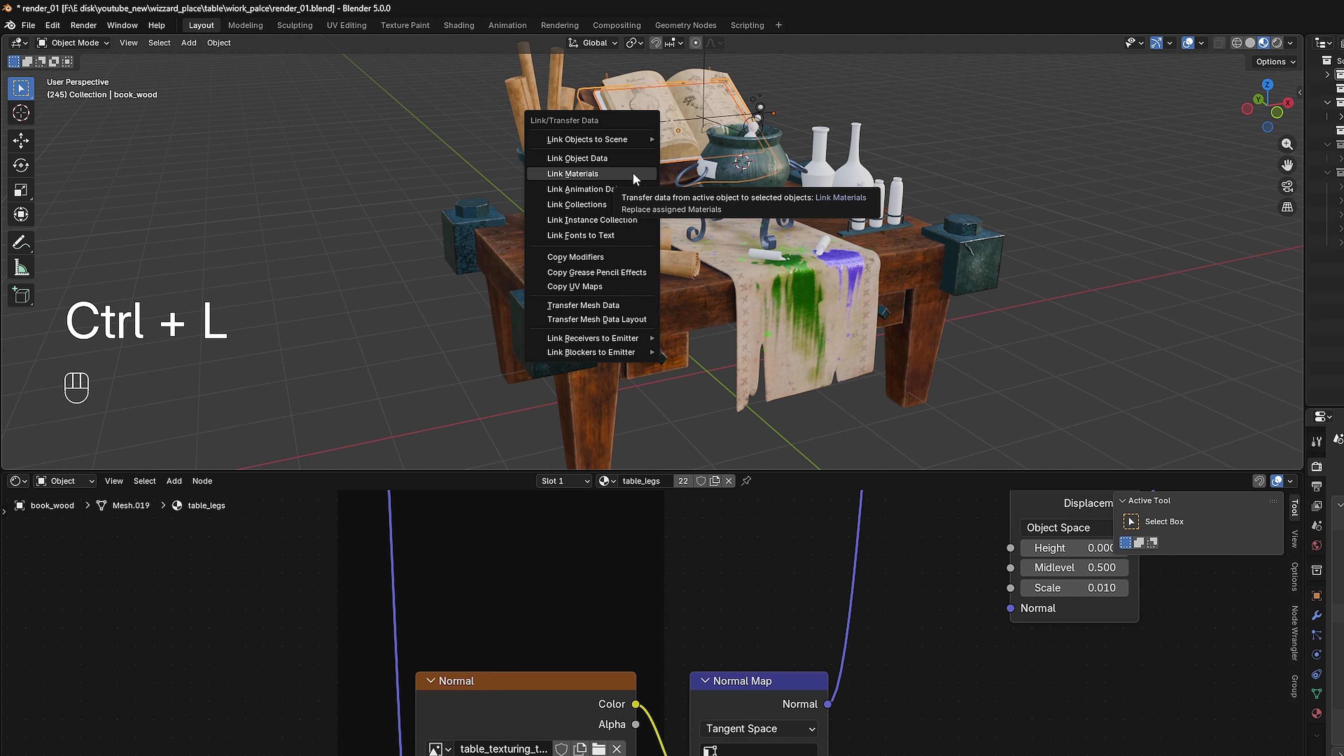
click(634, 173)
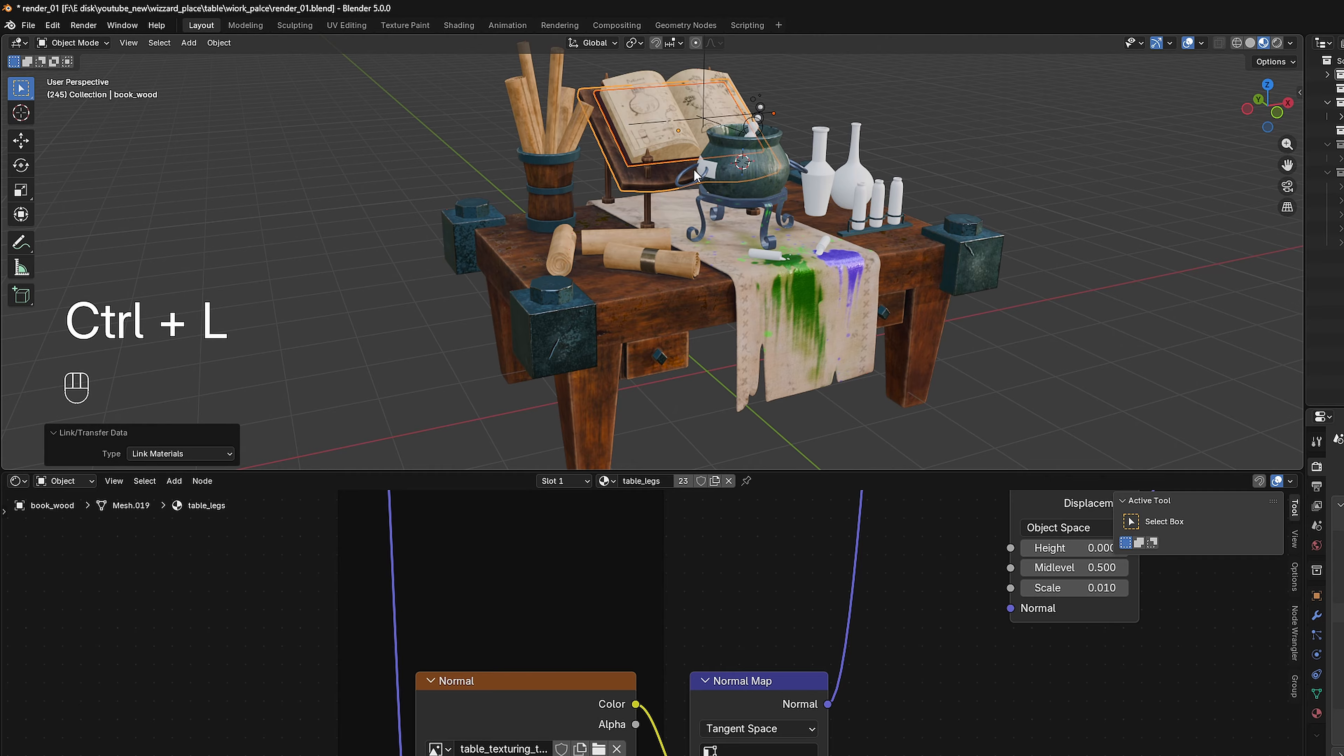
Link the cauldron's material to the small untextured piece on the cauldron's side.
click(712, 172)
shift+click(729, 184)
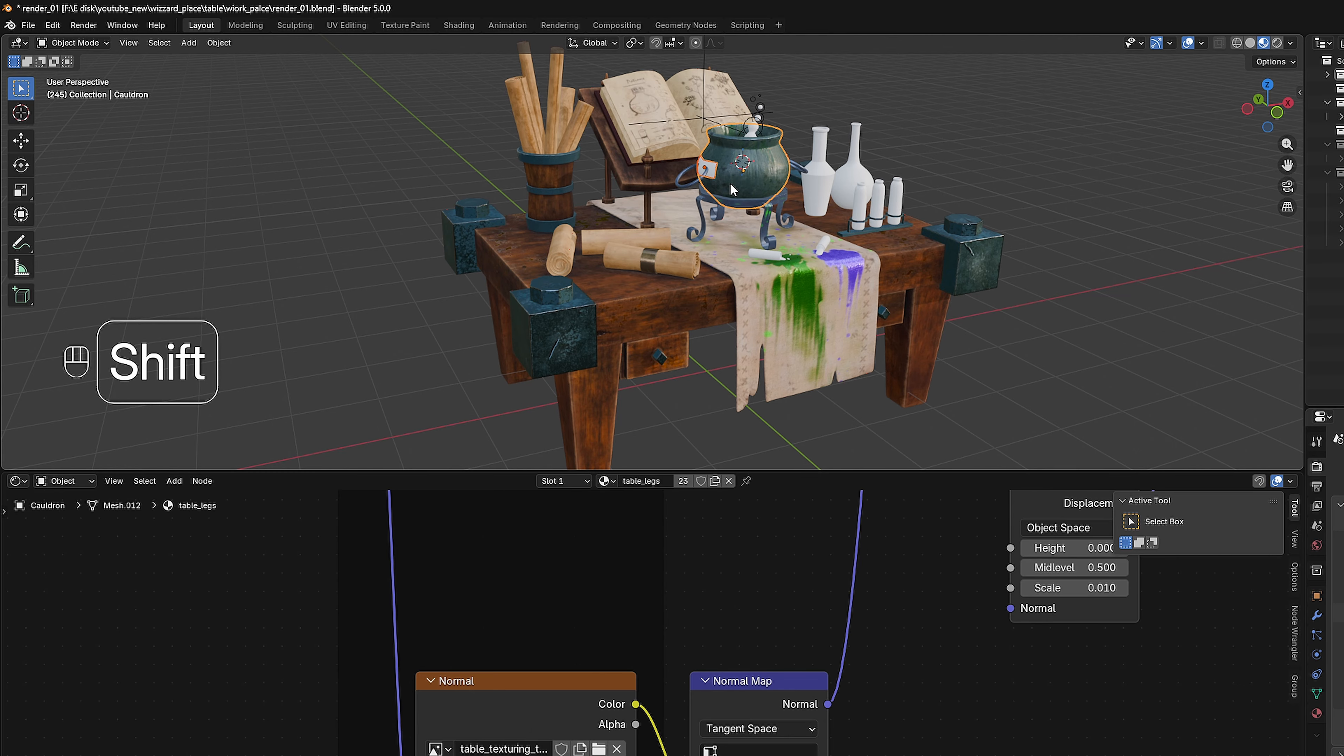
key(ctrl+l)
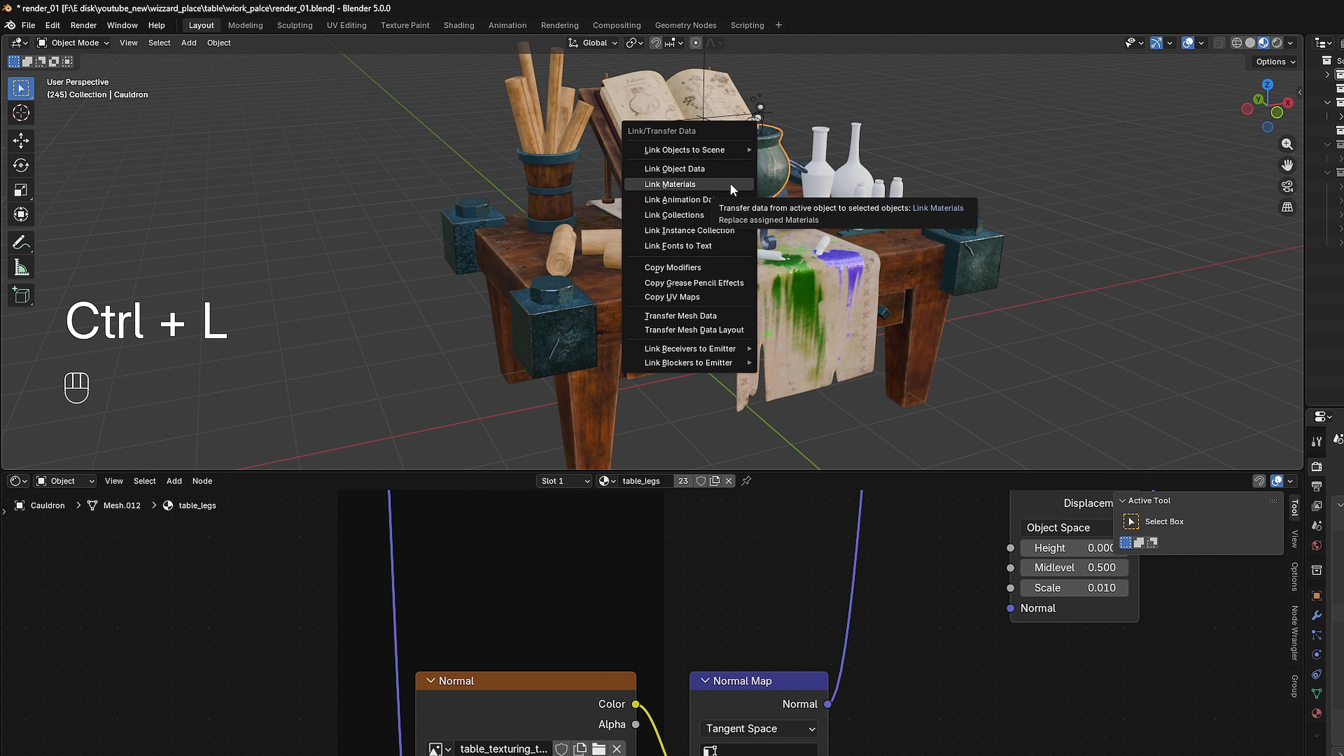
click(730, 184)
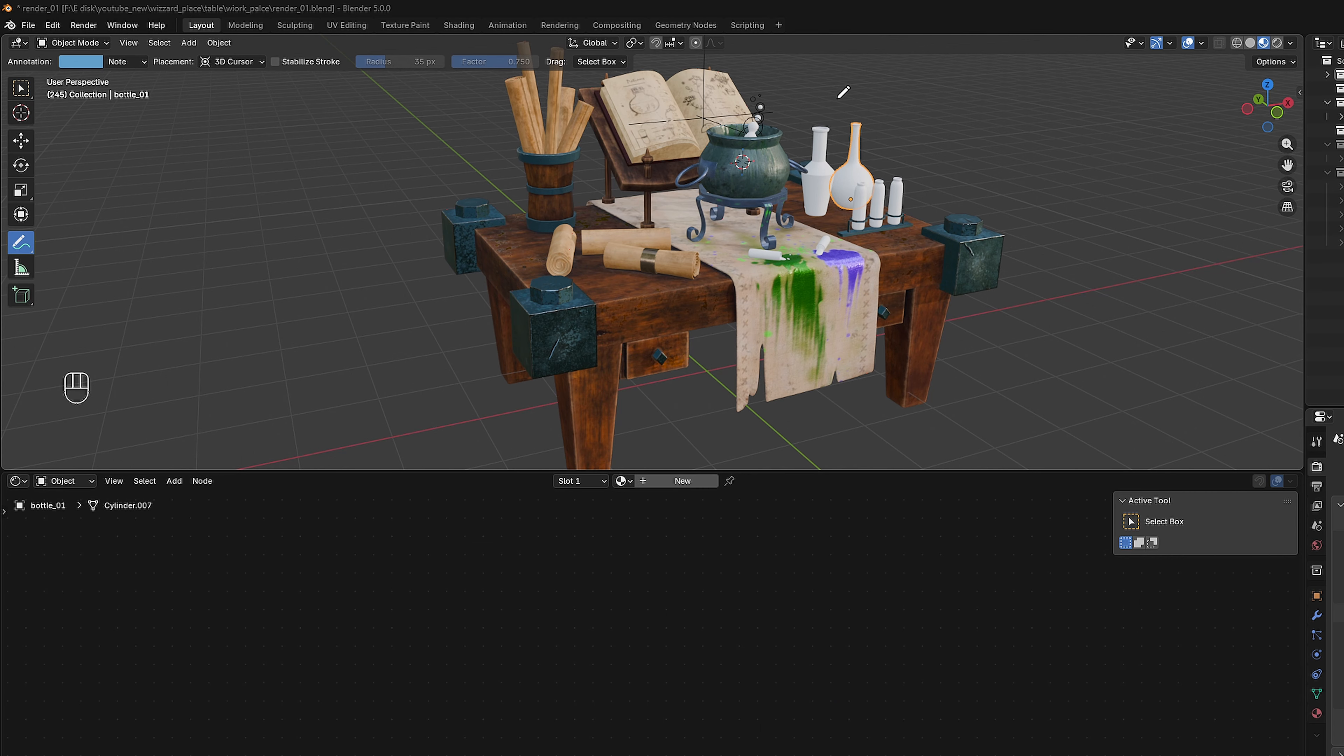
Annotate the round bottle with the handwritten note "glass shader" and an arrow pointing to it.
mouse_move(902, 88)
mouse_down()
mouse_move(889, 123)
mouse_move(925, 101)
mouse_move(980, 101)
mouse_up()
mouse_move(990, 78)
mouse_down()
mouse_move(1007, 102)
mouse_move(1024, 94)
mouse_up()
mouse_move(1036, 89)
mouse_down()
mouse_move(1039, 73)
mouse_move(1054, 92)
mouse_up()
drag(1055, 91, 1070, 79)
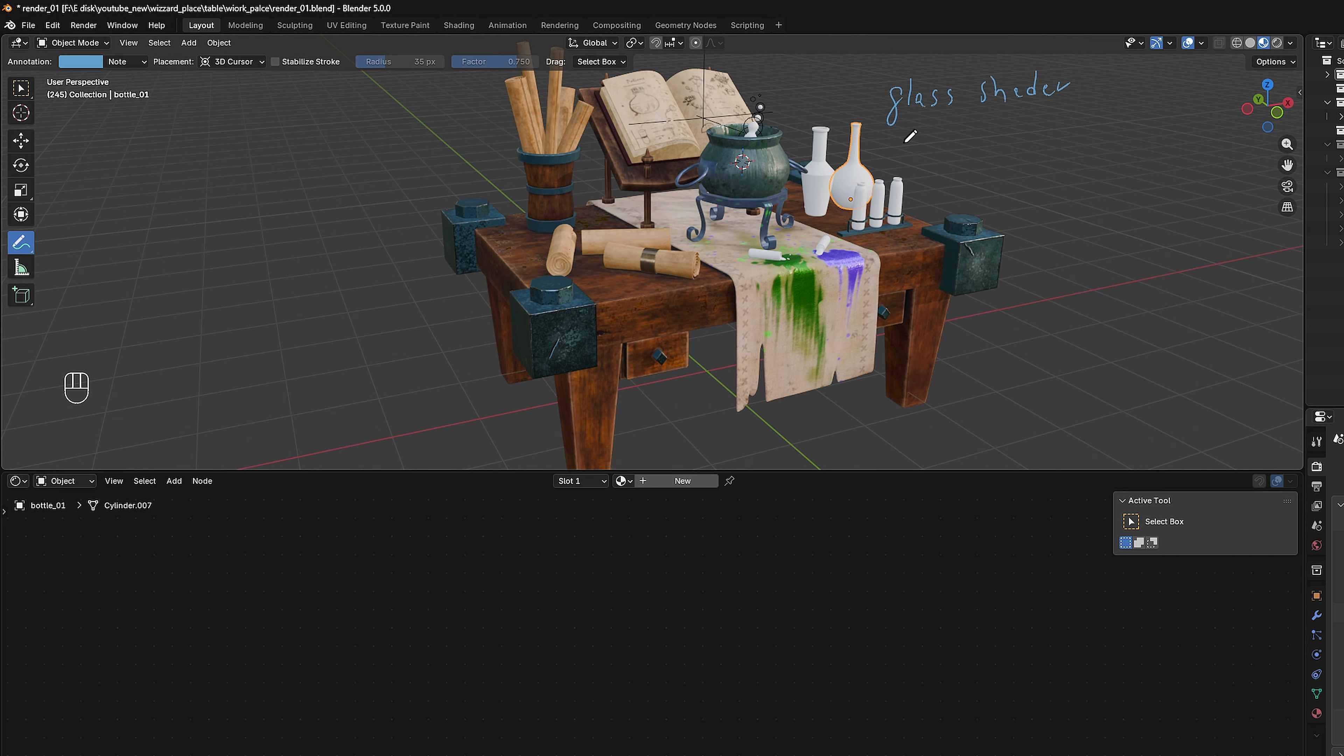
drag(918, 116, 872, 155)
Create a new material for the round bottle and set its Principled BSDF roughness to 0.05.
click(684, 481)
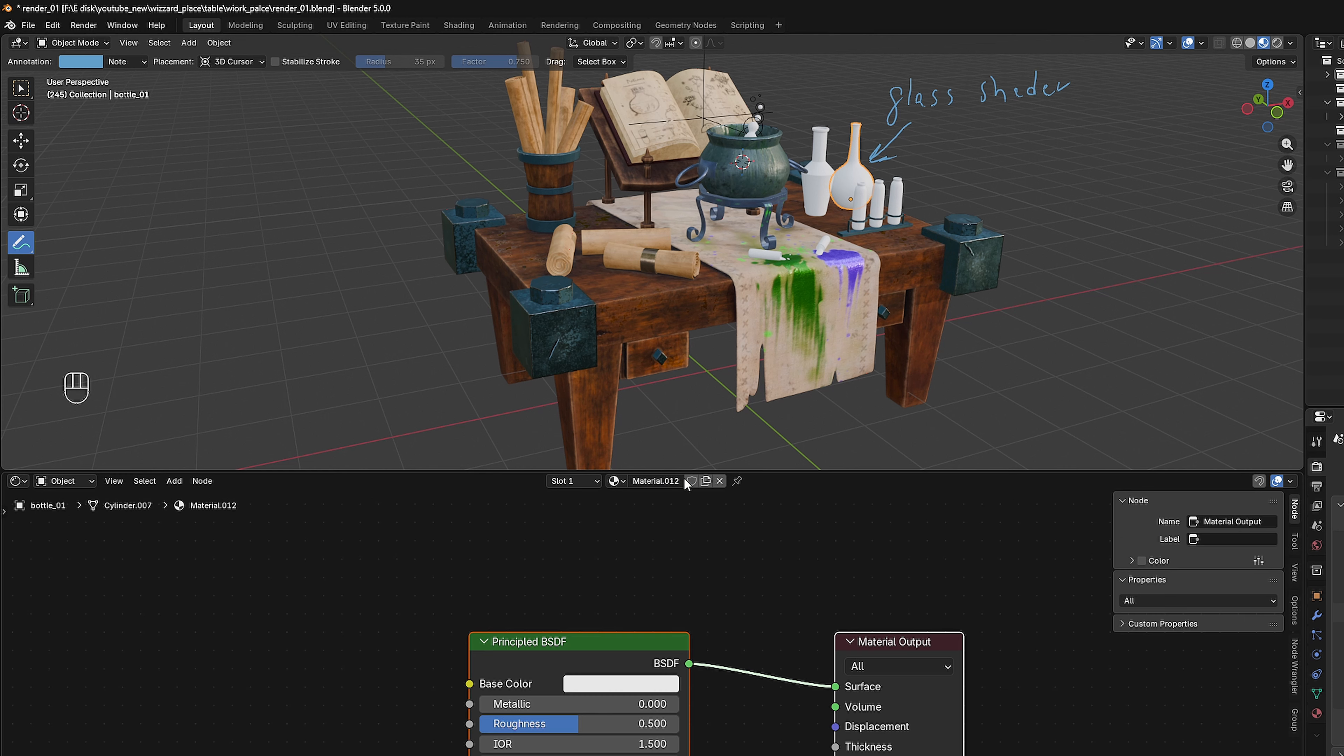
click(621, 656)
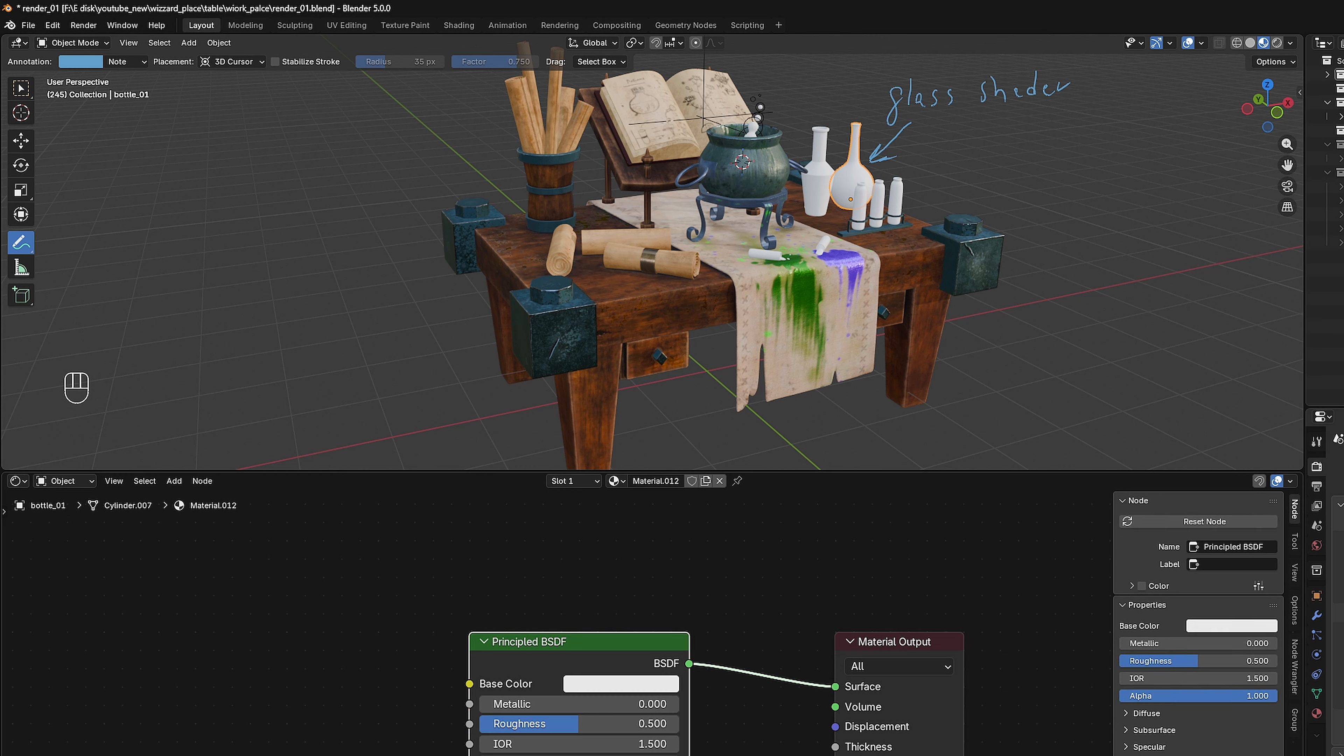
drag(542, 733, 463, 732)
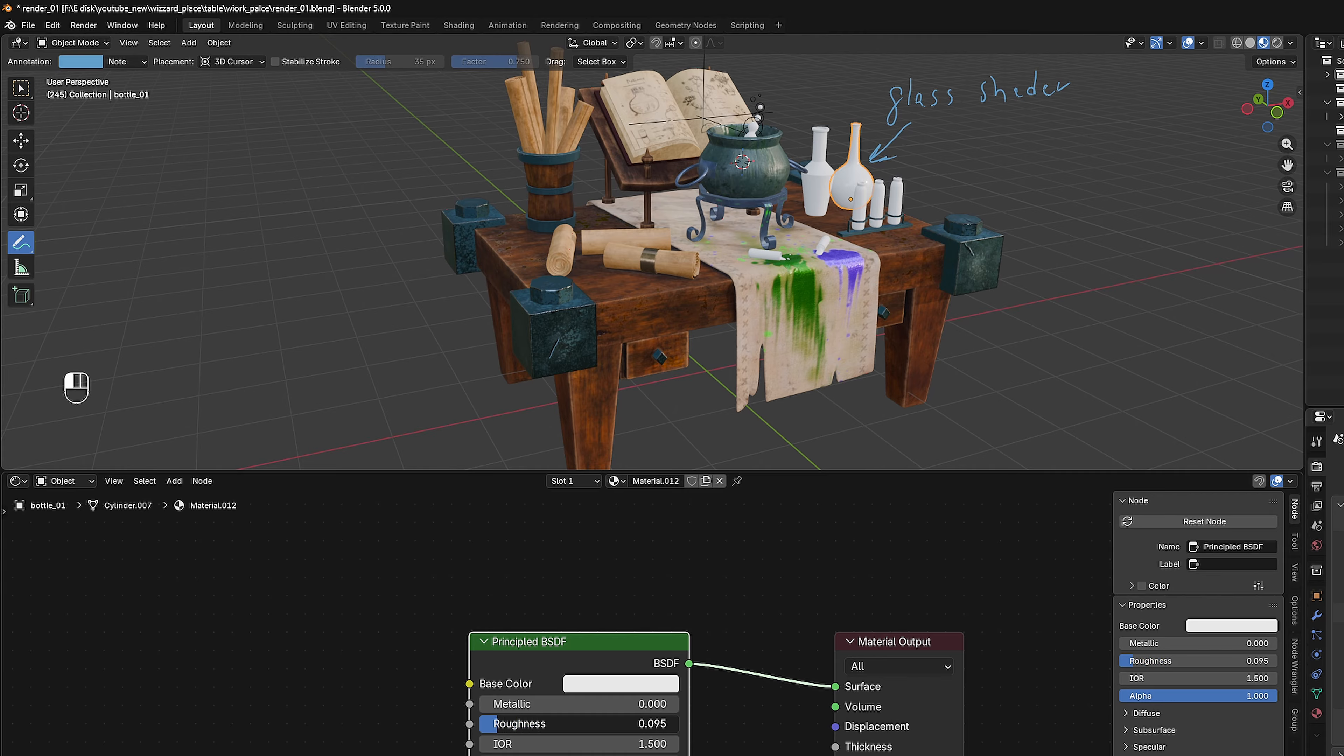
click(656, 723)
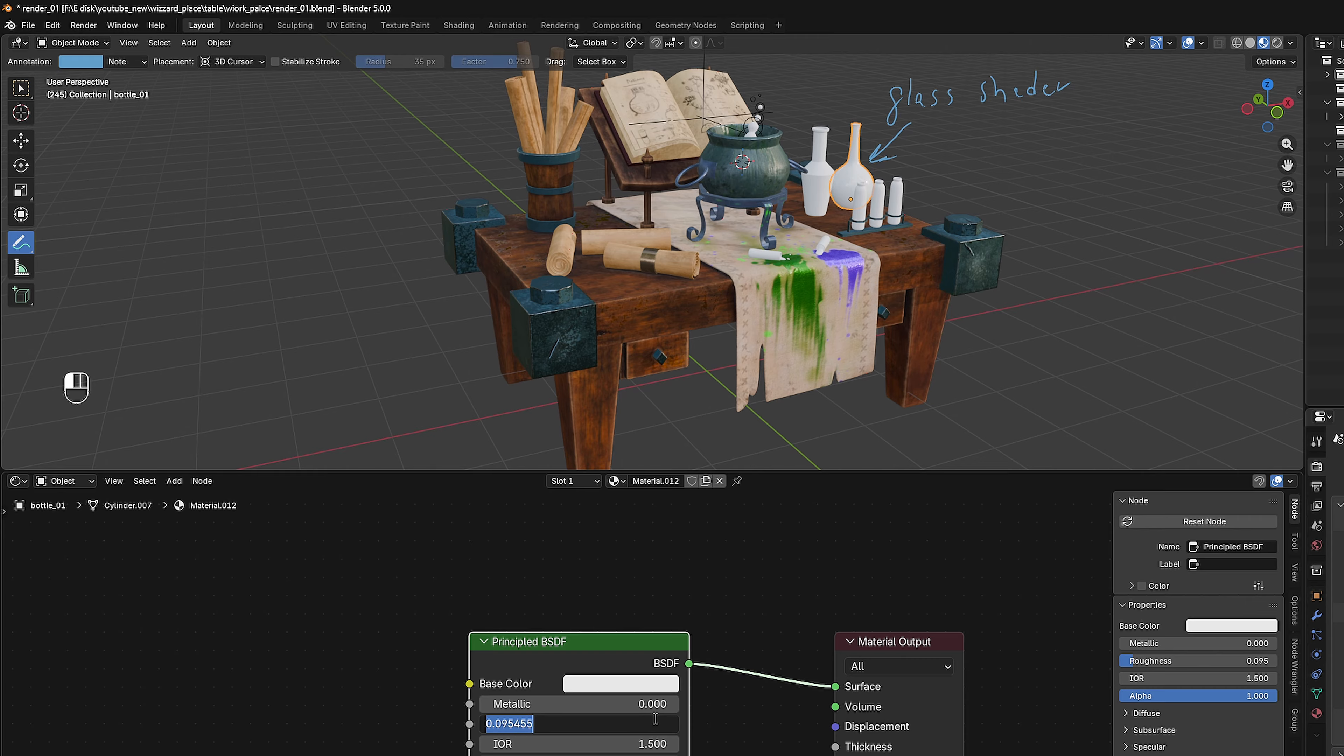
text(0.)
key(Return)
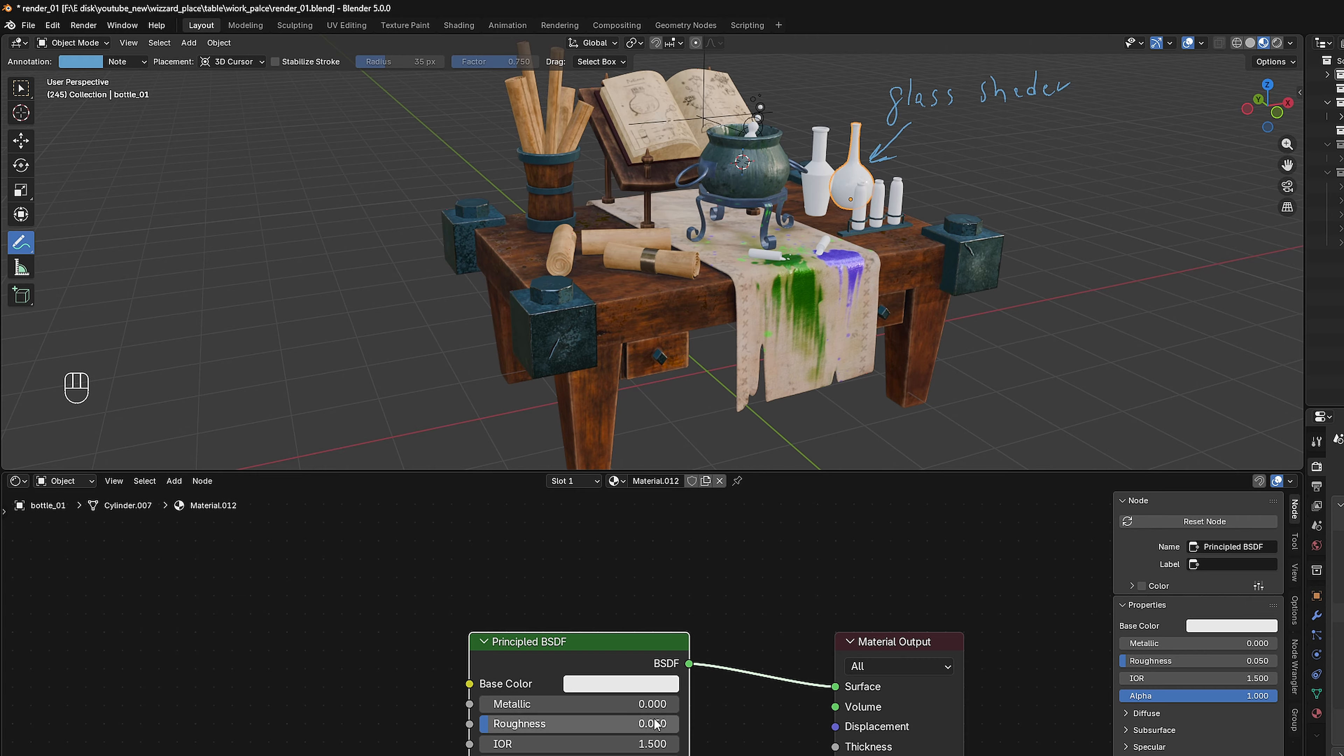
Set the transmission weight of the bottle material's Principled BSDF to 1.
shift+middle_drag(758, 755, 795, 713)
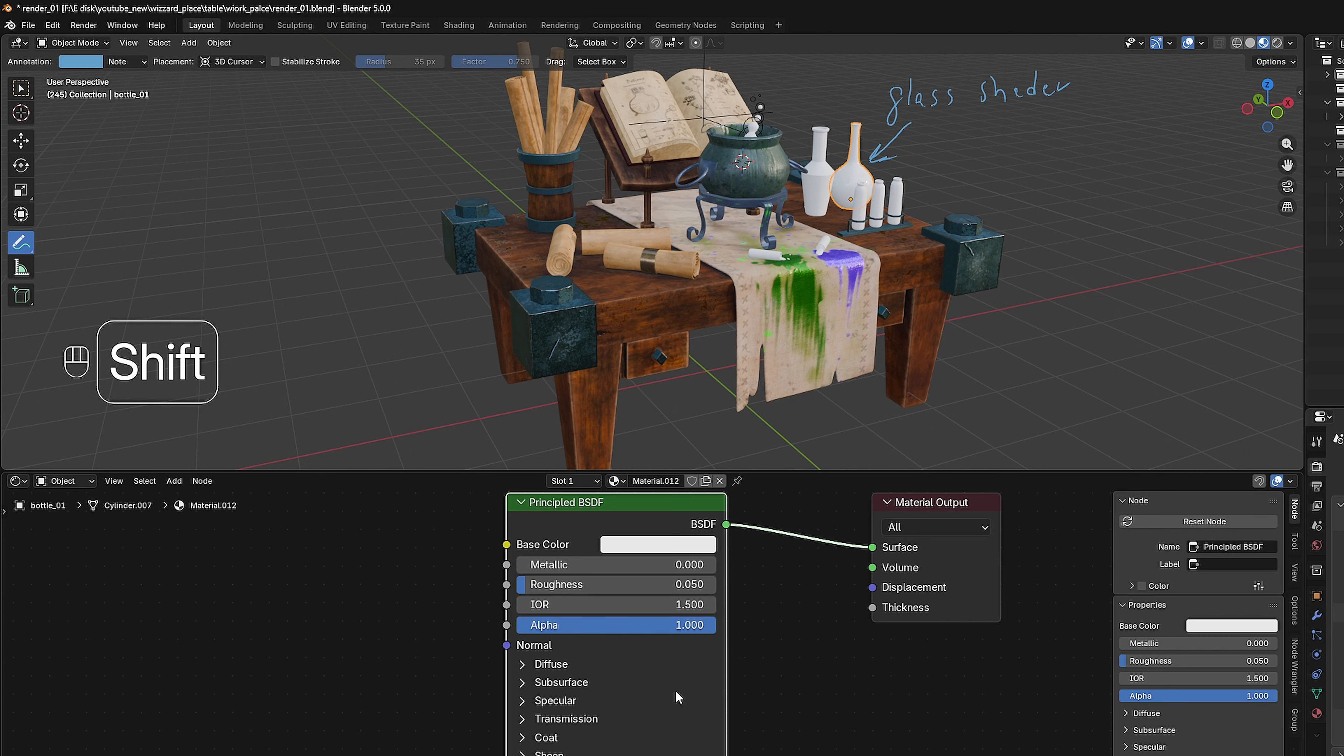
click(548, 721)
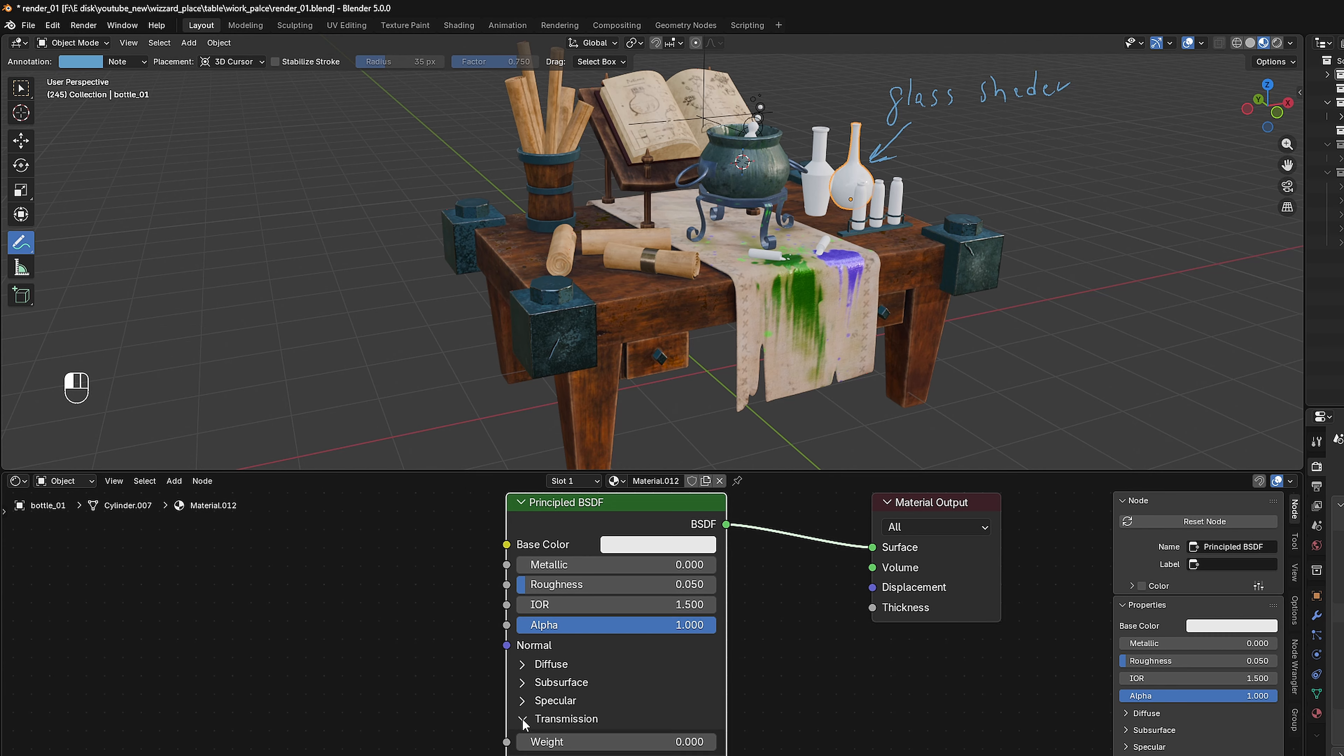
click(686, 742)
drag(686, 742, 720, 742)
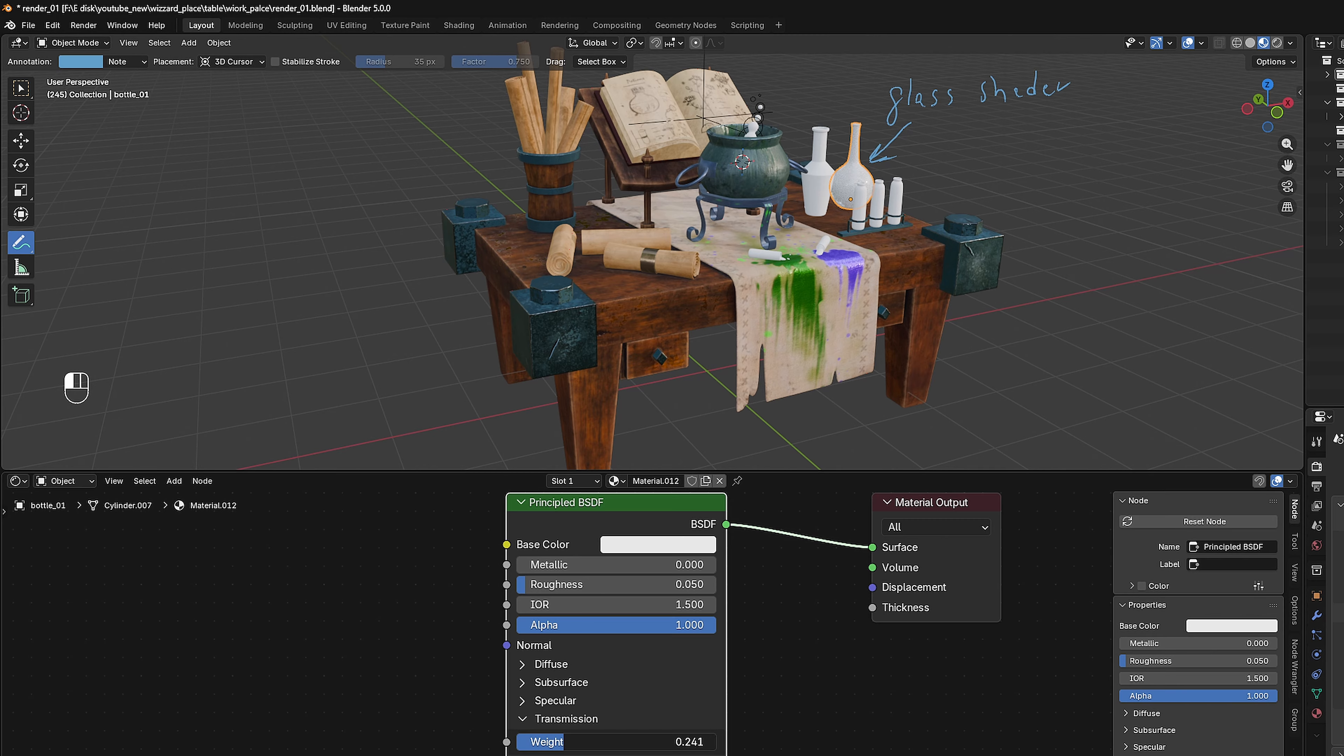
key(ctrl+z)
click(523, 720)
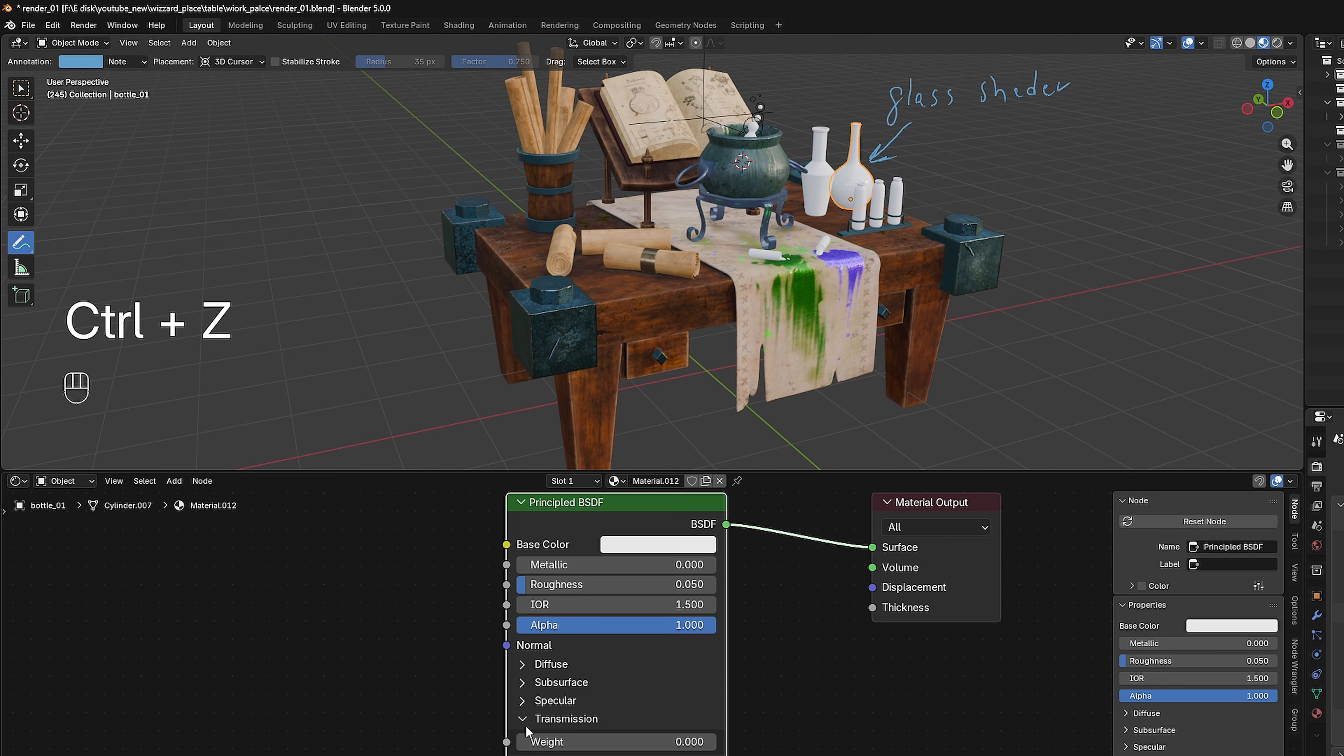
drag(529, 742, 667, 741)
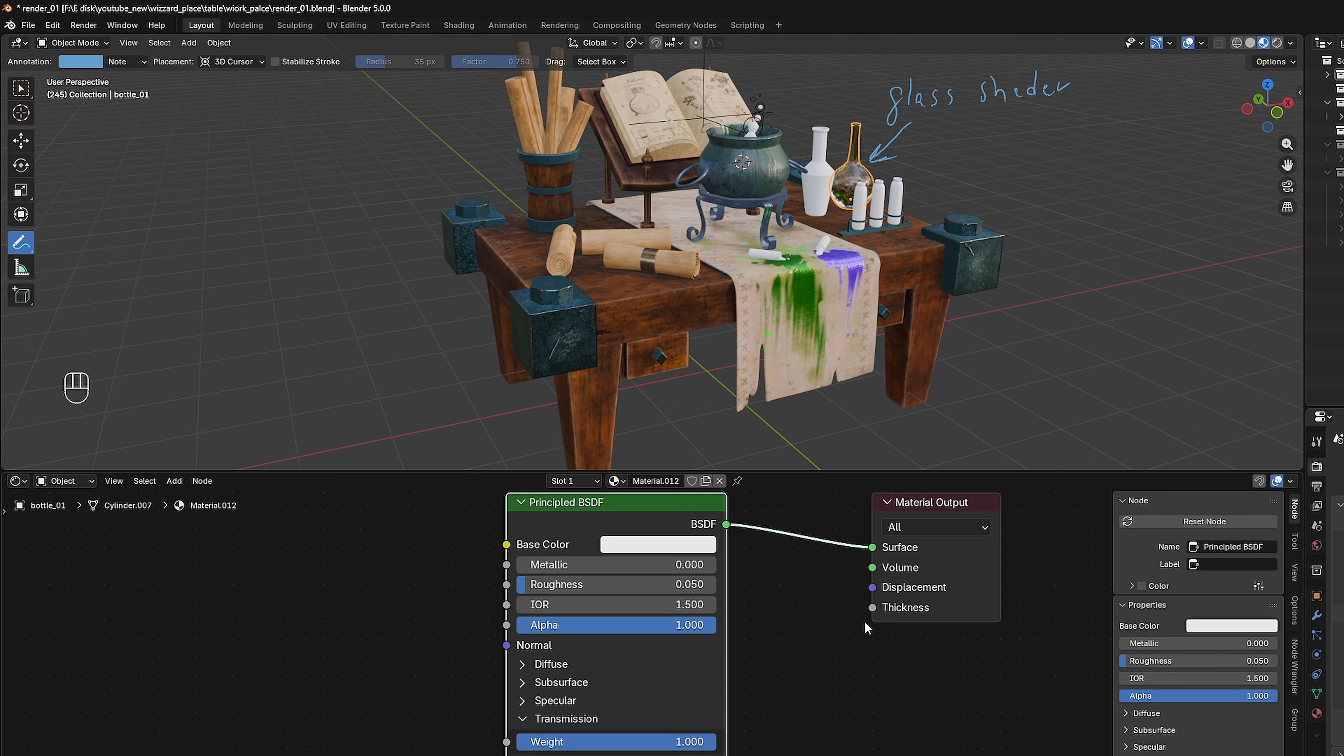
Add a Color Ramp node before the Principled BSDF in the bottle's material.
click(572, 503)
key(shift+a)
click(282, 633)
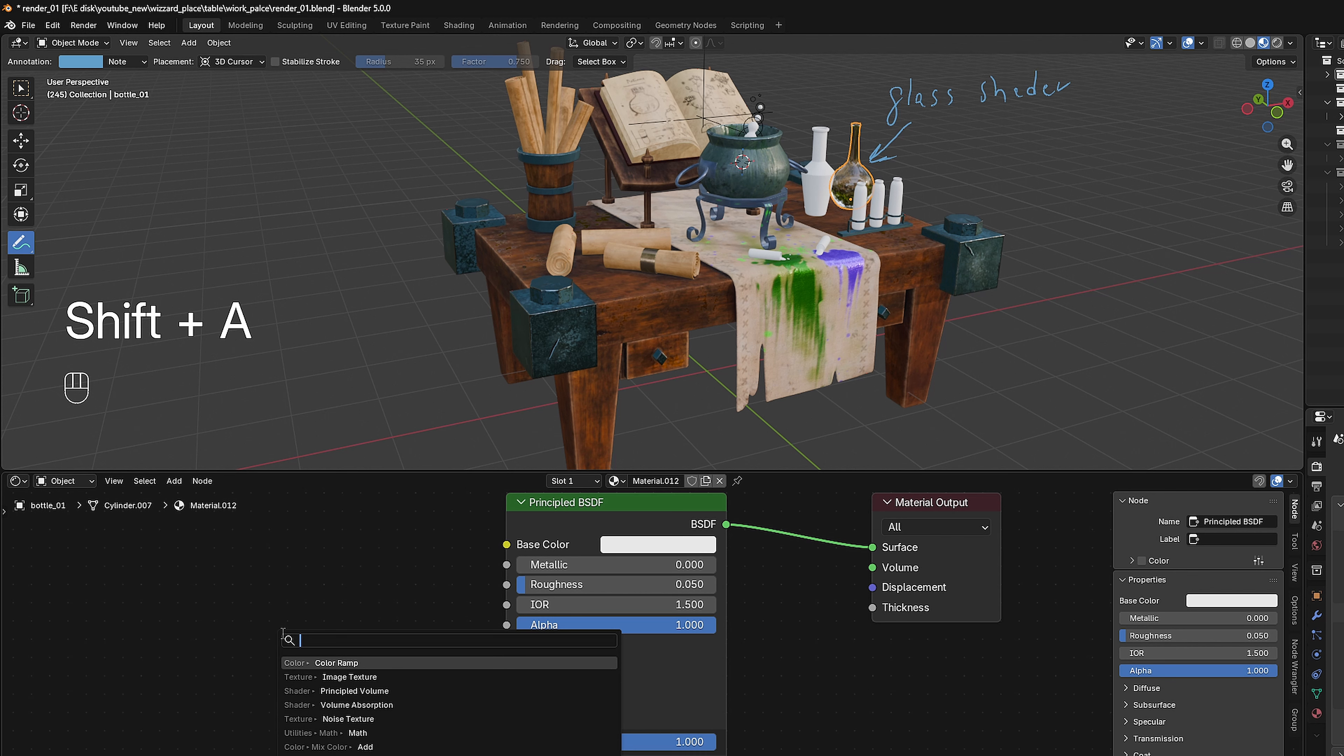
text(color)
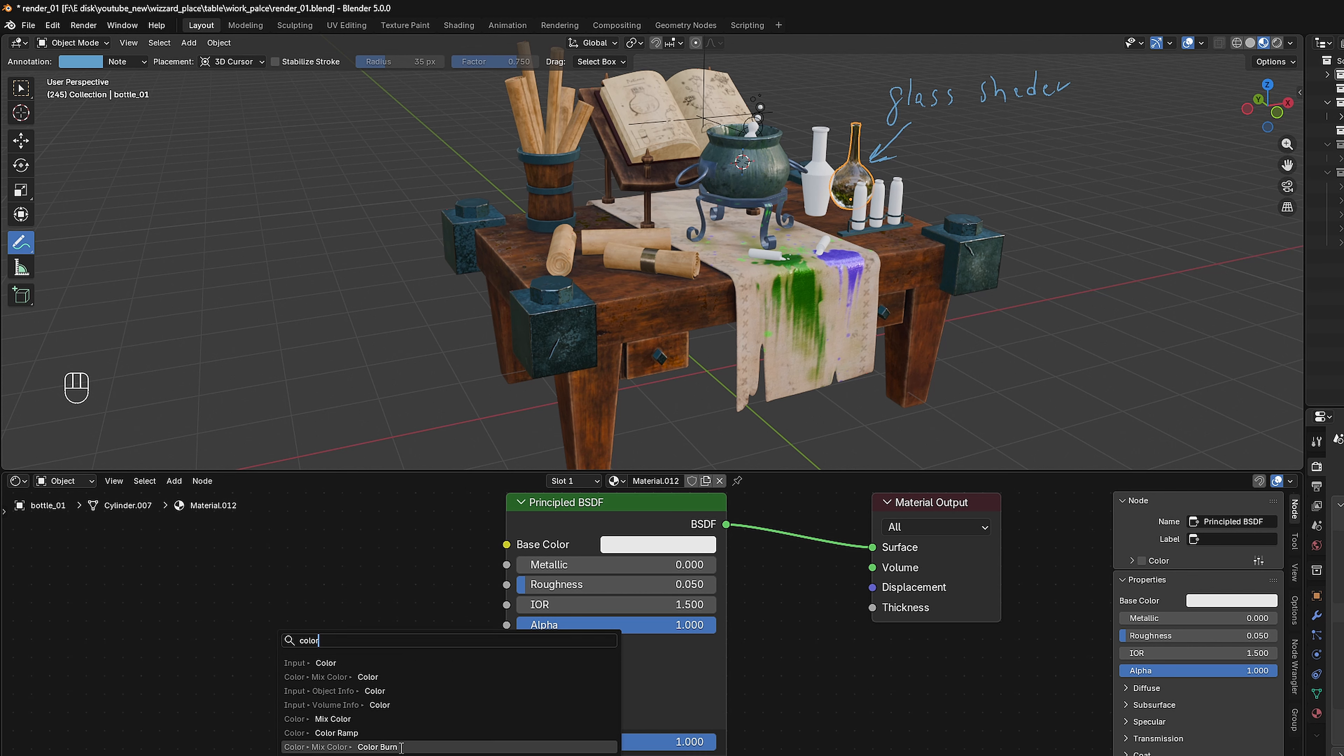
click(339, 733)
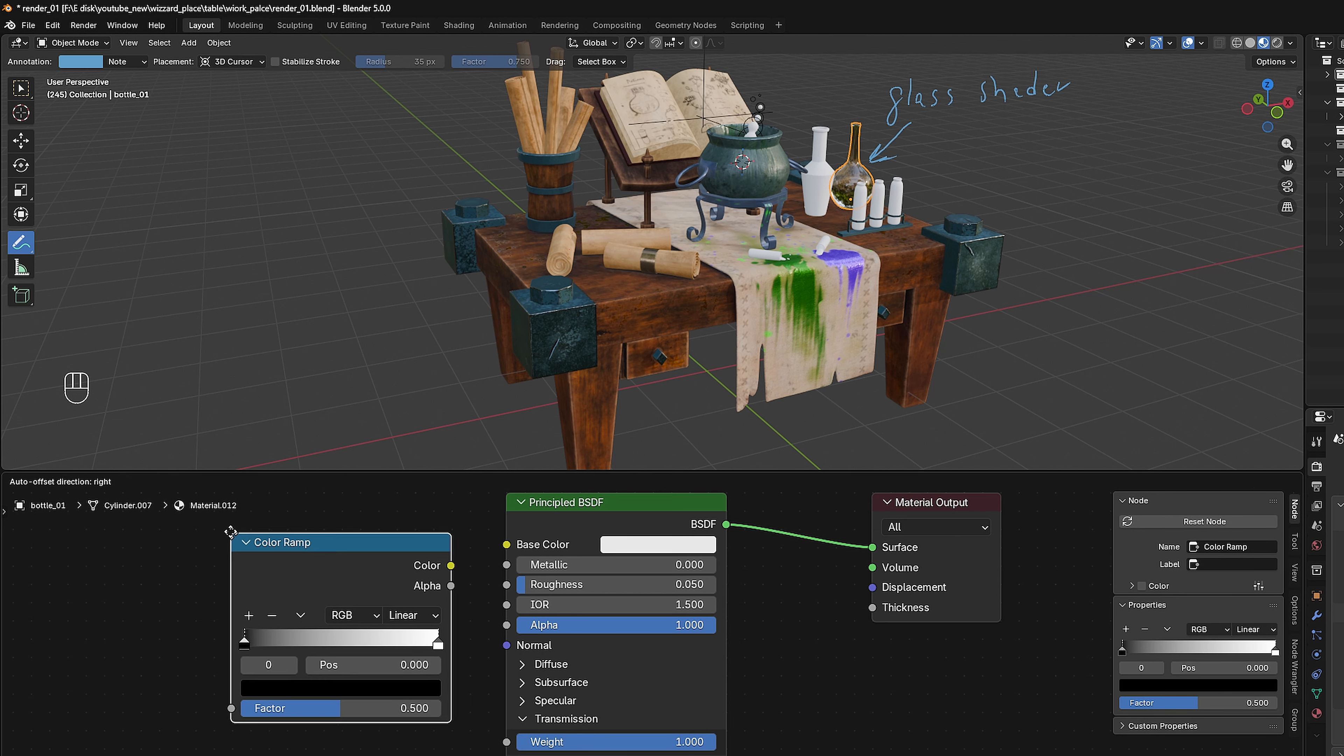
click(218, 508)
shift+middle_drag(218, 508, 374, 518)
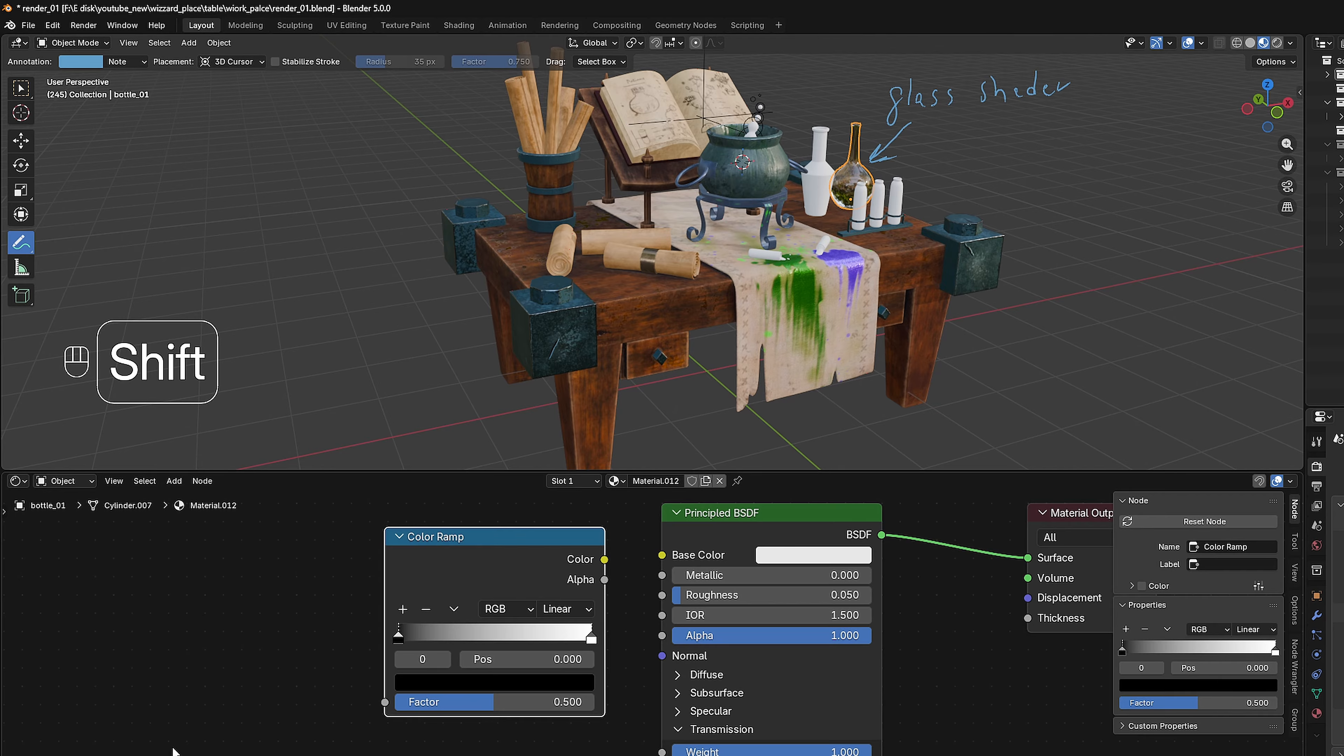
Add a Noise Texture node before the Color Ramp, with scale 80 and detail 15.
key(shift+a)
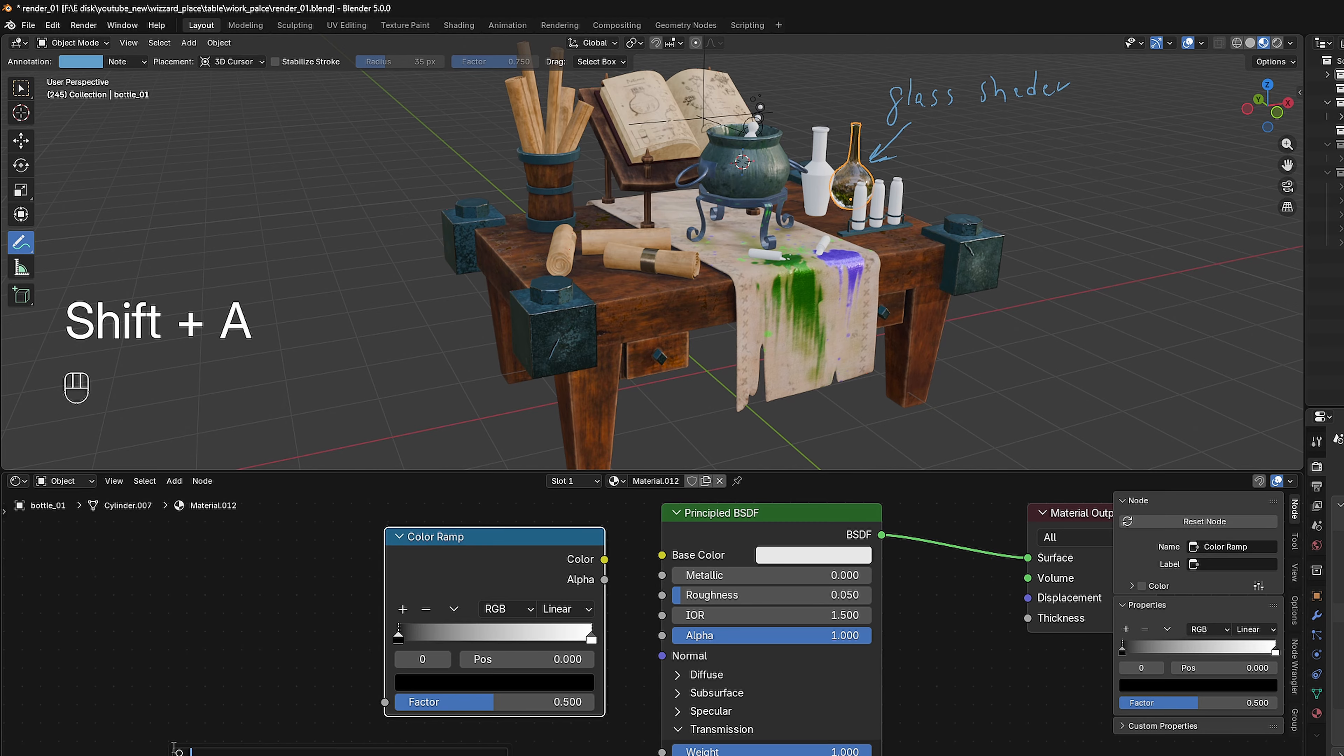
text(noi)
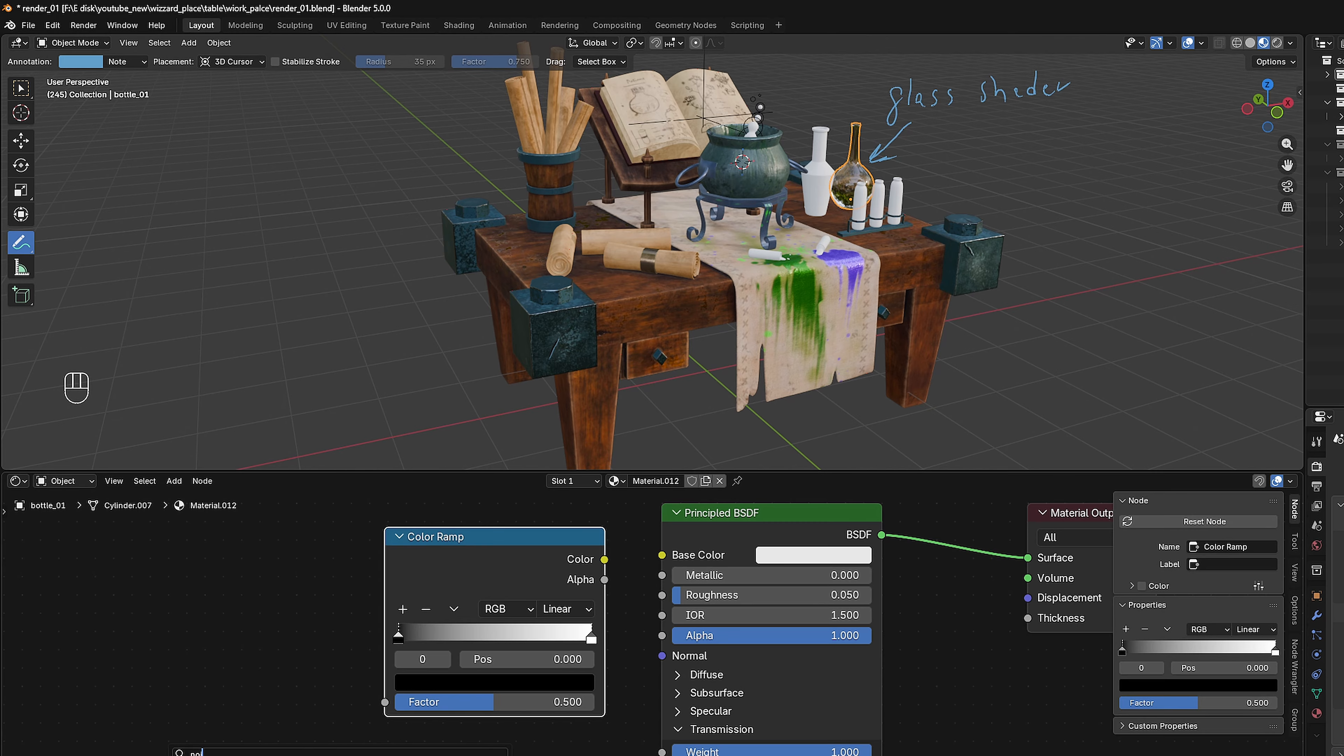
key(Return)
click(179, 535)
click(277, 704)
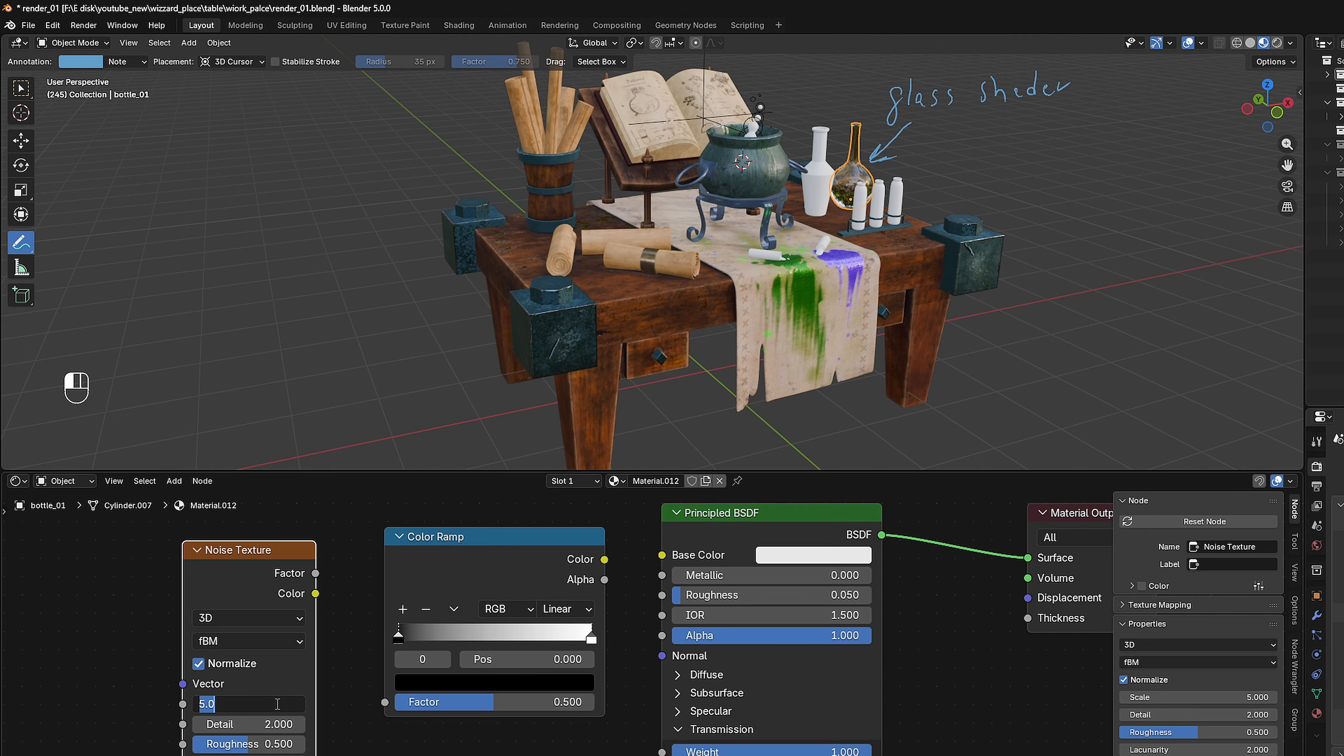
text(80)
key(Return)
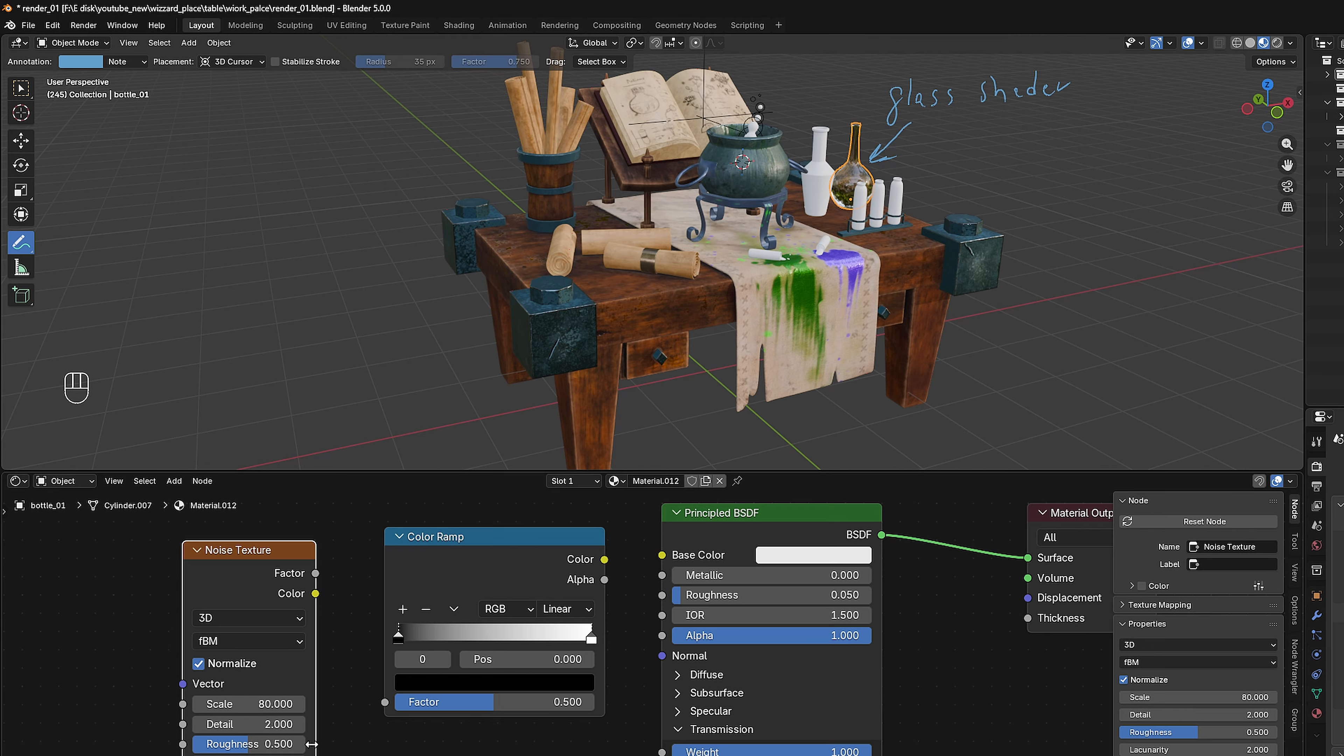
mouse_move(279, 725)
mouse_down()
mouse_move(307, 724)
mouse_move(279, 724)
mouse_up()
scroll(645, 725, down, 1)
shift+middle_drag(645, 725, 616, 713)
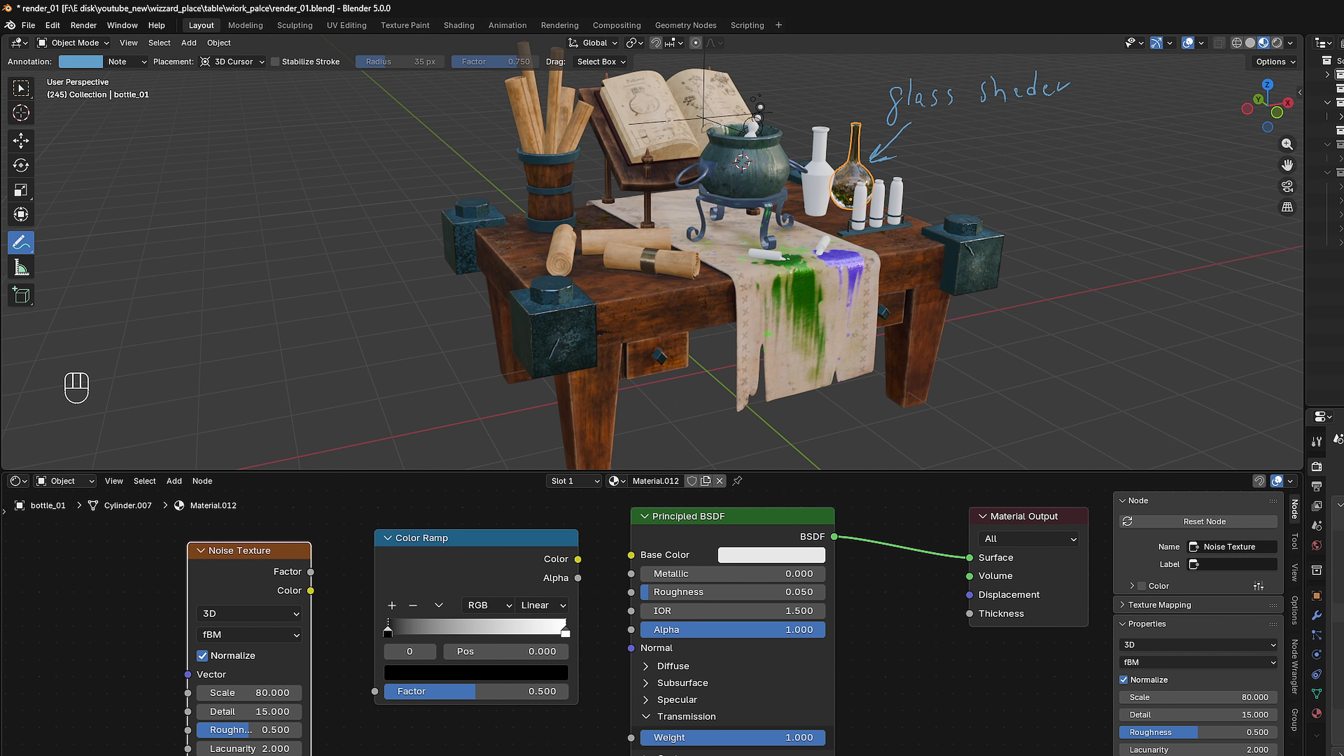
Hide the node editor's sidebar and enlarge the node editor upward into the 3D viewport's area.
key(n)
drag(926, 471, 937, 364)
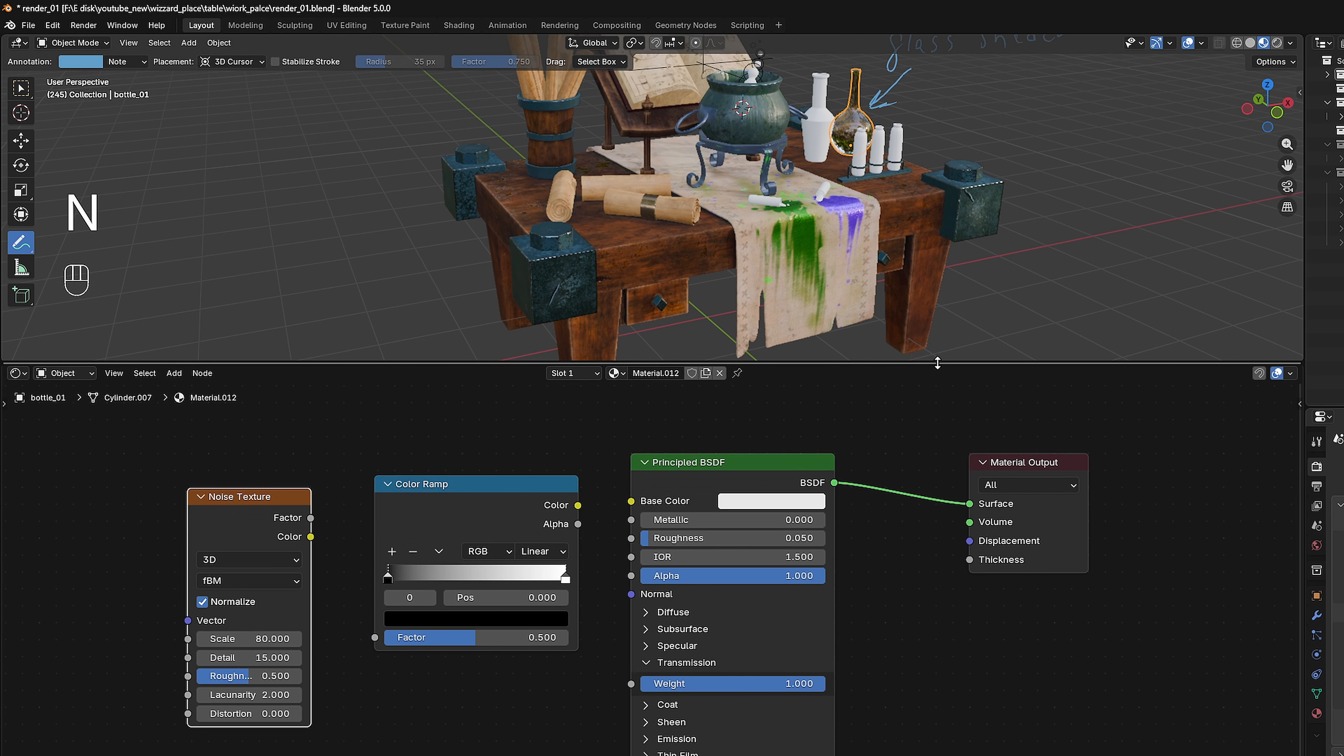
scroll(930, 690, up, 2)
scroll(939, 705, down, 1)
shift+middle_drag(938, 700, 937, 700)
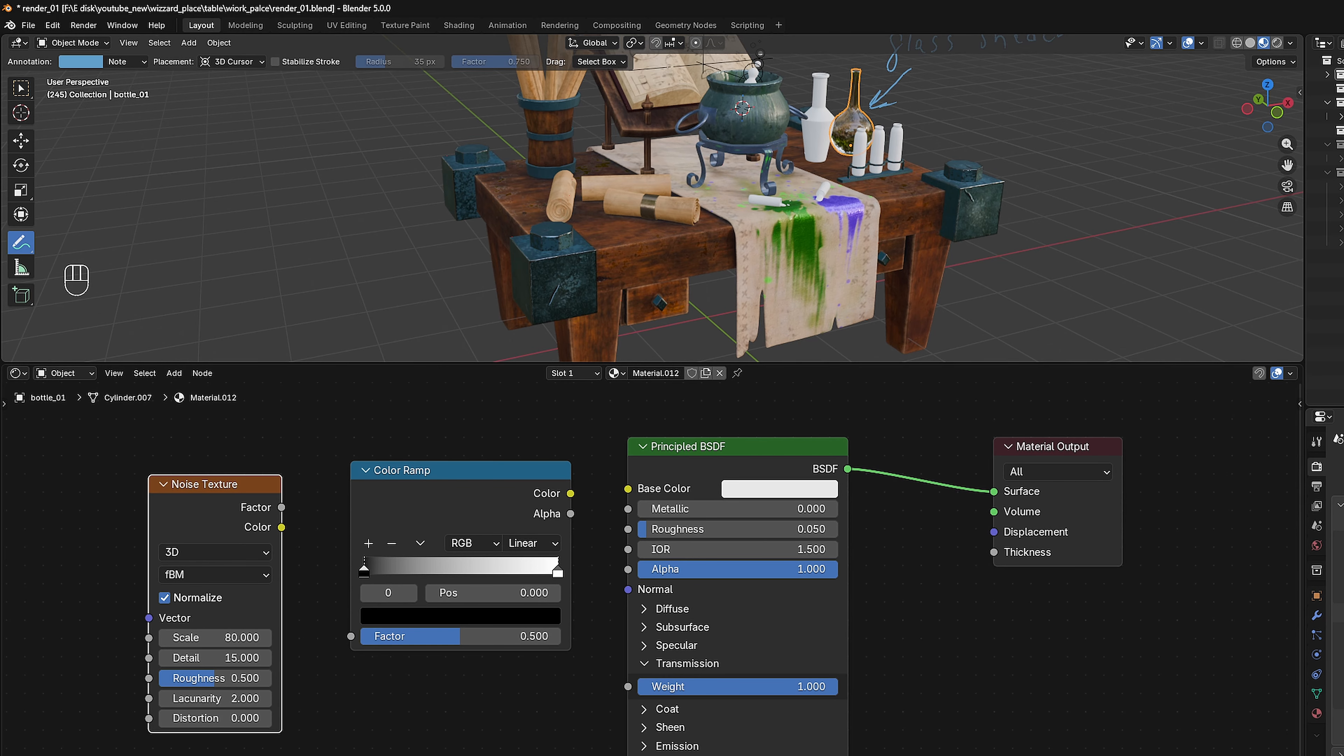
Move the Noise Texture and Color Ramp nodes away from the Principled BSDF to make room for another node.
scroll(496, 681, down, 2)
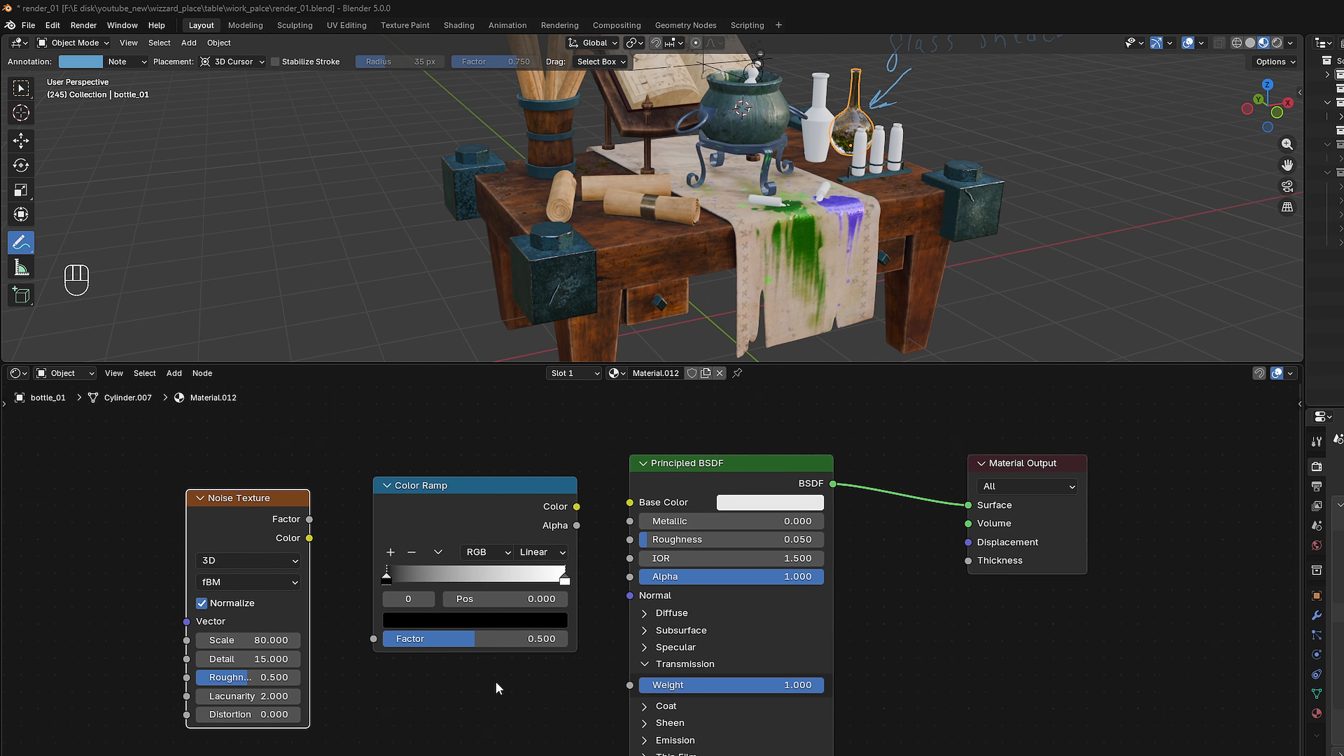
shift+middle_drag(471, 682, 512, 669)
drag(252, 456, 593, 721)
drag(557, 513, 540, 511)
drag(398, 504, 396, 504)
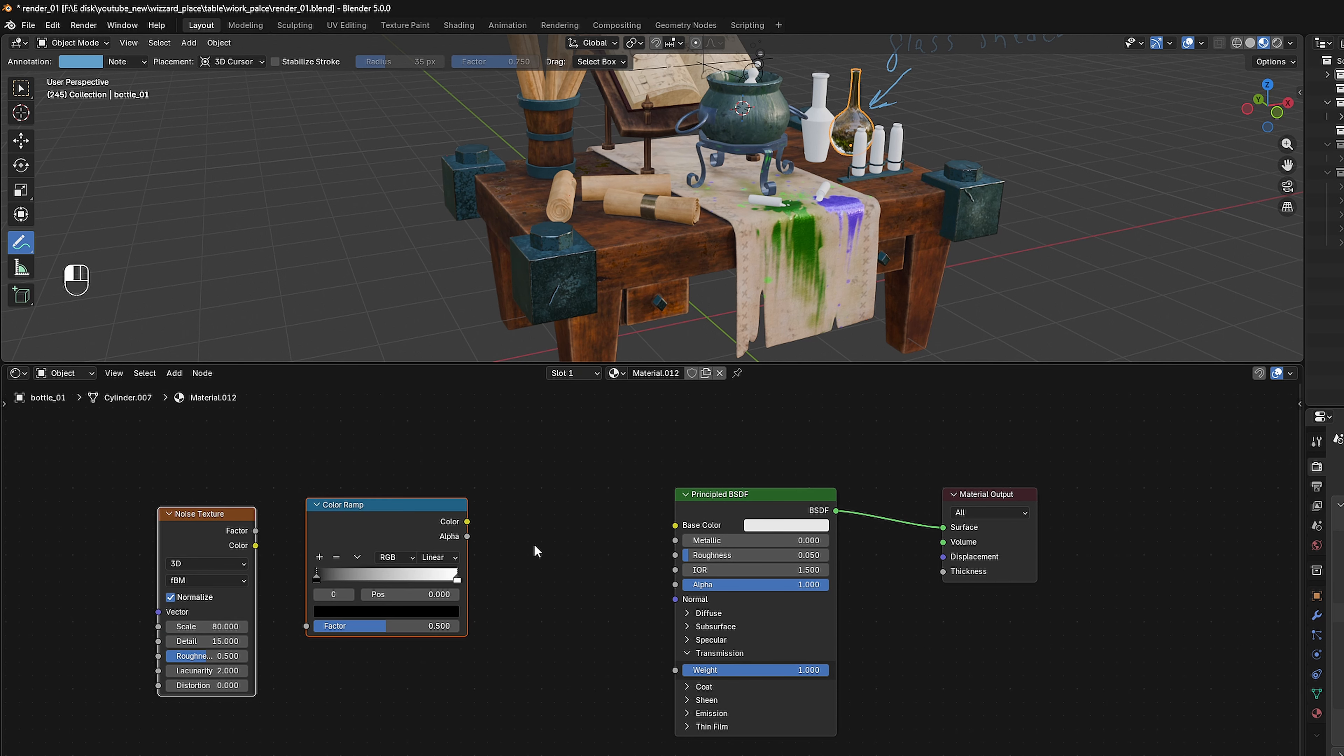
Add a Math node set to Multiply before the Principled BSDF and connect its value output to Roughness.
key(shift+a)
click(533, 544)
text(add)
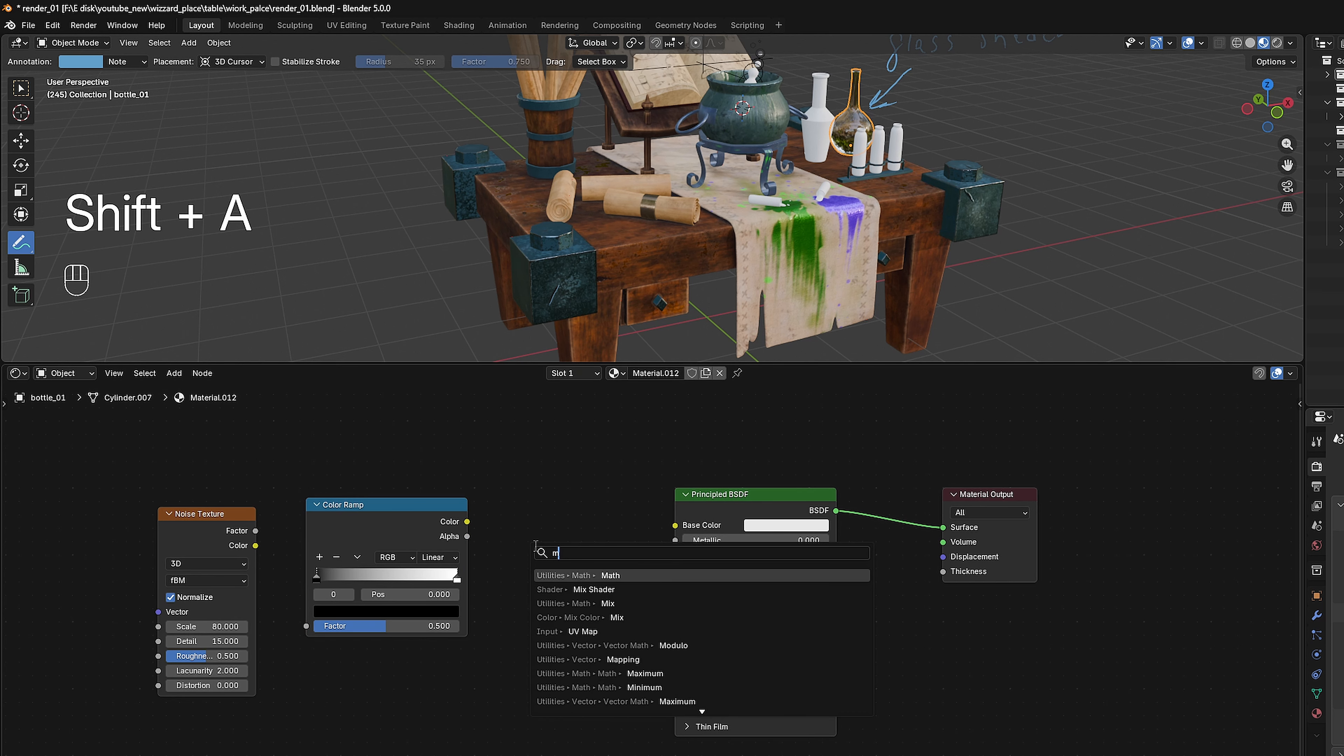
key(Return)
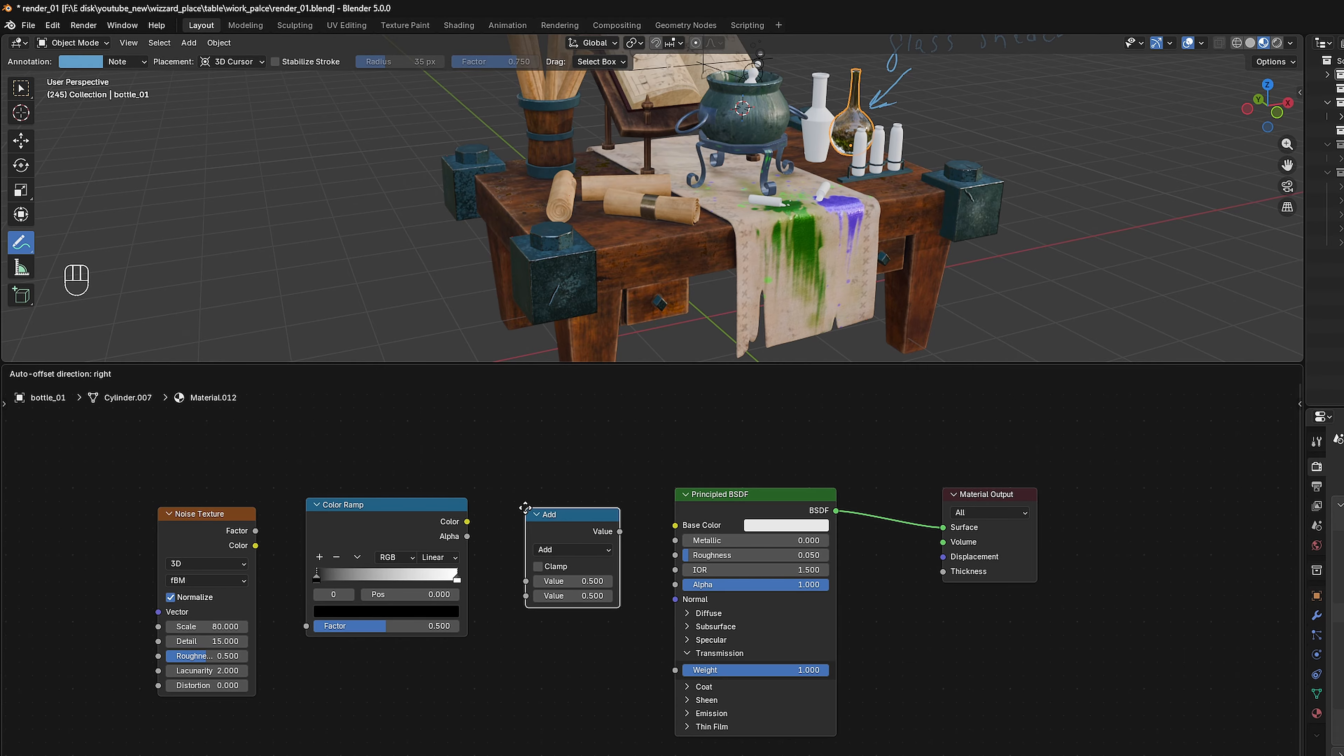
click(521, 499)
click(539, 541)
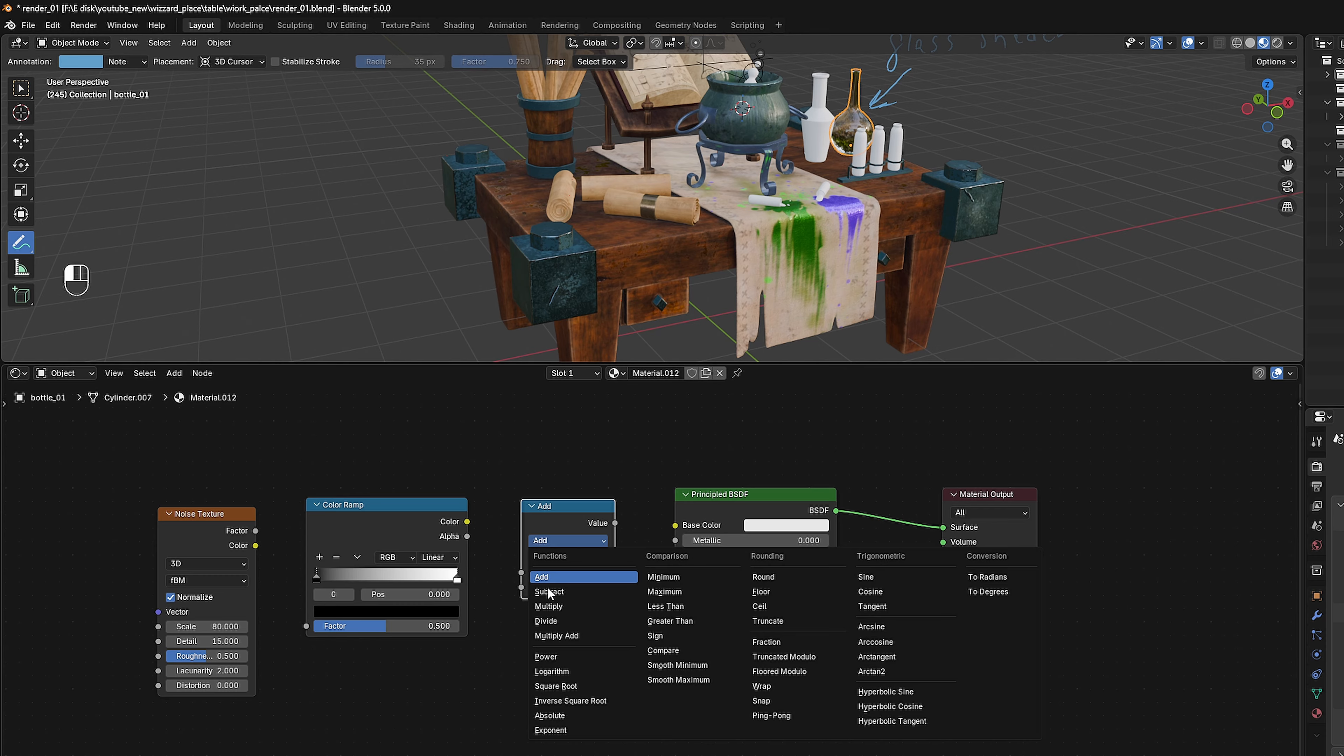
click(552, 607)
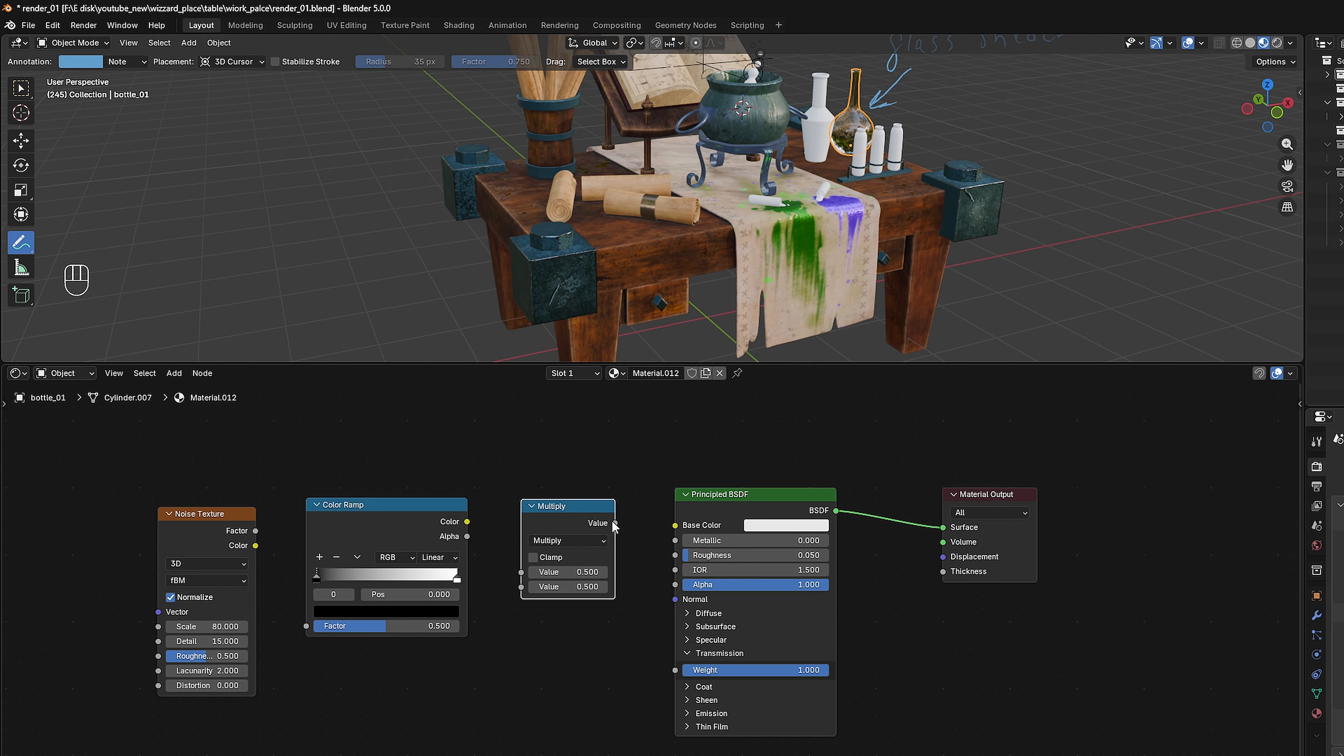
drag(615, 522, 662, 556)
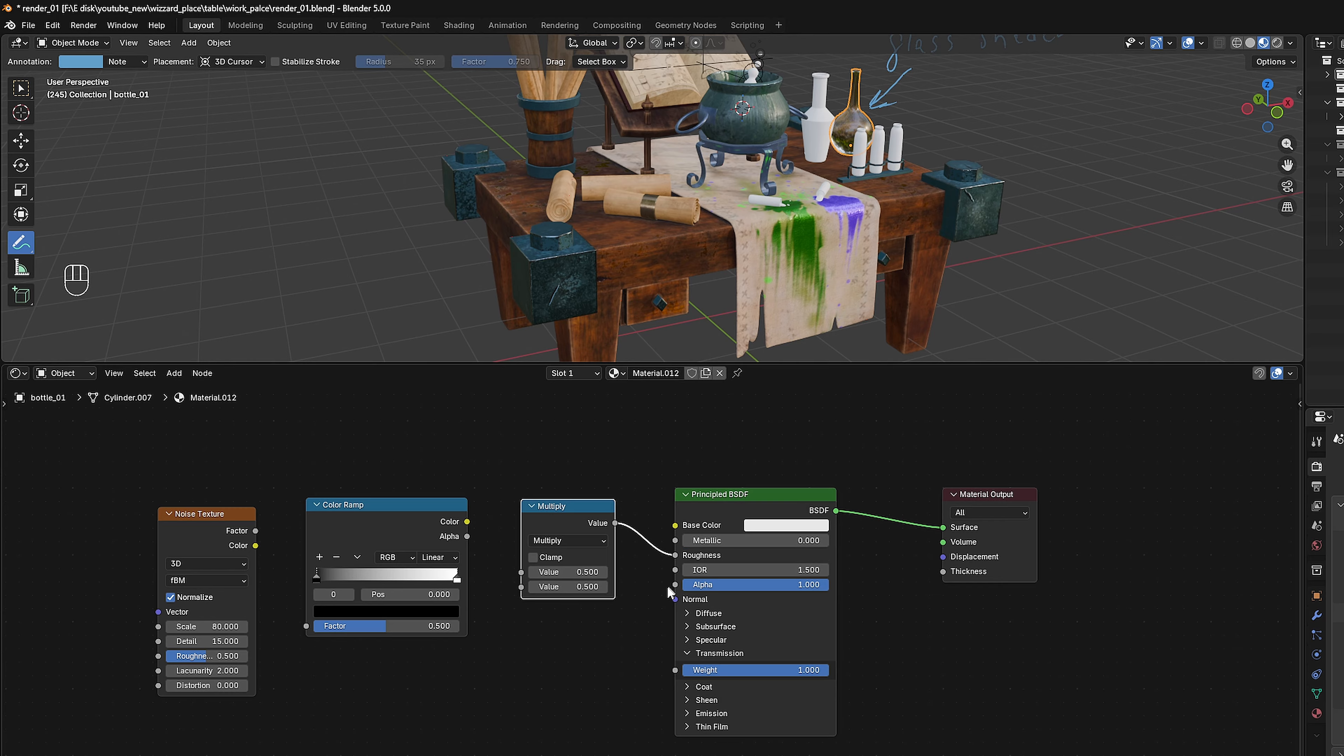
Connect the Noise Texture's Color to the Color Ramp's Factor, and the ramp's Alpha to the Multiply node's first value.
drag(476, 535, 514, 572)
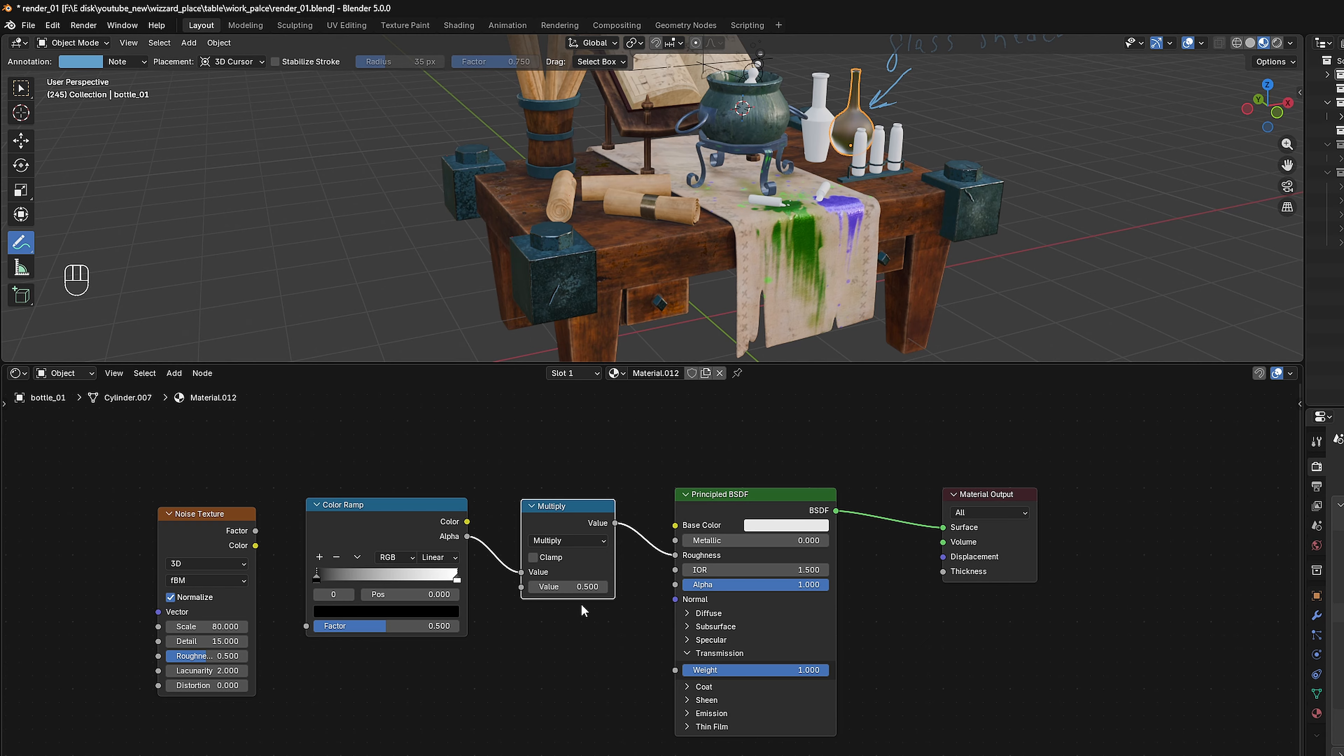
drag(258, 546, 298, 625)
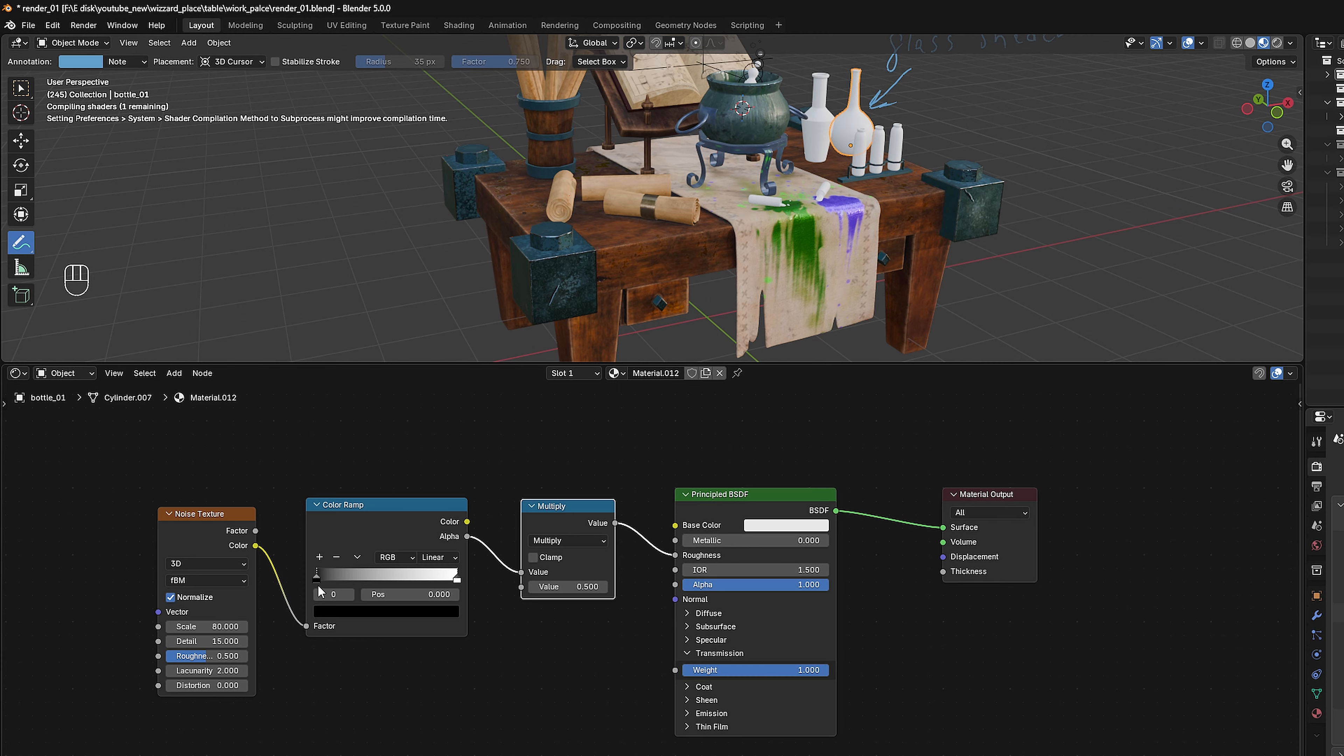
Place the Color Ramp's black stop at 0.495 and its white stop at 0.909, darkening the white stop to mid grey.
drag(318, 578, 385, 576)
click(456, 578)
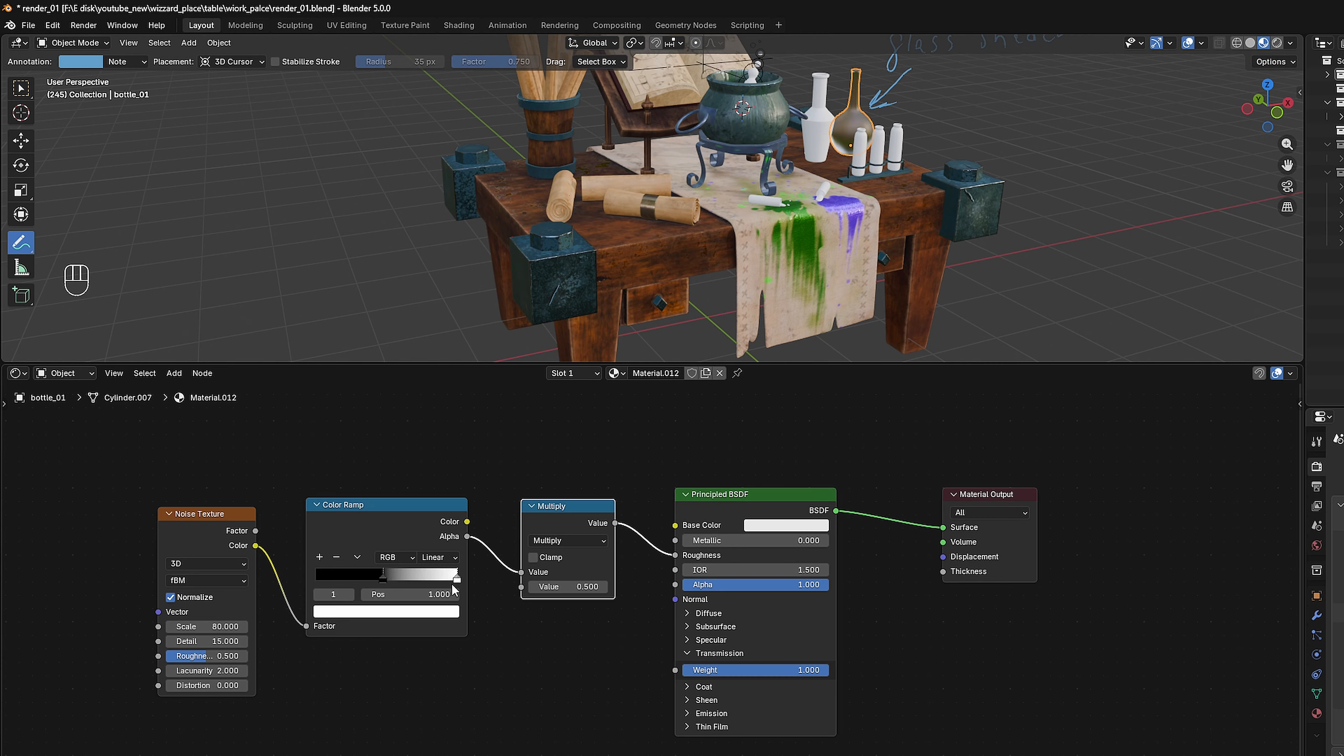
click(434, 613)
drag(435, 395, 435, 405)
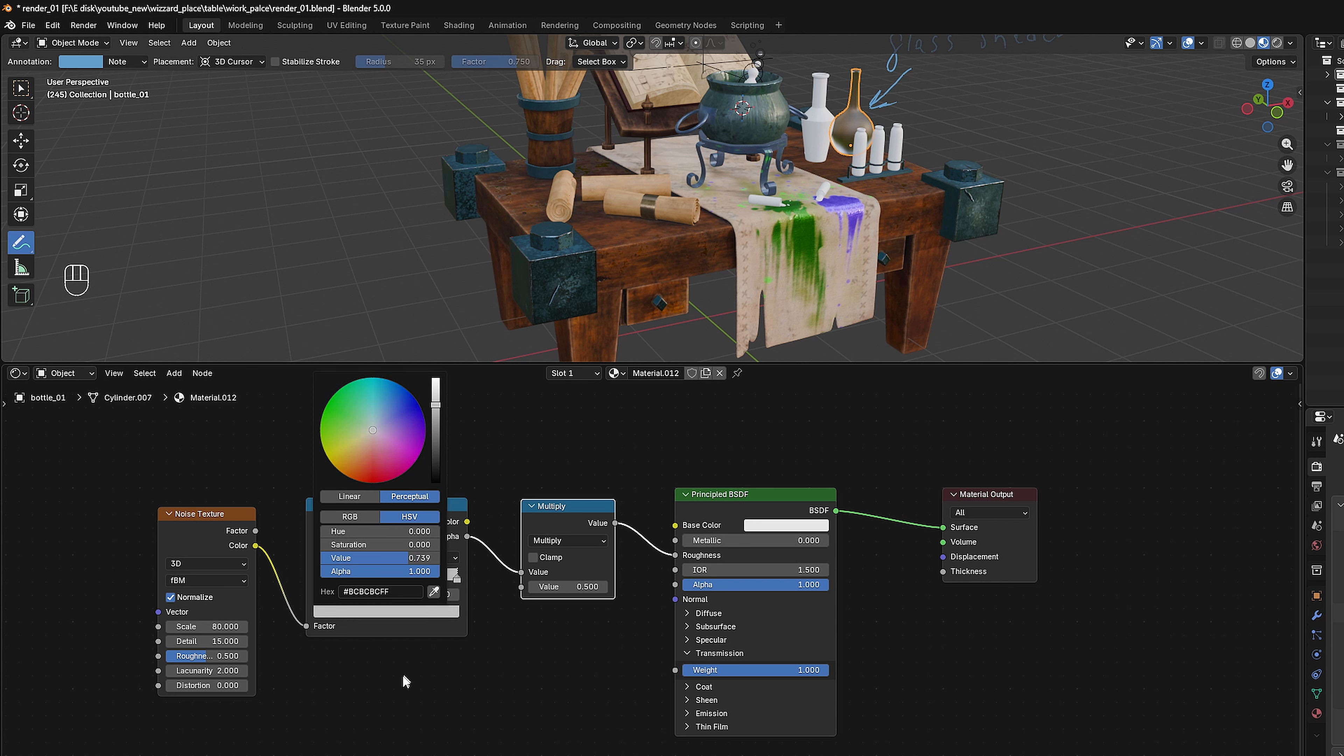
drag(456, 577, 442, 576)
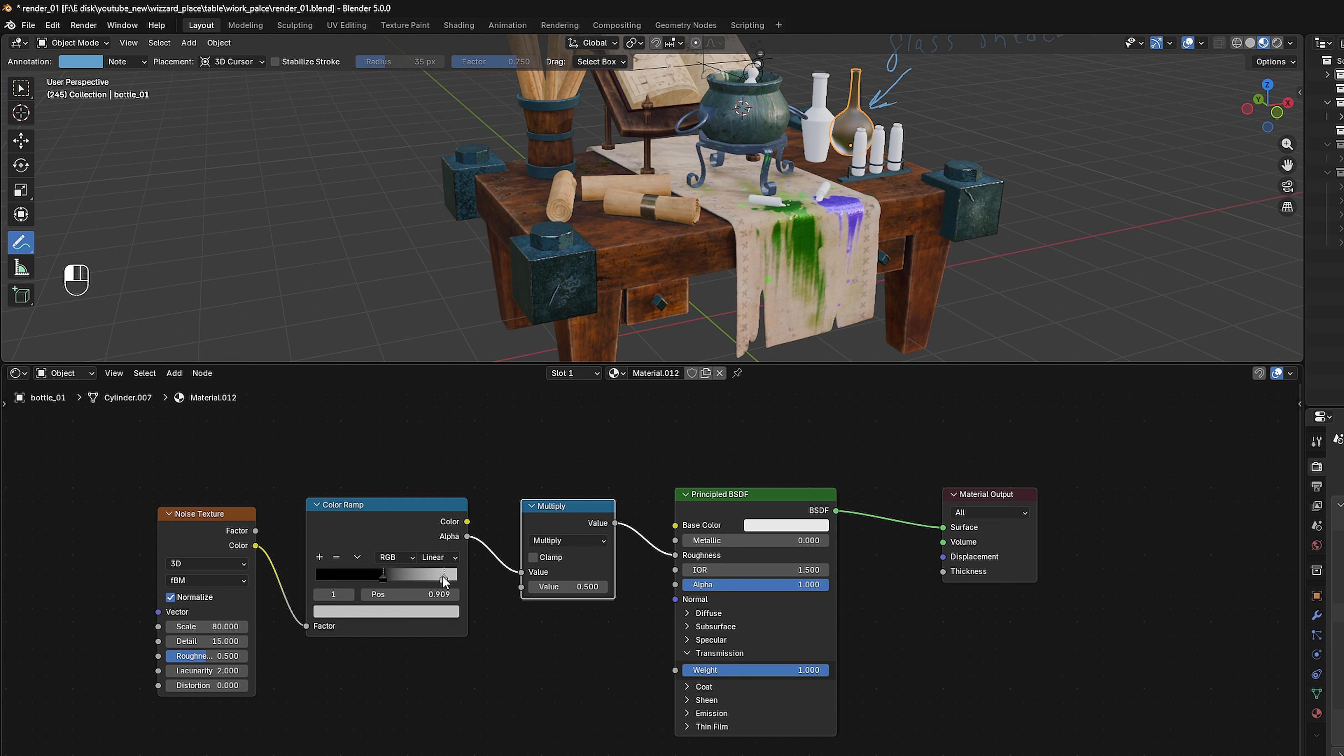
click(429, 615)
drag(435, 405, 435, 418)
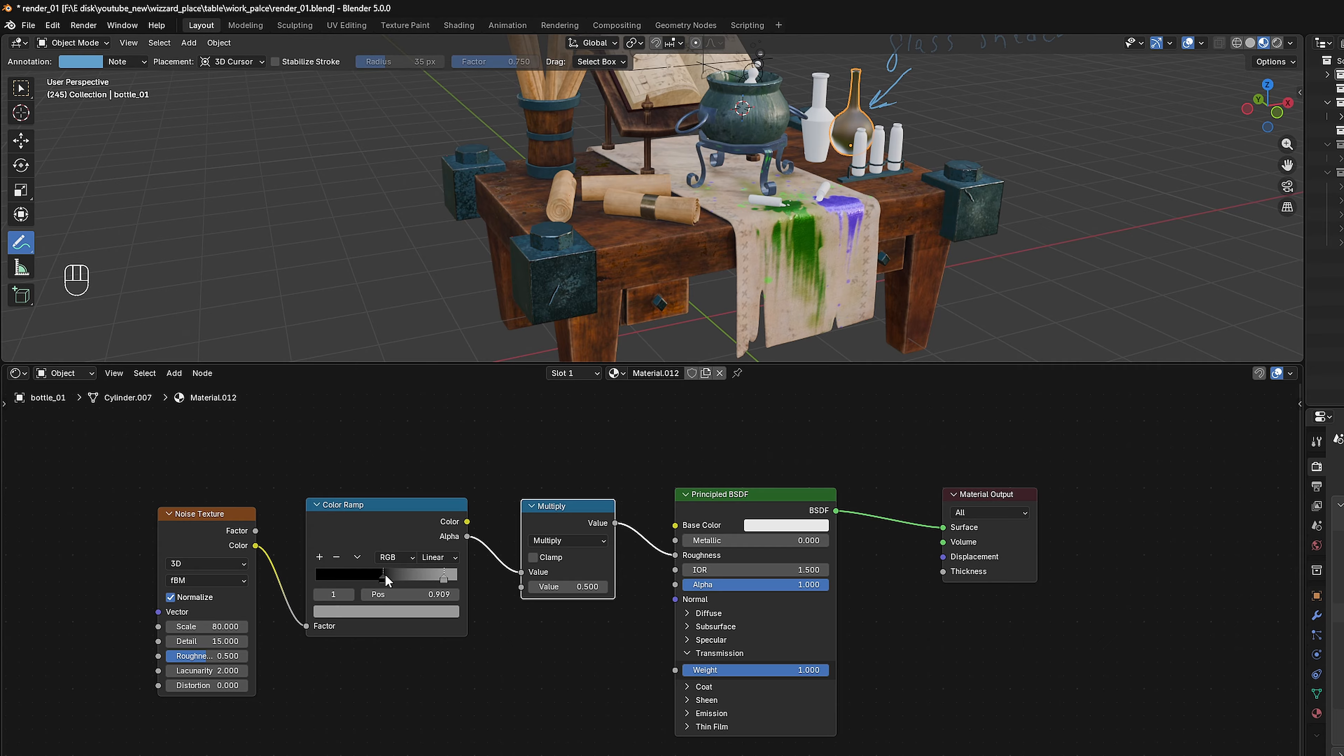
drag(383, 578, 387, 579)
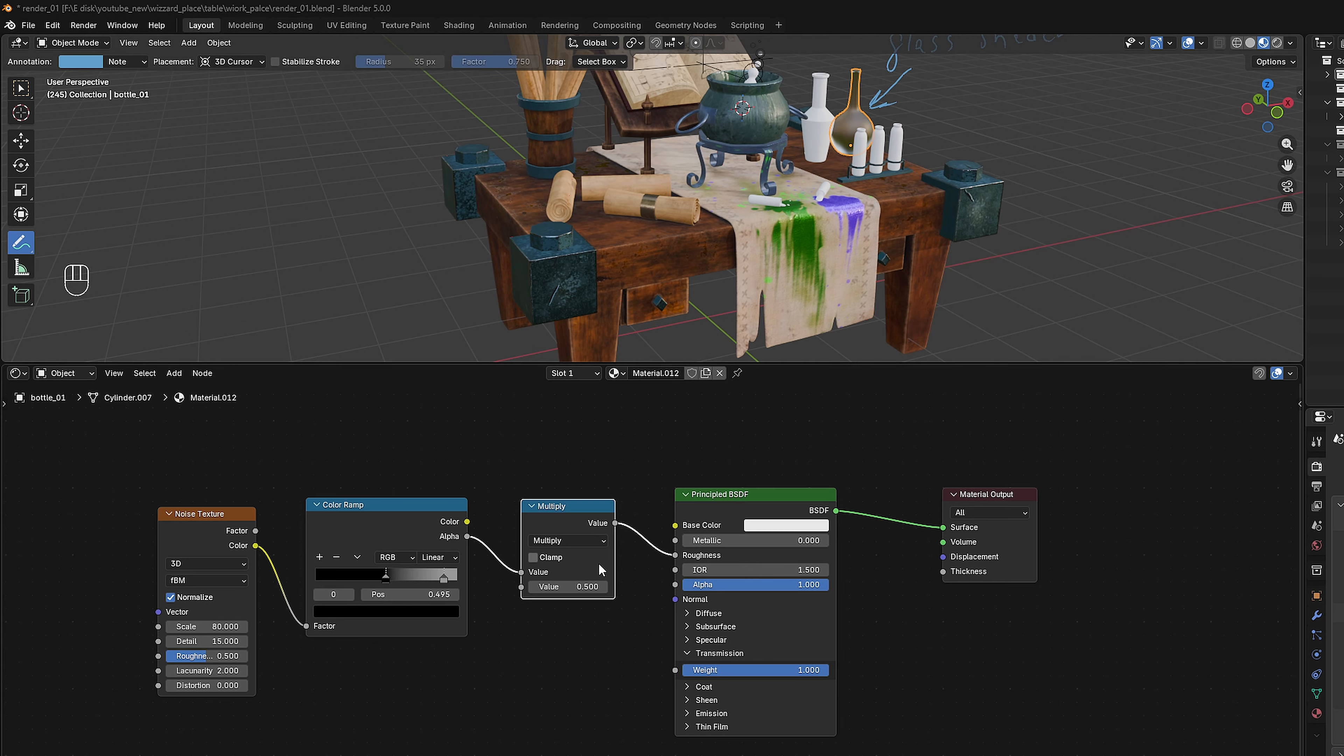
Set the Multiply node's second value to 0.1 and preview the bottle in rendered shading.
click(593, 586)
text(0)
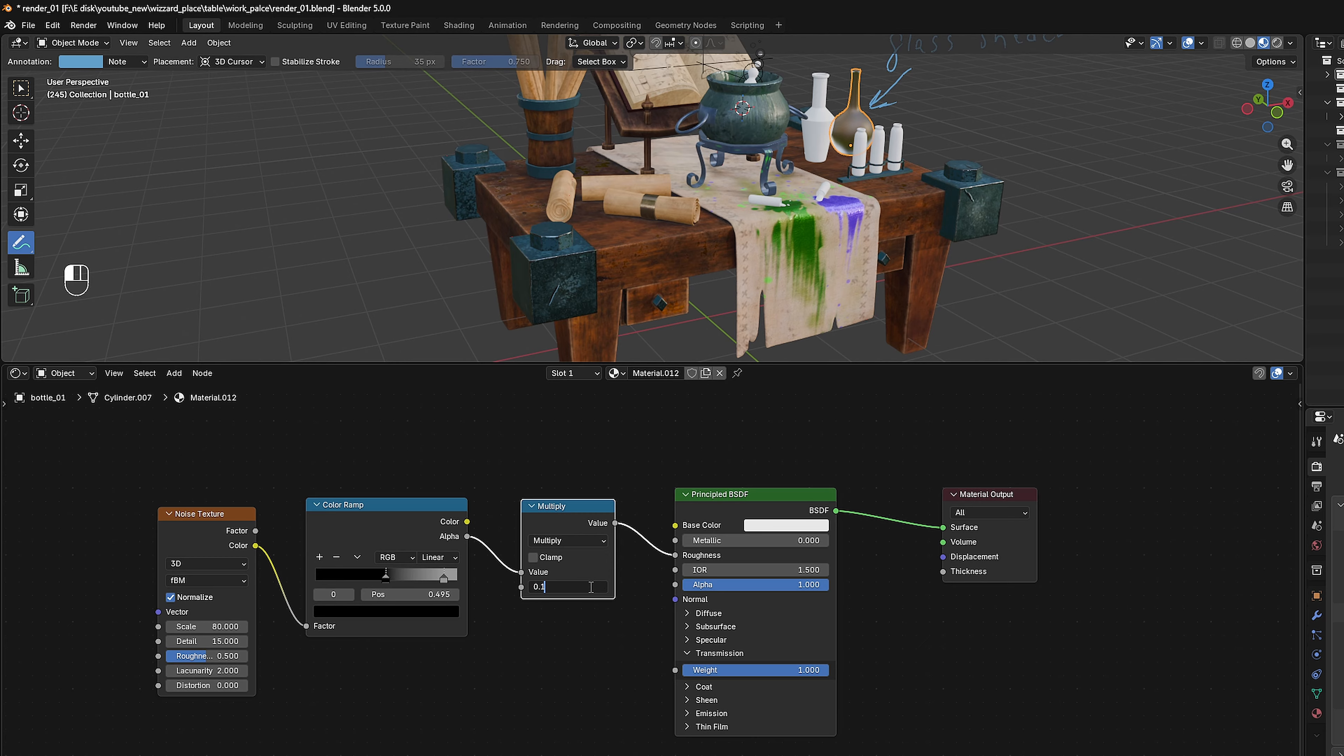
text(.1)
key(Return)
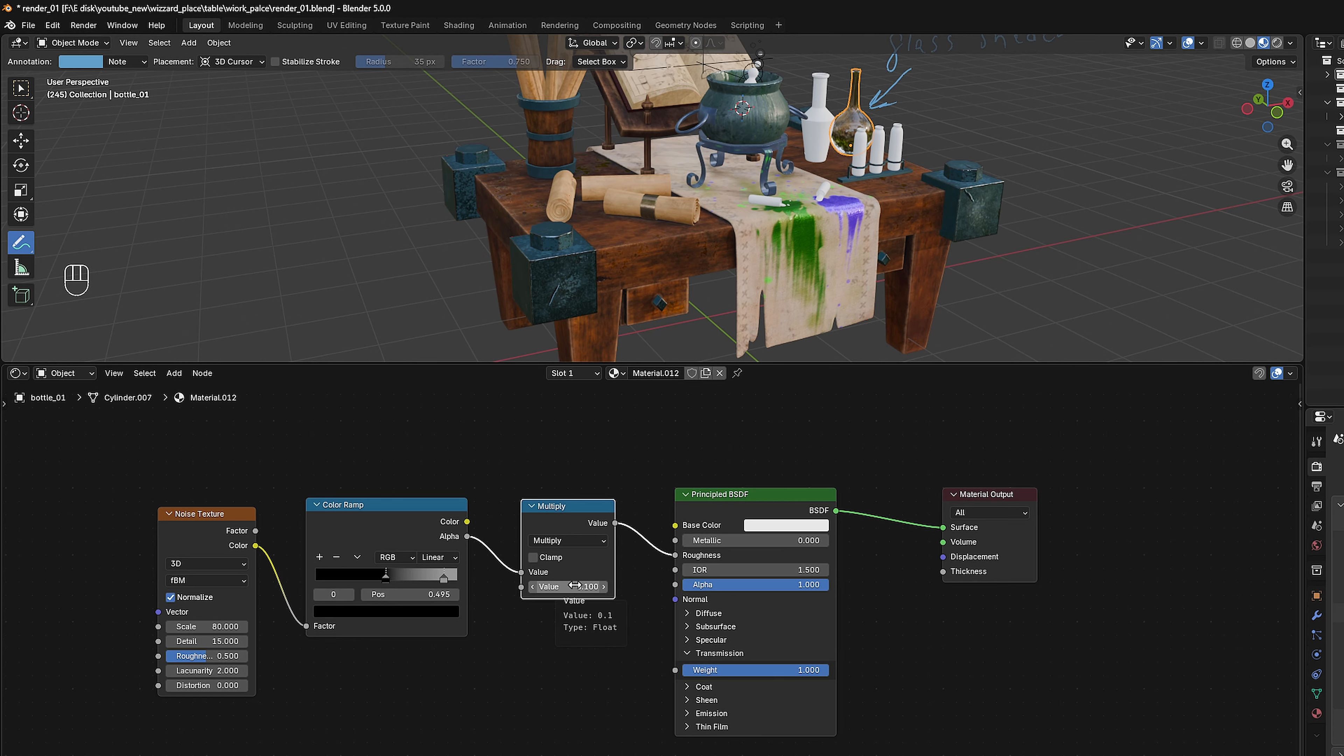
click(1278, 43)
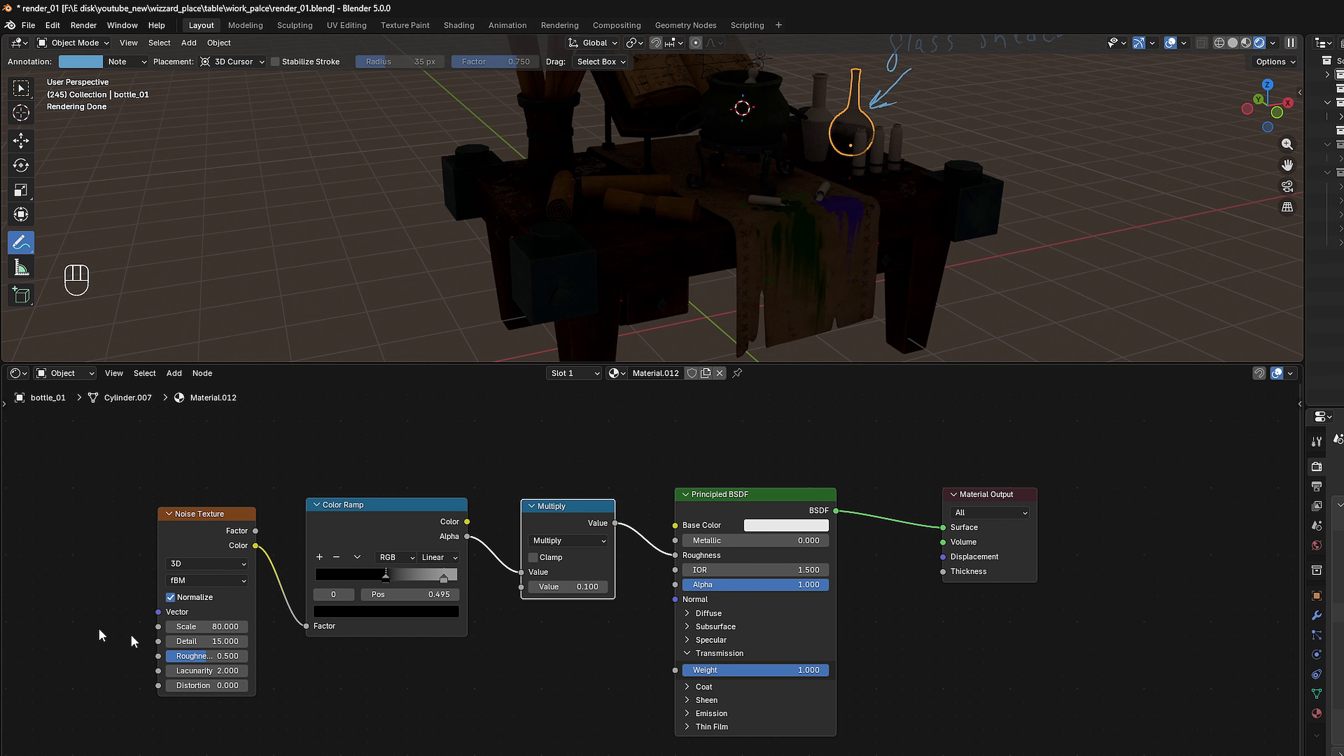
Paste the copied bottle with its glass material and move its Color Ramp's dark stop to position 0.573.
key(ctrl+v)
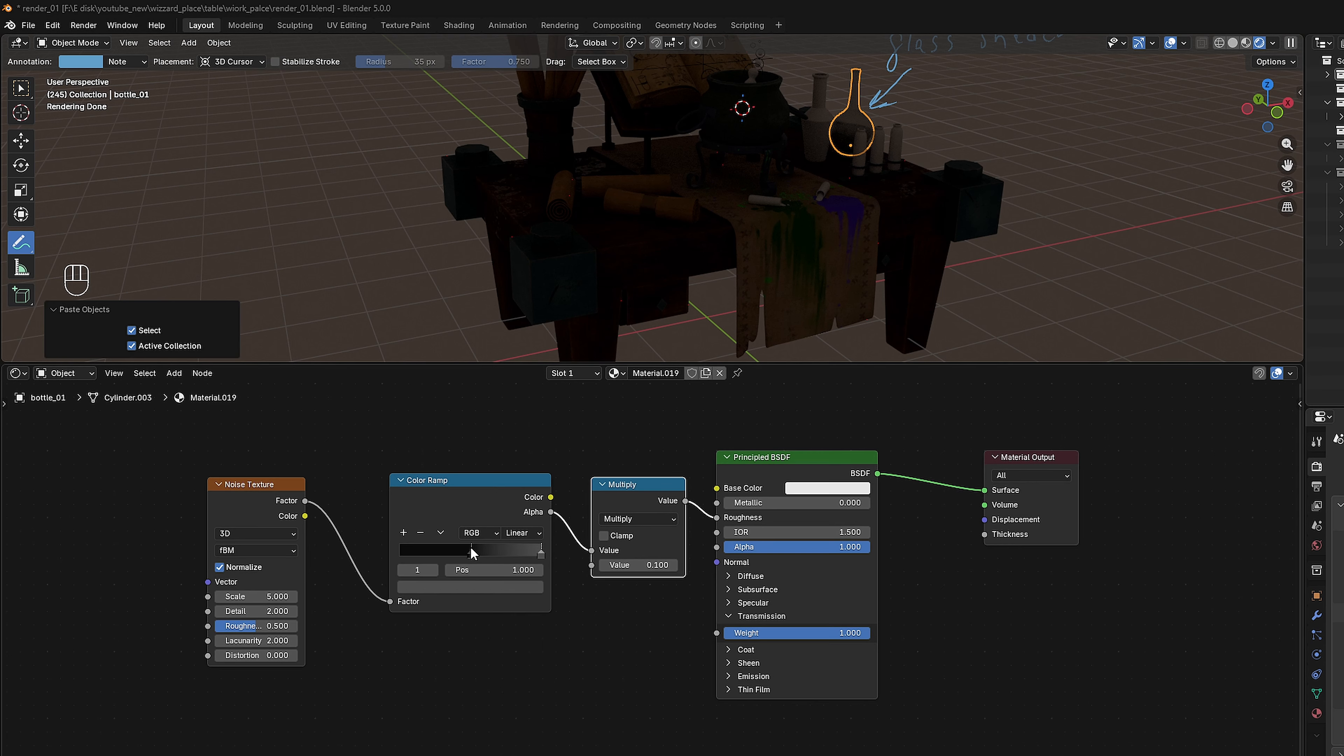
drag(486, 554, 480, 555)
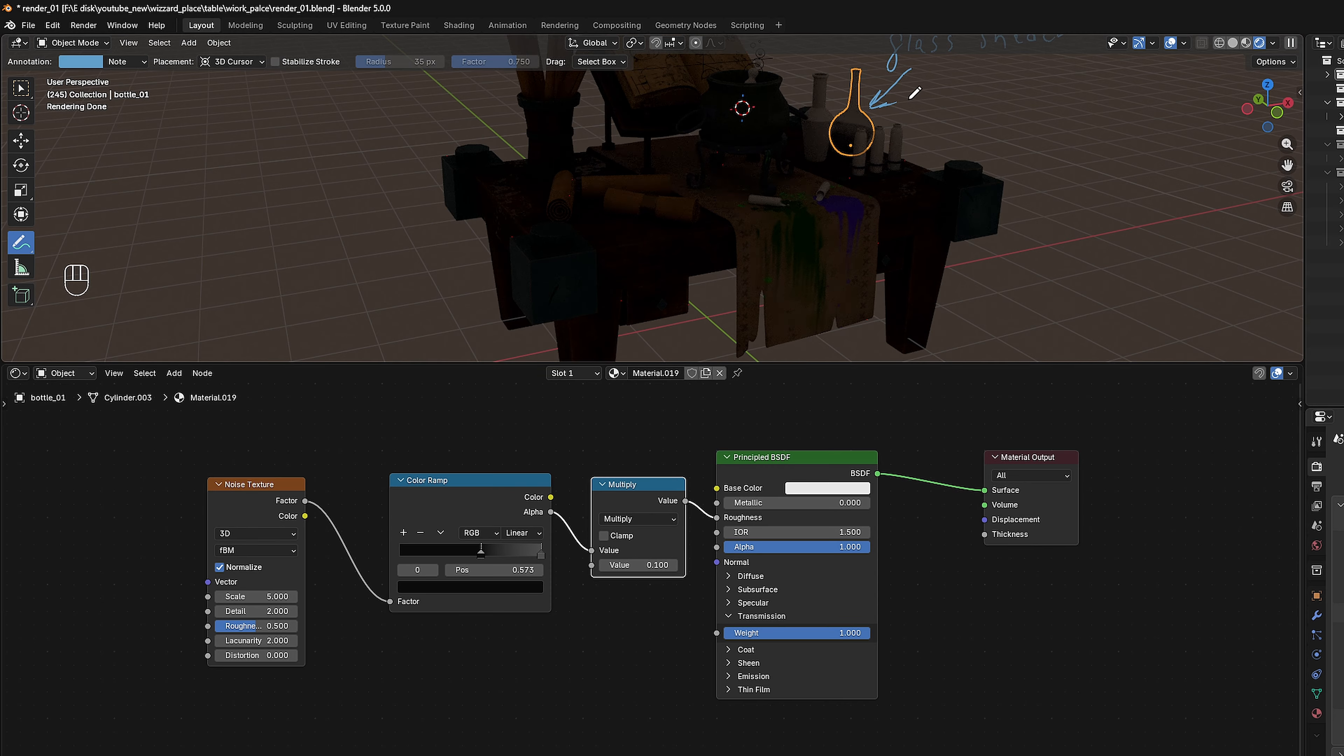
Link the round bottle's glass material to the tall bottle, the small racked bottles and the two lying bottles, and preview them rendered.
click(1243, 44)
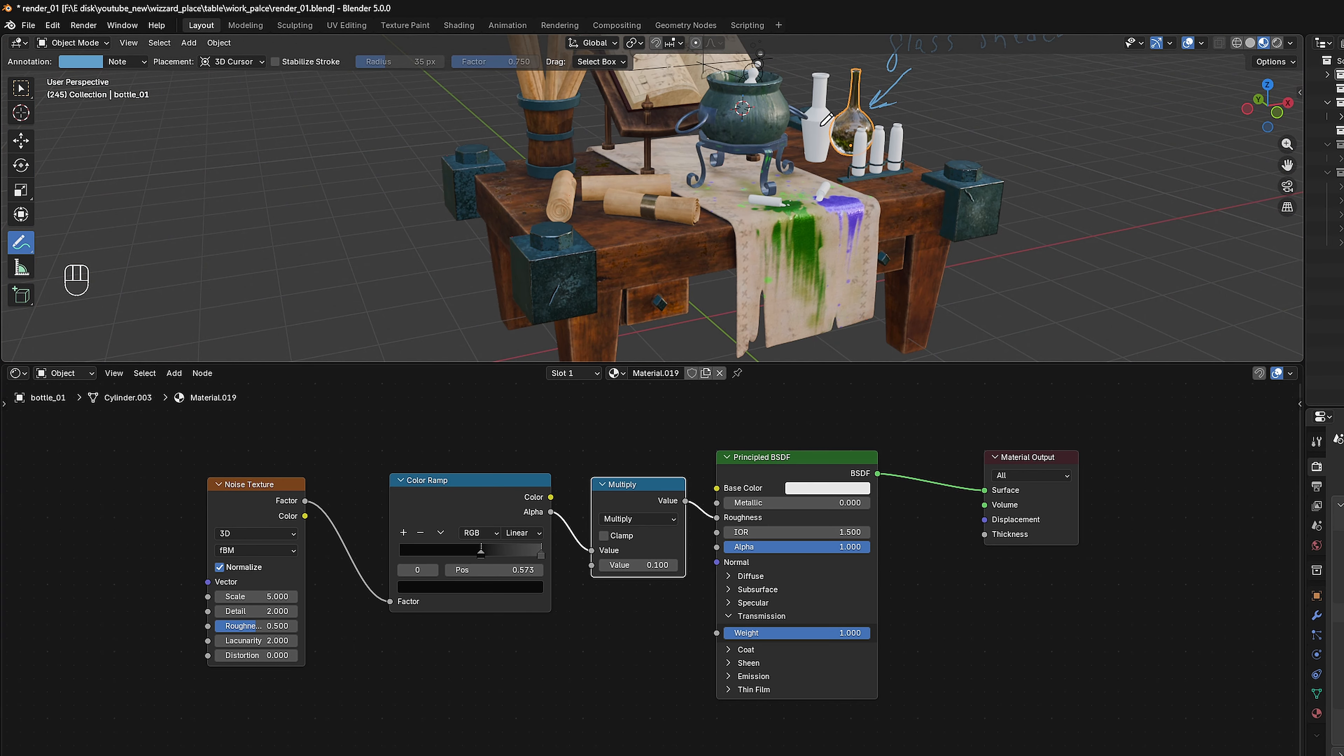
click(20, 88)
click(823, 101)
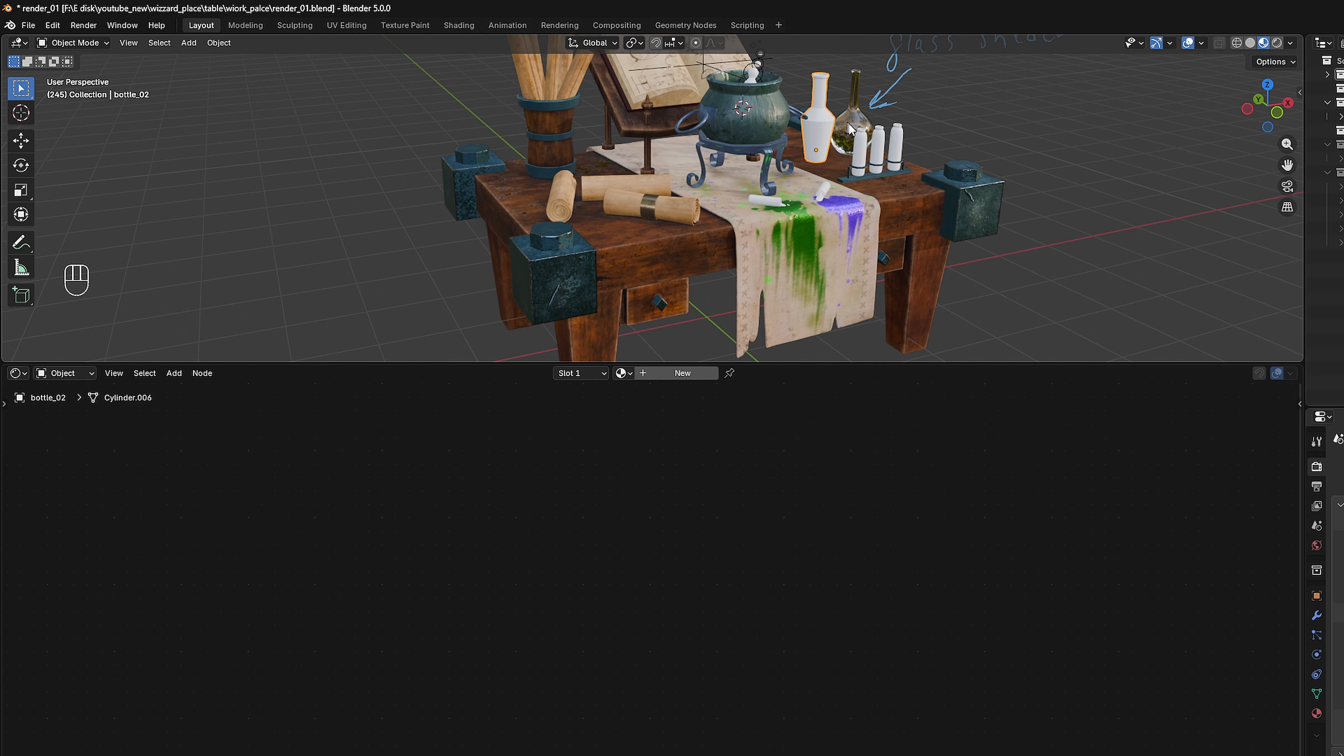
shift+click(881, 141)
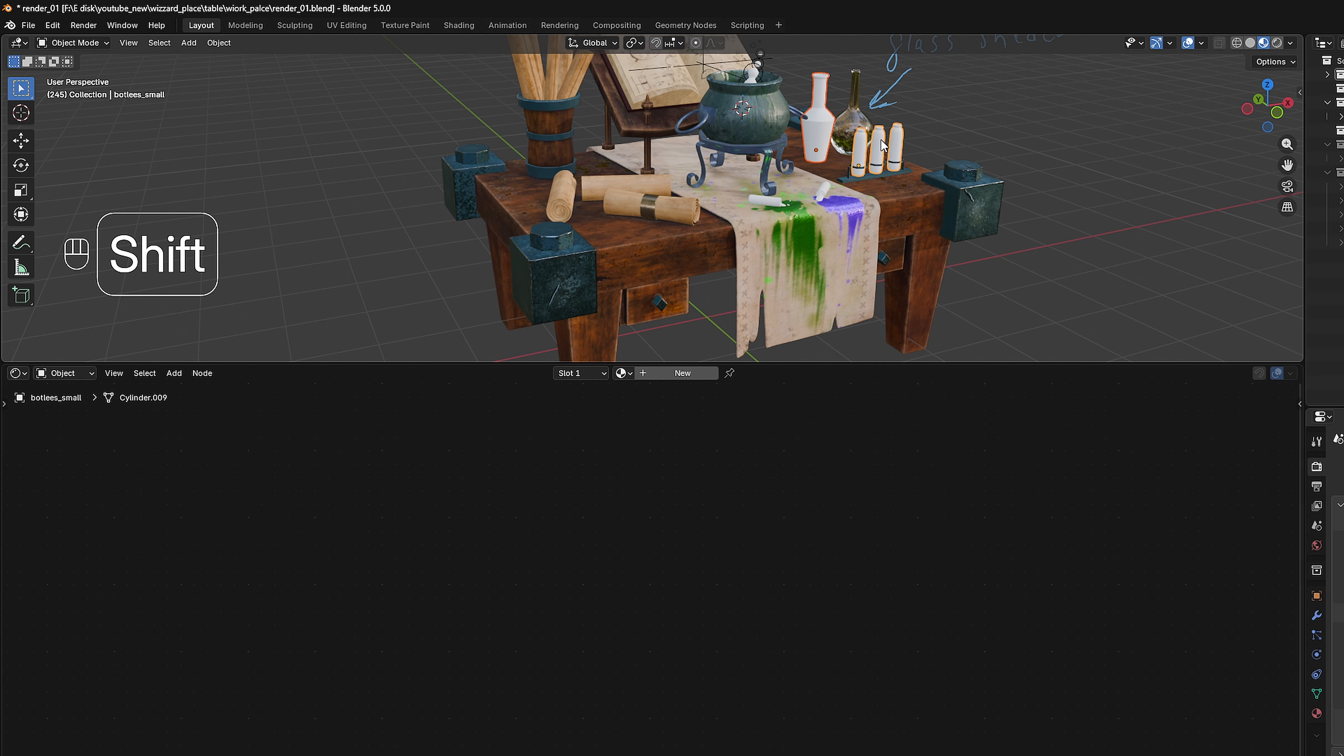
shift+click(825, 188)
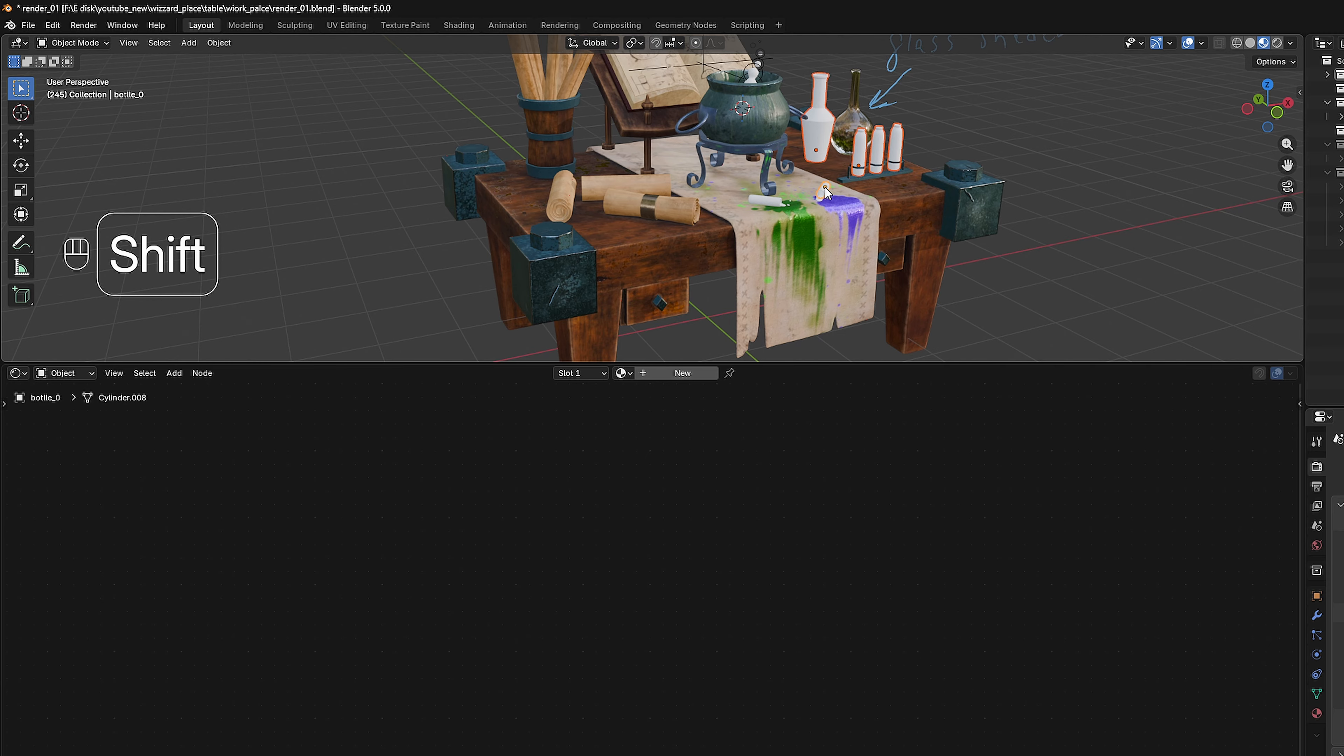
shift+click(770, 199)
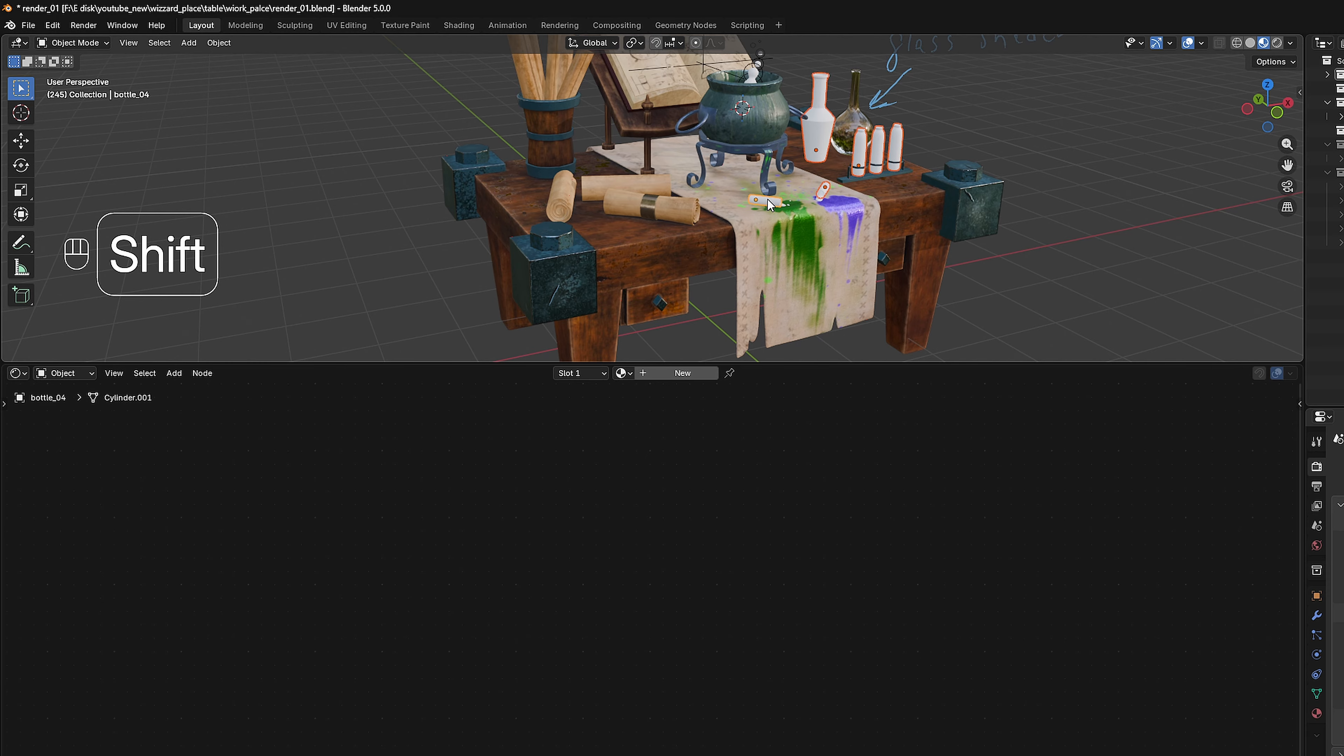
shift+click(854, 112)
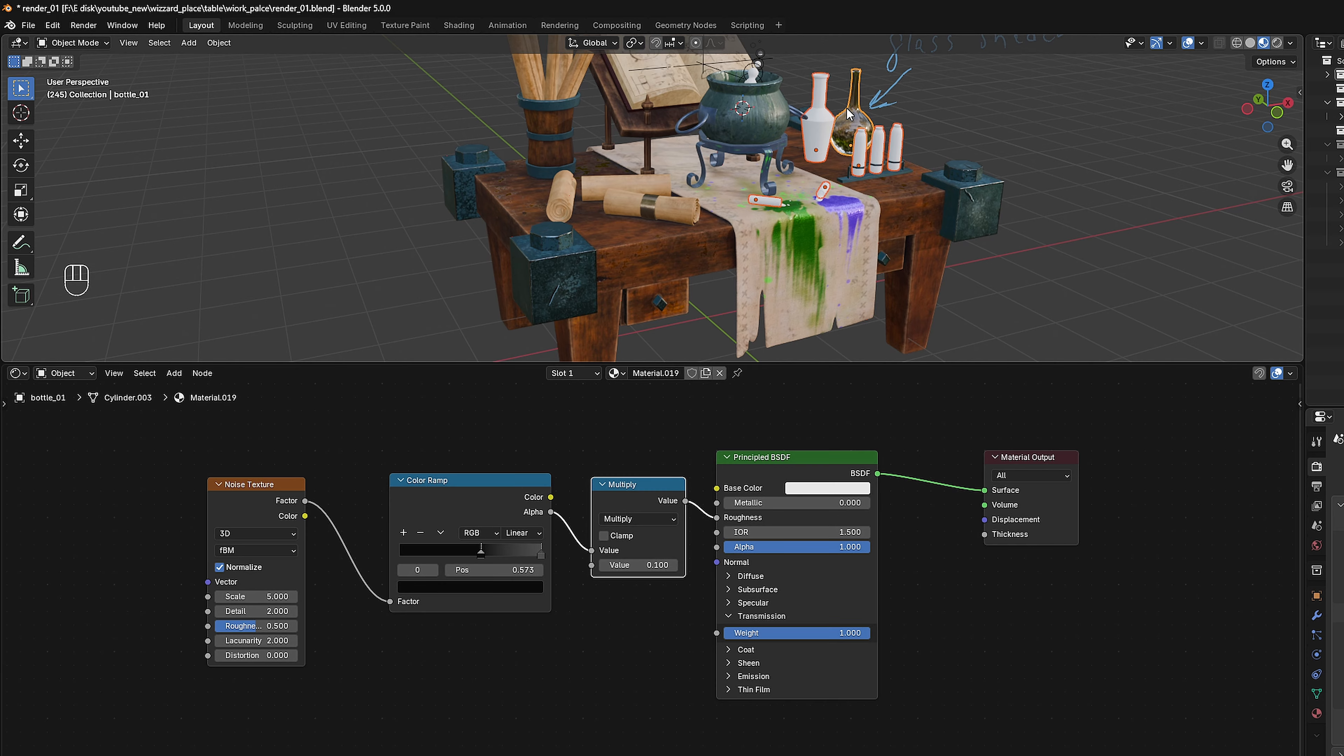
key(ctrl+l)
click(848, 114)
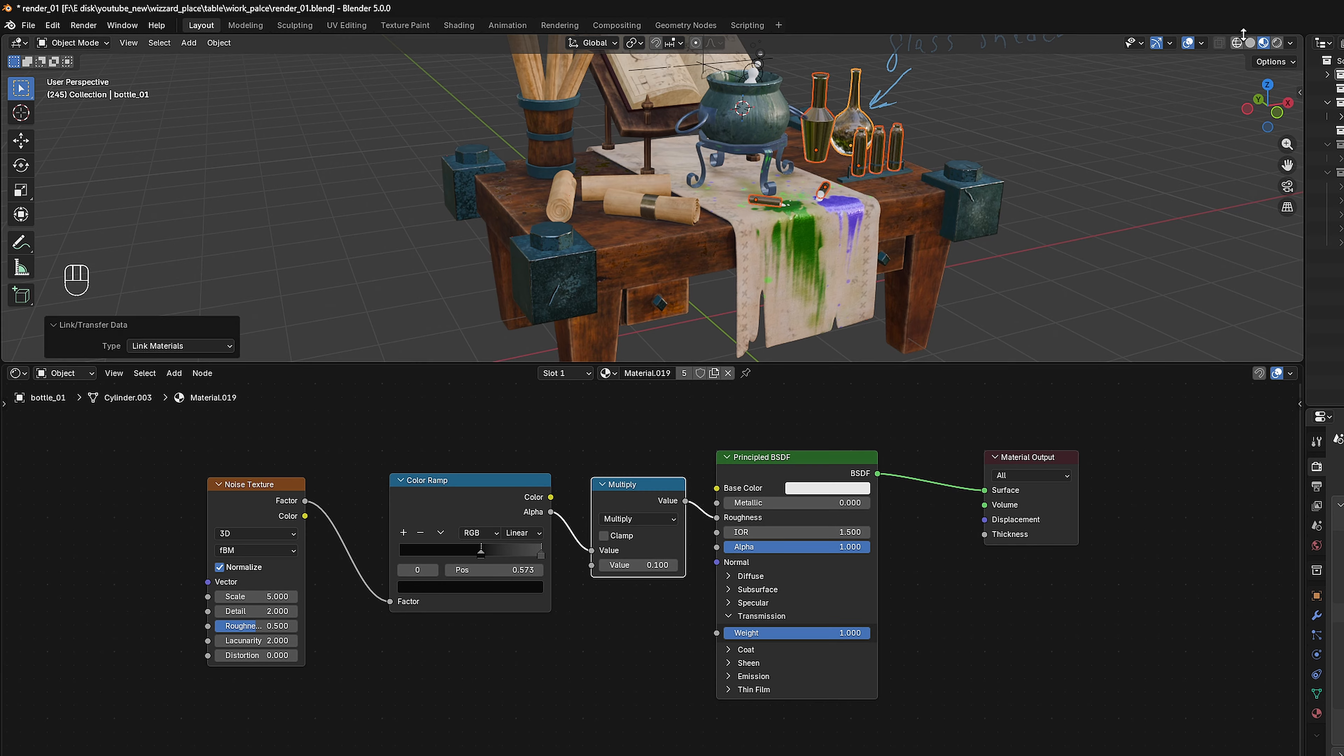
click(1276, 42)
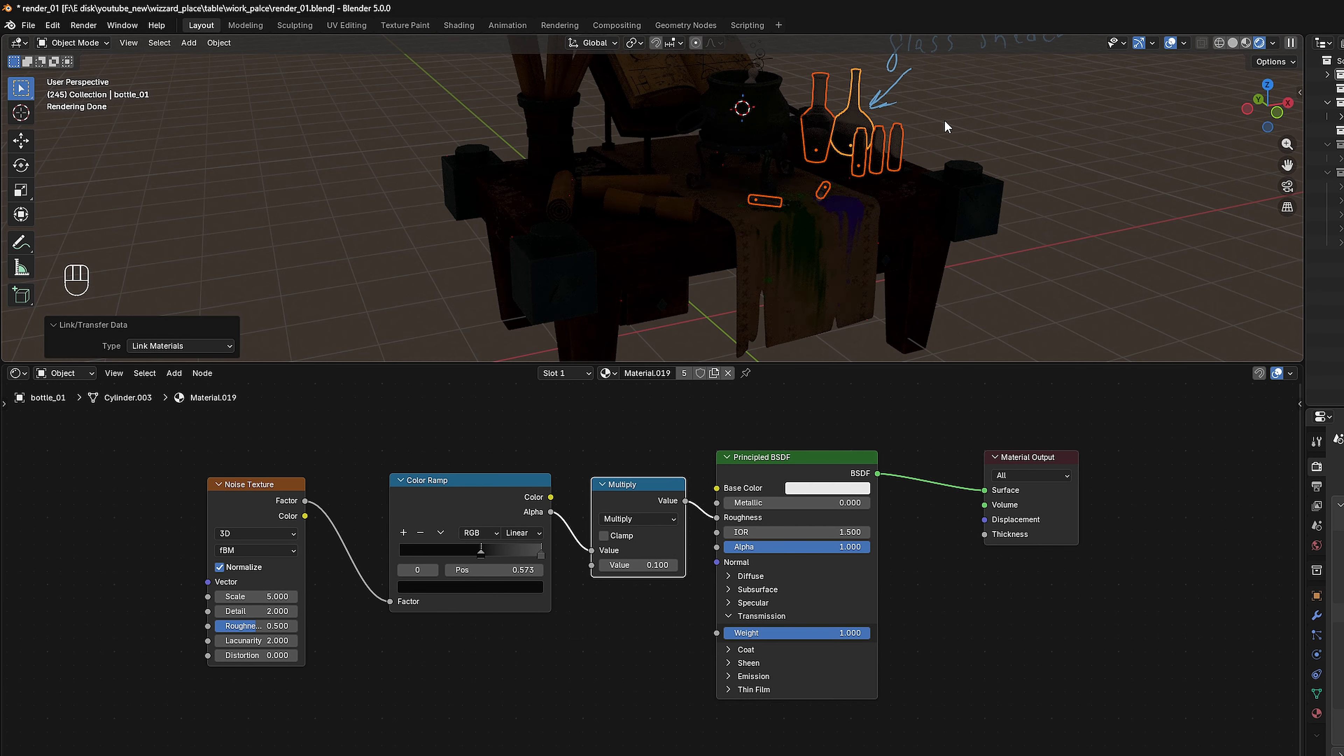
Show the scene as wireframe, select the liquid mesh inside the round bottle and give it a new material.
key(shift)
key(shift+z)
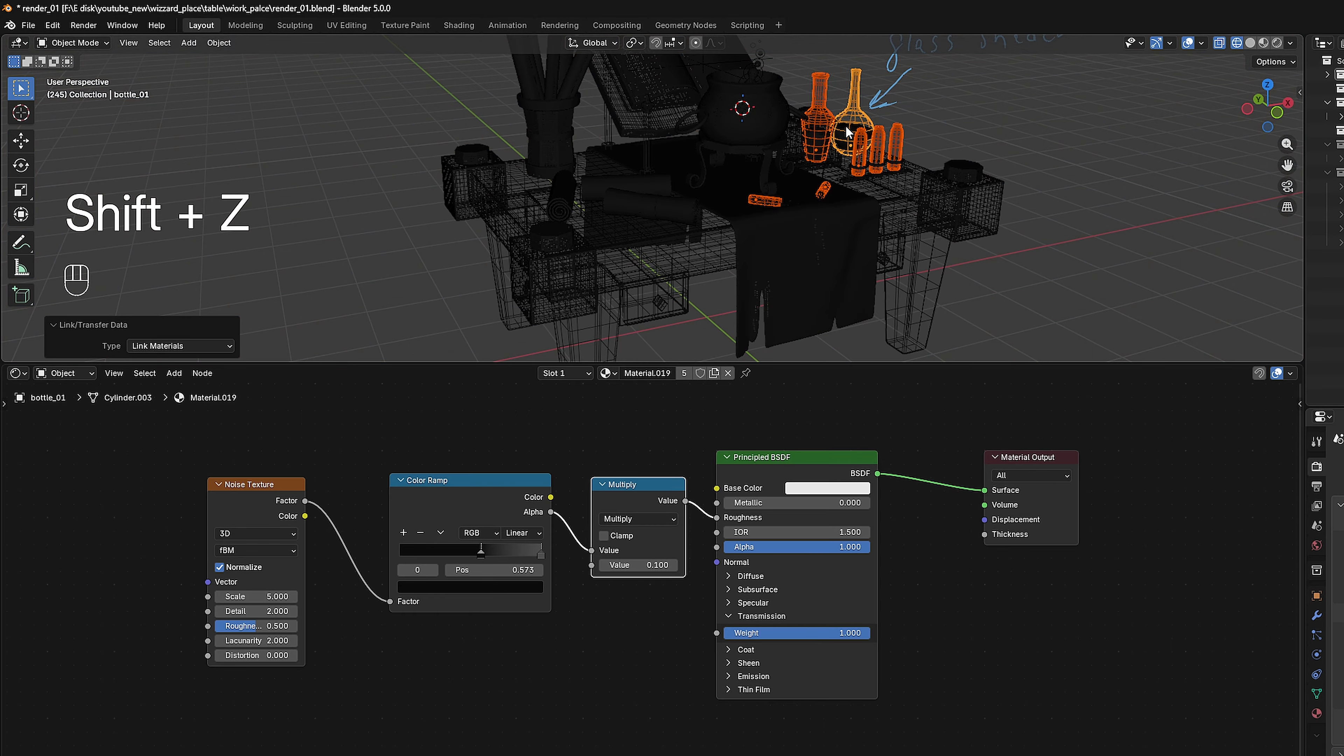
click(843, 126)
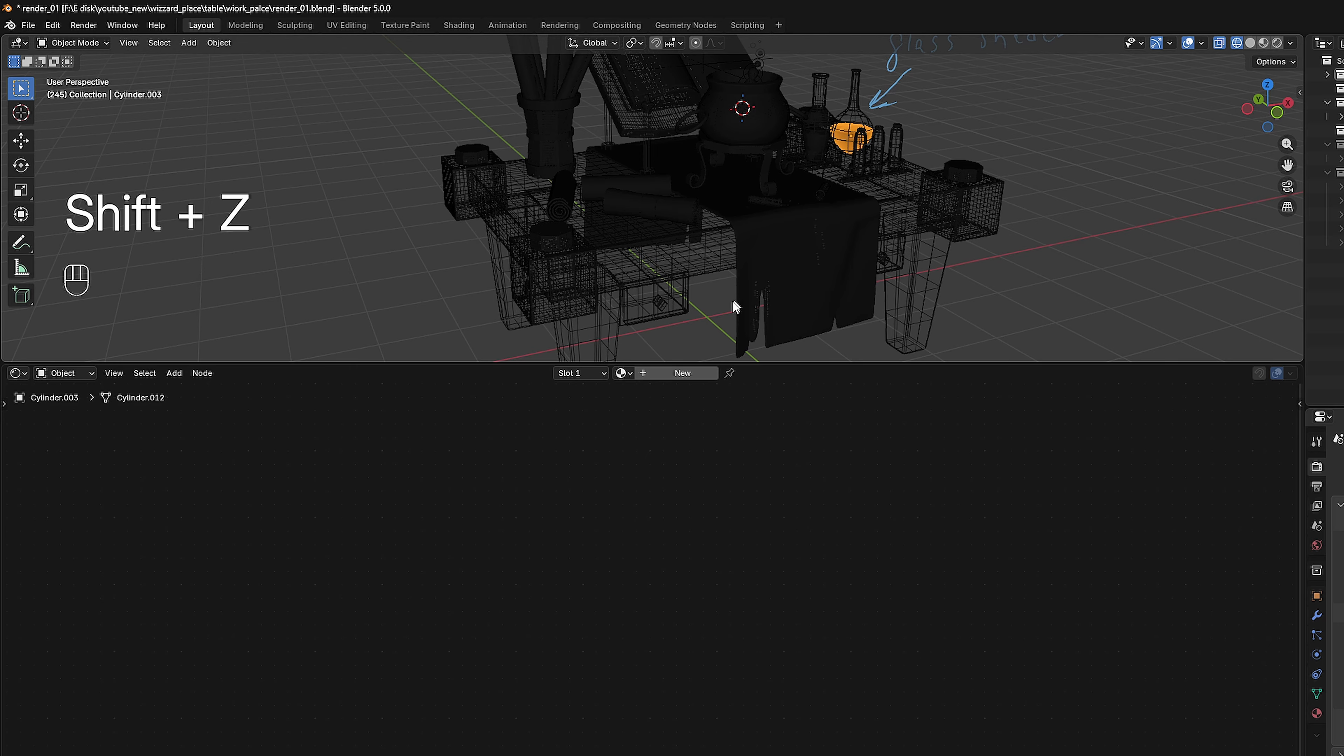
click(675, 373)
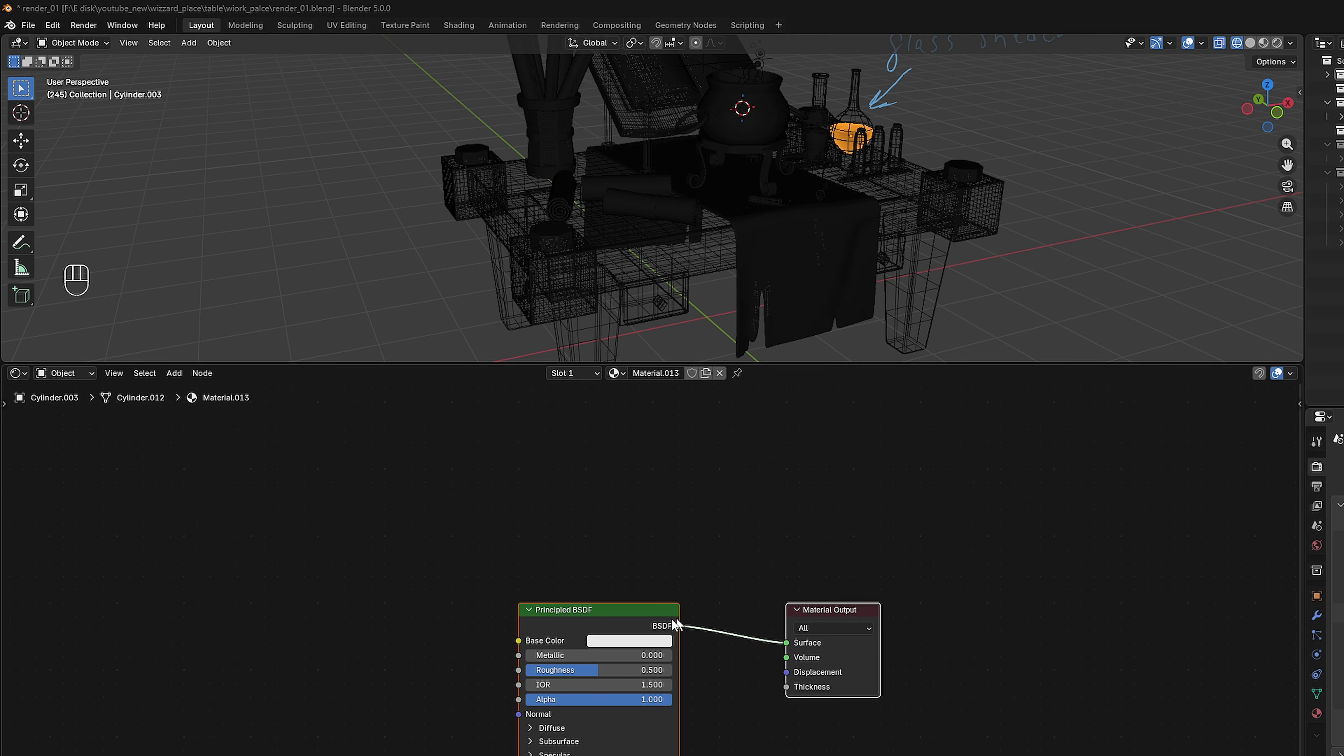
Add a Principled Volume node below the Principled BSDF, moving the BSDF and Material Output nodes upward to make room.
key(shift+a)
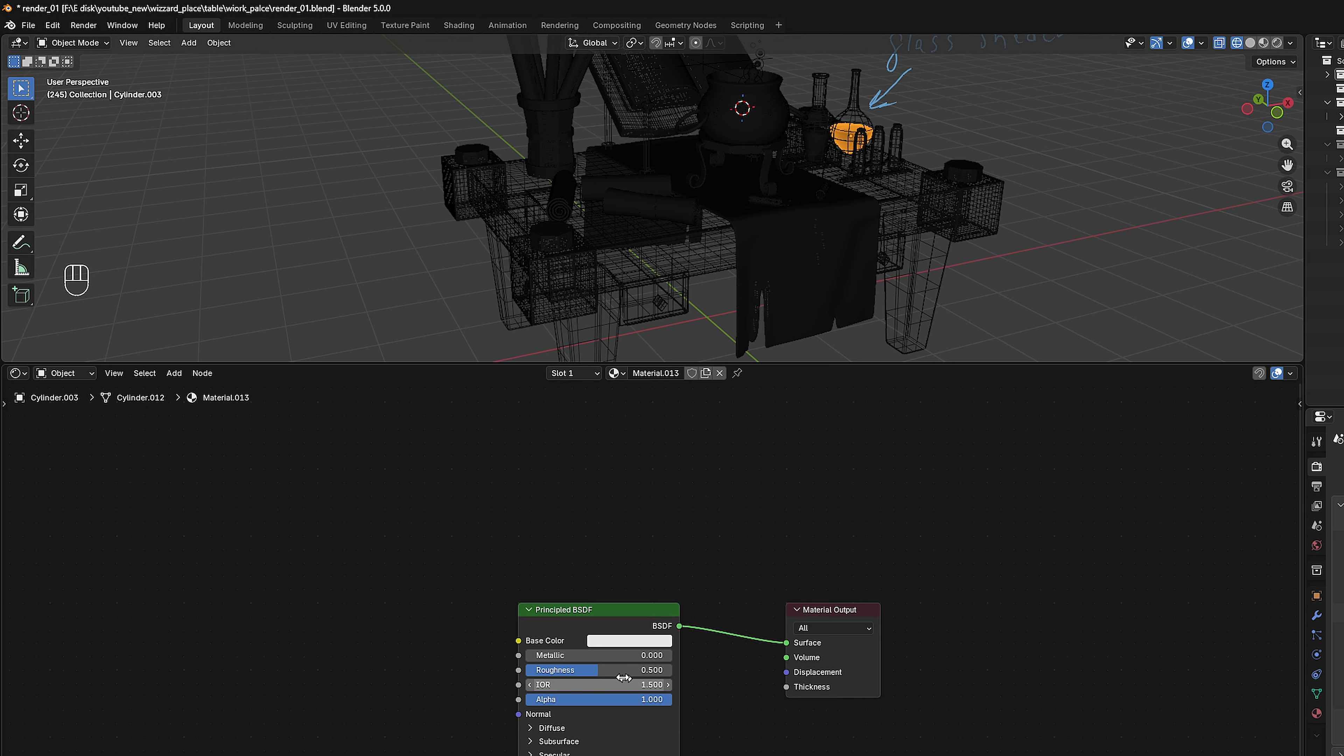
drag(615, 607, 620, 467)
drag(817, 608, 850, 463)
drag(795, 755, 783, 711)
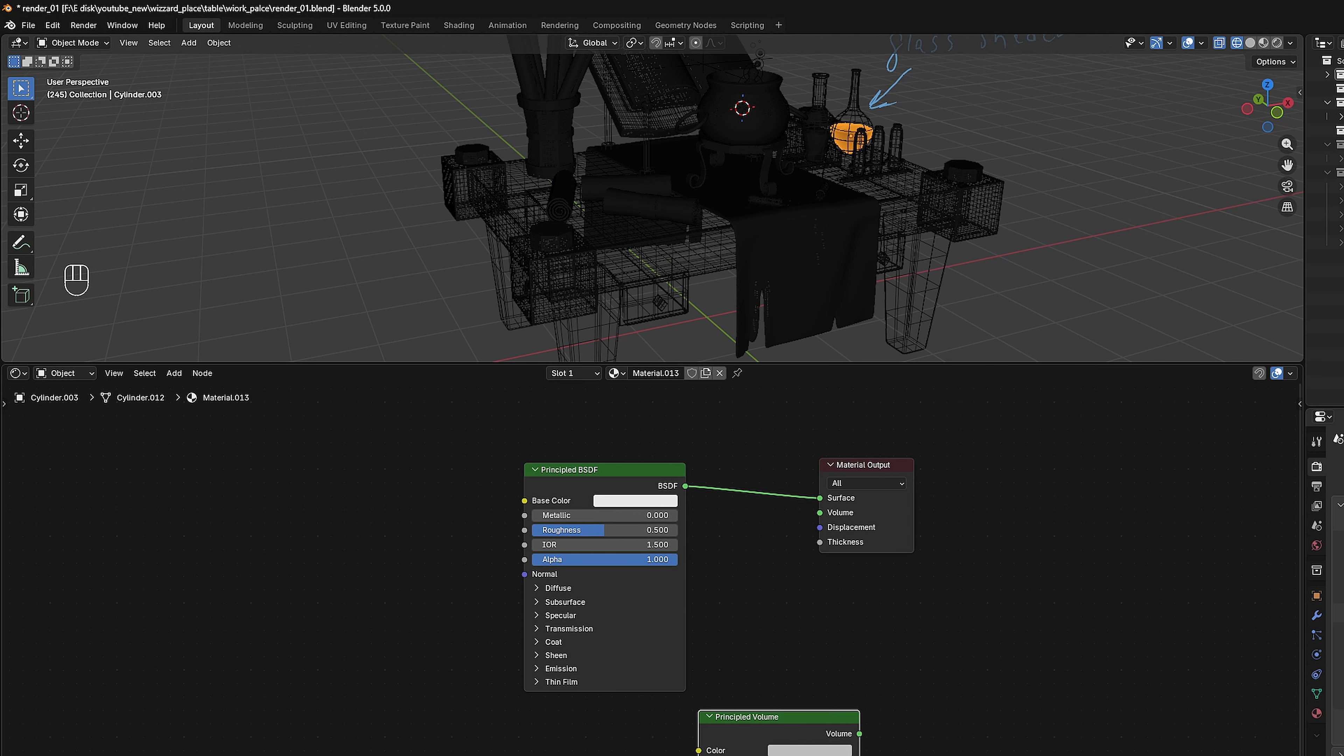
Add a Noise Texture node to the liquid's material, placed well before the Principled Volume node.
key(shift+a)
key(shift+a)
click(305, 666)
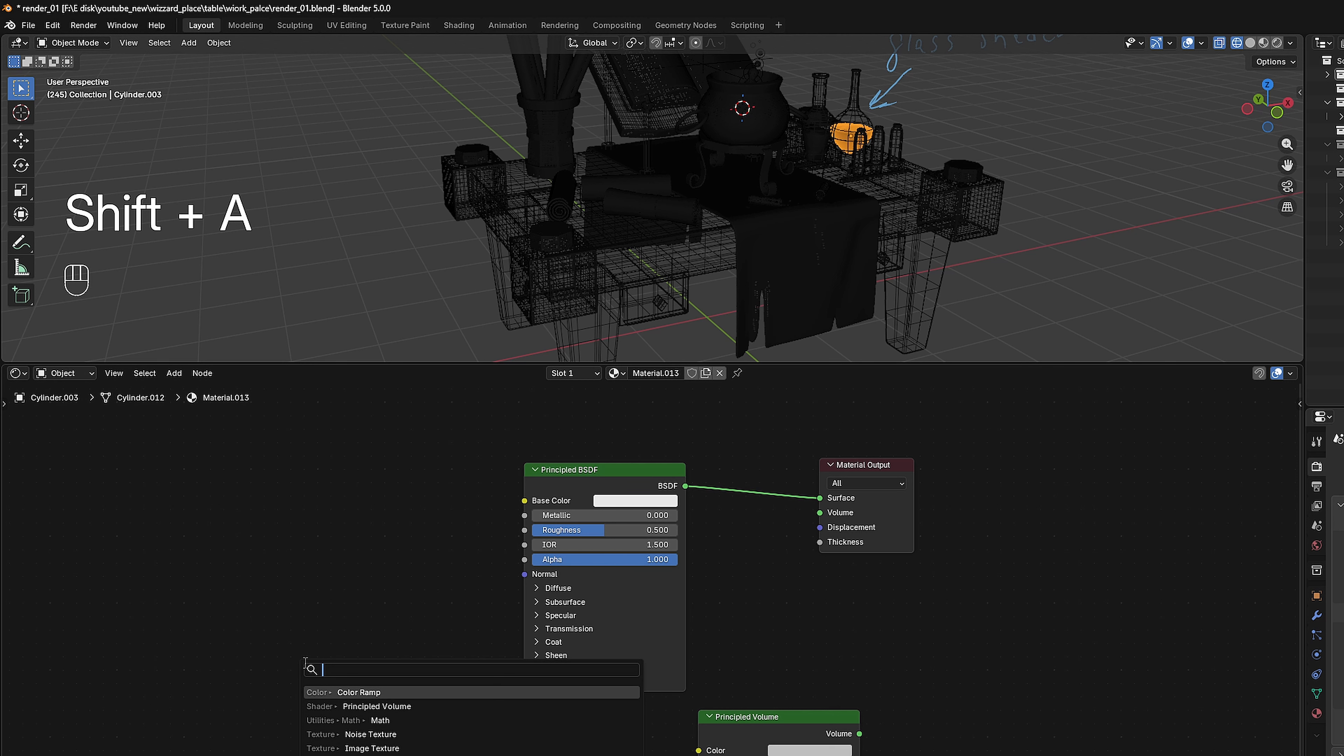
text(noise)
click(388, 693)
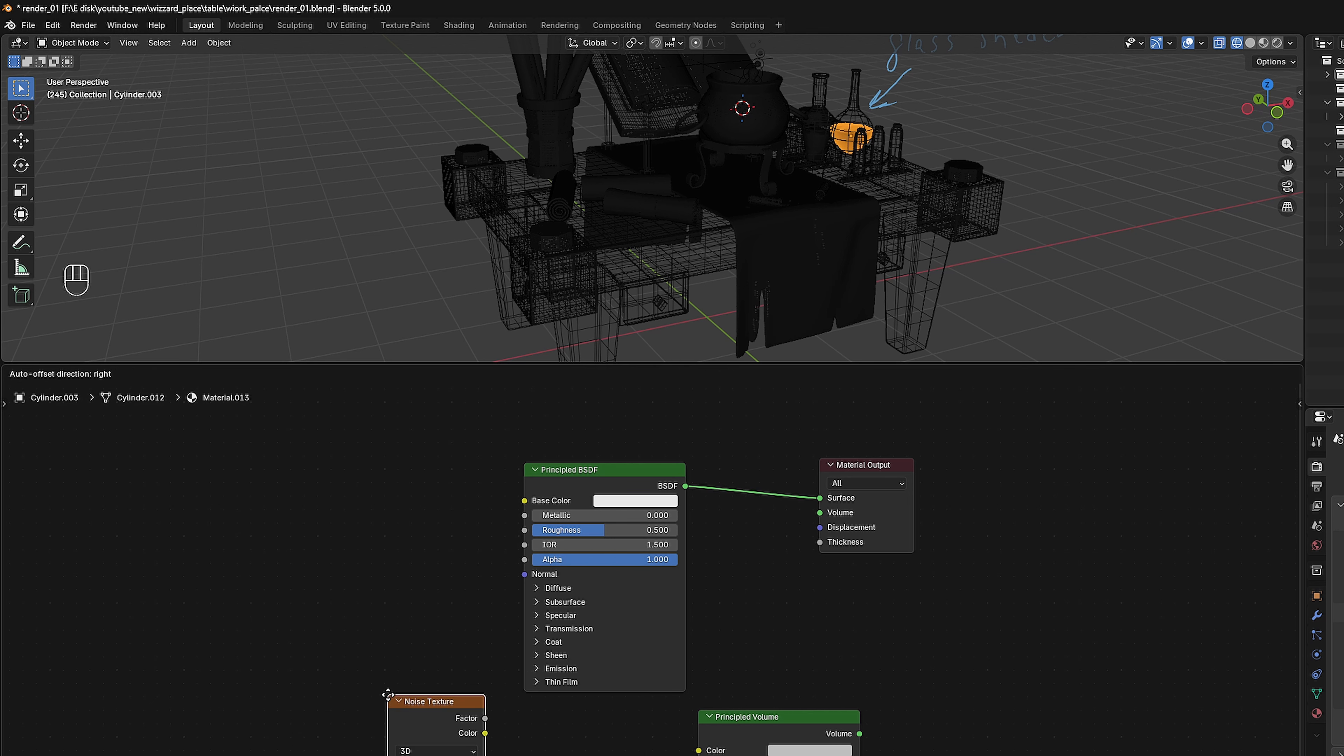
click(252, 615)
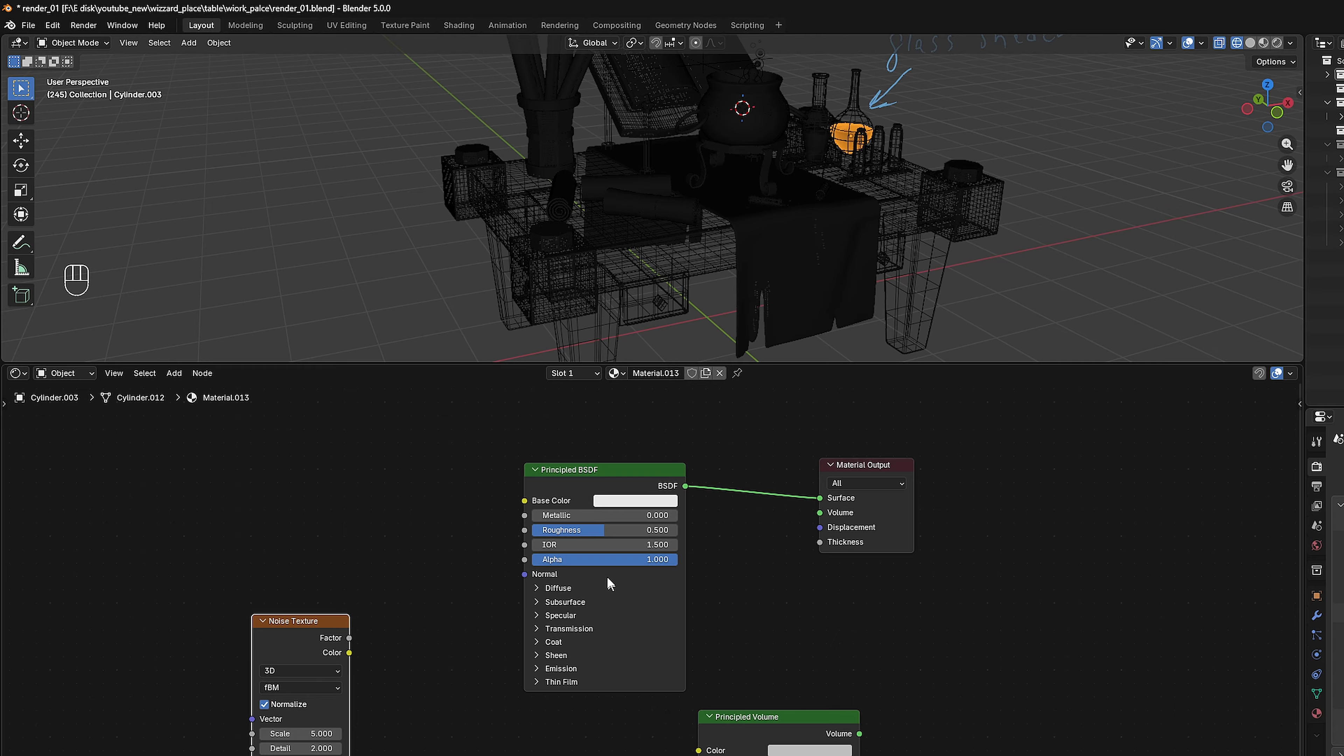
Lower the Roughness of the liquid's Principled BSDF to 0.05.
click(593, 531)
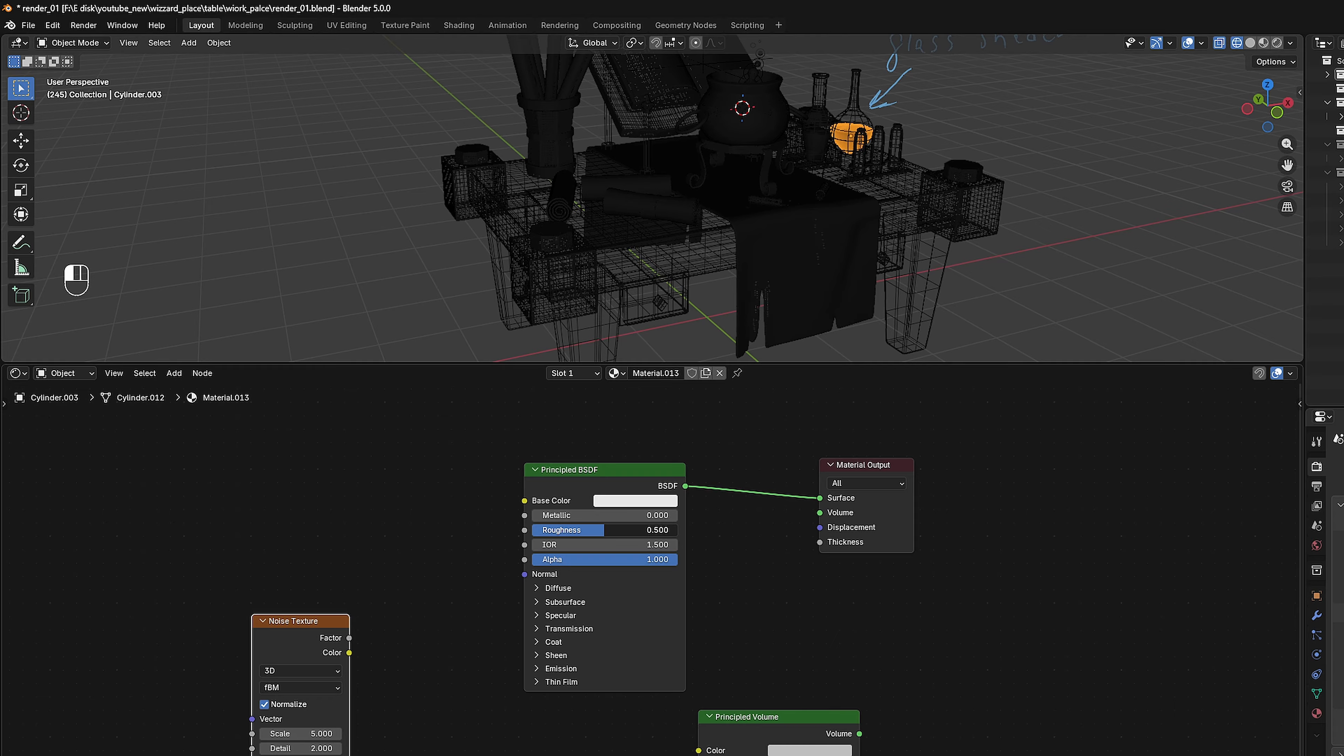
drag(593, 530, 549, 530)
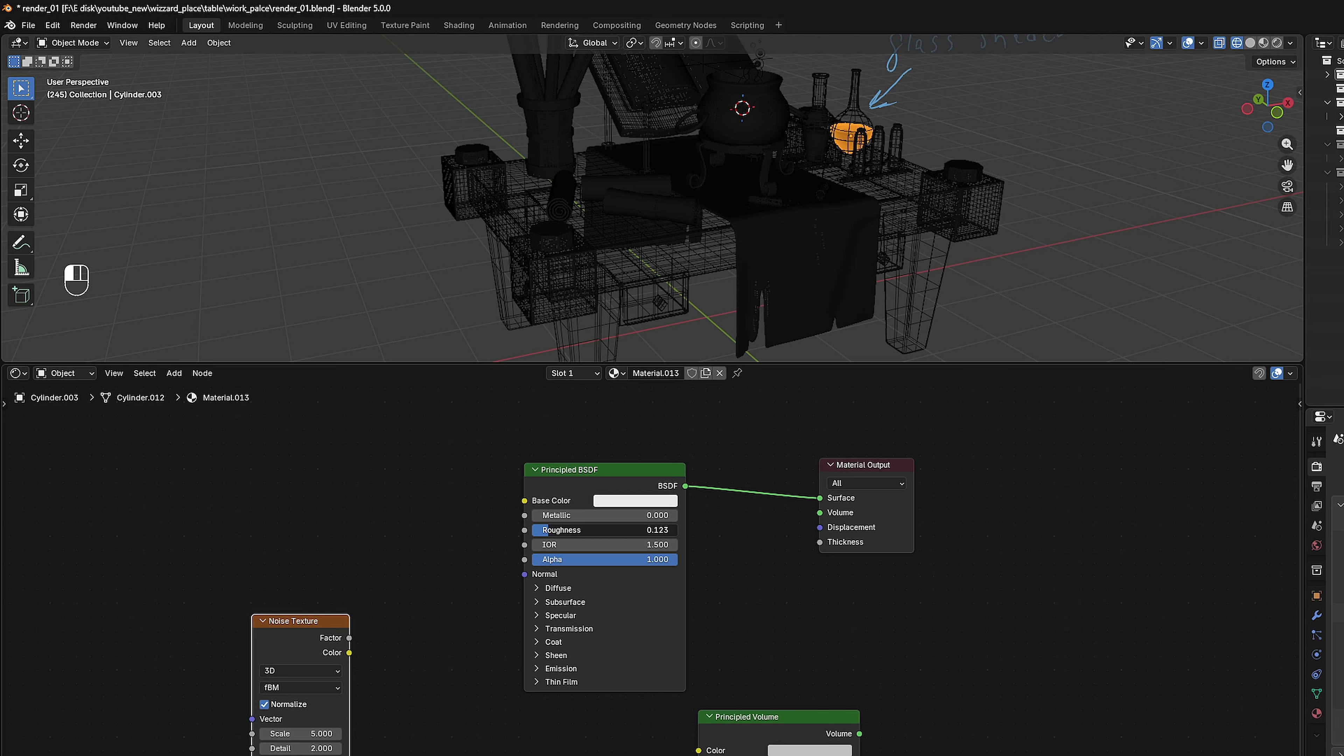
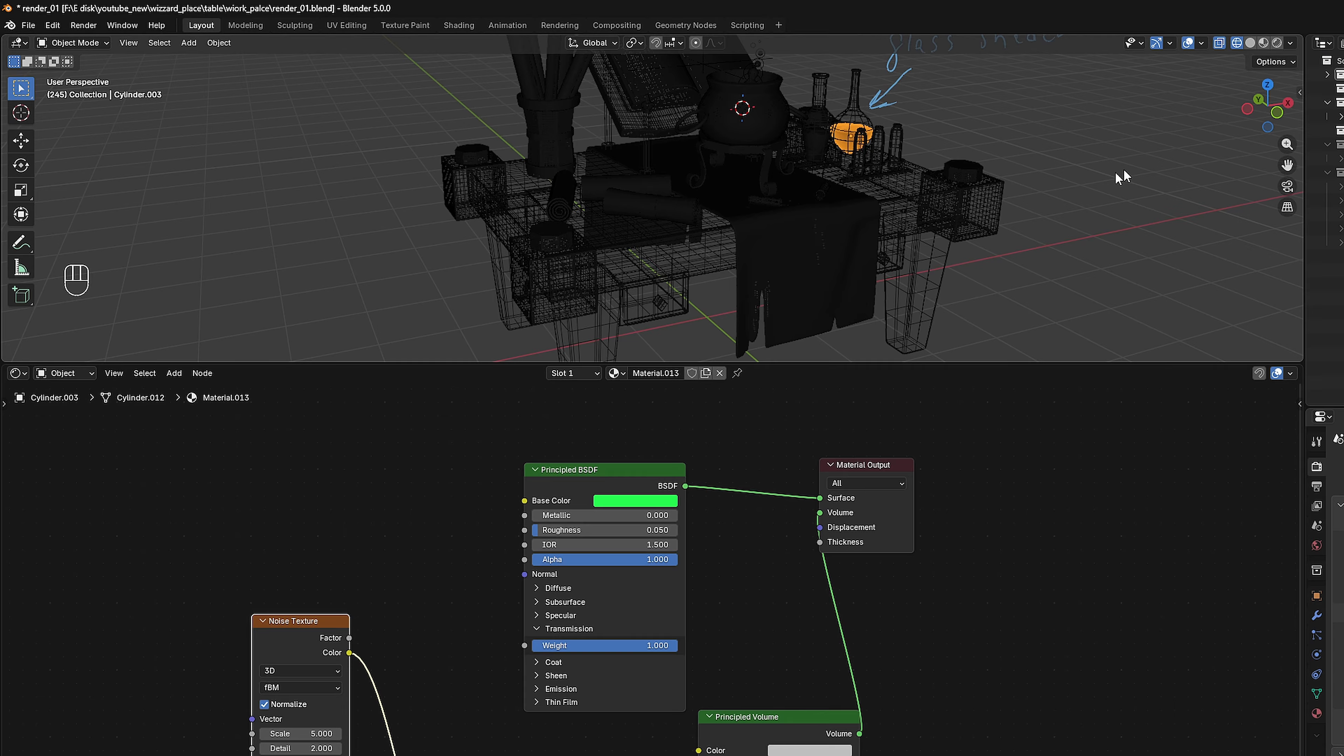
Preview the green liquid in rendered shading and set its Principled BSDF's IOR to 1.3.
click(1264, 43)
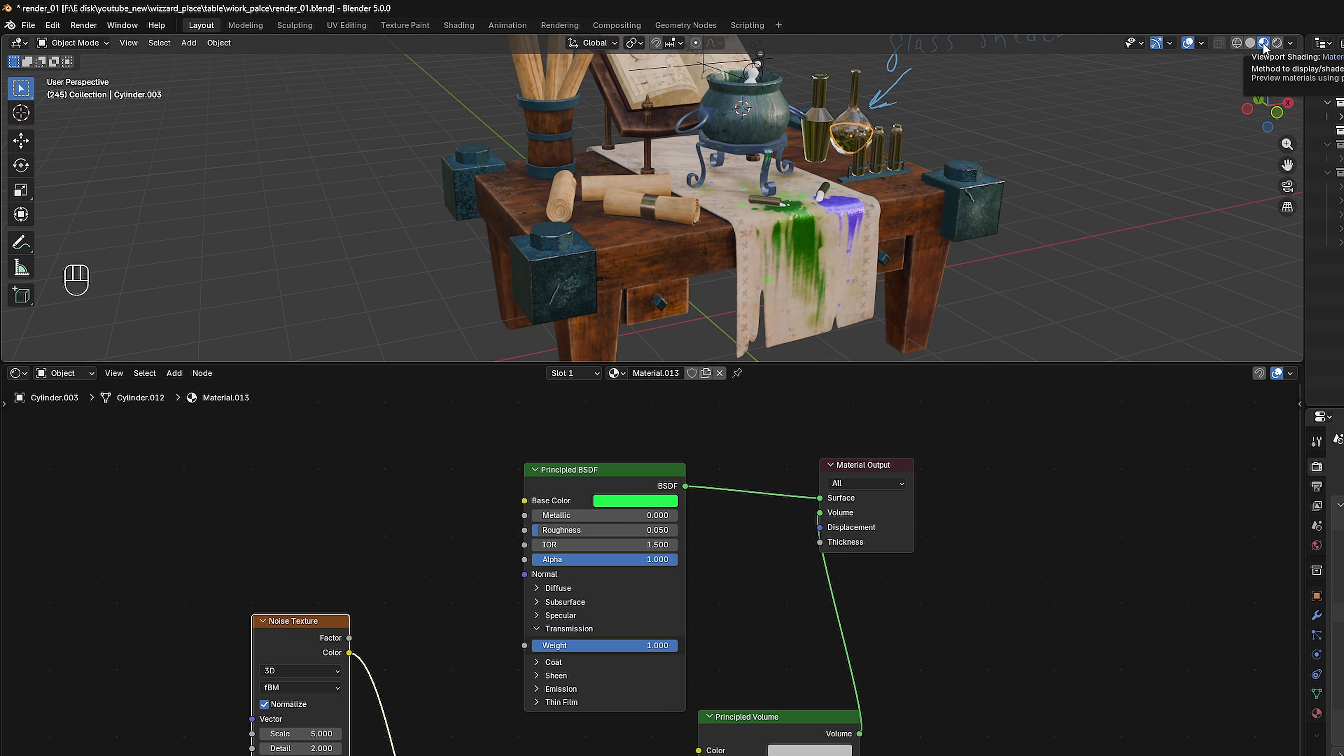
click(1277, 44)
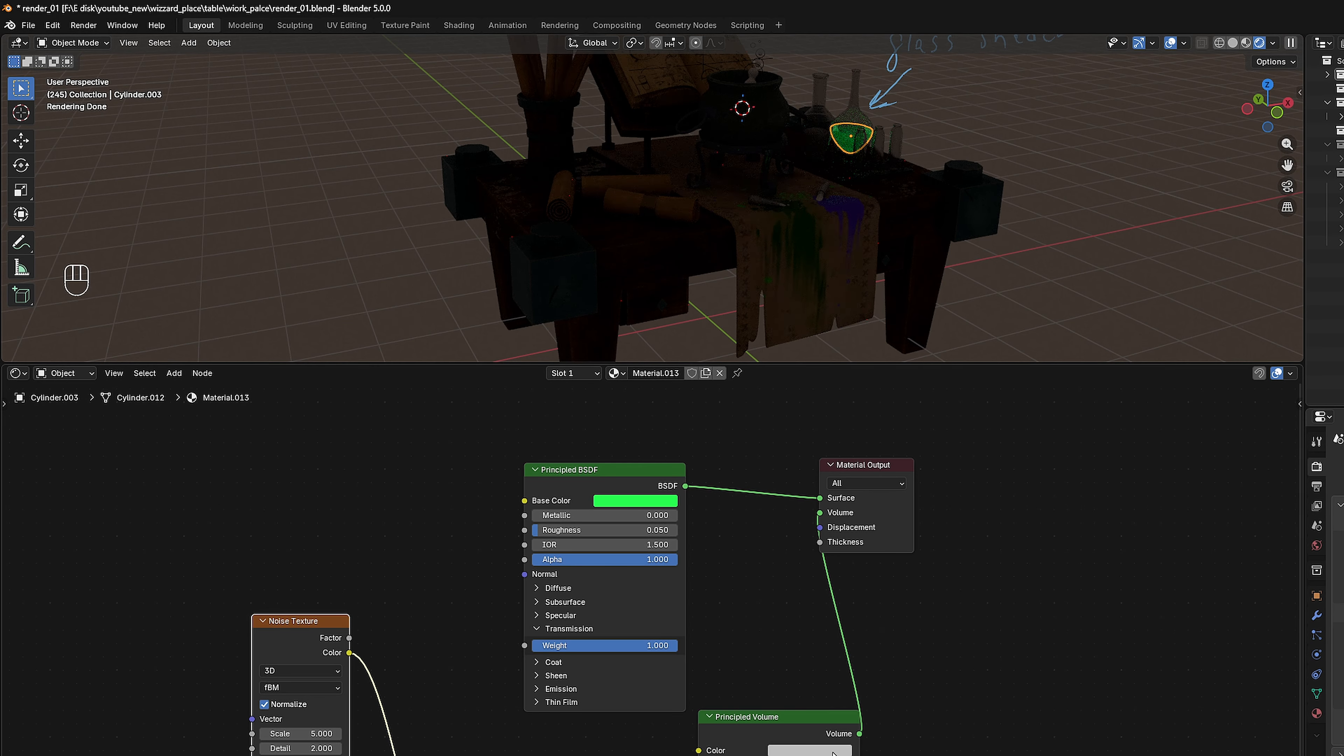
click(634, 545)
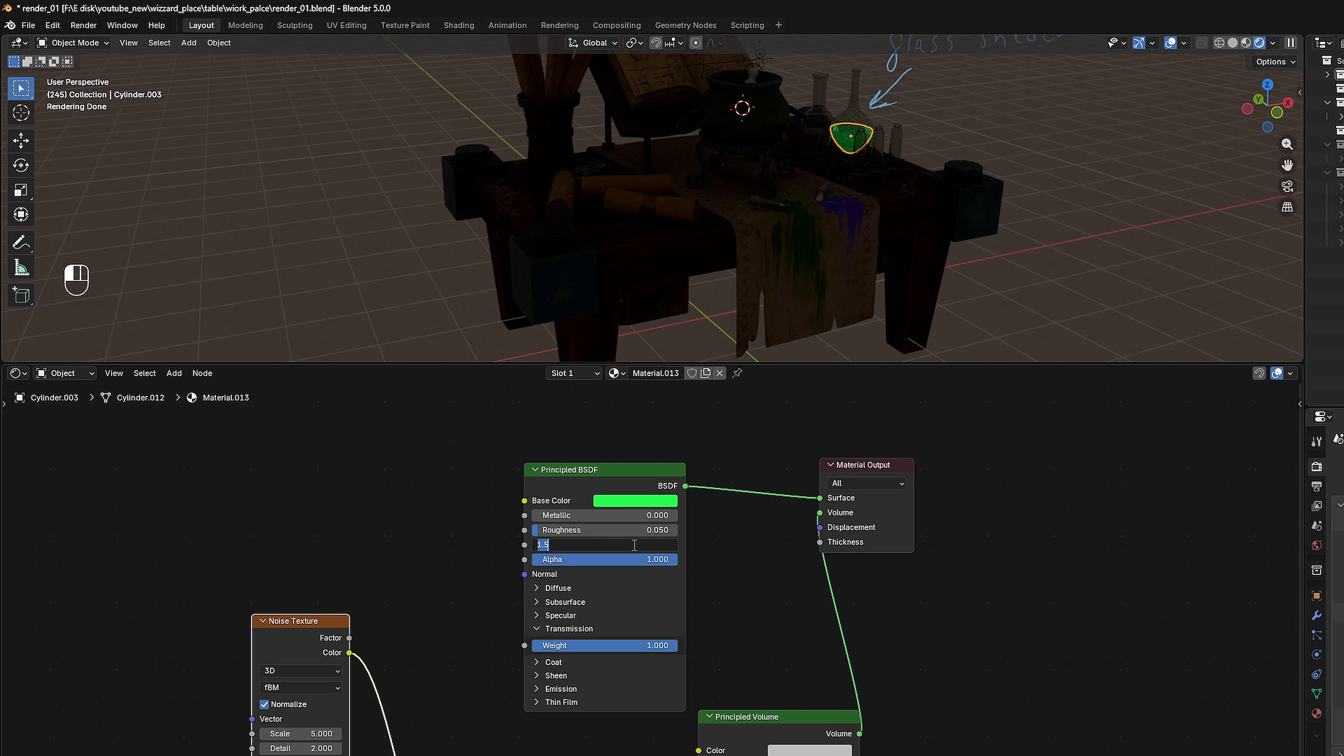
text(1.3)
key(Return)
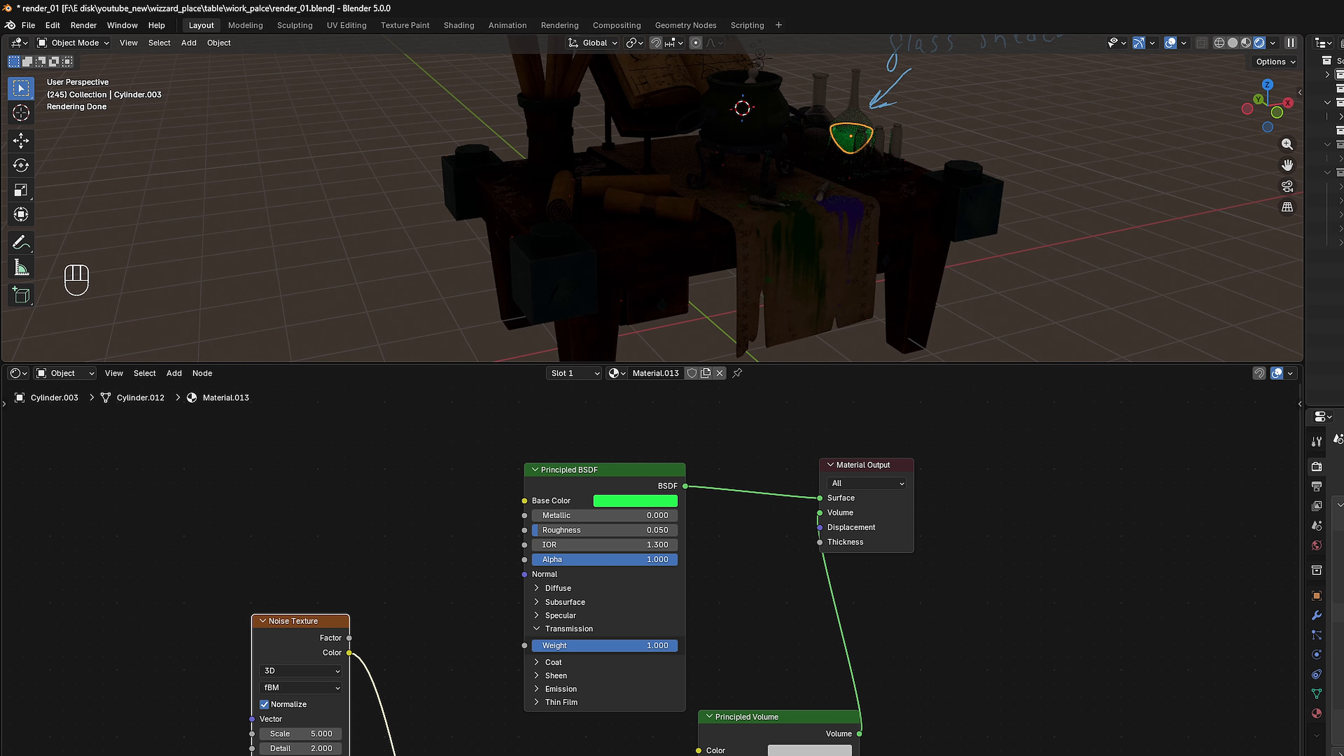
Shift the liquid's Color Ramp stop and give it a green colour.
drag(530, 755, 550, 755)
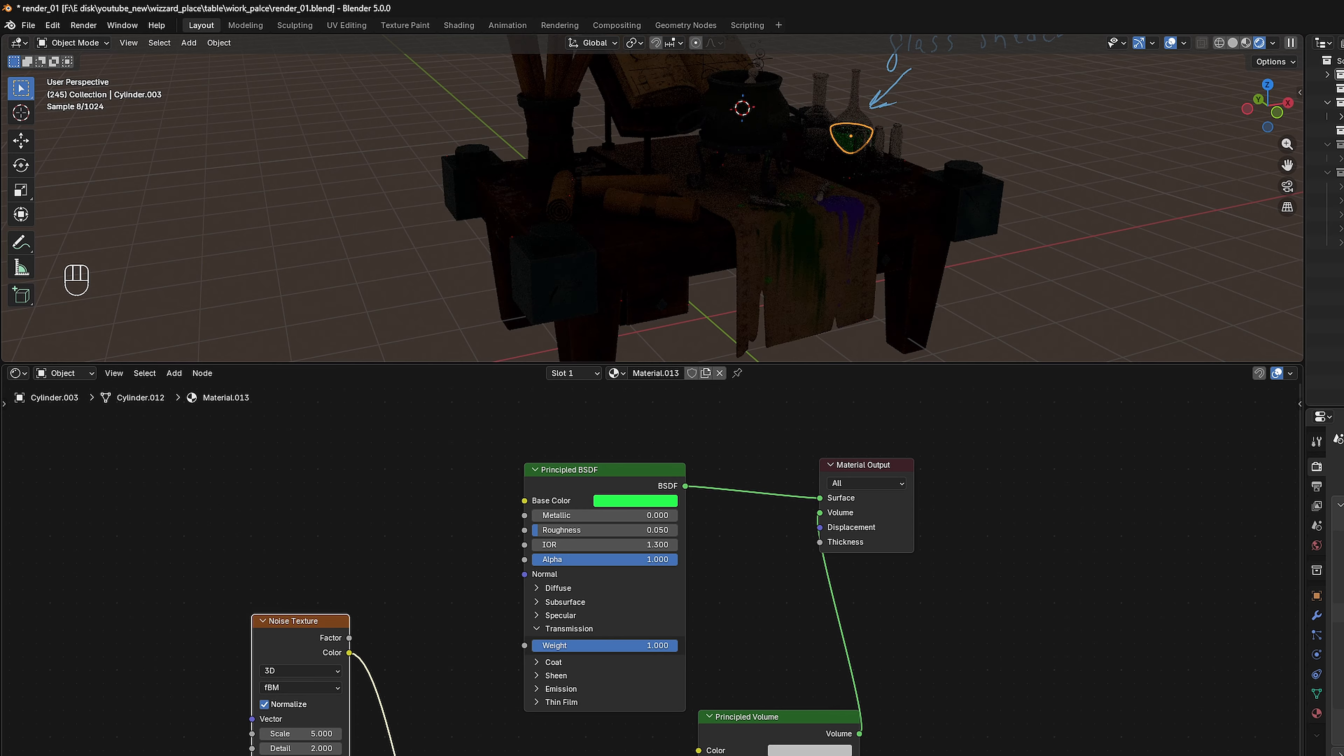
click(556, 755)
click(525, 754)
click(492, 665)
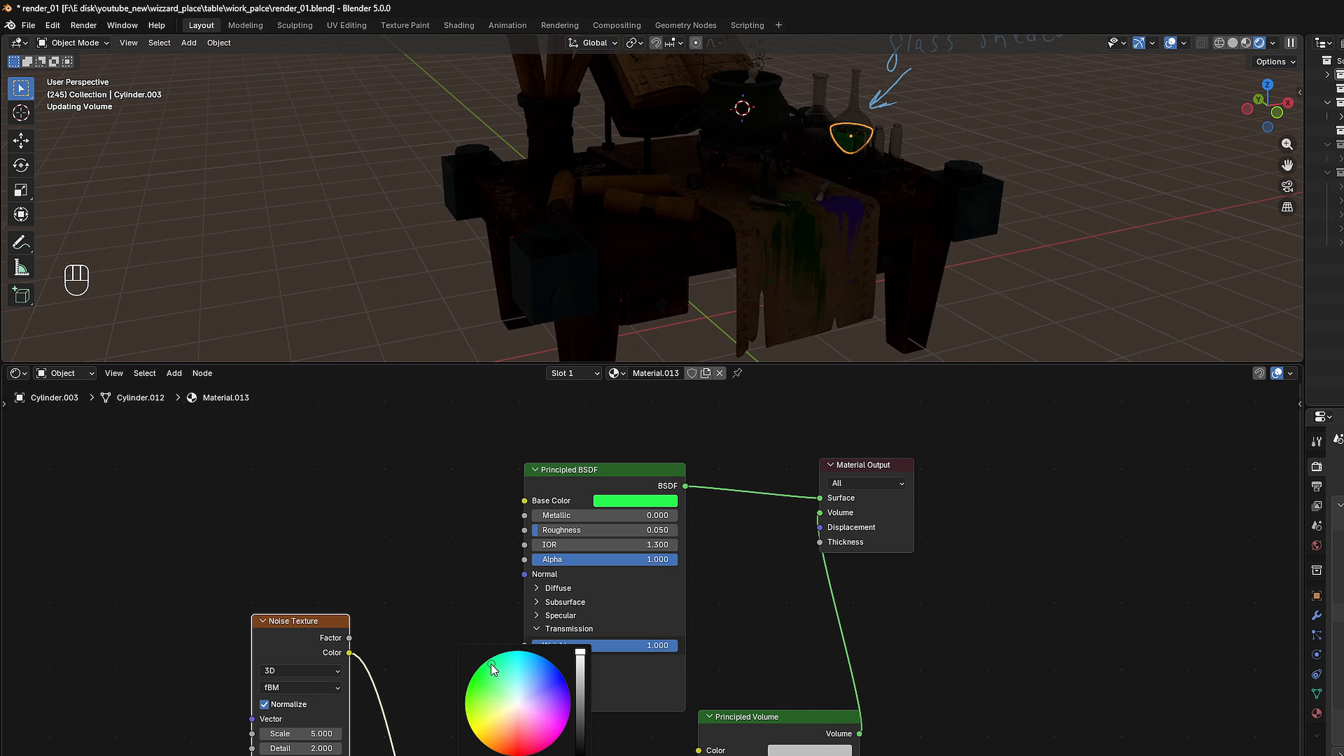
click(481, 683)
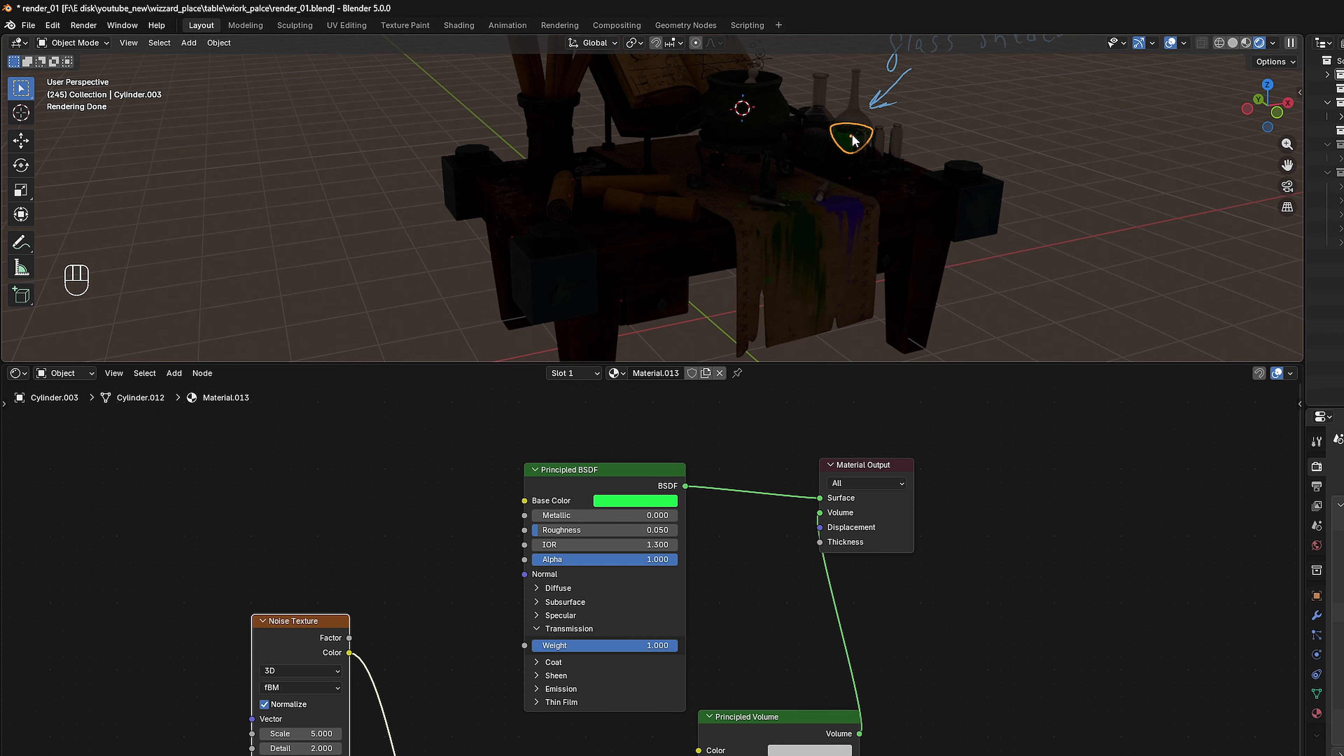
Space out the liquid's node tree by moving Material Output away from the Principled BSDF and nudging Principled Volume and Color Ramp upward.
scroll(841, 557, up, 1)
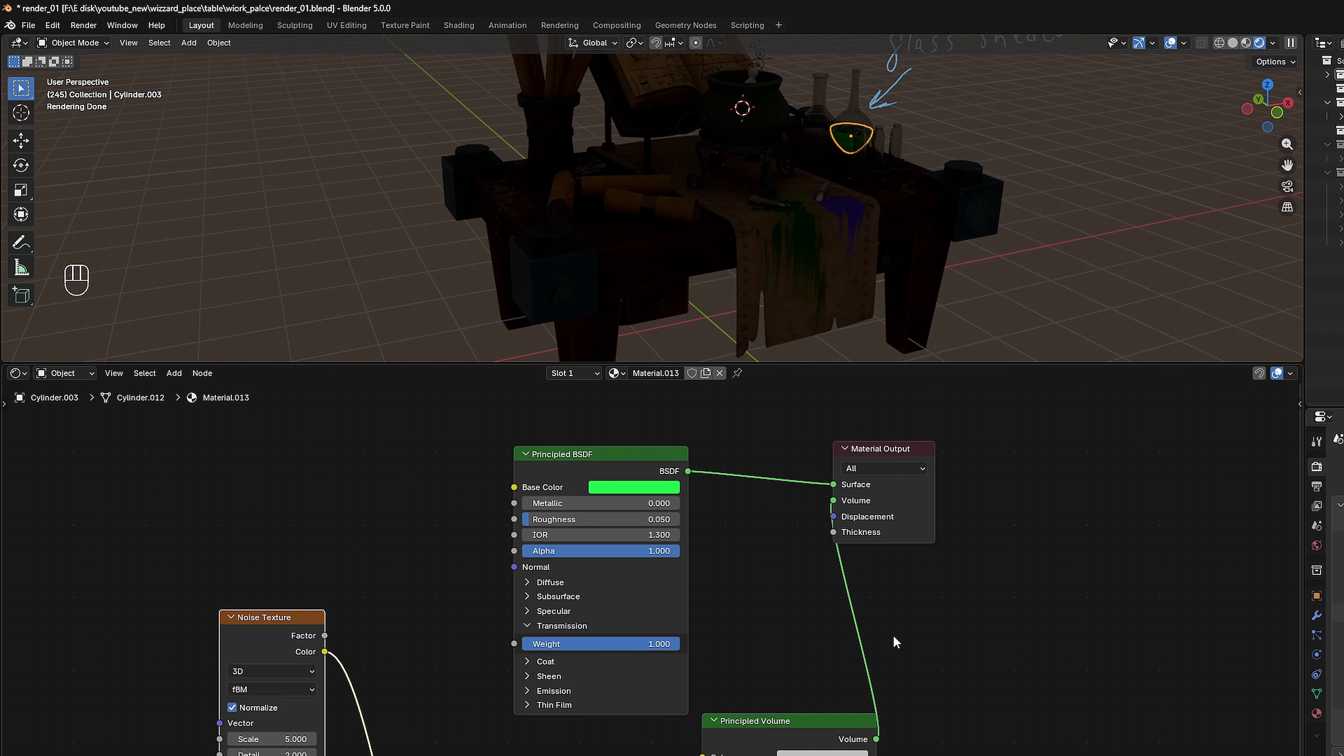
shift+middle_drag(696, 698, 744, 649)
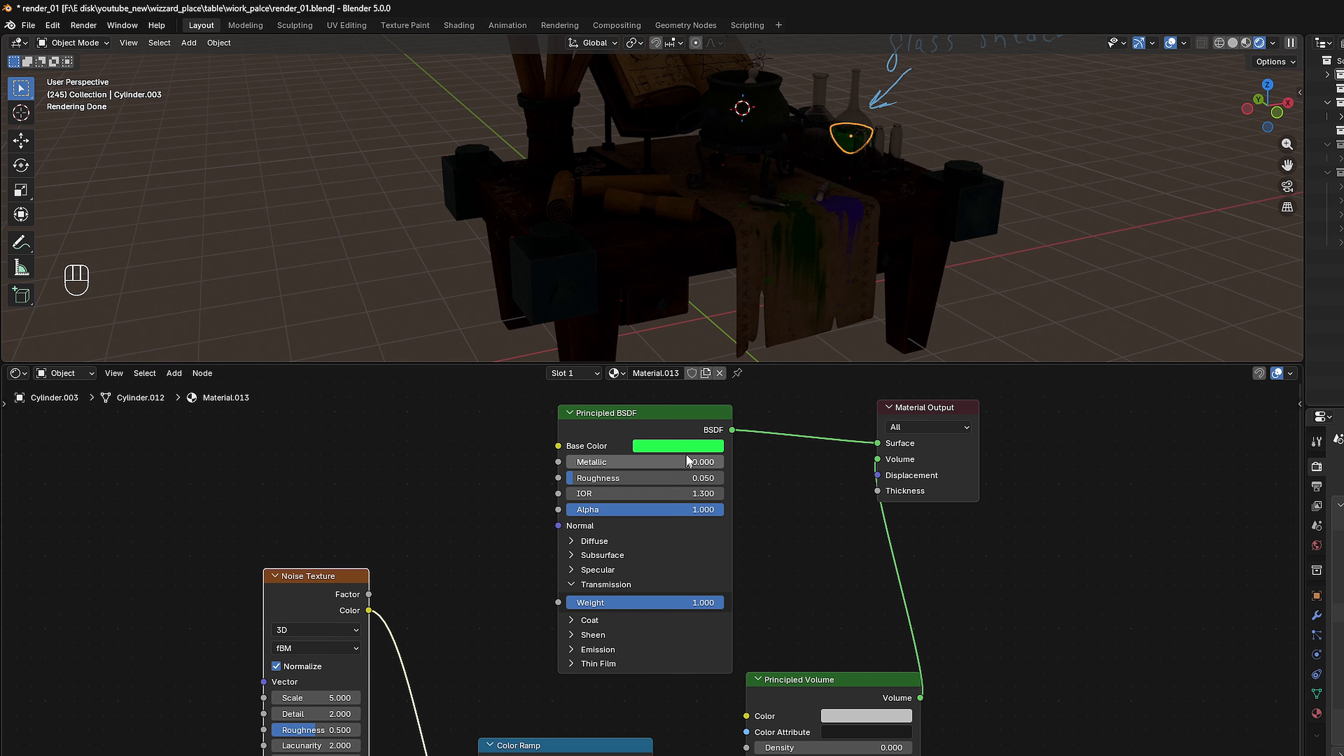
drag(934, 409, 1095, 431)
drag(844, 694, 847, 676)
drag(597, 741, 607, 729)
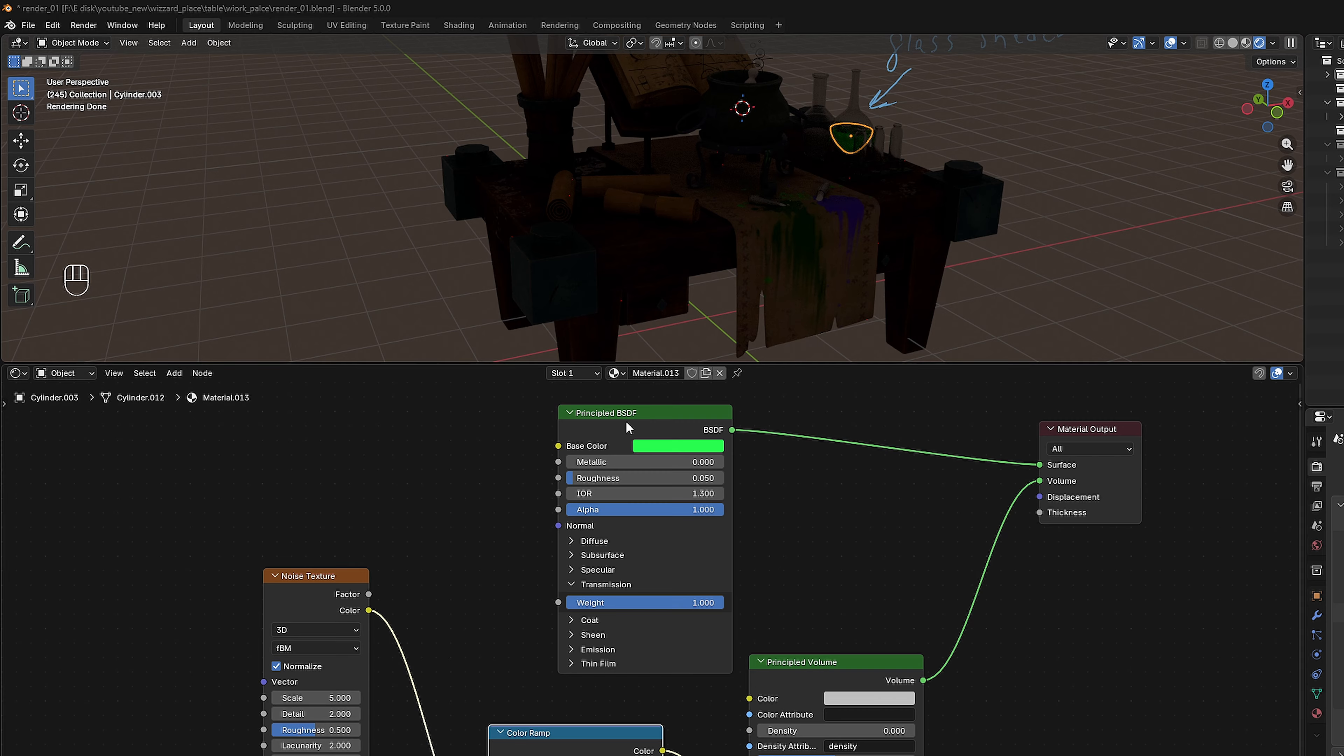
Expand the Emission settings of the liquid's Principled BSDF and set the emission colour to bright green.
click(570, 650)
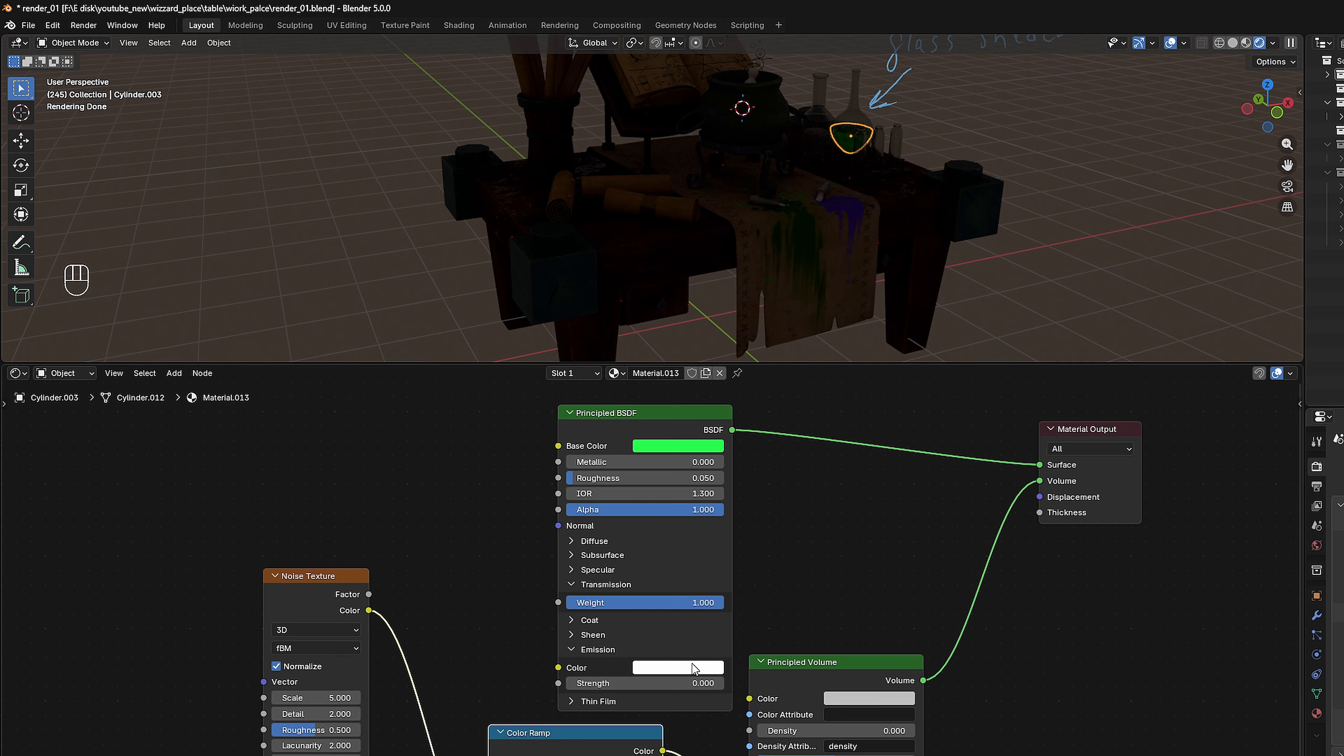
click(671, 668)
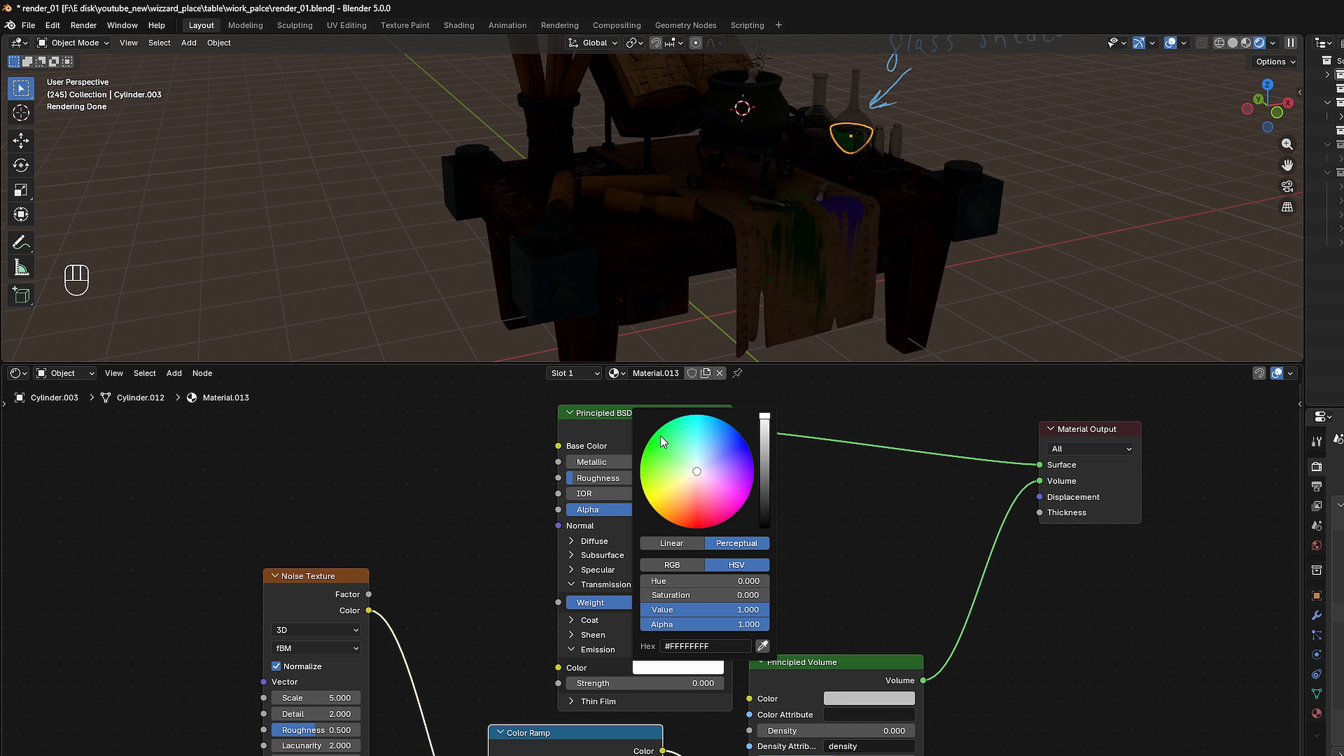
click(659, 436)
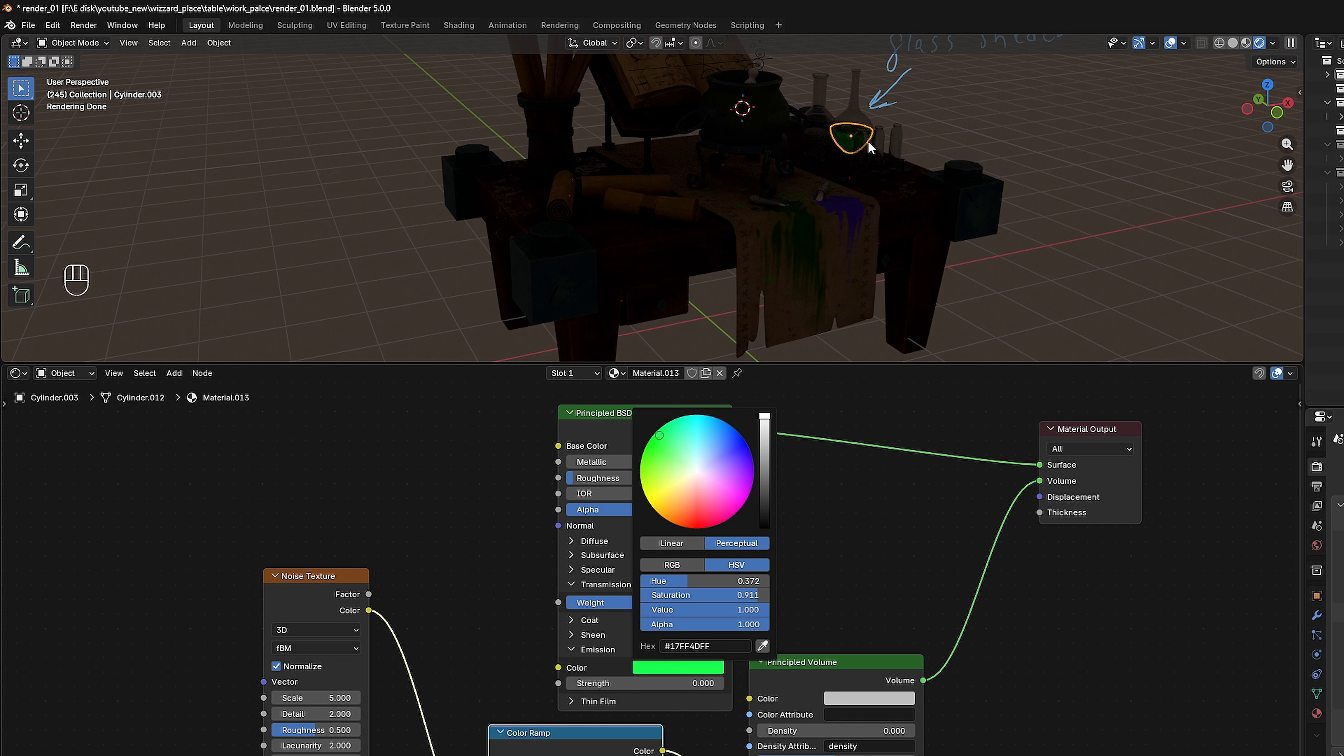
mouse_move(668, 451)
mouse_down()
mouse_move(662, 439)
mouse_move(660, 453)
mouse_up()
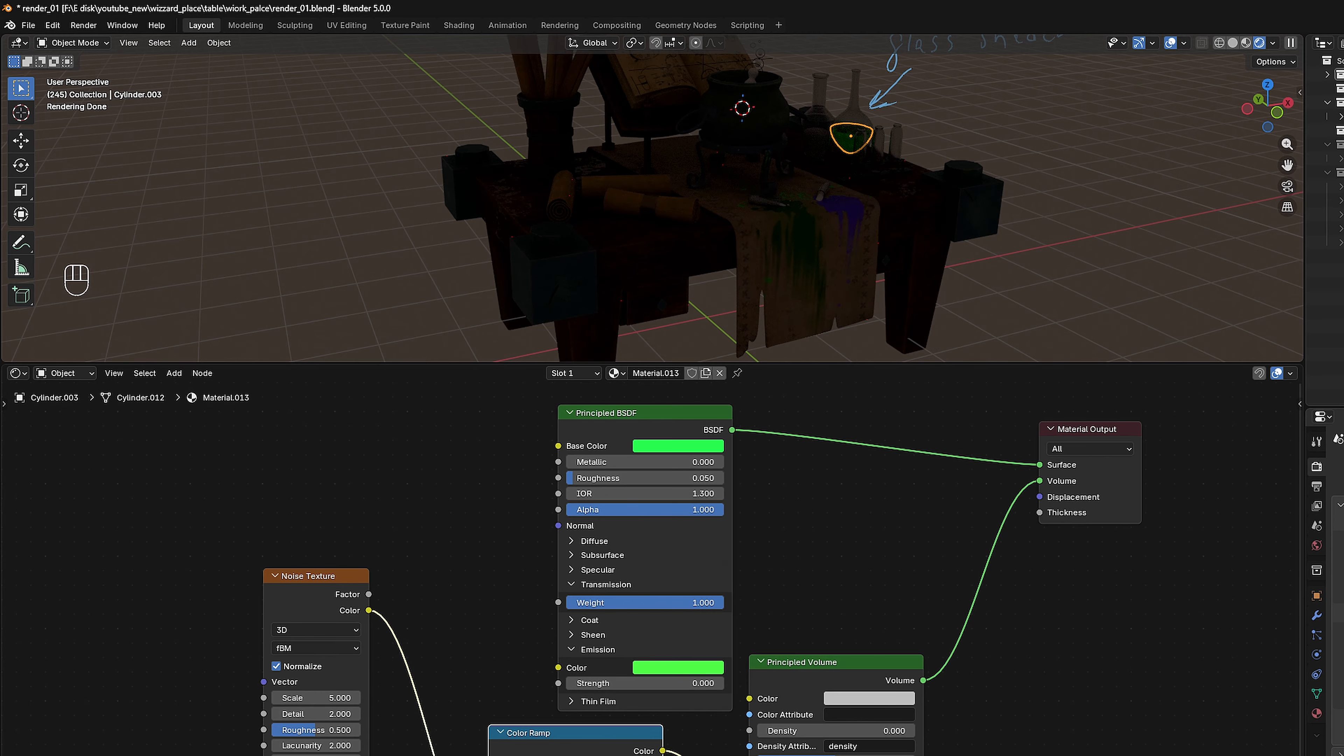
Paste the copied liquid object with its green Material.021 into the scene for the round flask.
key(ctrl+v)
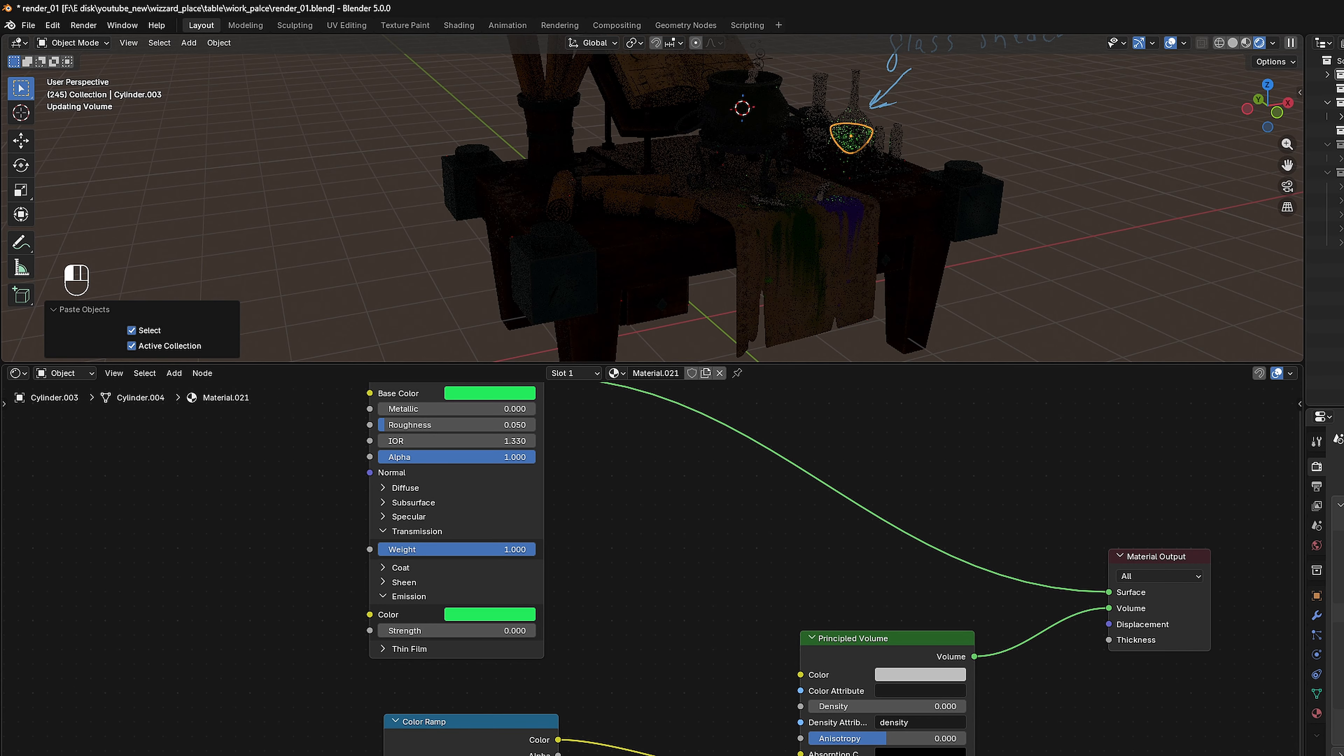
click(476, 616)
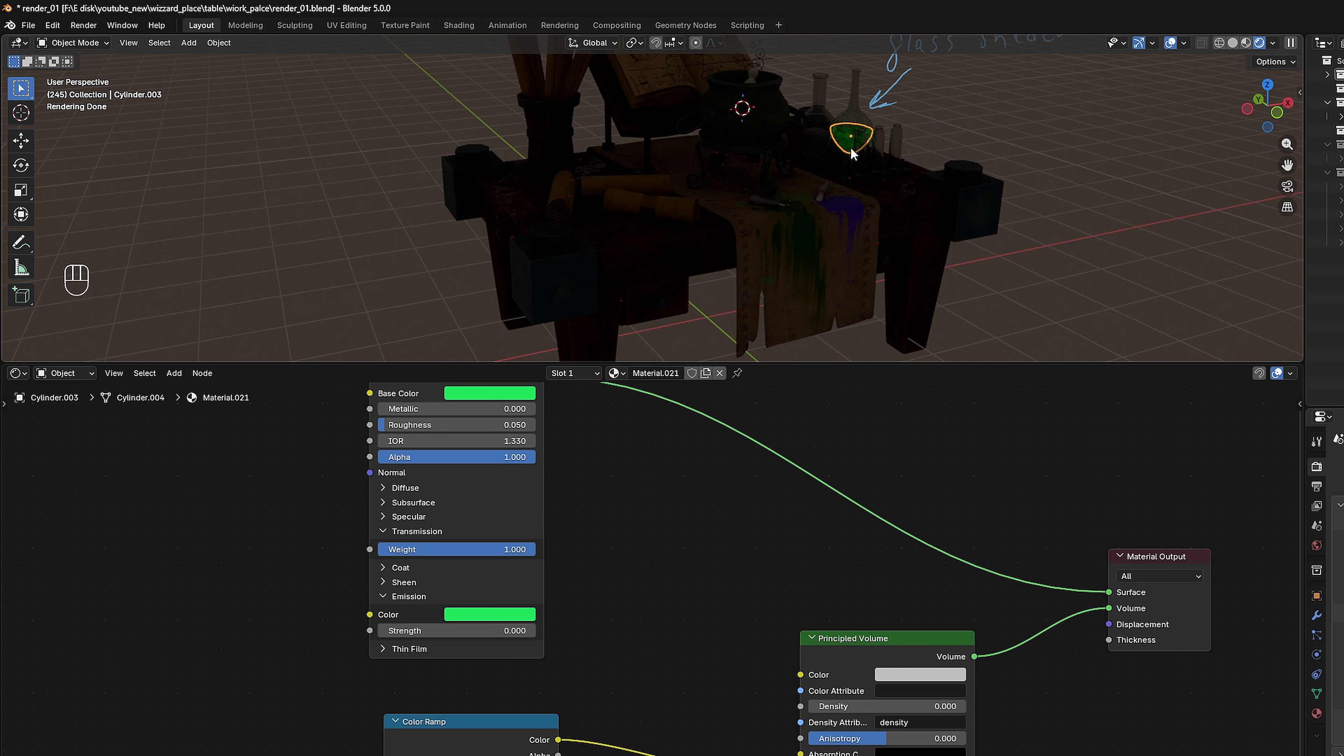
Try to link materials across both bottles' liquids with the round flask as the active object, then undo the link.
key(shift+z)
click(822, 131)
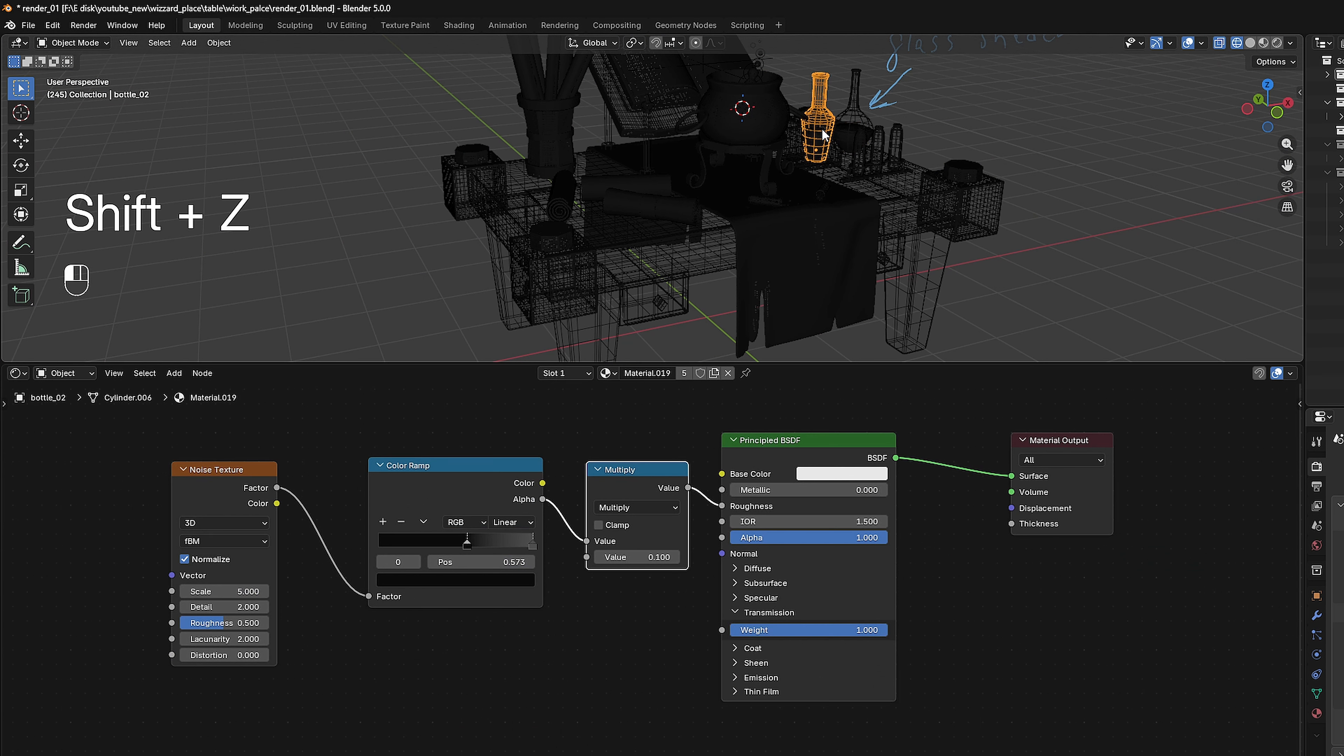
key(shift)
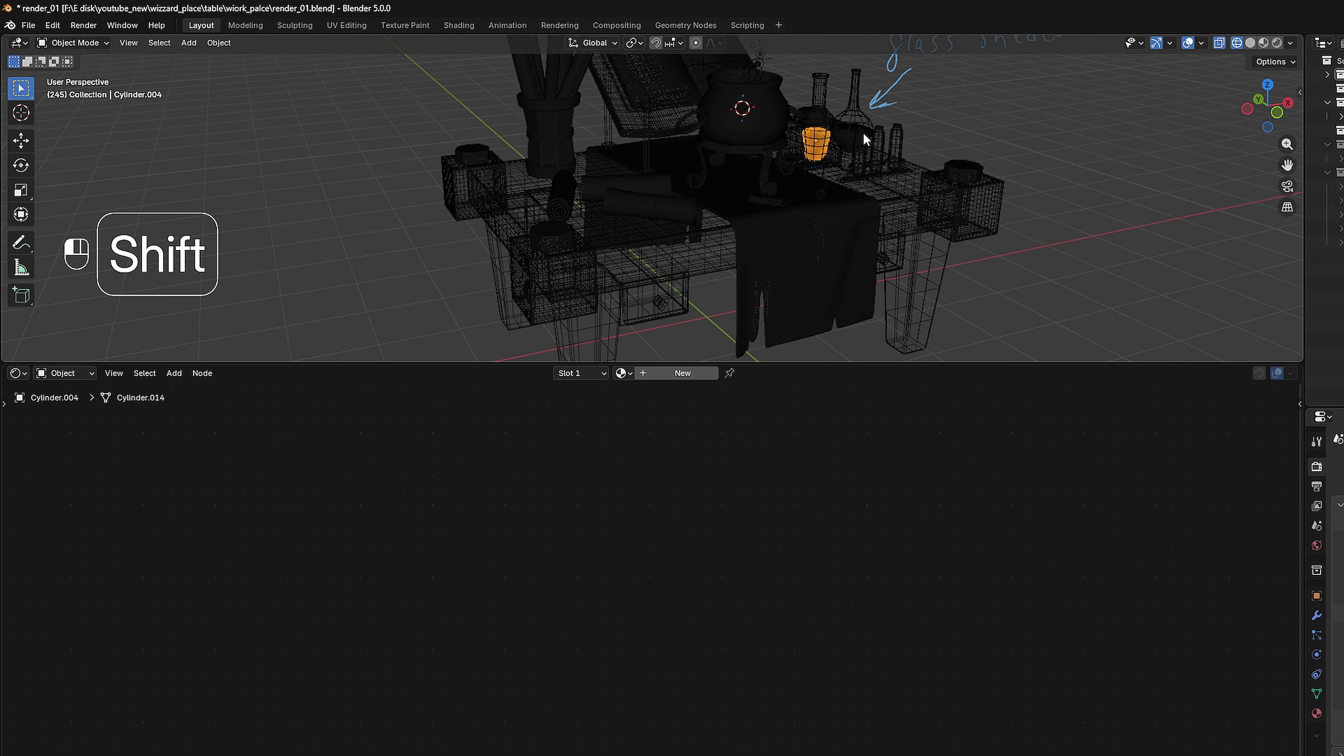
shift+click(867, 140)
click(825, 143)
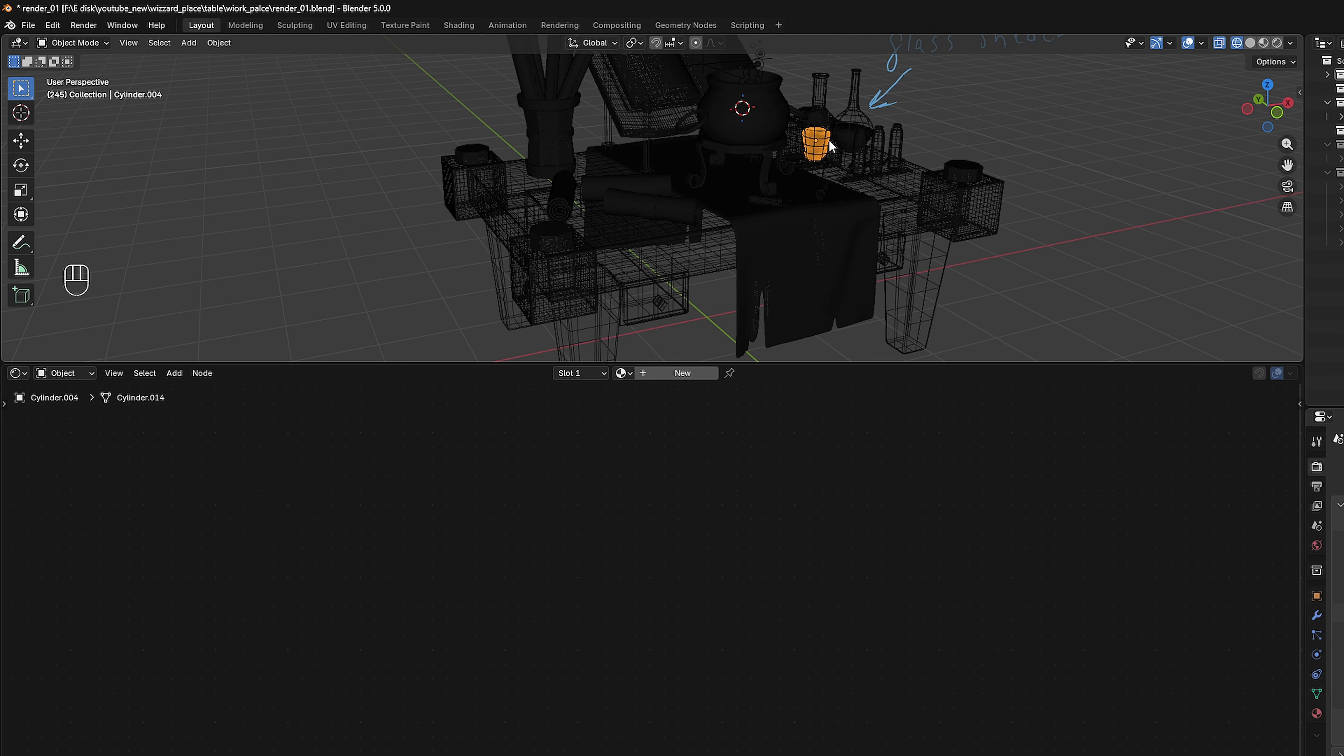
shift+click(841, 133)
key(ctrl+z)
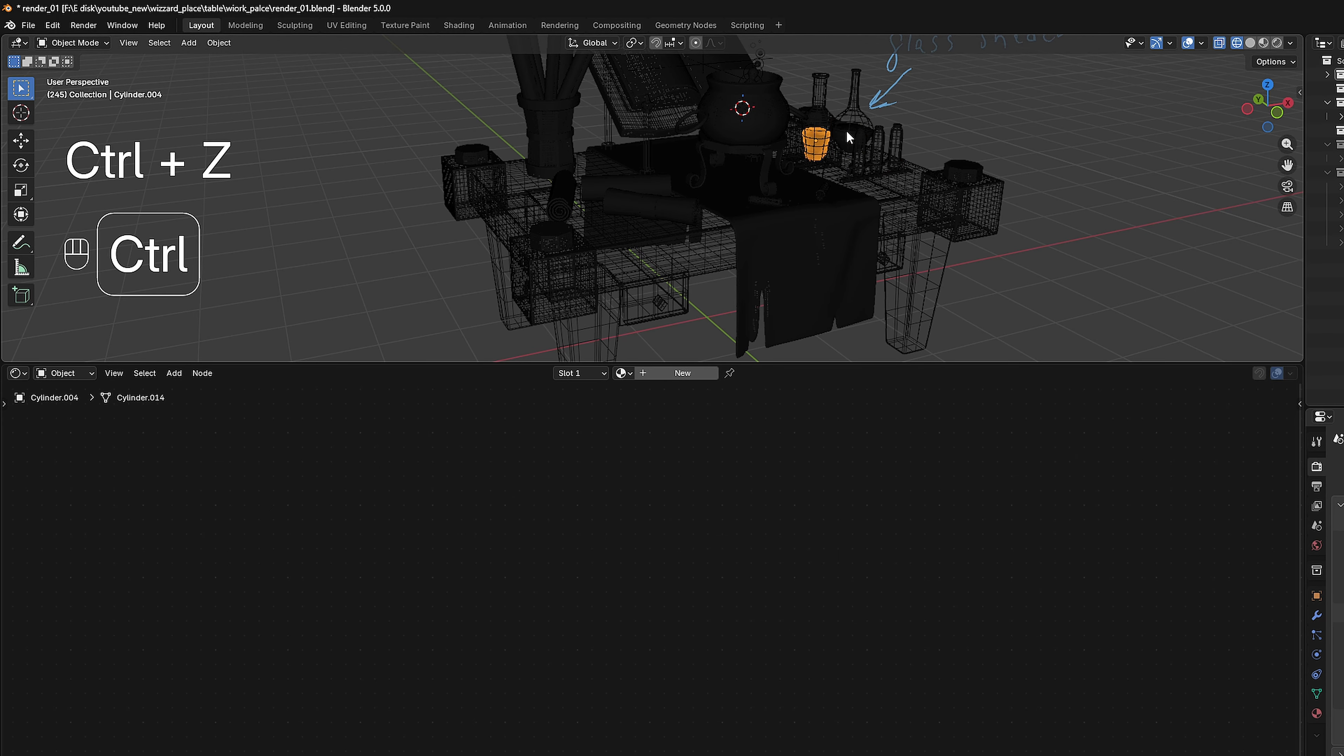
shift+click(849, 127)
shift+click(858, 117)
shift+click(857, 122)
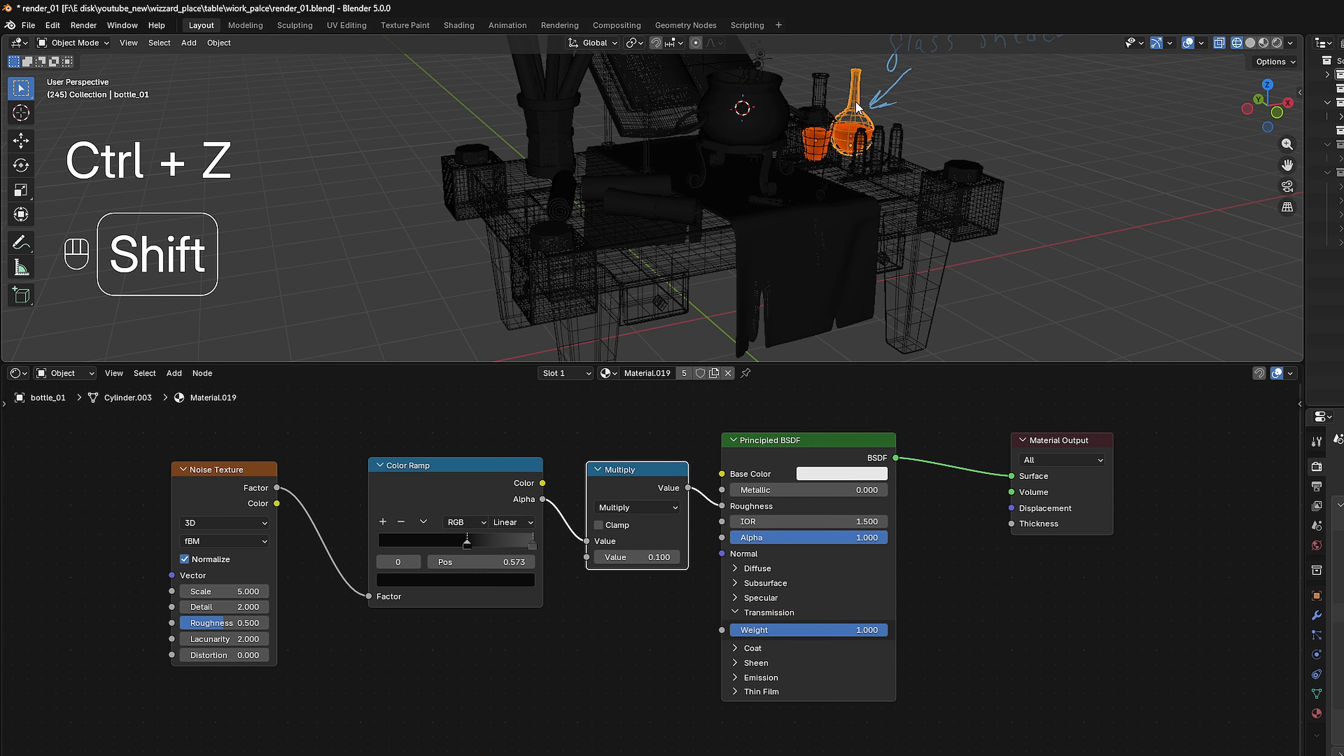
shift+click(857, 122)
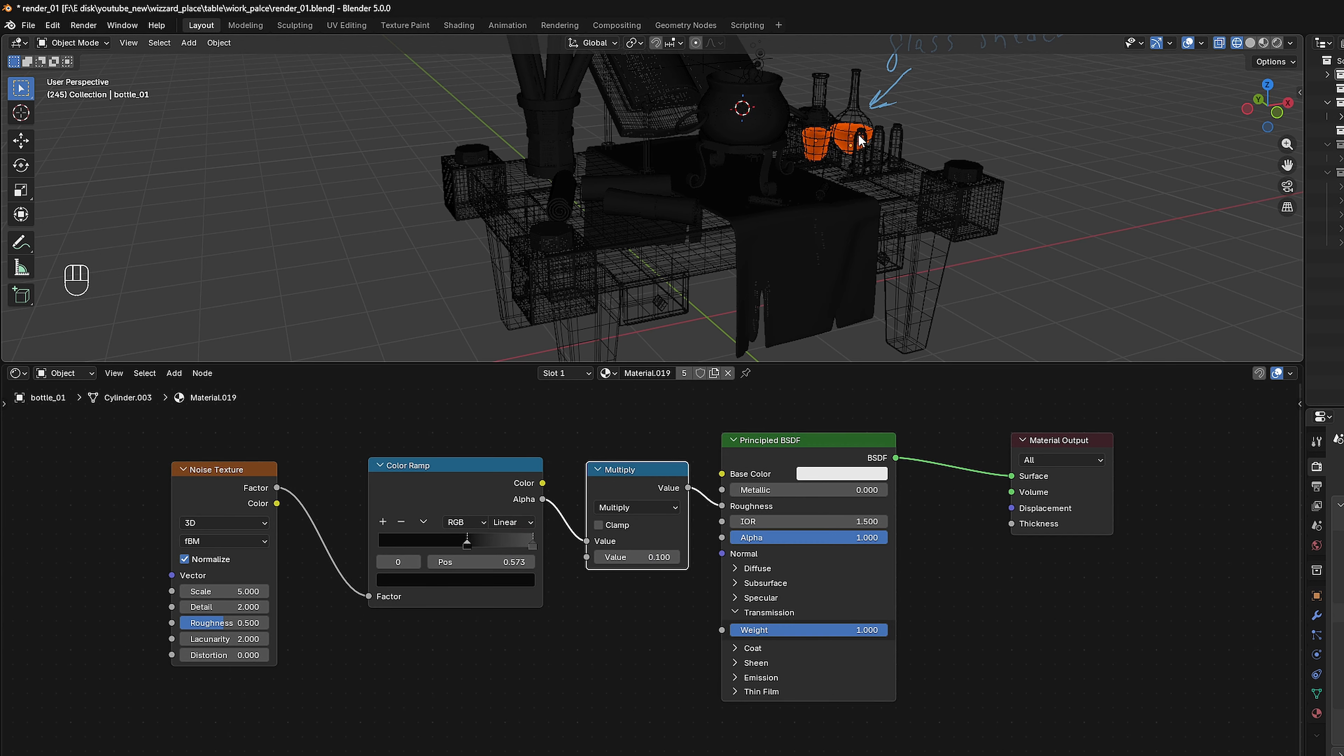
key(ctrl+l)
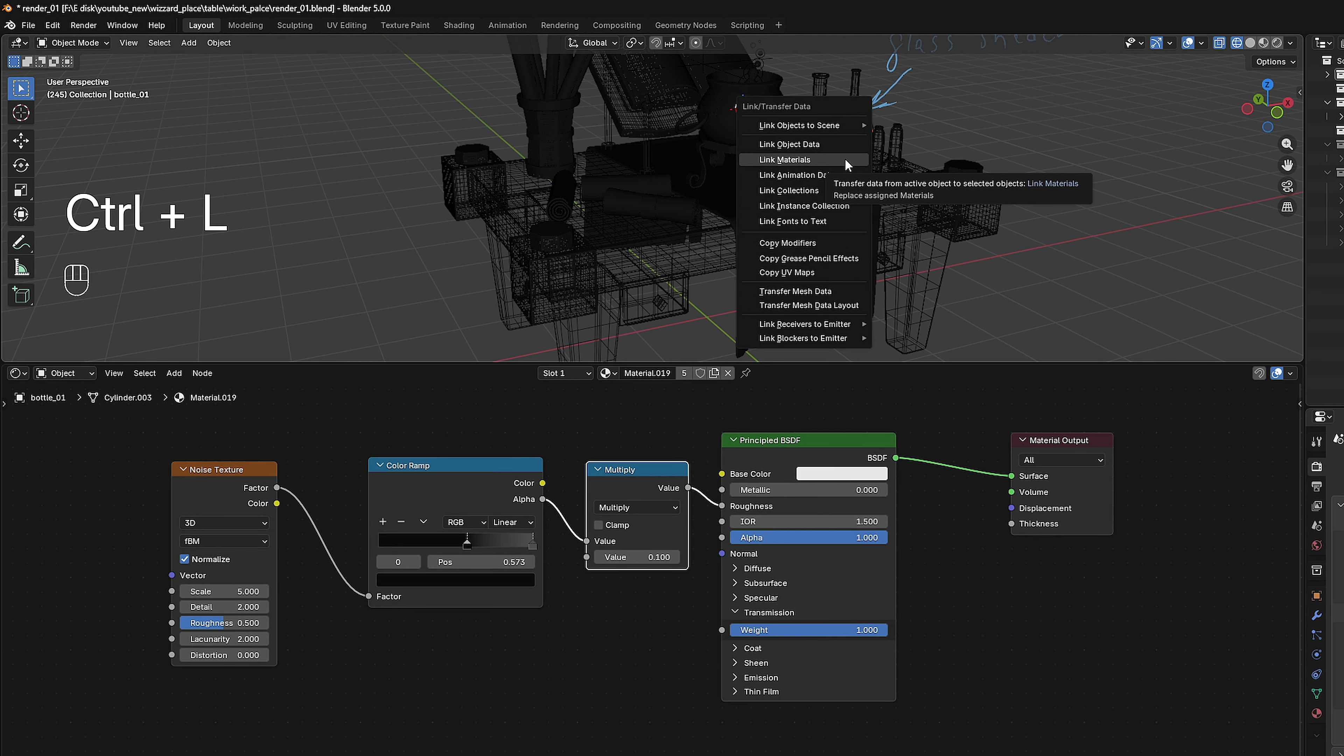
click(844, 158)
click(1278, 42)
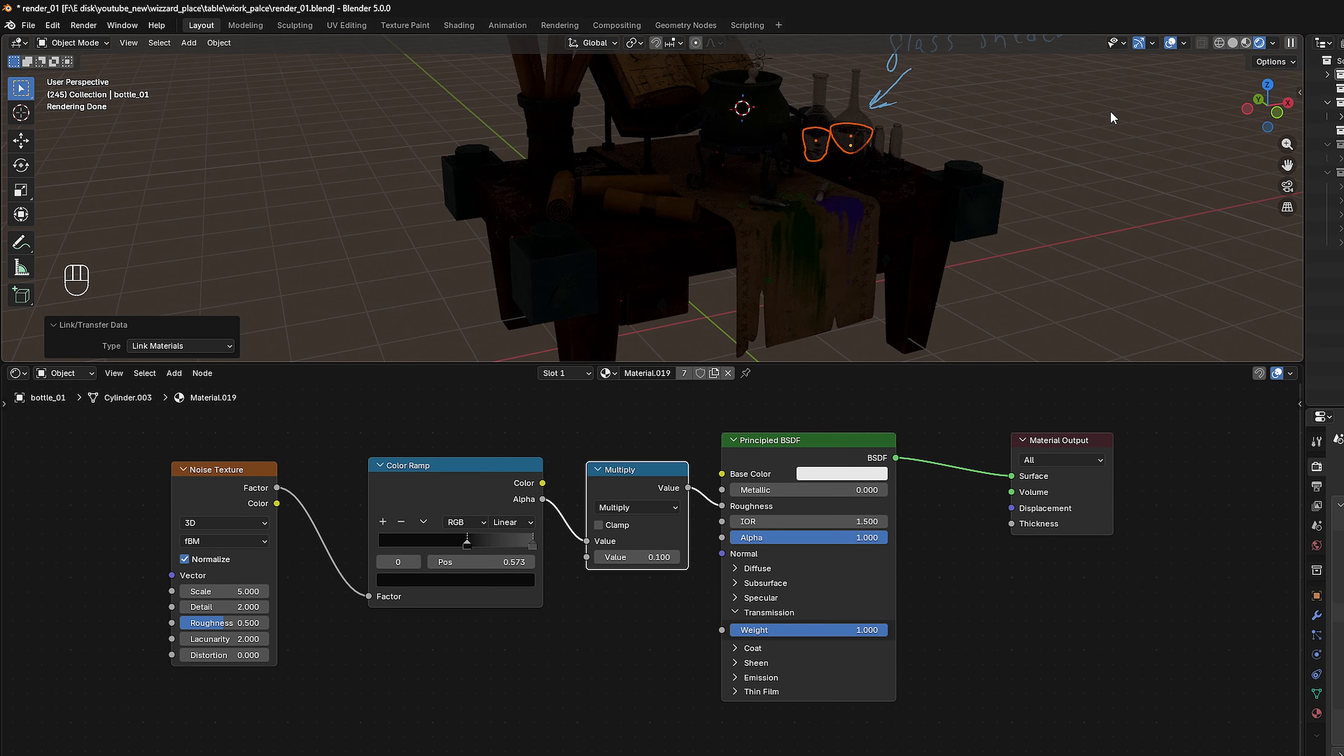
key(ctrl+z)
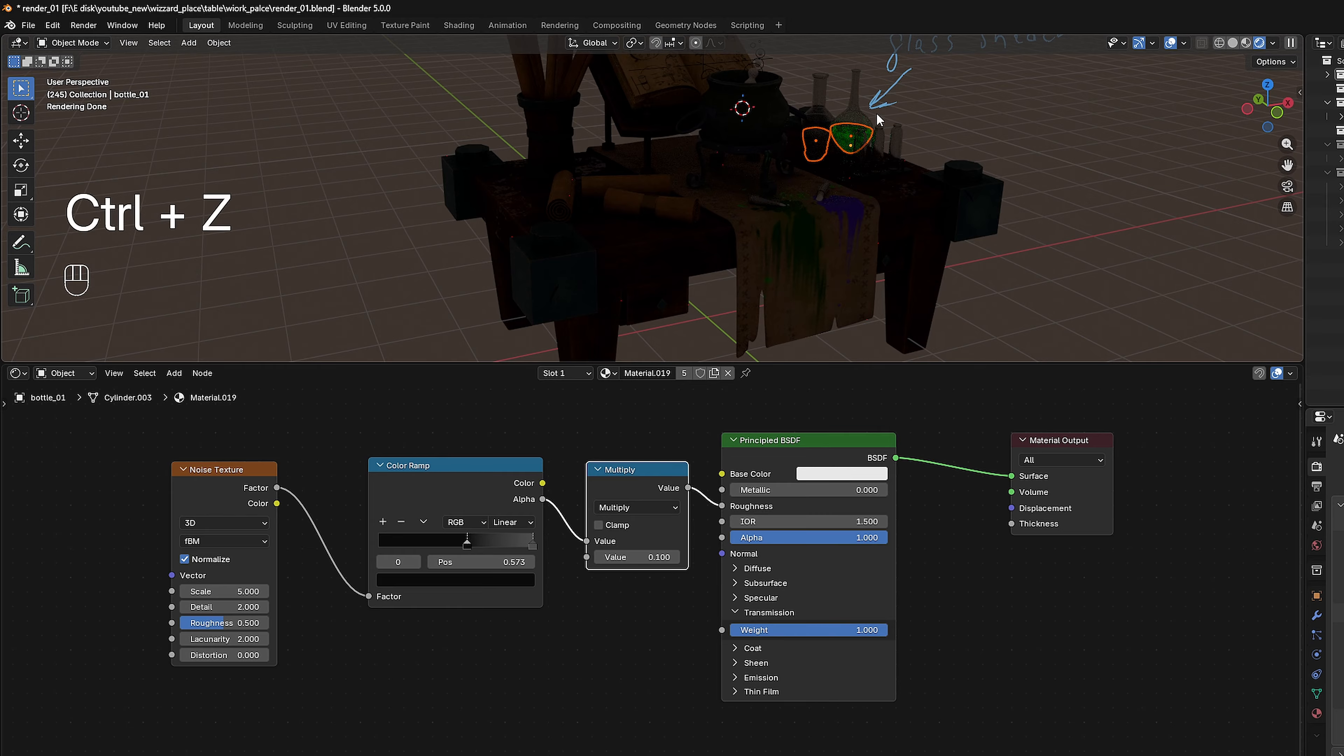
Link the round flask liquid's green material to the liquid in the neighbouring bottle and preview both in rendered shading.
click(816, 137)
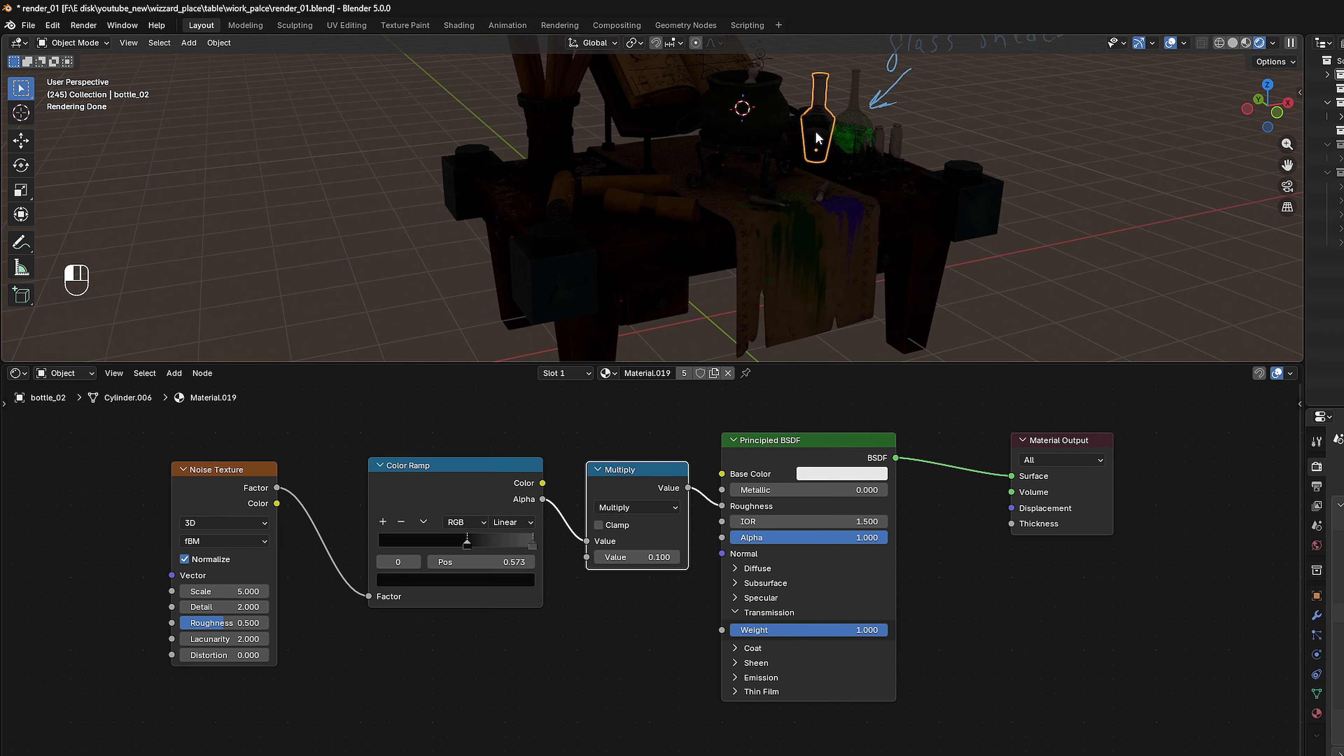
click(817, 137)
key(shift+z)
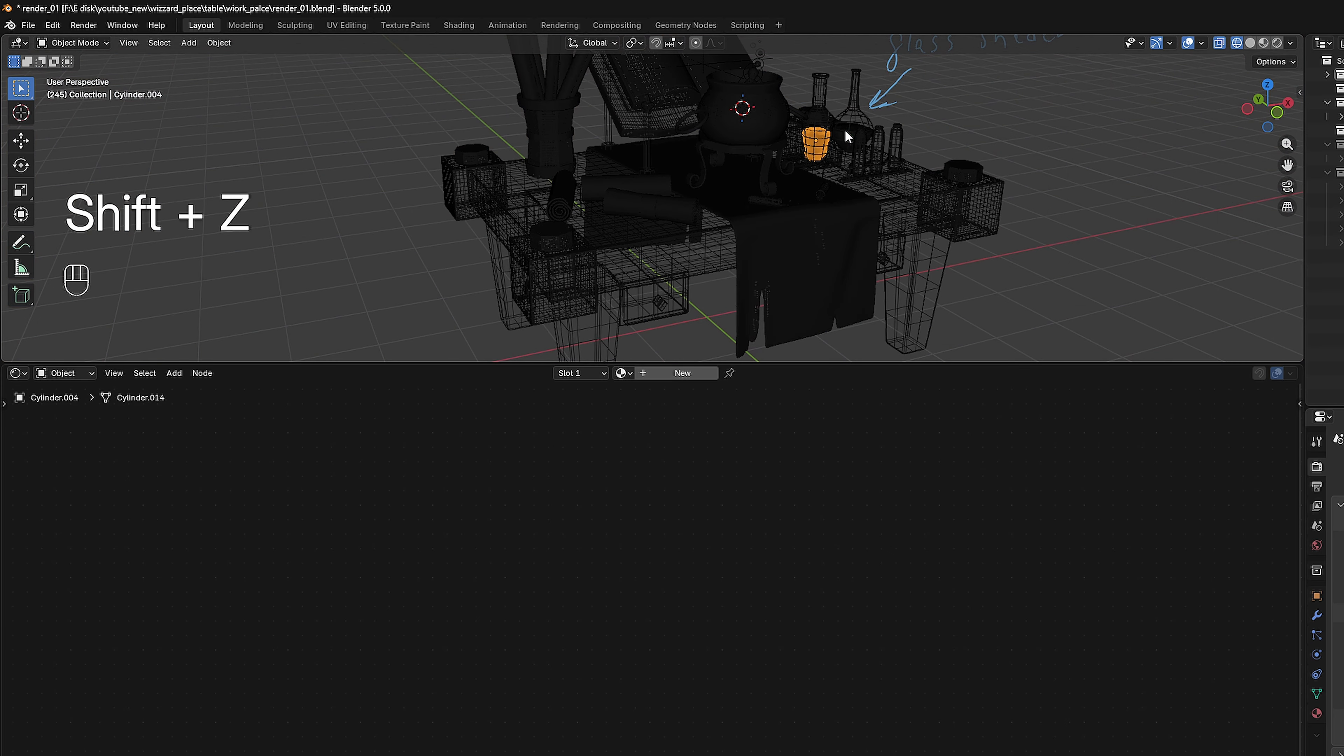
shift+click(853, 128)
key(ctrl+z)
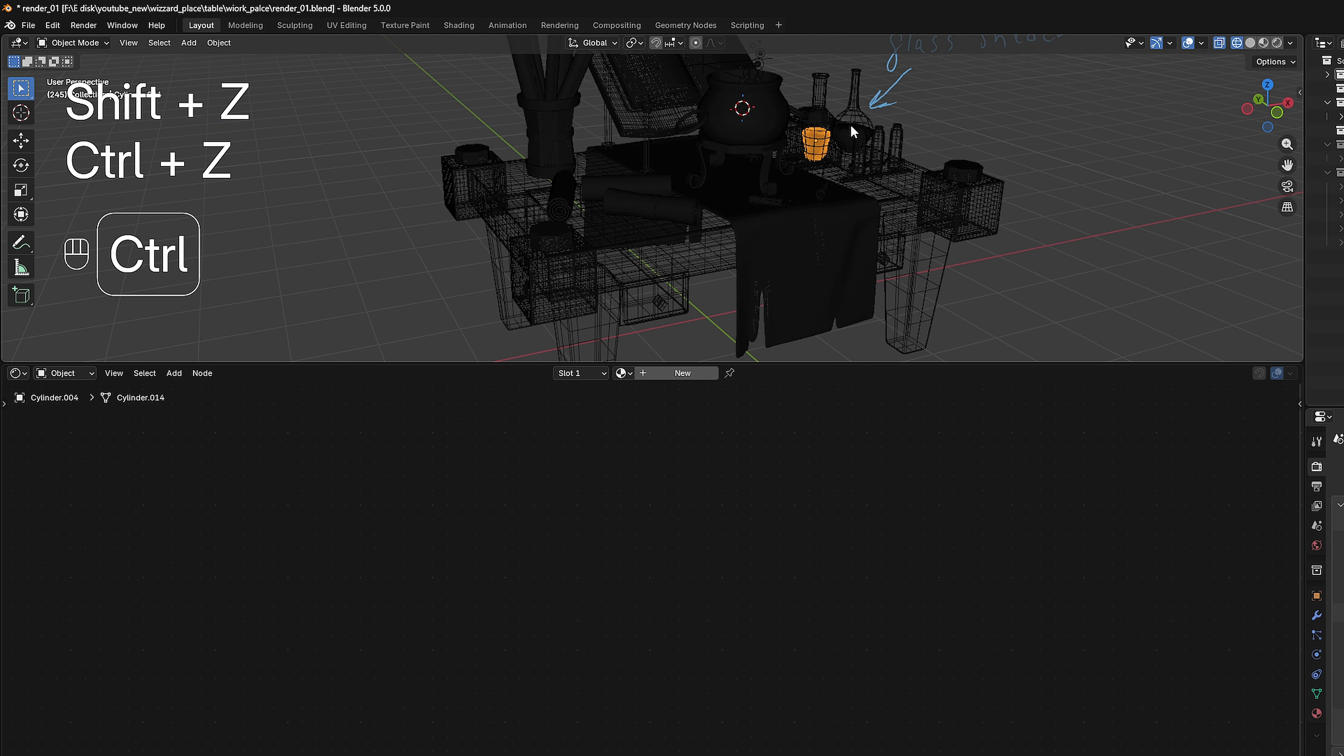
shift+click(844, 123)
key(ctrl+z)
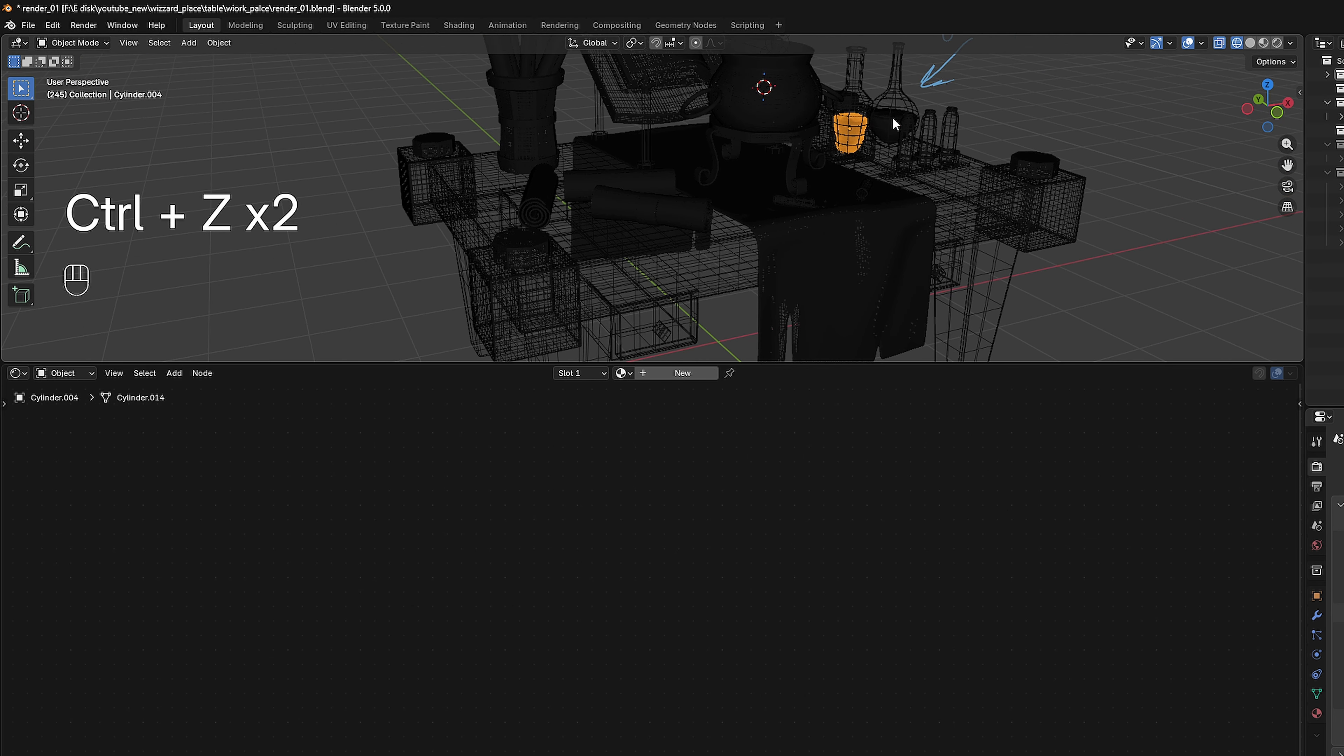
shift+middle_drag(899, 122, 806, 176)
scroll(886, 140, up, 2)
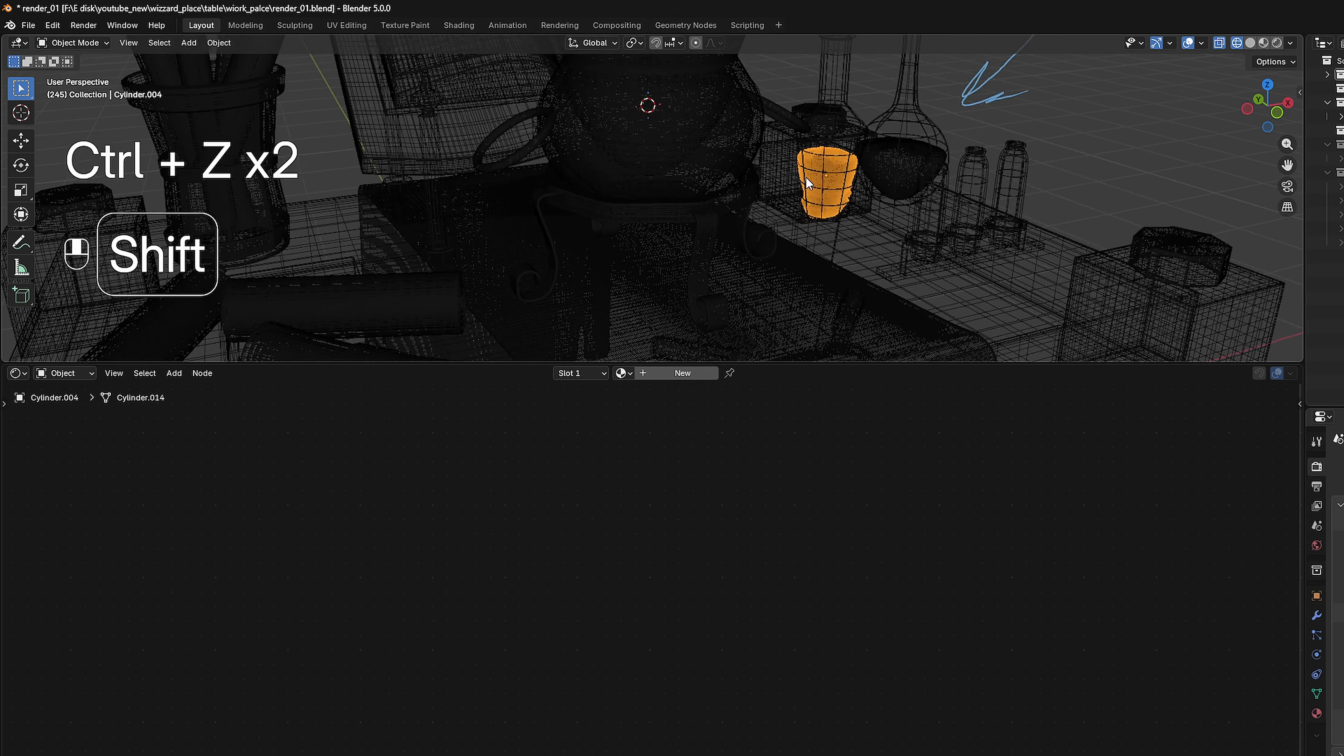
scroll(894, 167, up, 2)
shift+click(1029, 143)
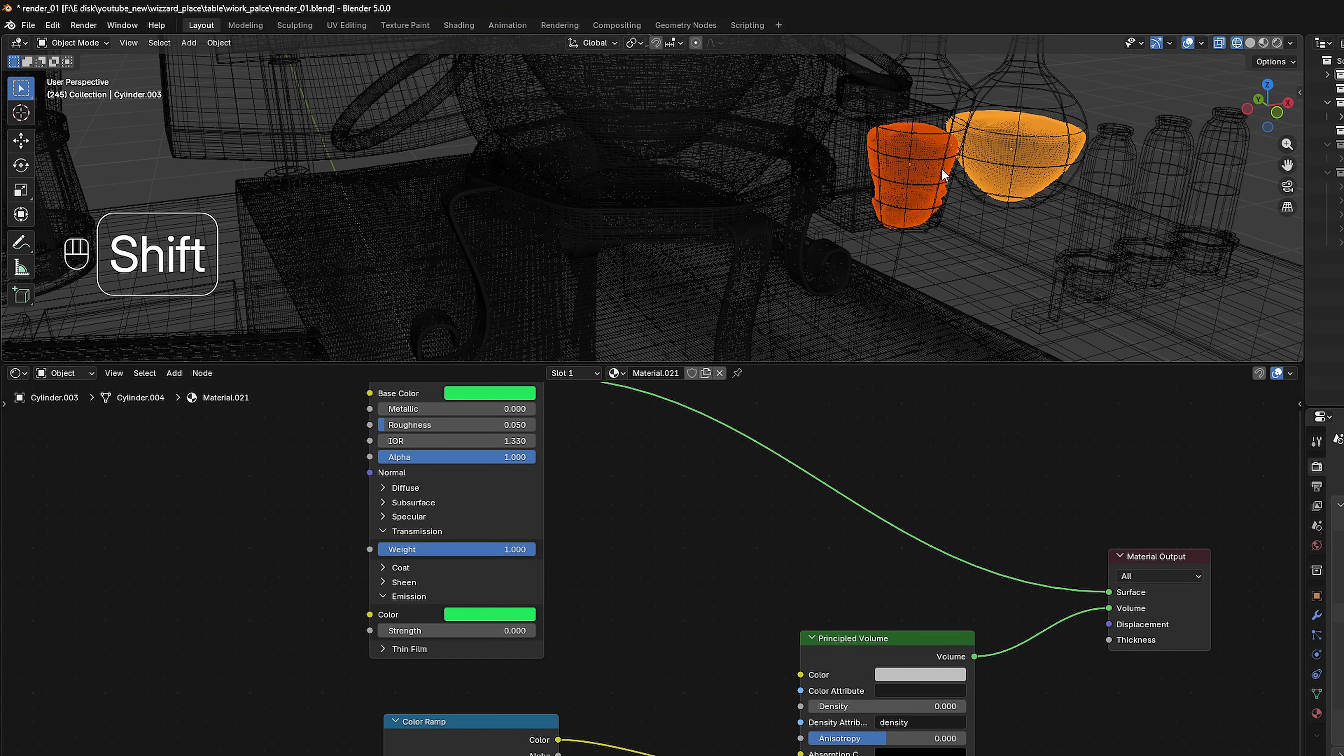
key(ctrl+l)
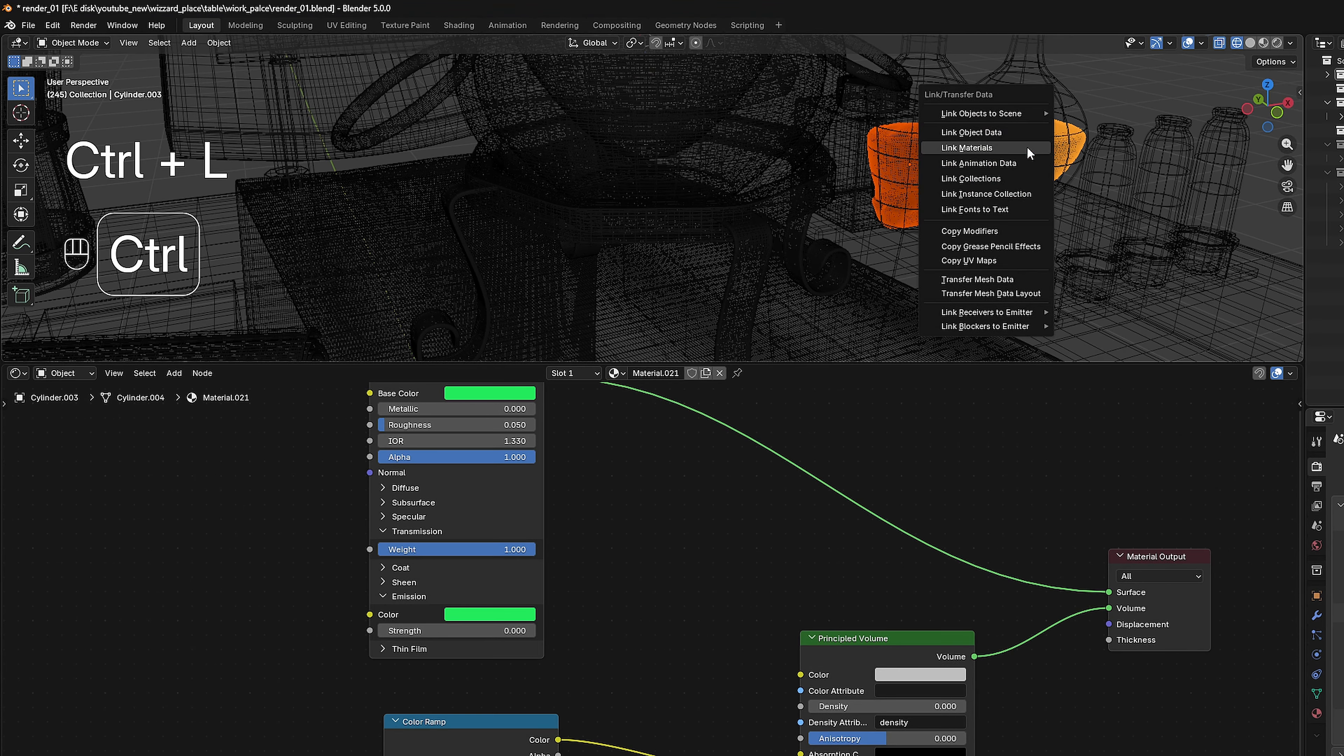
click(1026, 146)
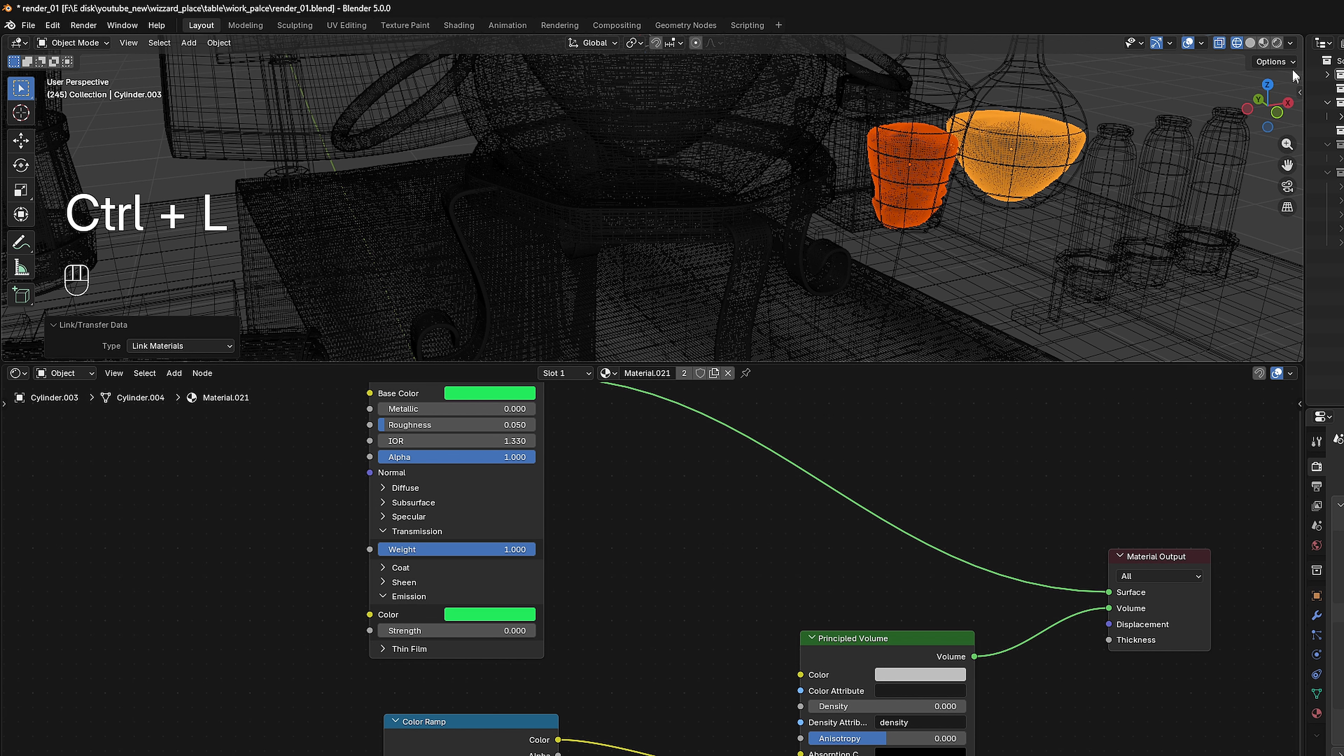
click(1276, 42)
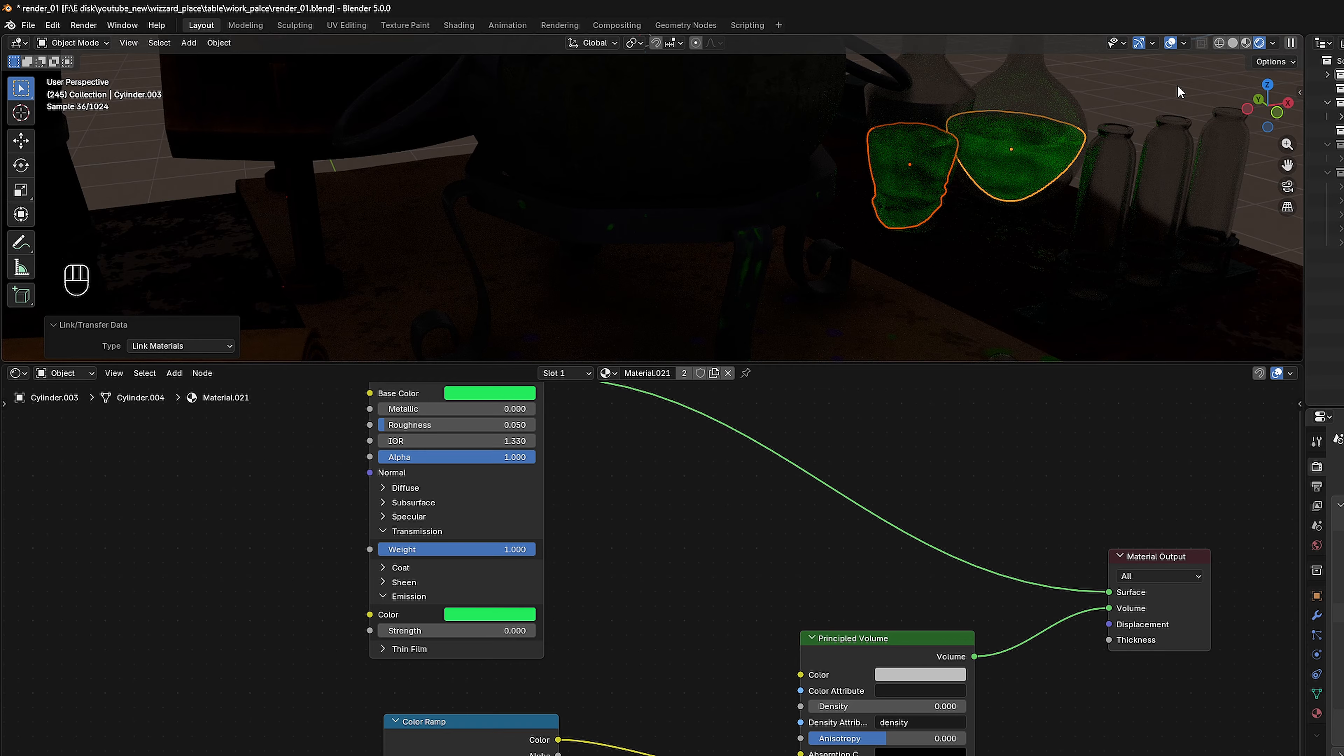
Select the liquid inside the narrower bottle in wireframe shading and make its shared green material a single-user copy.
click(938, 141)
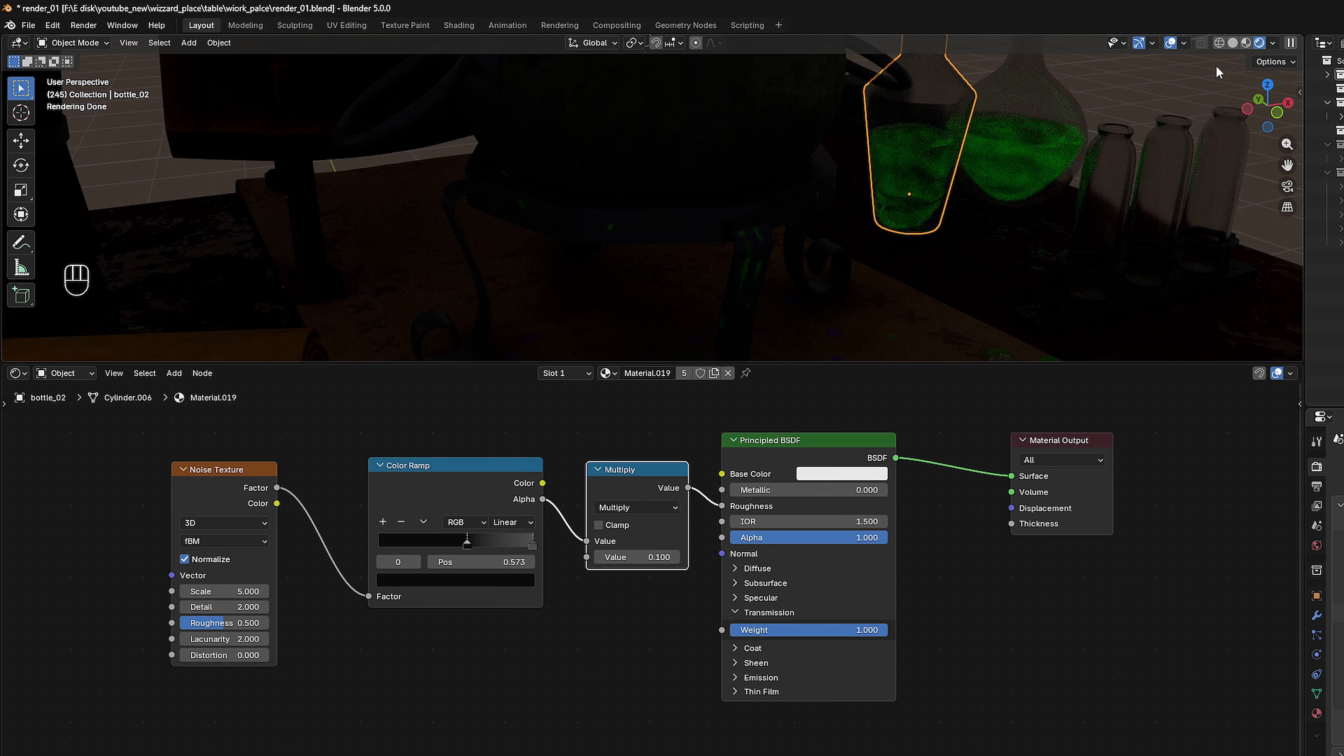
click(1219, 43)
click(908, 163)
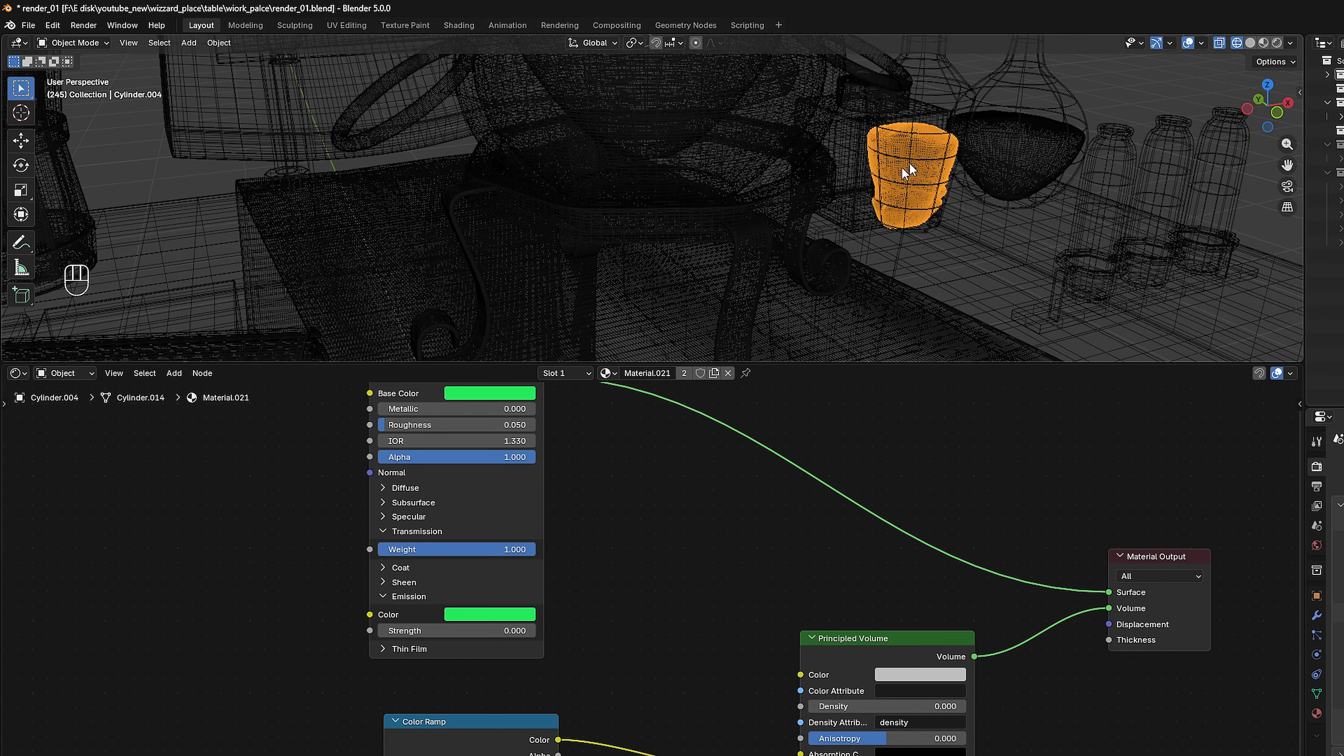
click(713, 373)
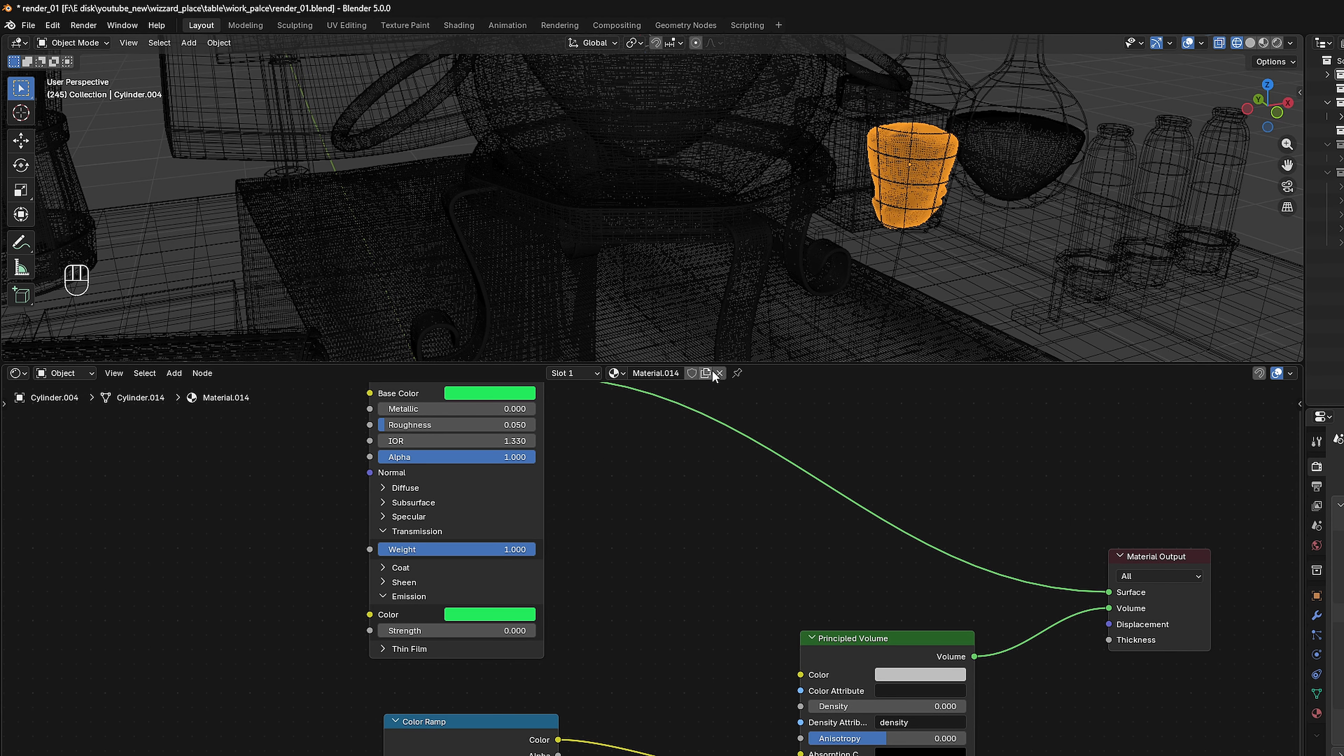
Set the narrower bottle liquid's Principled BSDF base colour to blue #22AFE7 and its emission colour to #18A7E7, previewing in rendered shading.
scroll(643, 522, down, 4)
mouse_move(638, 534)
shift+middle_down()
mouse_move(678, 561)
mouse_move(644, 556)
shift+middle_up()
click(1277, 42)
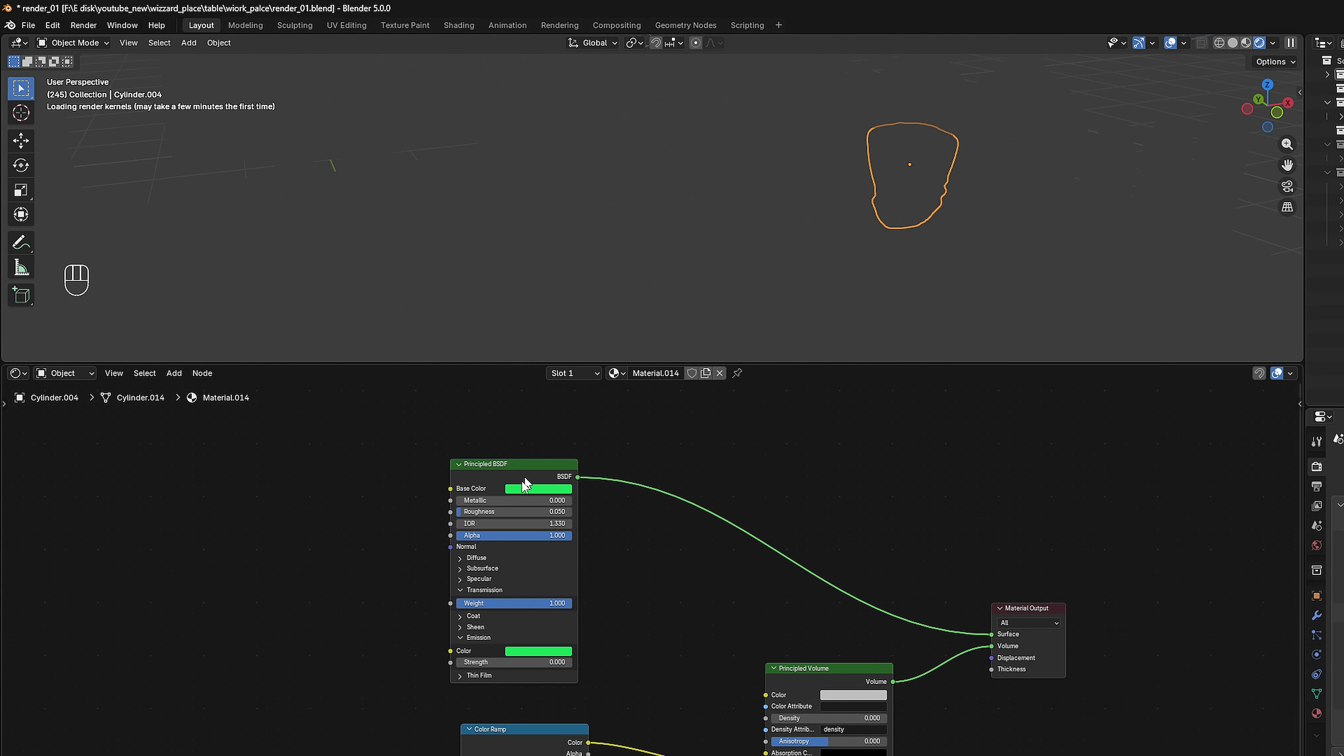
click(541, 488)
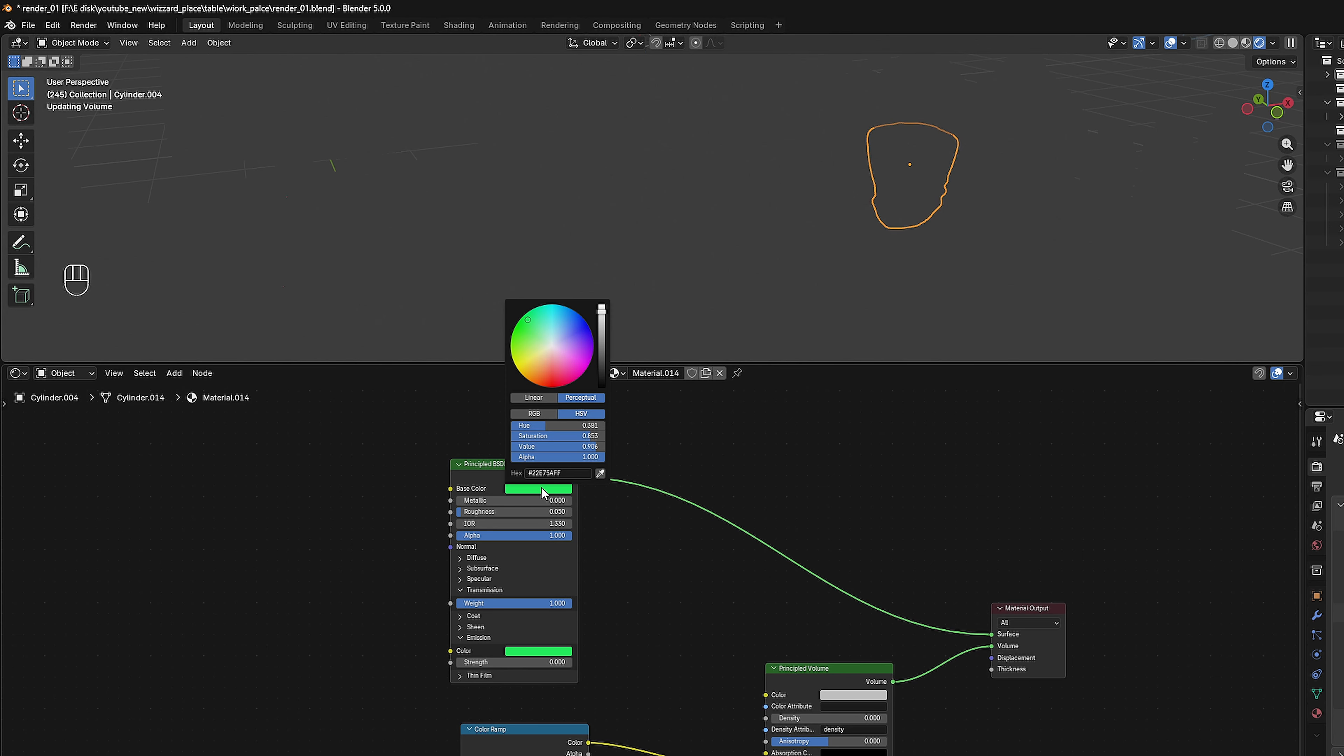
click(552, 315)
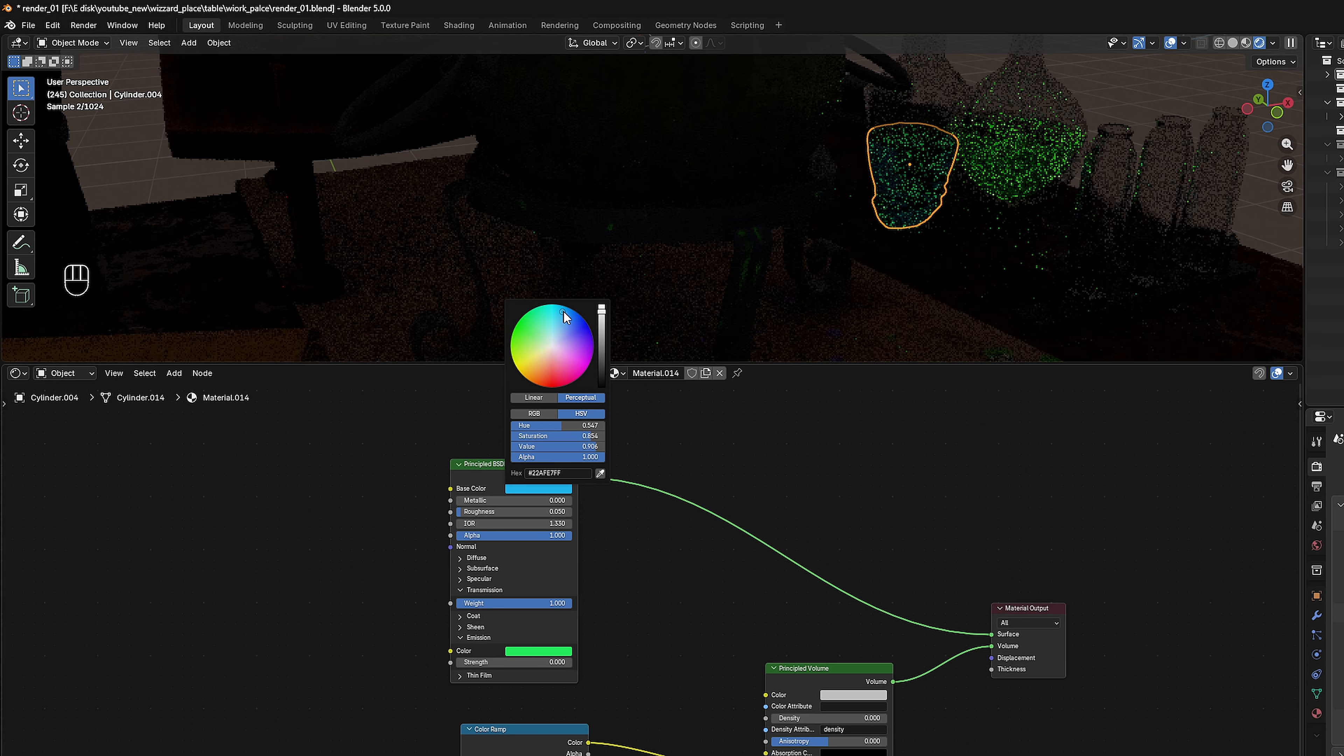
click(548, 653)
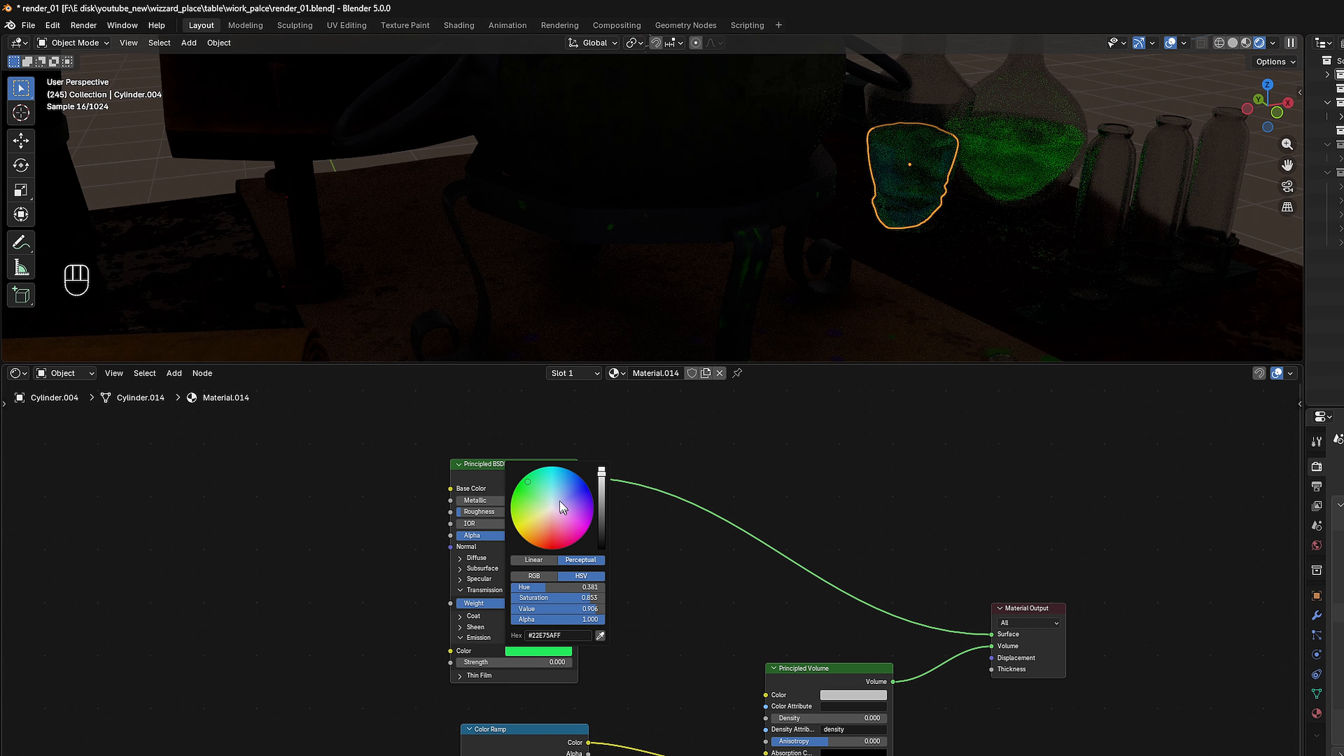
click(564, 472)
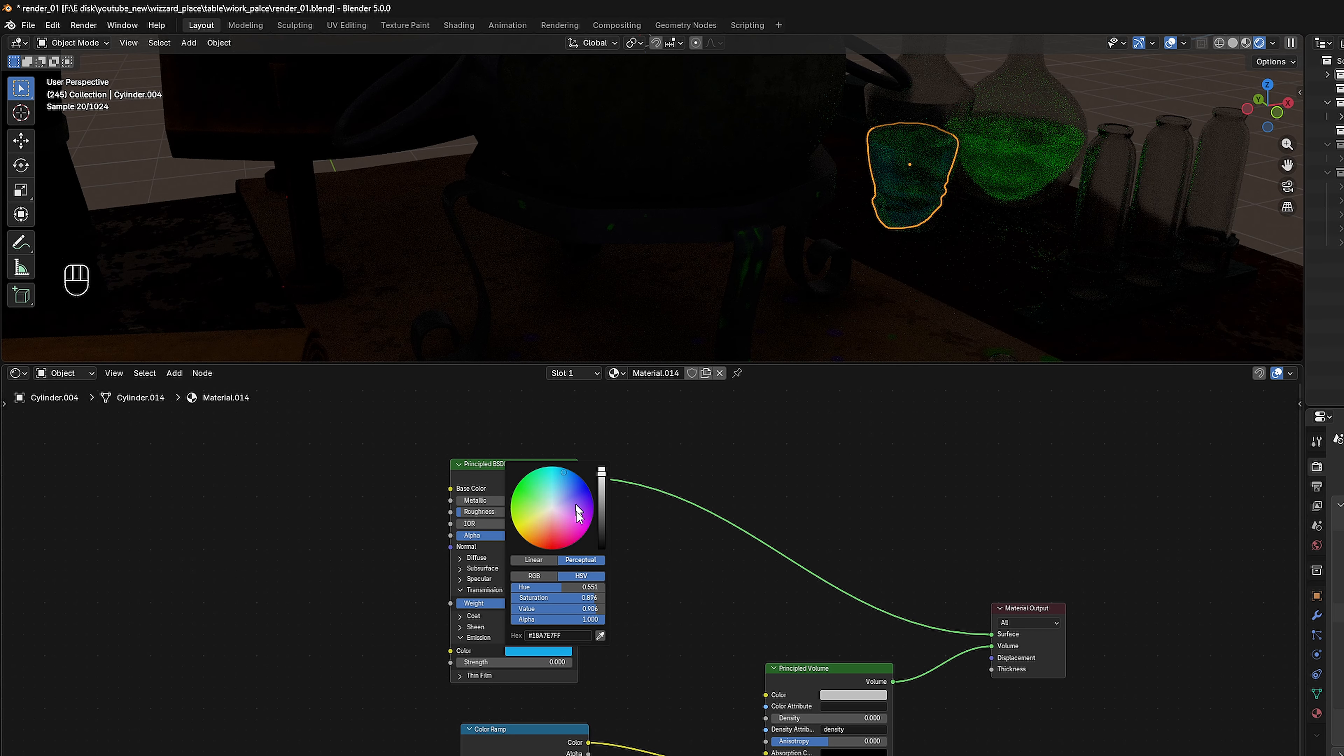
Recolour the green stop of the liquid material's Color Ramp to light blue with hue 0.531.
click(521, 755)
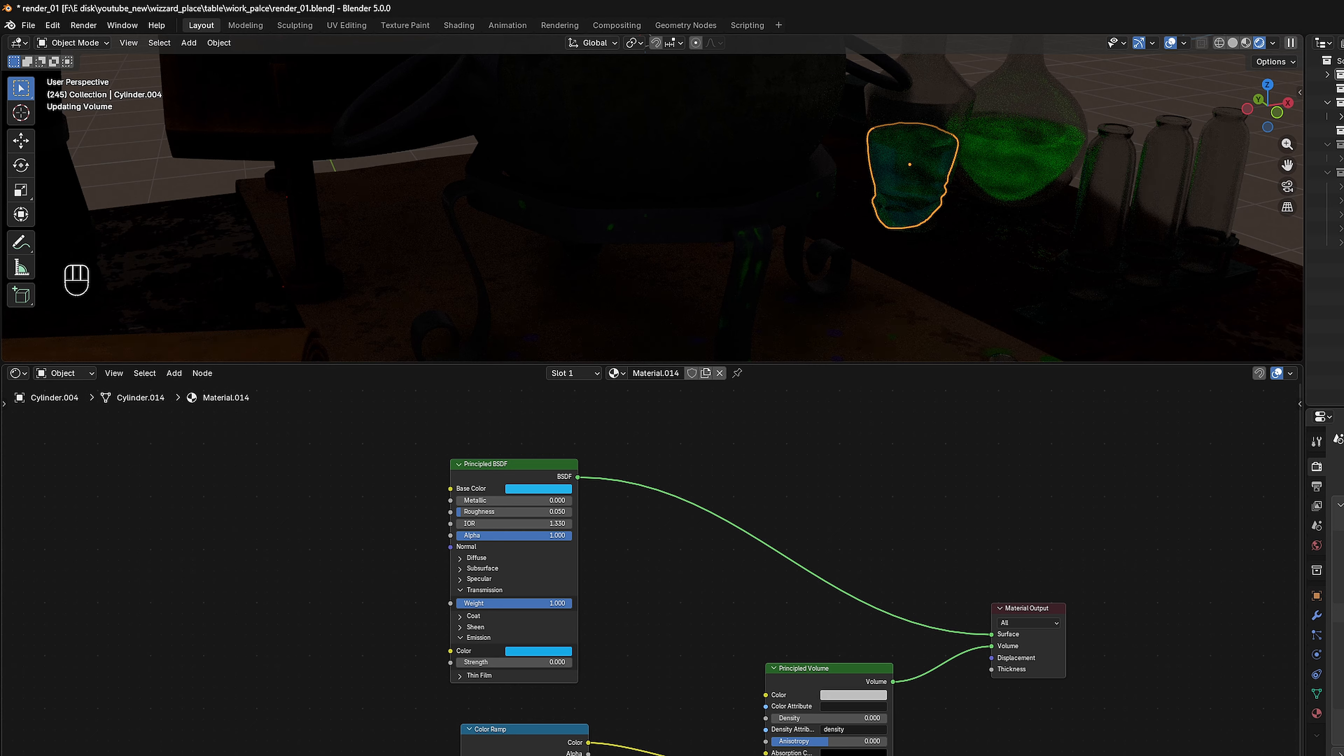
click(521, 755)
click(532, 638)
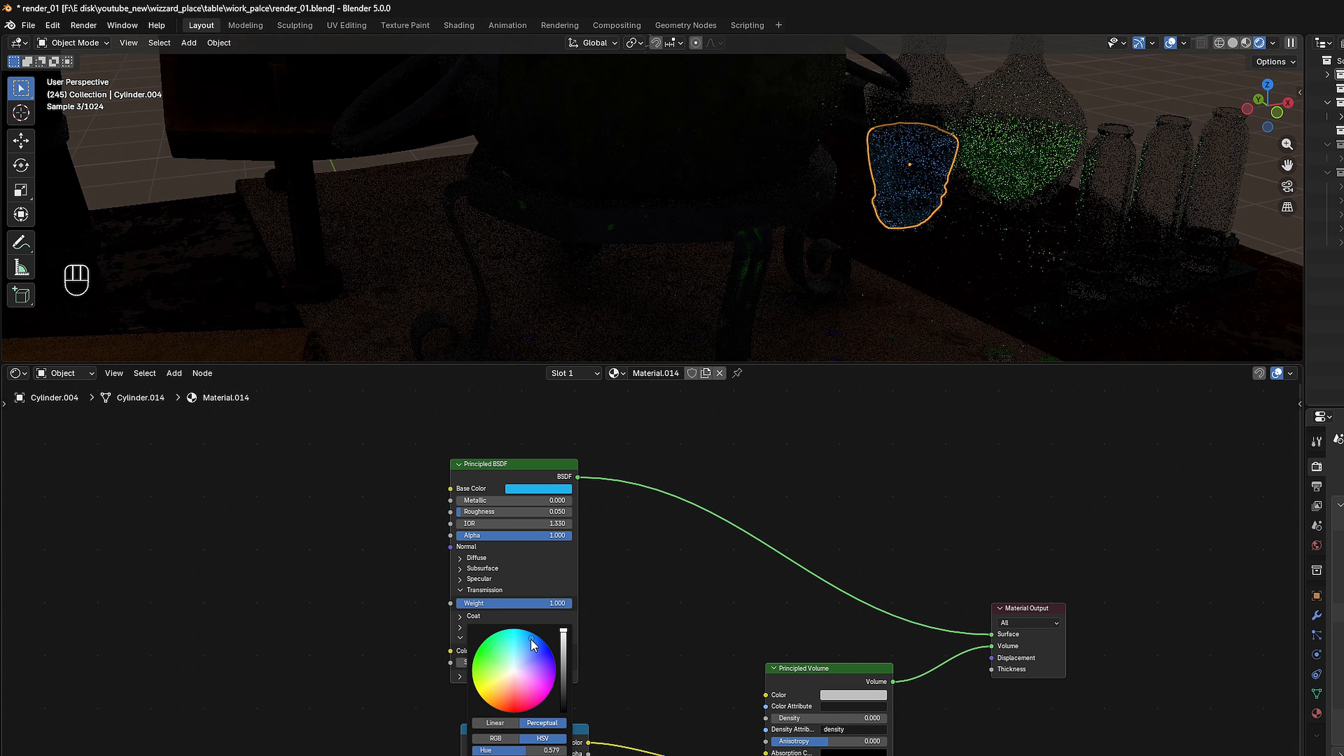
drag(530, 638, 521, 632)
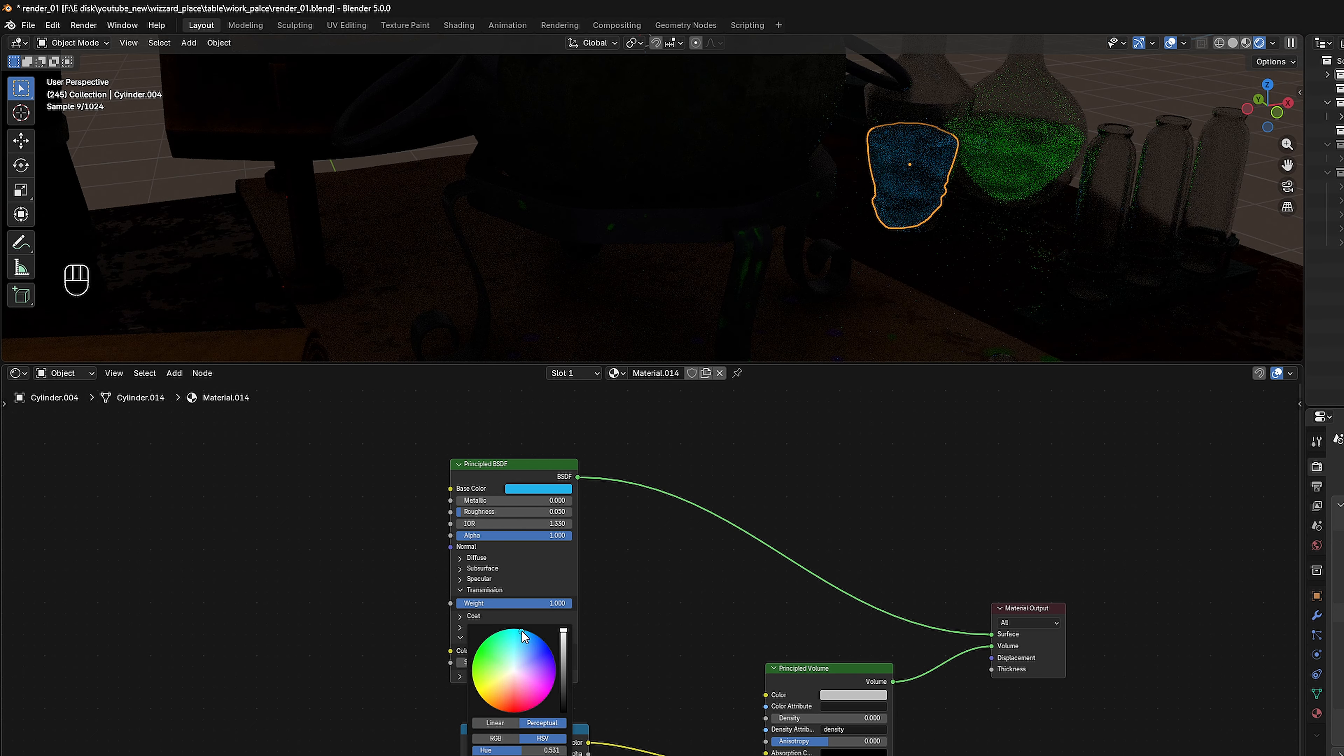
Link the blue liquid material from the narrower bottle to the liquid in the fallen vial beside the purple spill.
scroll(958, 258, down, 1)
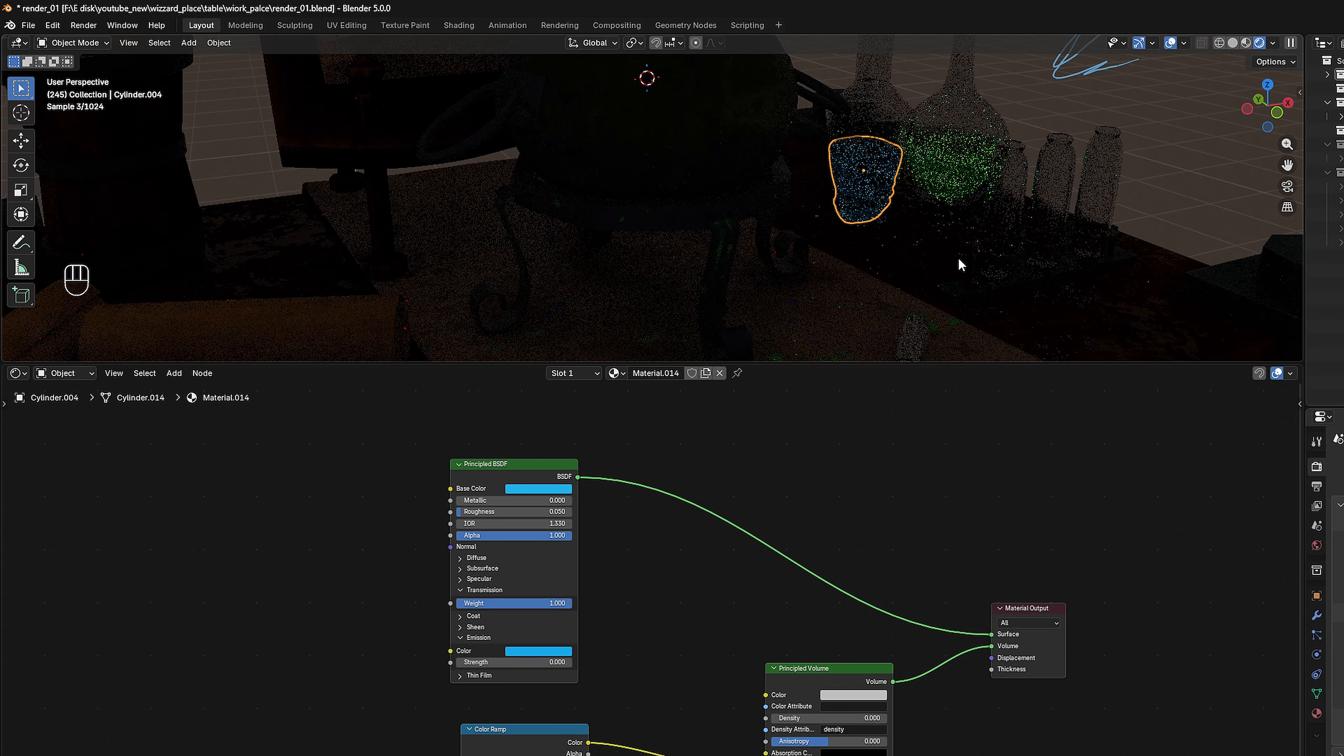
scroll(959, 259, down, 1)
scroll(954, 274, down, 1)
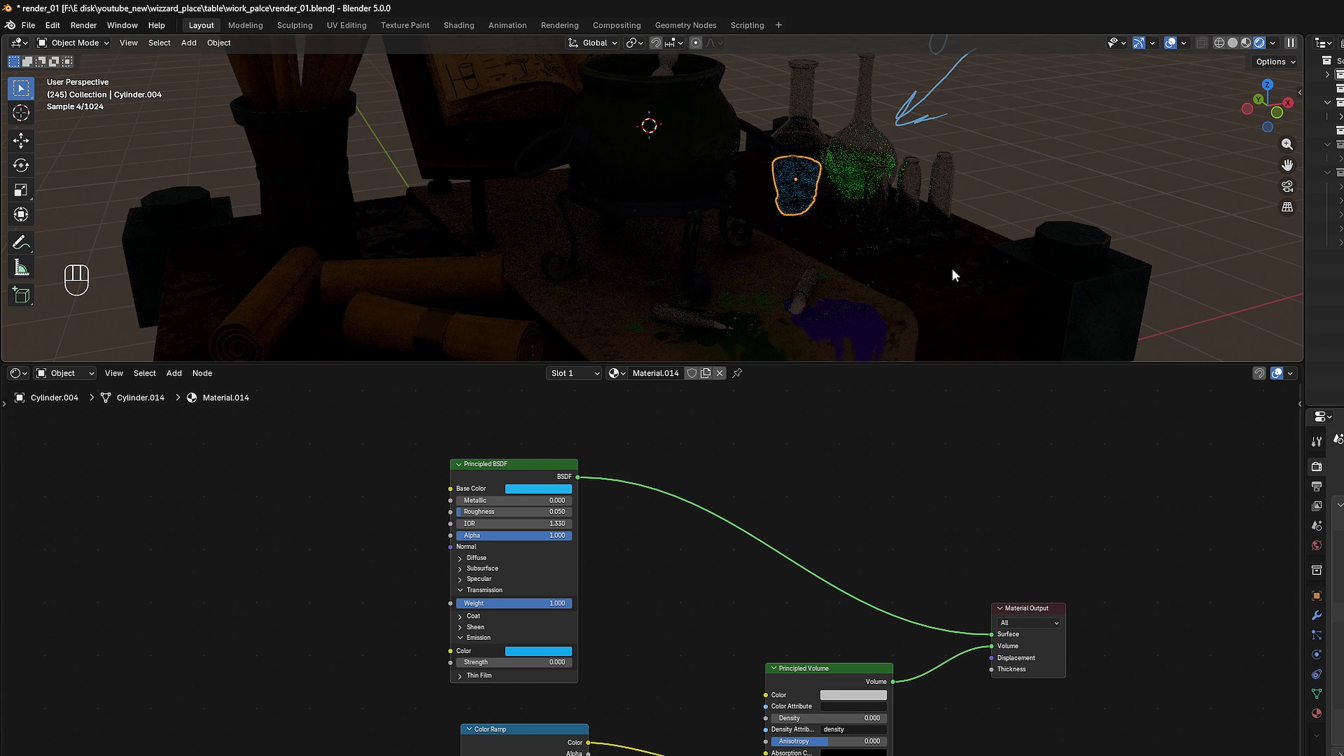
click(795, 309)
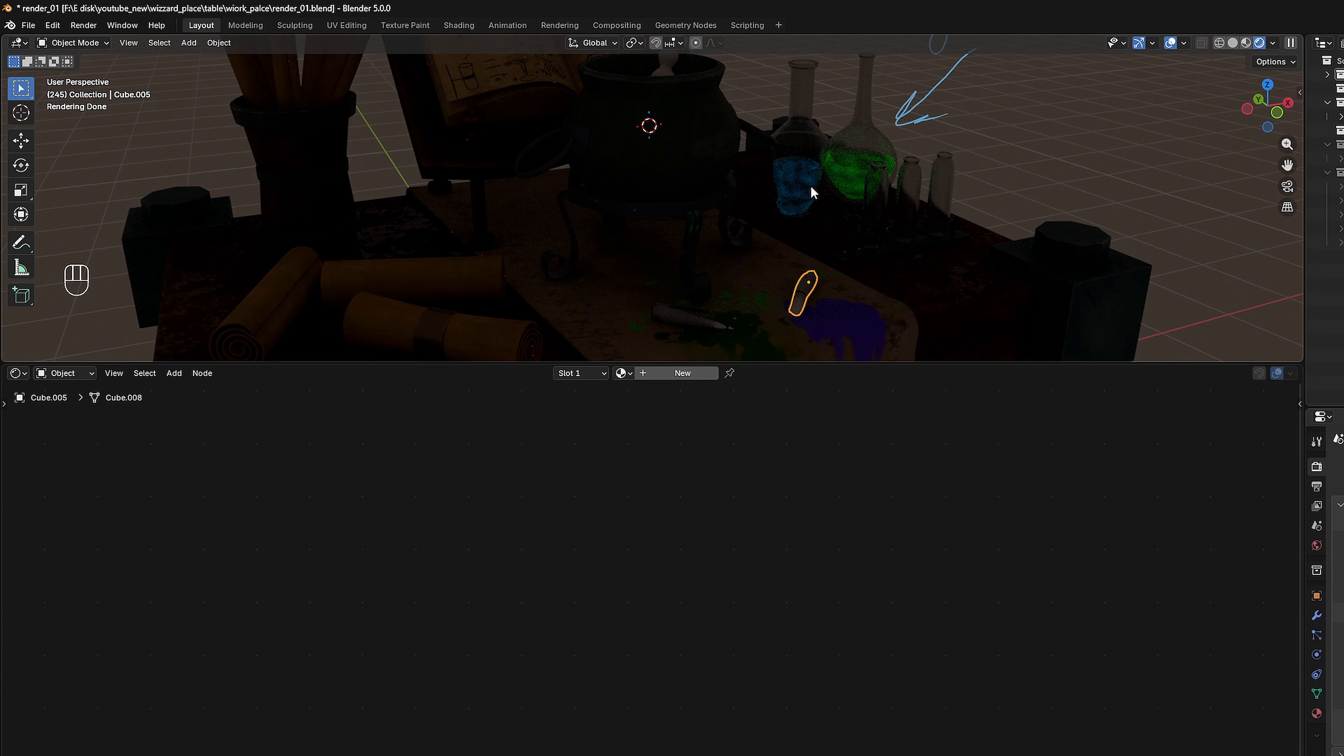
key(shift+z)
scroll(879, 175, up, 1)
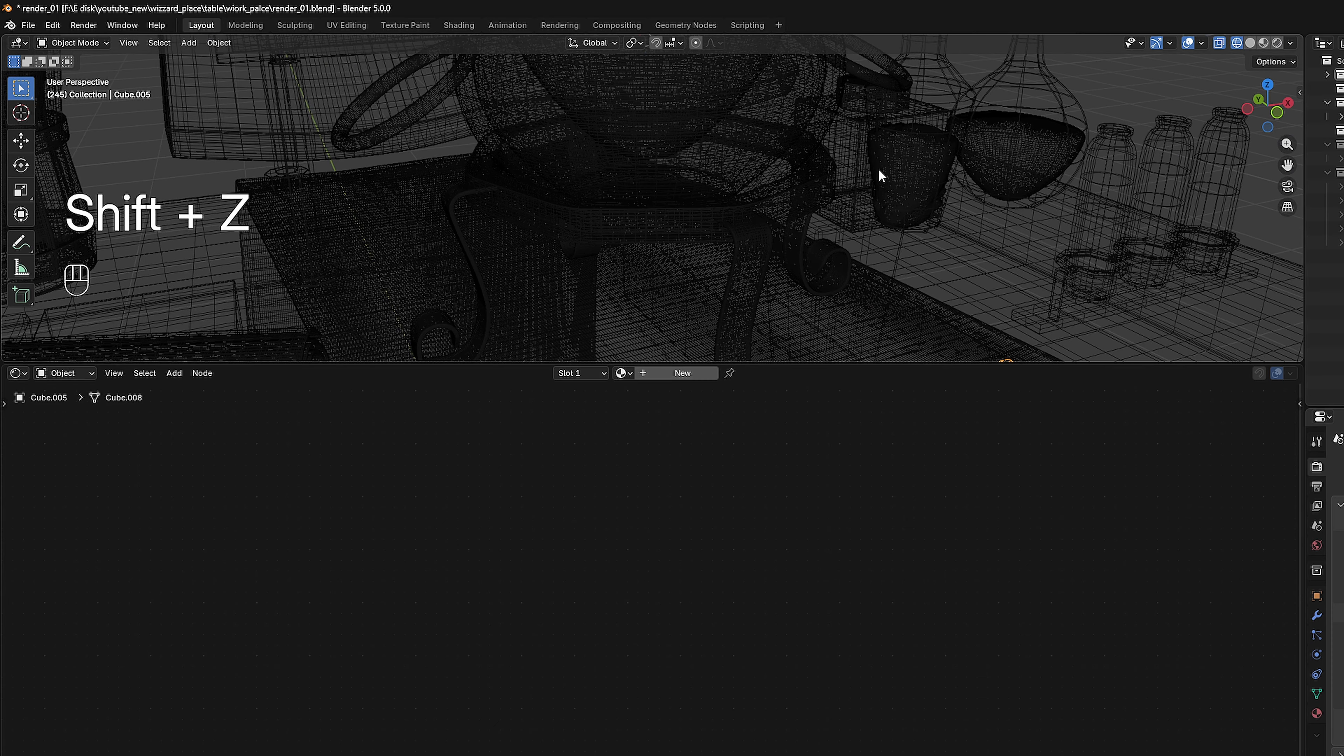
shift+middle_drag(879, 175, 805, 200)
scroll(834, 201, up, 1)
scroll(847, 200, up, 1)
shift+click(884, 190)
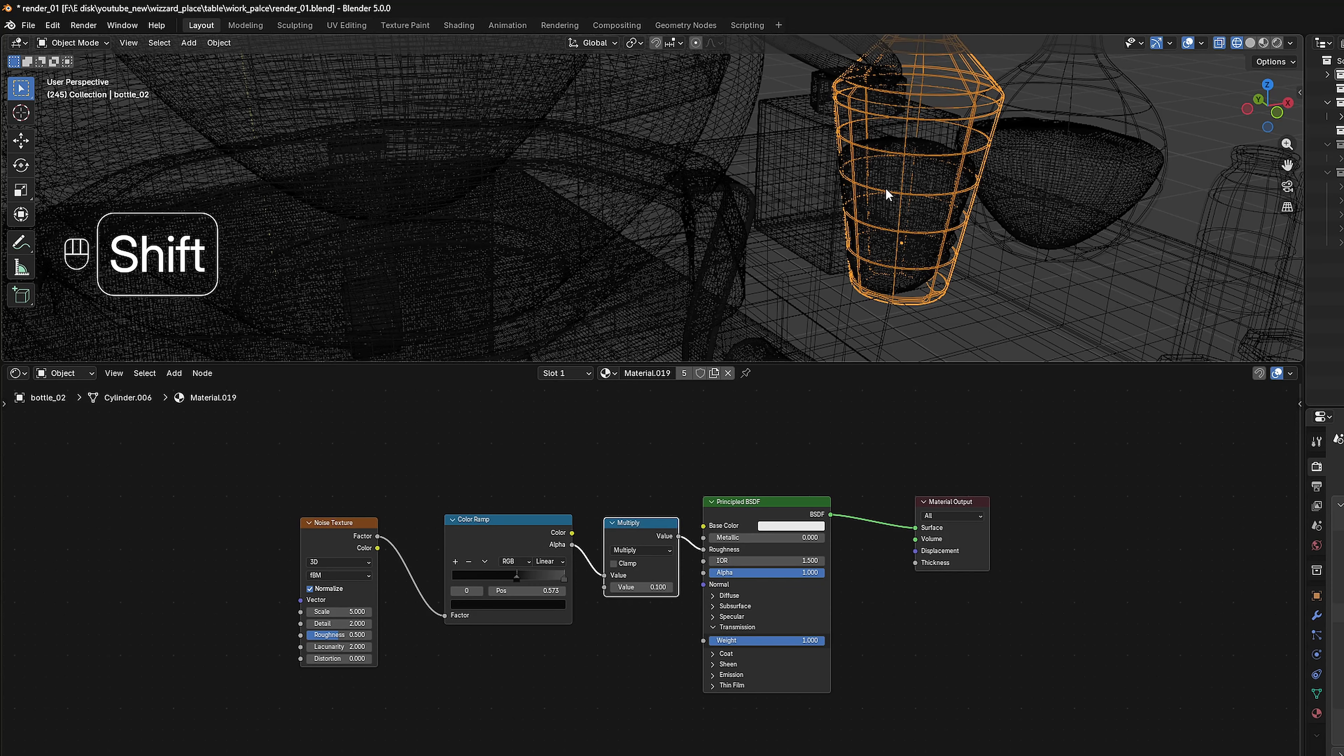
key(ctrl+z)
shift+click(911, 180)
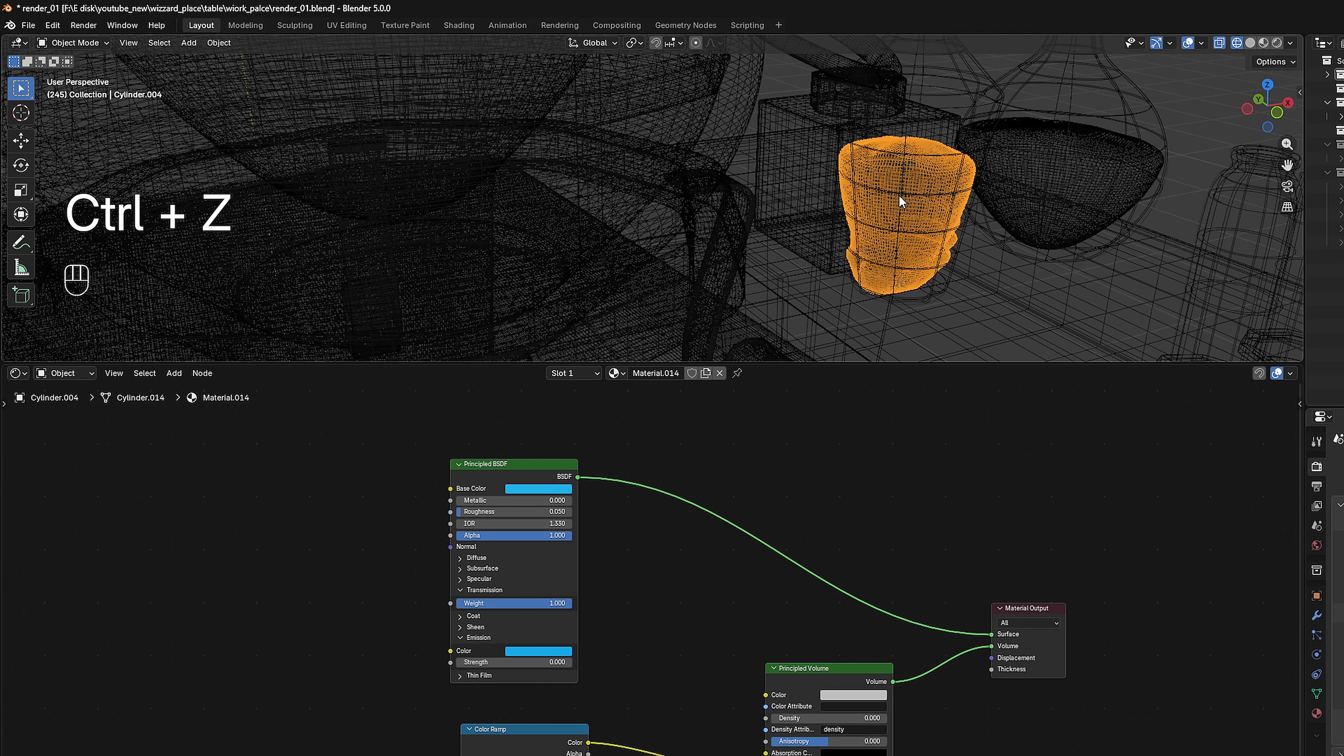
key(ctrl+l)
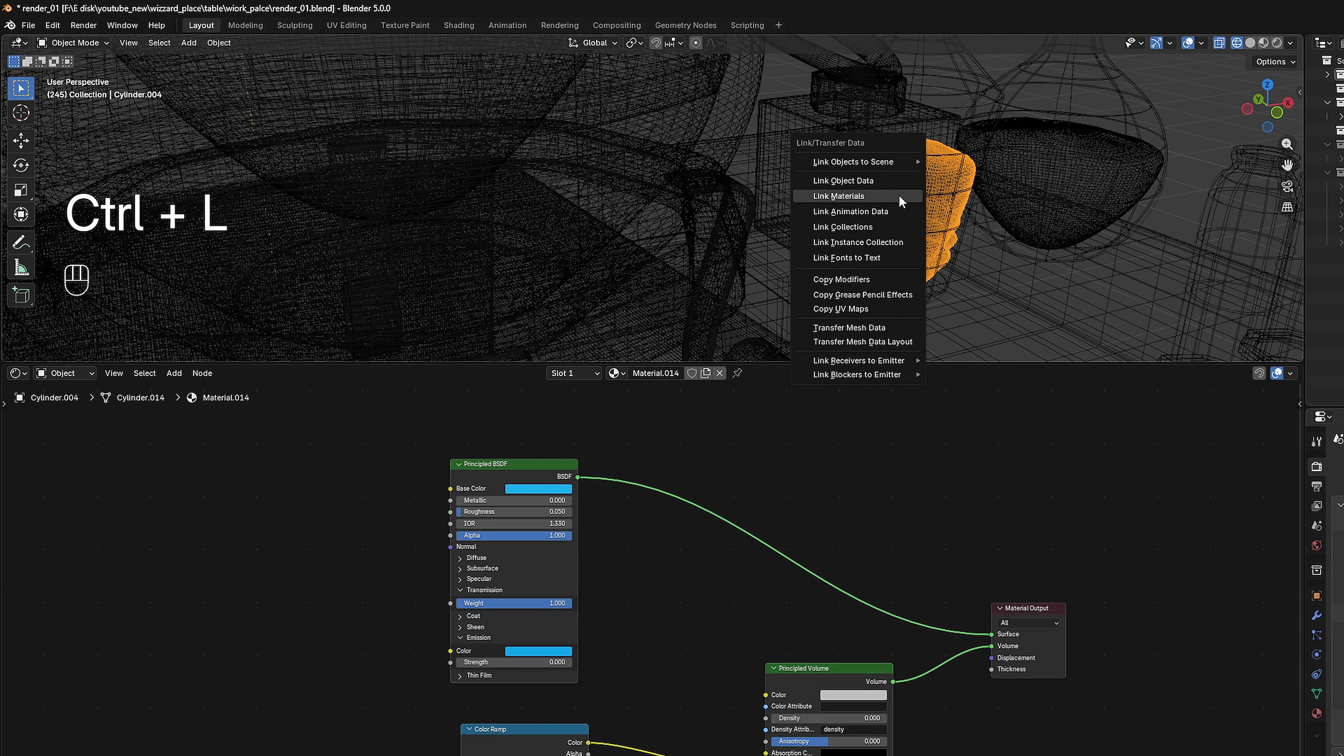
click(901, 201)
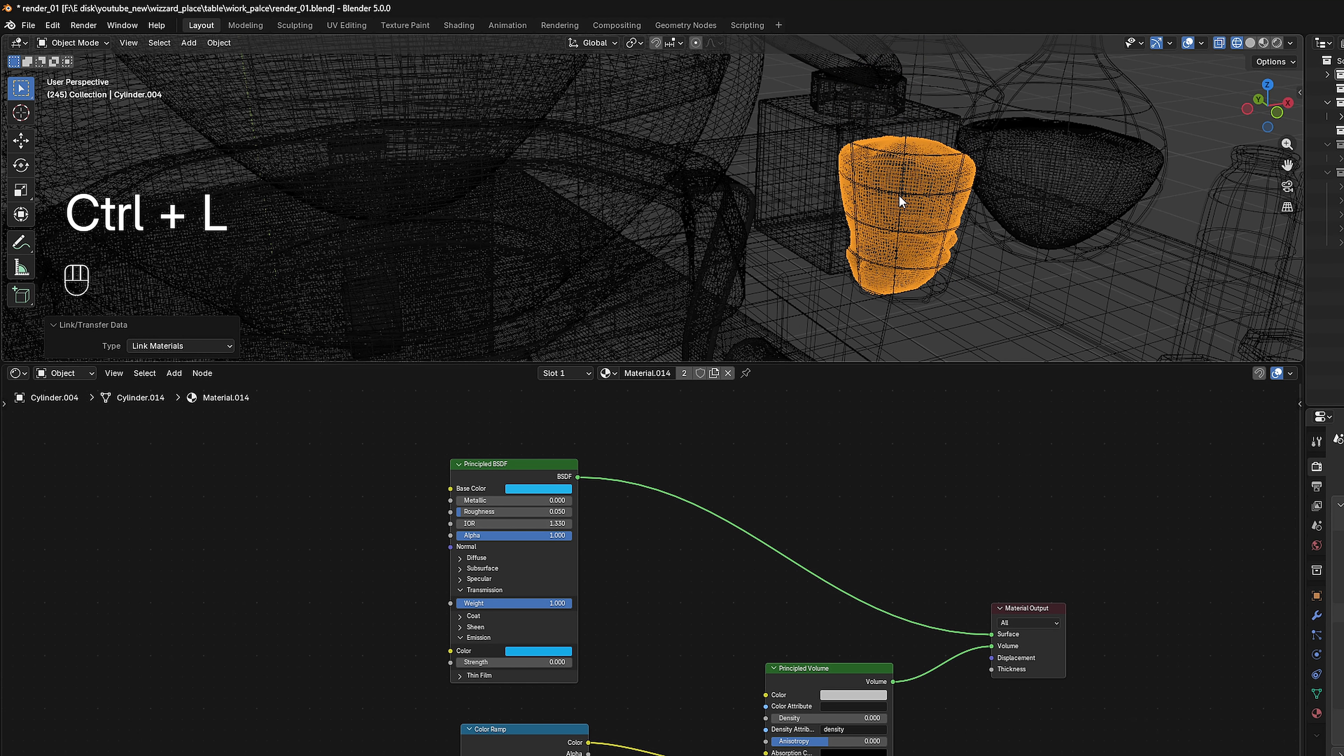
In rendered shading, select the liquid in the vial by the purple spill and make its blue material a single-user copy.
click(1278, 40)
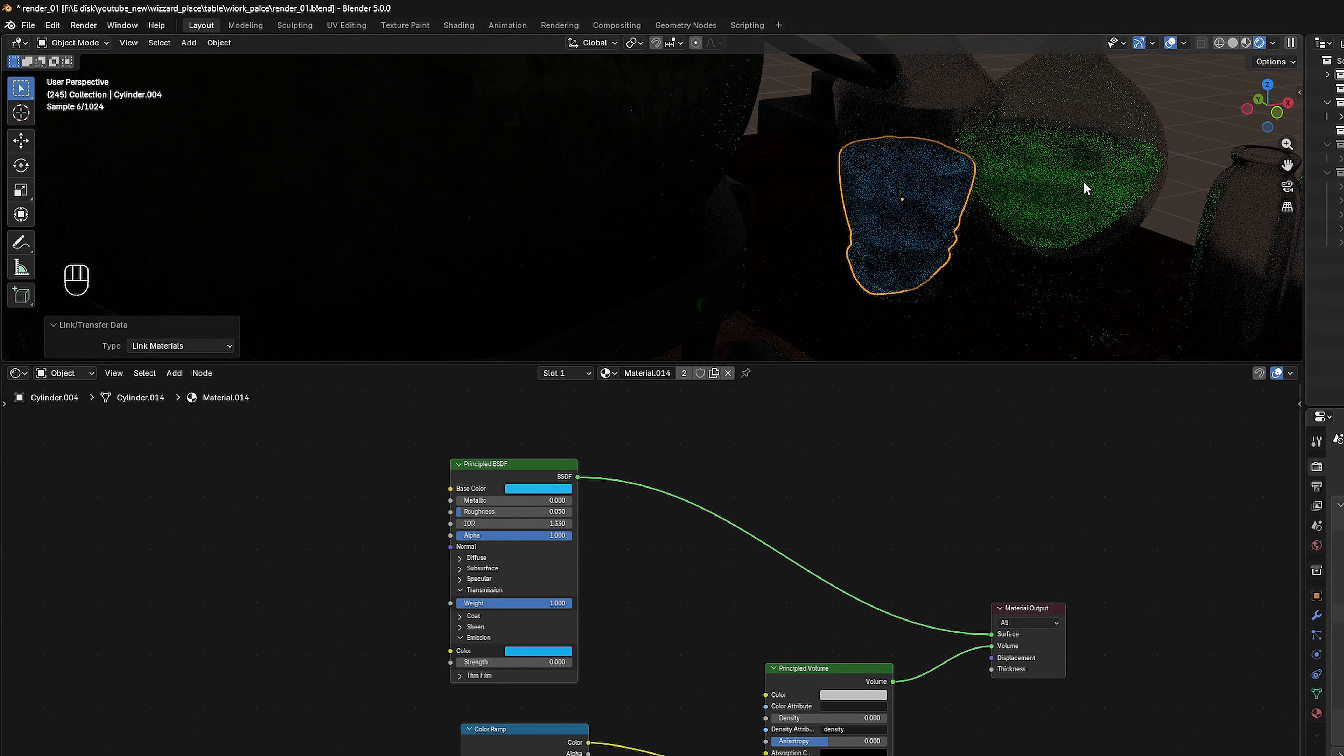
scroll(1006, 228, down, 1)
shift+middle_drag(924, 291, 950, 174)
click(838, 241)
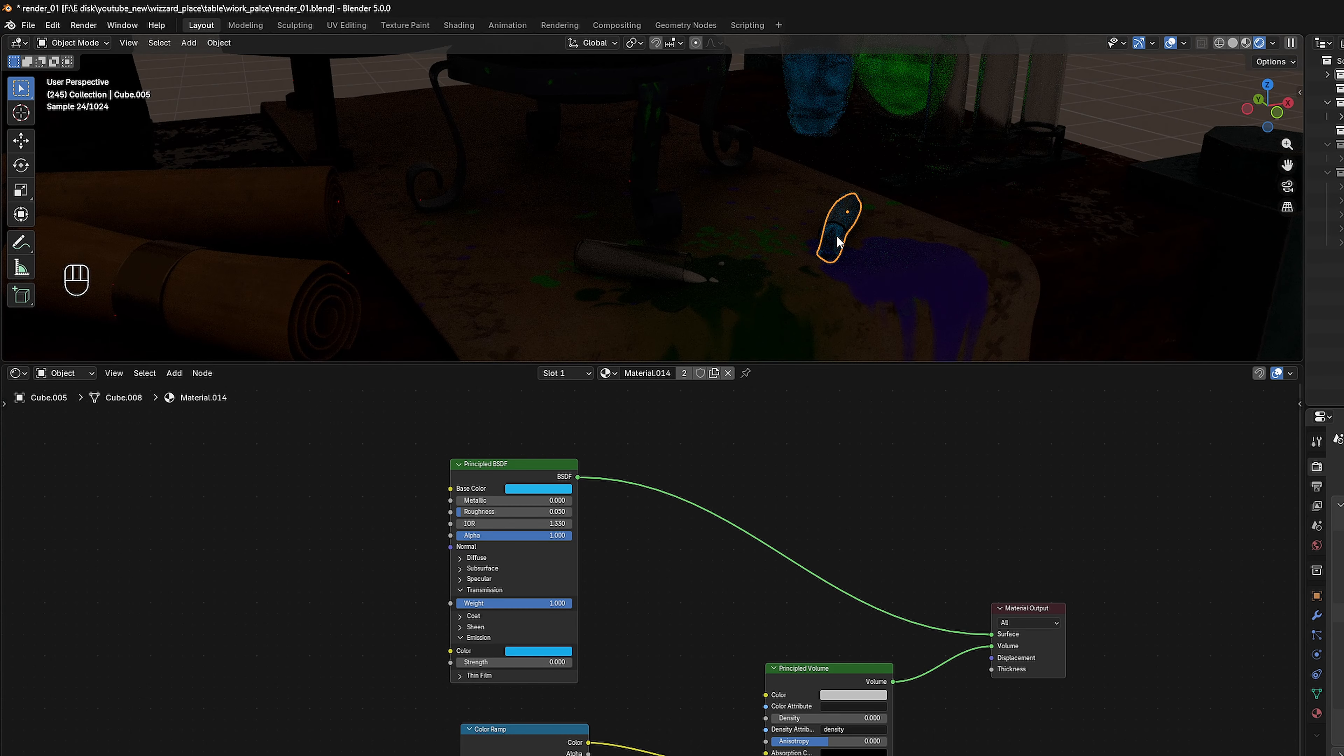
click(713, 374)
Darken the copied vial liquid material's base colour and set it to purple #590D8B.
click(548, 488)
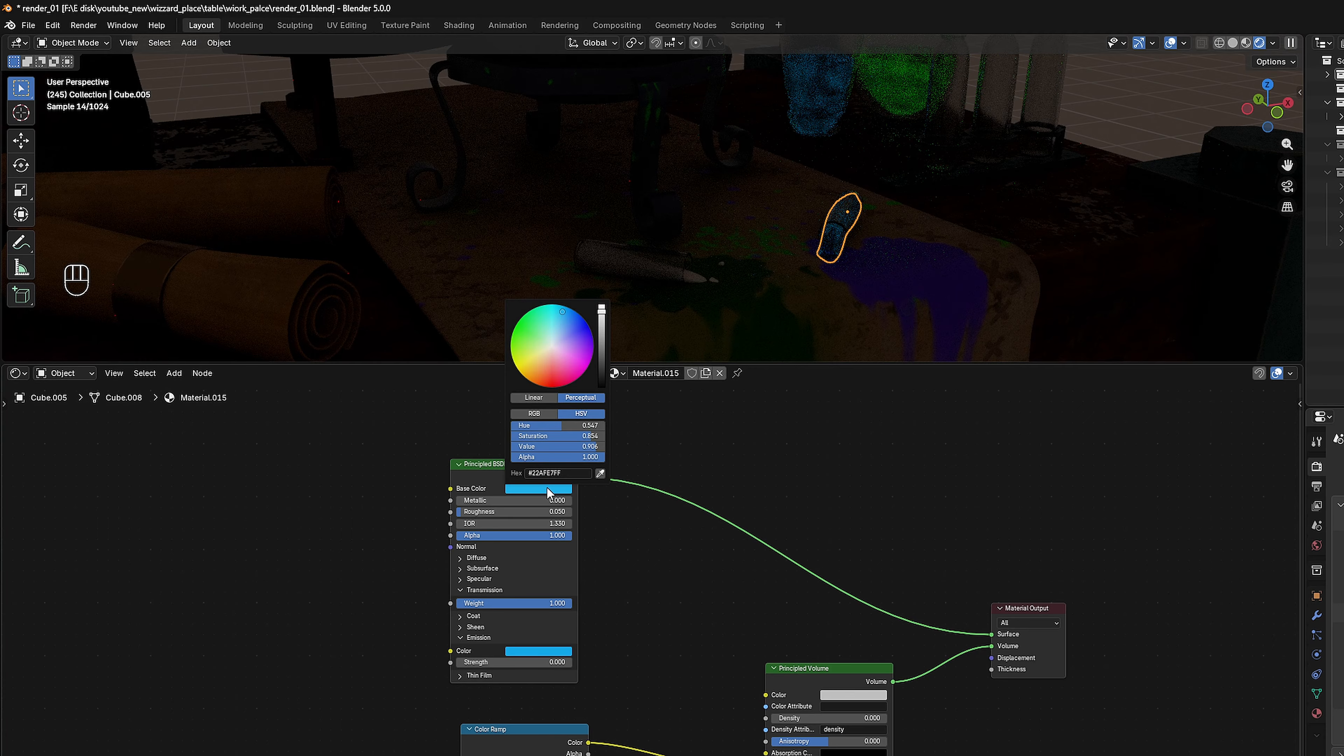
click(602, 354)
mouse_move(601, 354)
mouse_down()
mouse_move(601, 374)
mouse_move(602, 342)
mouse_up()
click(590, 350)
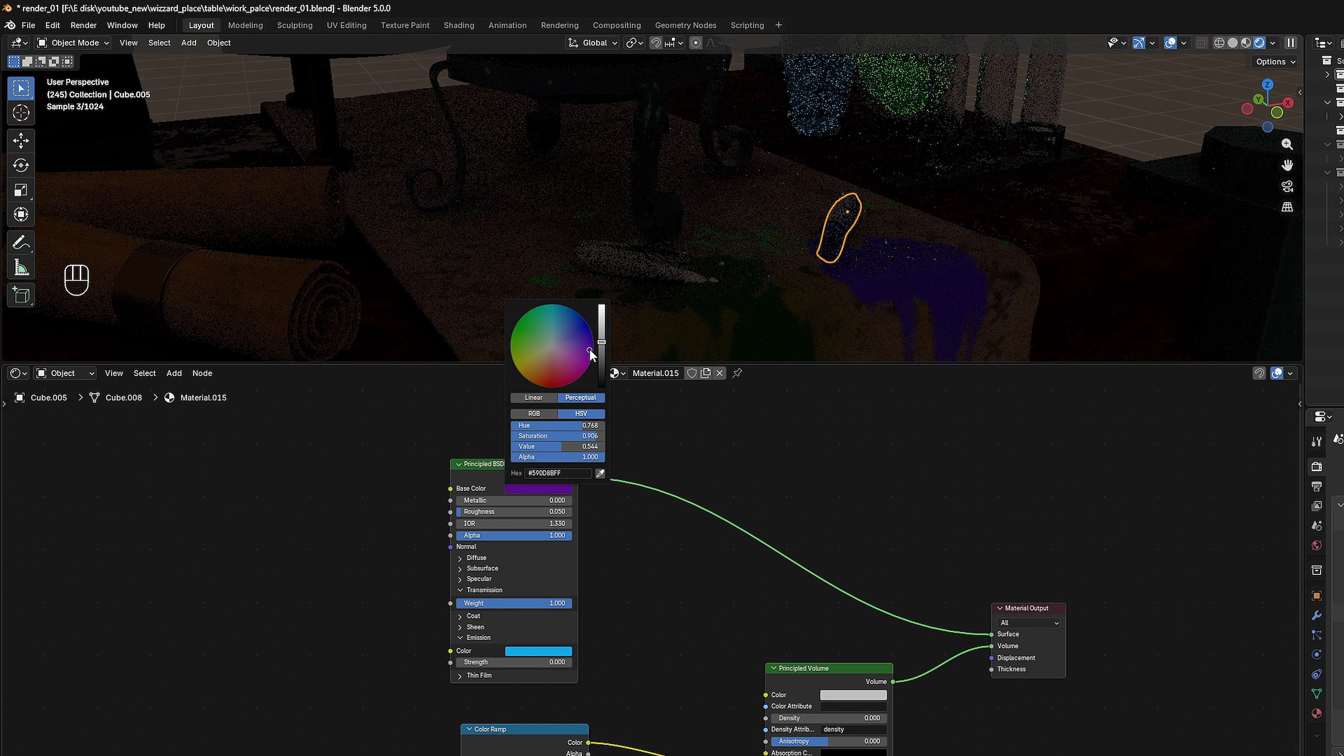
Set the vial liquid's emission colour to purple and recolour its Color Ramp stop to purple with hue 0.743.
click(538, 651)
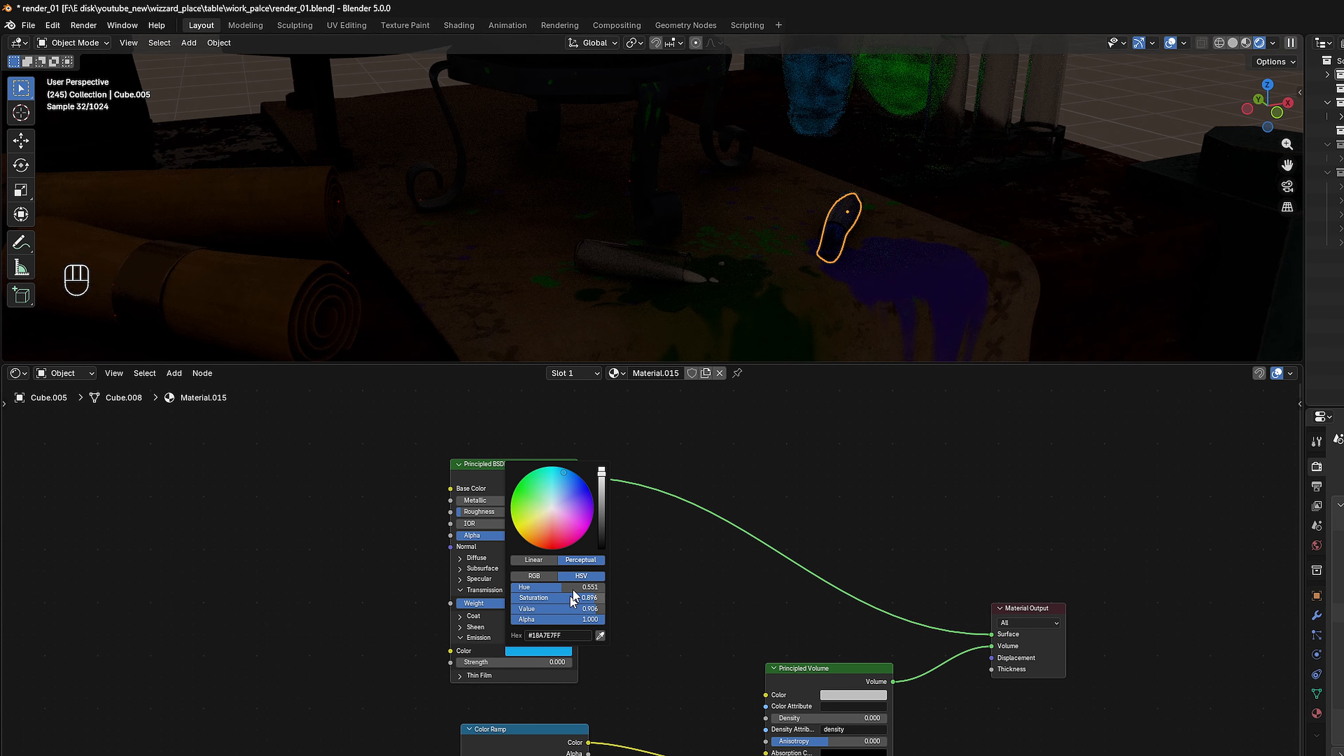
click(578, 525)
click(588, 508)
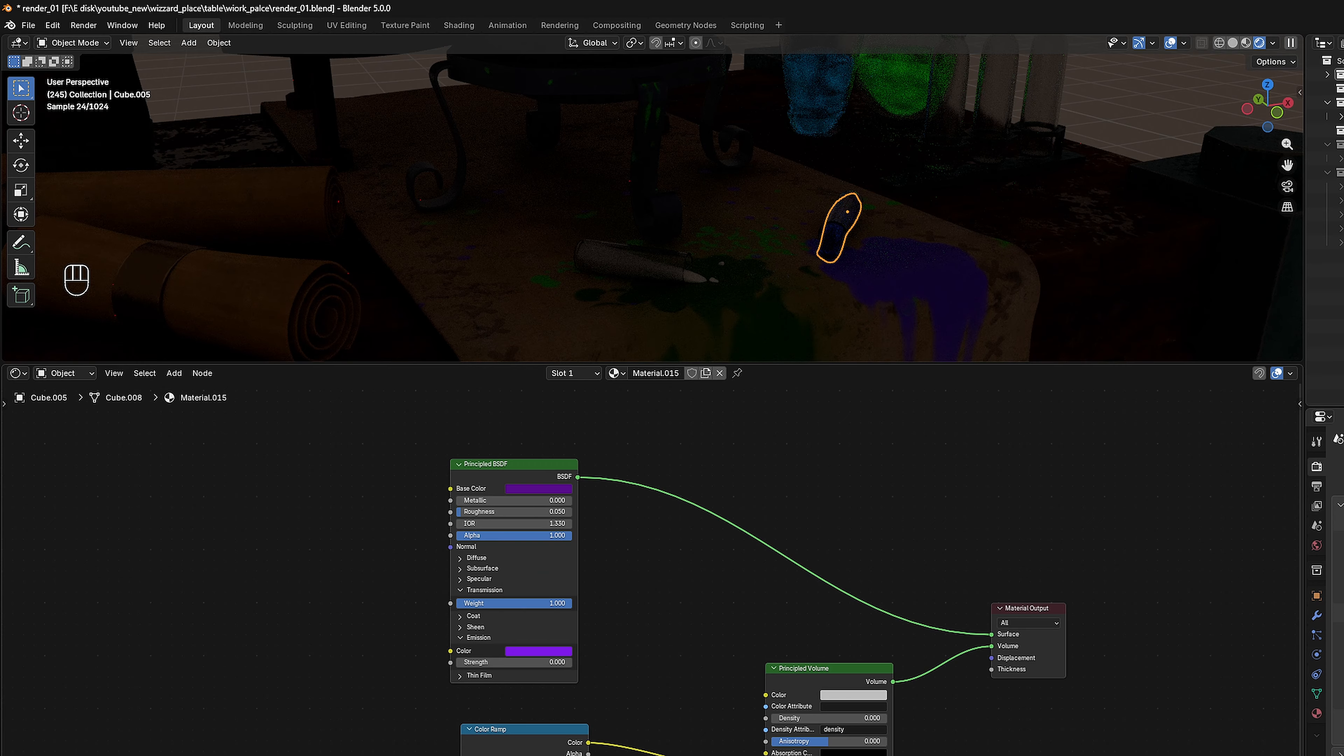
click(535, 755)
click(534, 755)
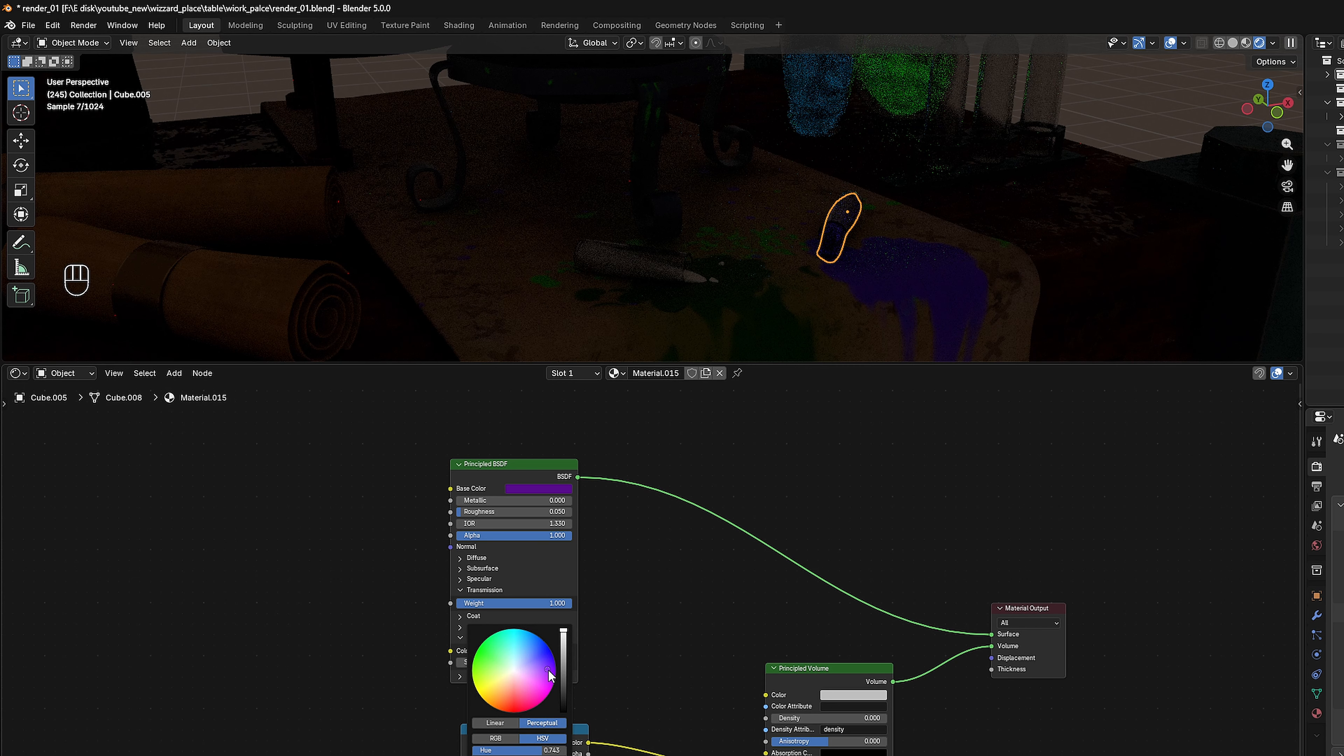
Link the round flask liquid's green Material.021 to the liquid in the fallen vial beside the green spill.
click(693, 275)
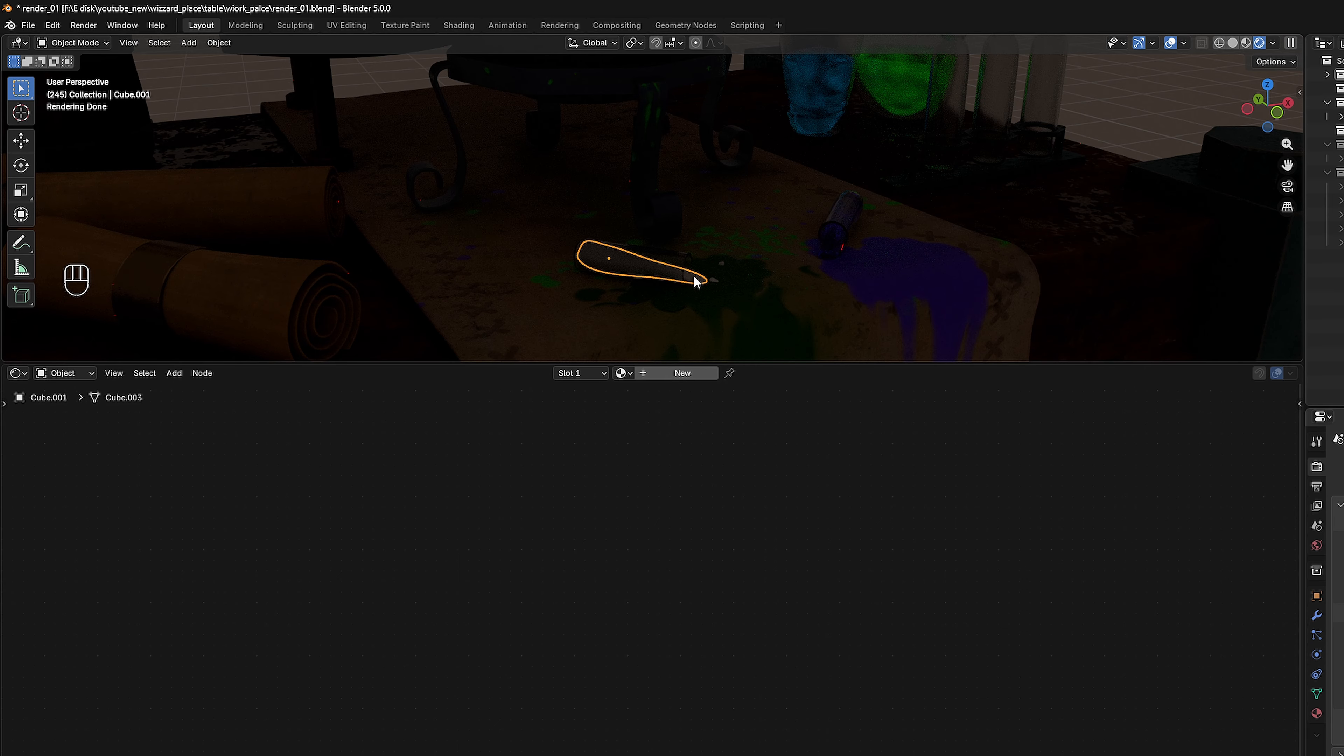
key(shift+z)
shift+click(907, 82)
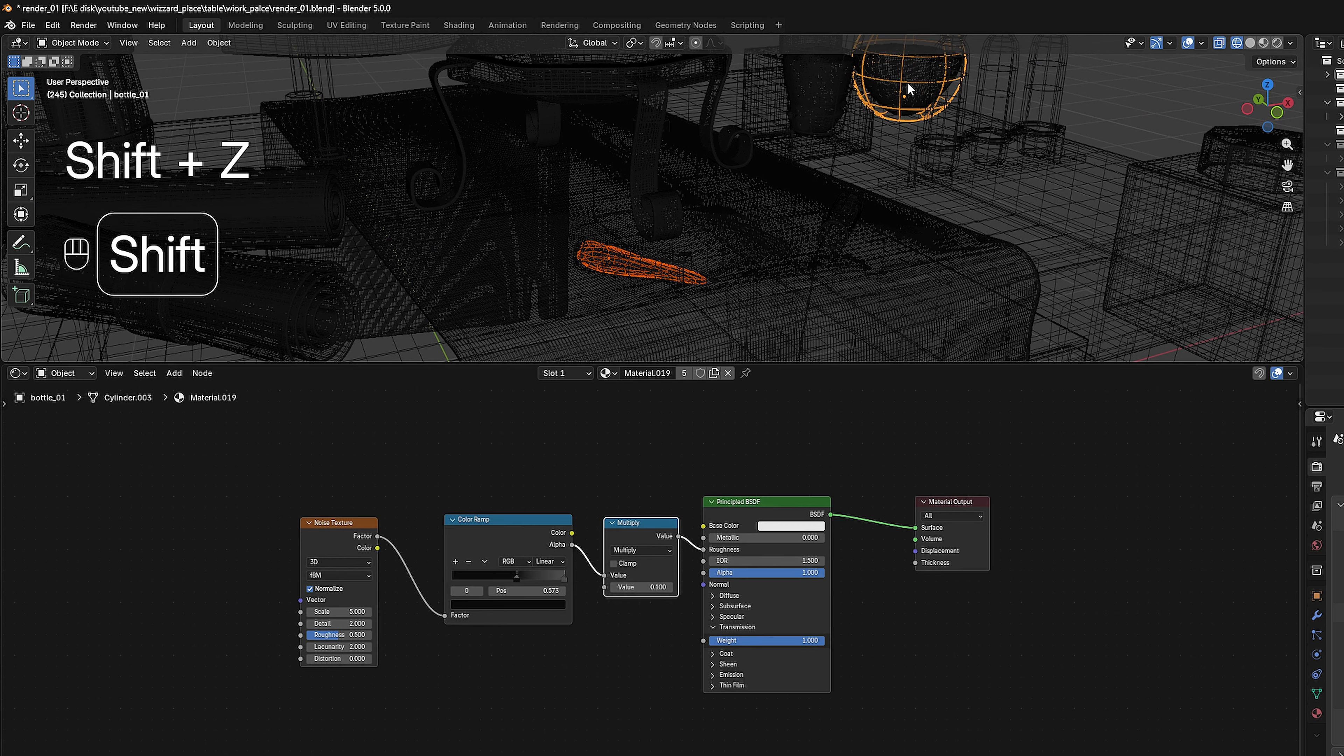
key(ctrl+z)
shift+click(927, 97)
key(ctrl+z)
key(ctrl+z)
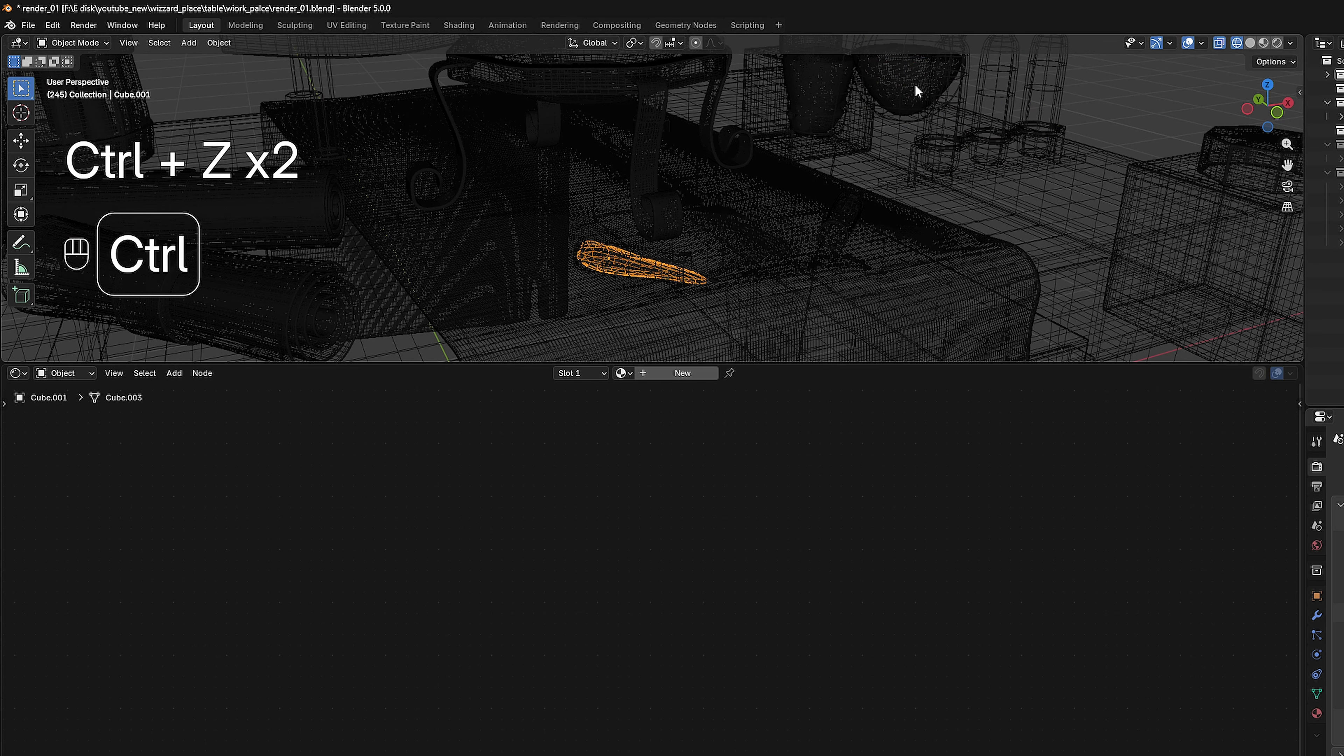
scroll(915, 83, up, 2)
shift+middle_drag(939, 90, 880, 165)
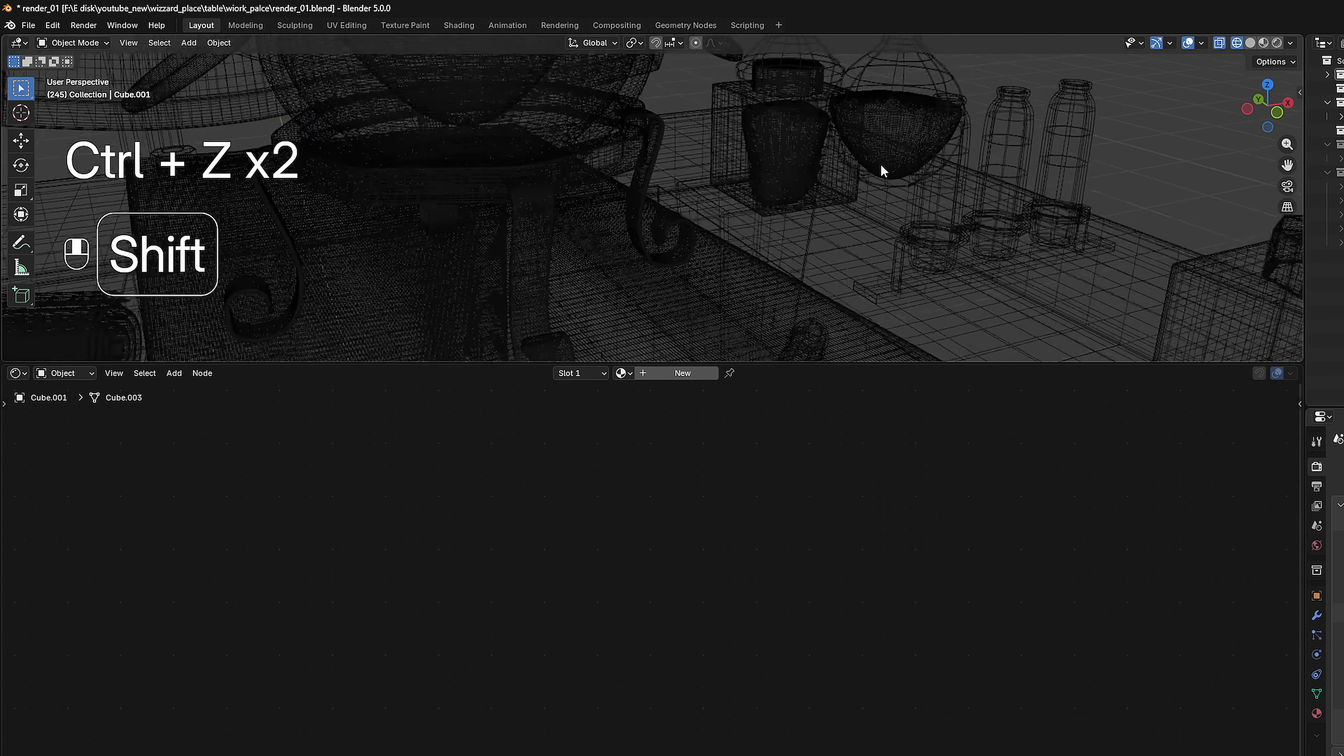
shift+click(892, 133)
scroll(799, 314, down, 2)
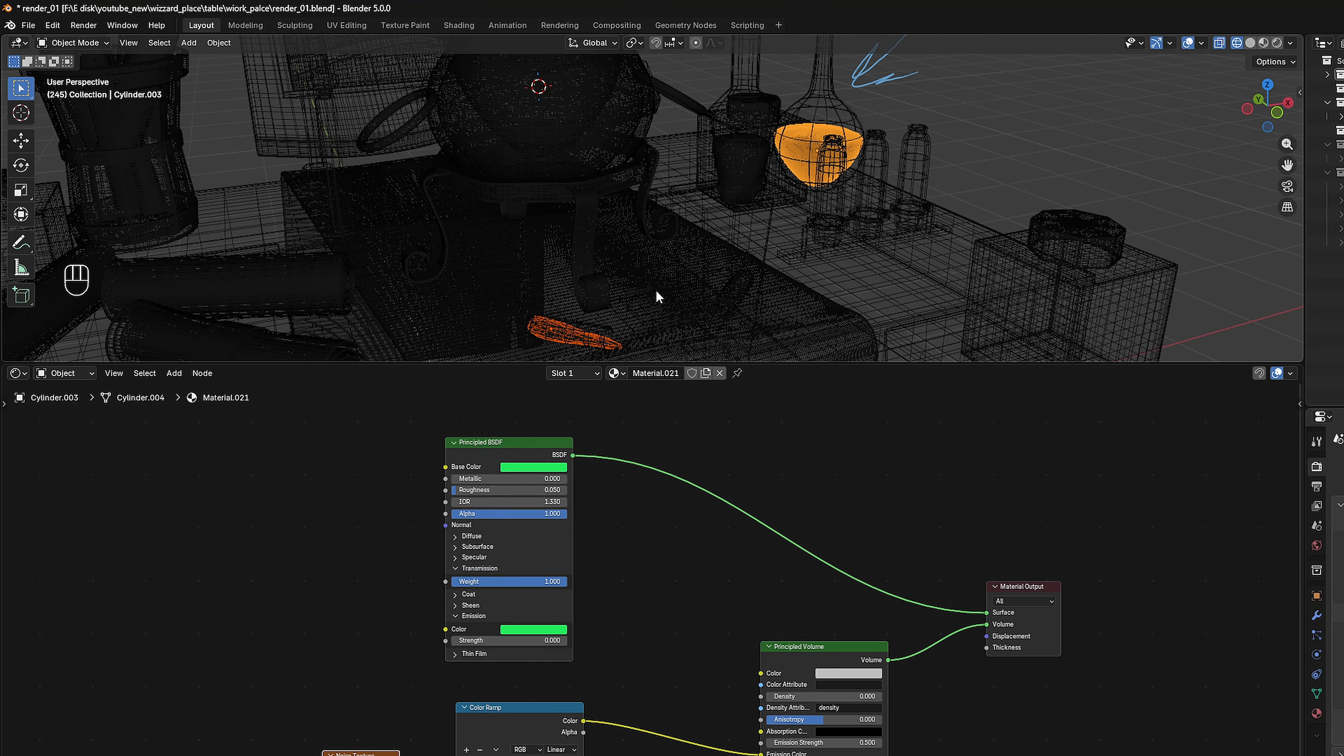
key(ctrl+l)
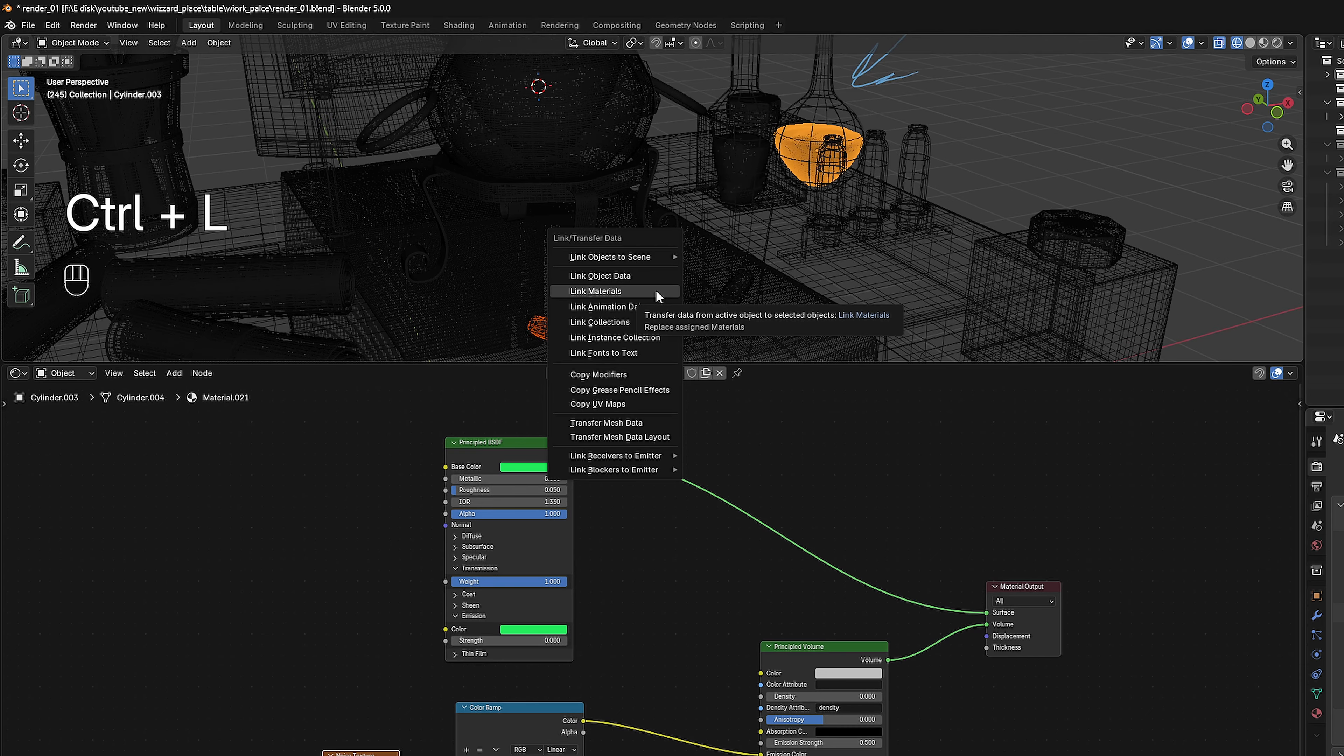
click(656, 290)
Select only the liquid in the vial by the green spill and make its green material a single-user copy.
click(610, 344)
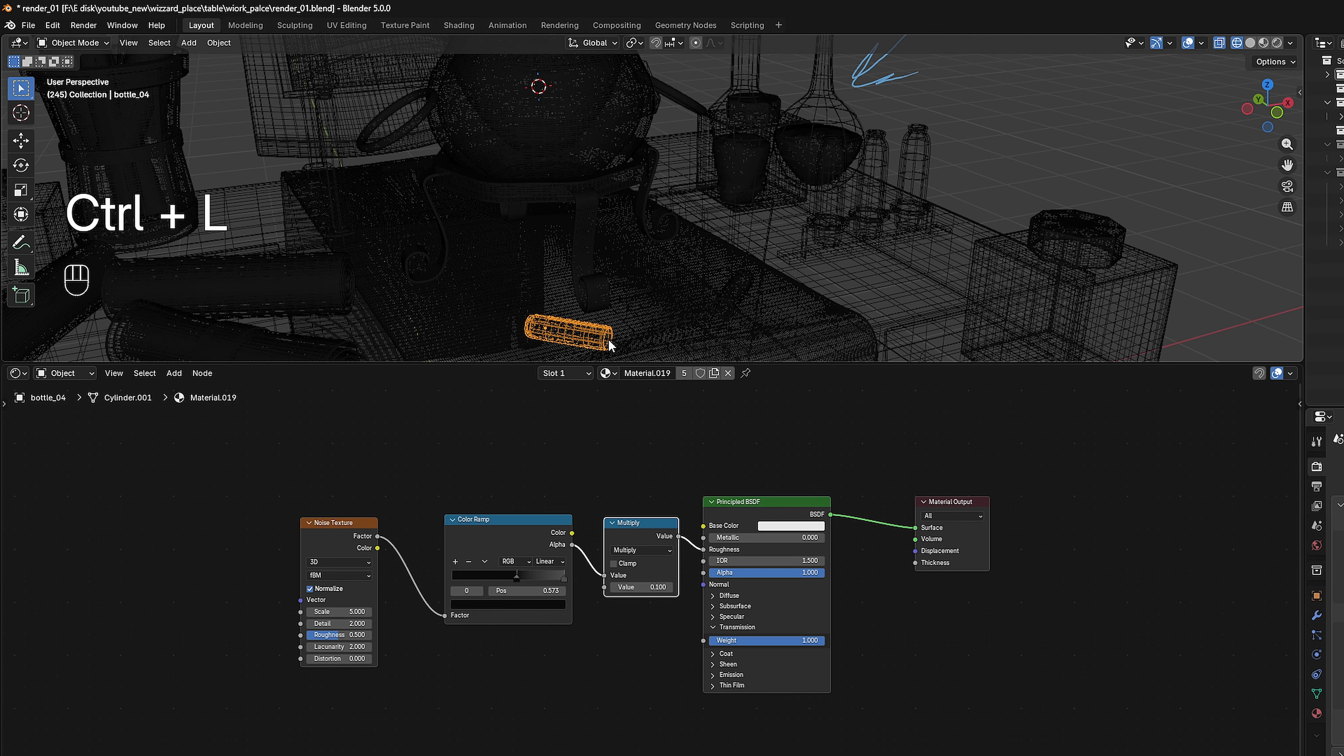
click(610, 344)
click(611, 345)
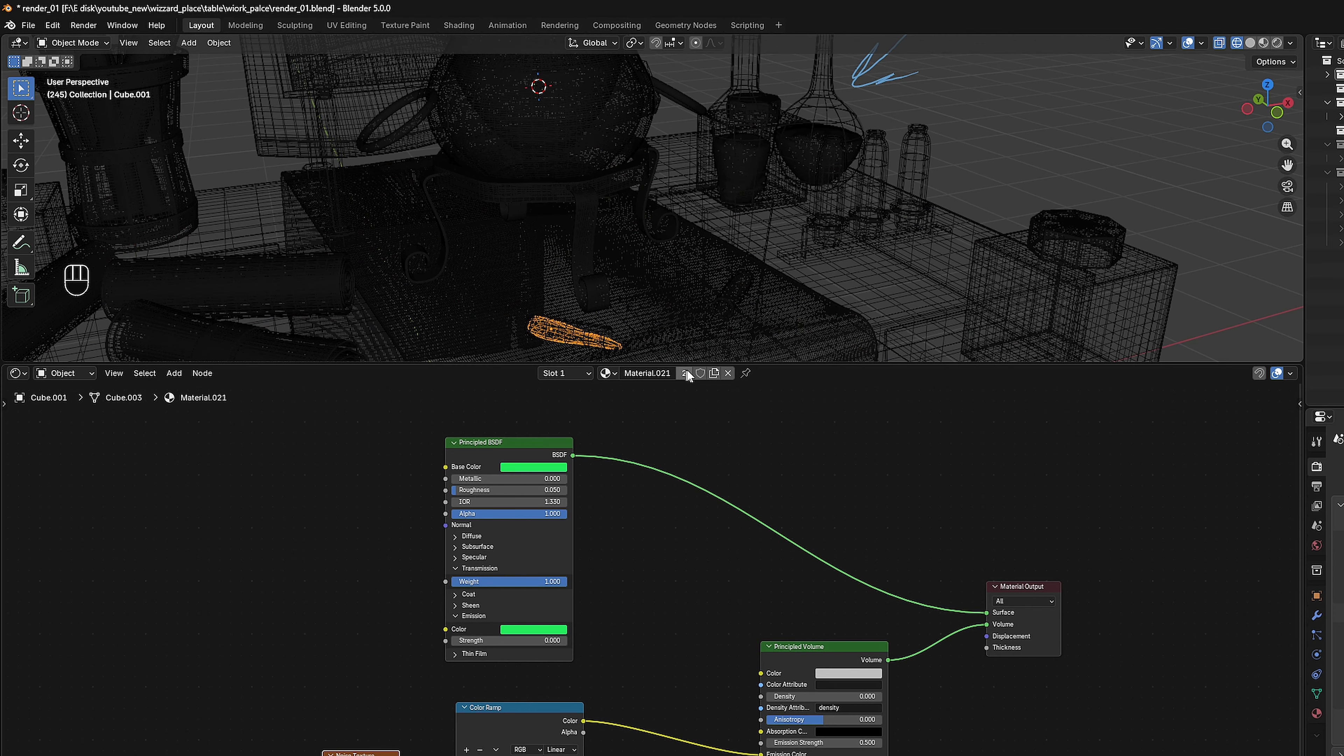
click(714, 373)
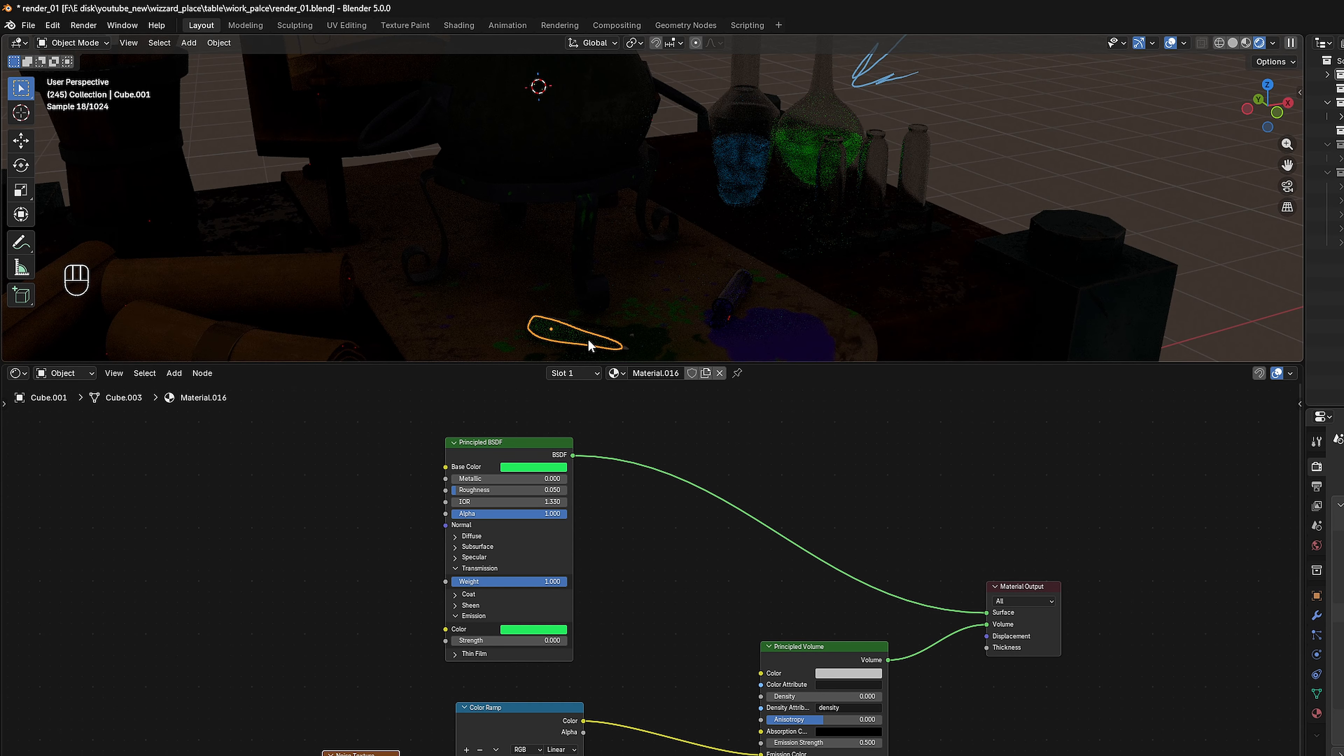
Set the green-spill vial liquid's emission colour to a slightly paler green in rendered shading.
click(536, 469)
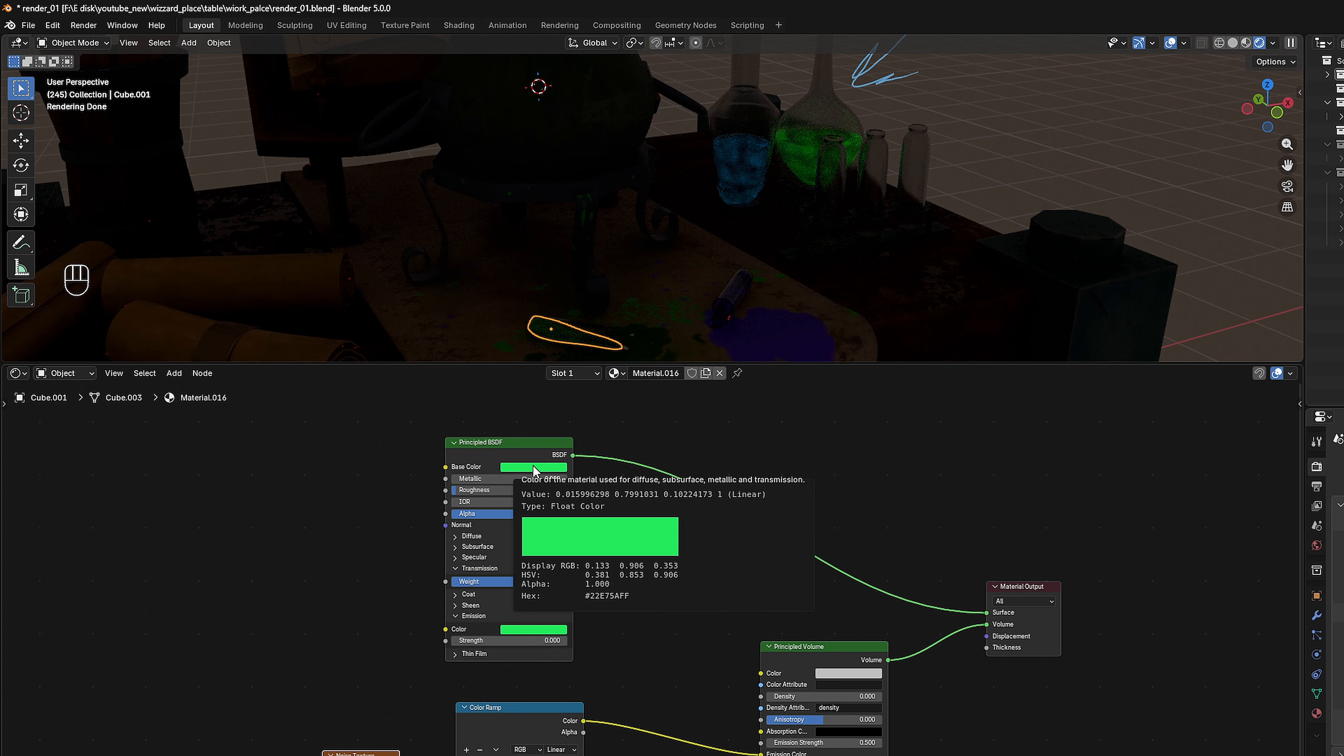
click(534, 630)
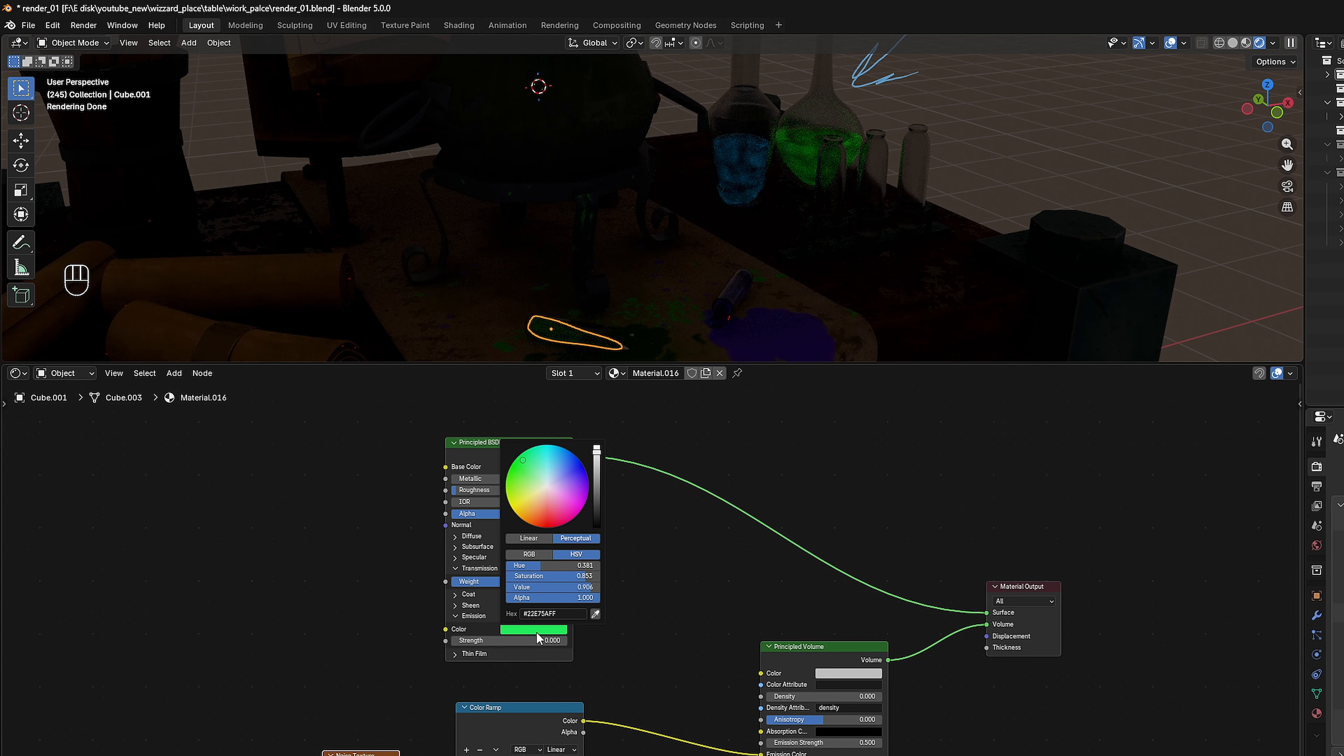
click(528, 470)
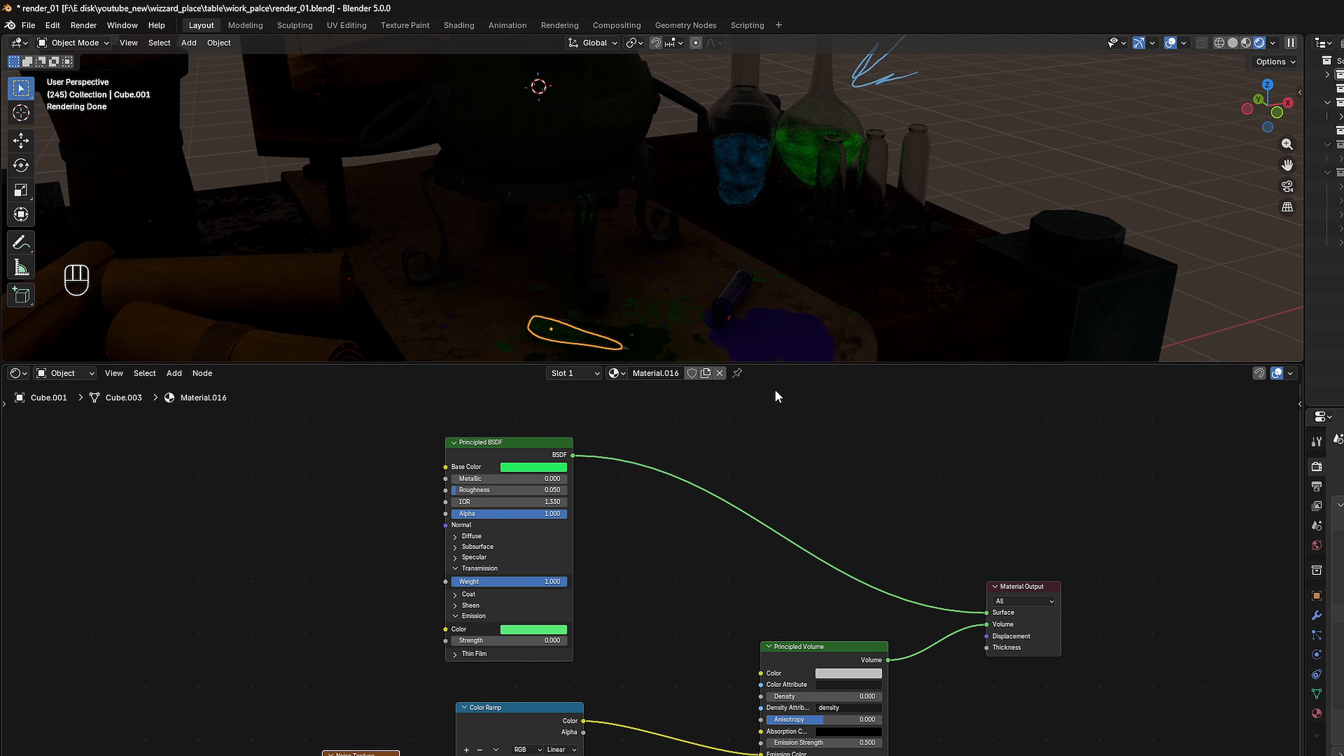
Link the green-spill vial liquid's Material.016 to the two small droplets beside the vial's mouth.
drag(789, 363, 789, 509)
scroll(702, 444, up, 4)
shift+middle_drag(702, 444, 786, 270)
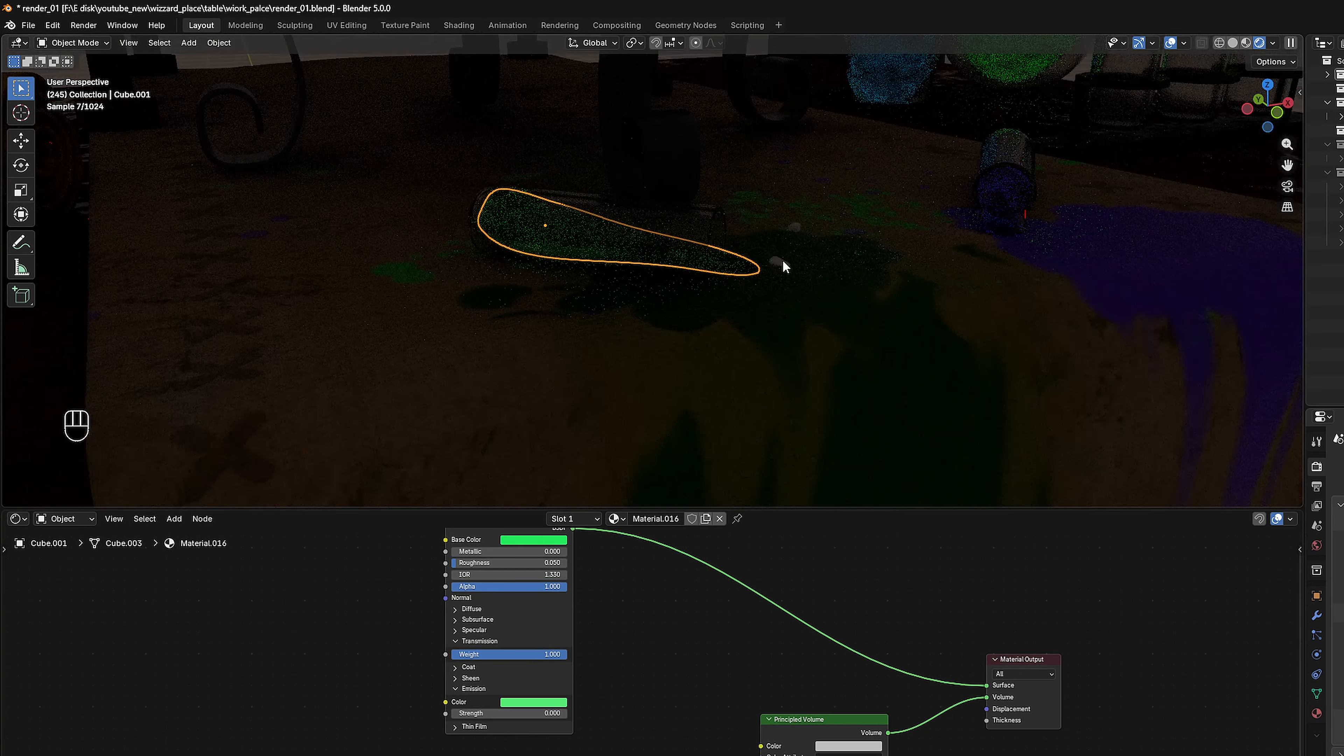
click(782, 260)
shift+click(794, 225)
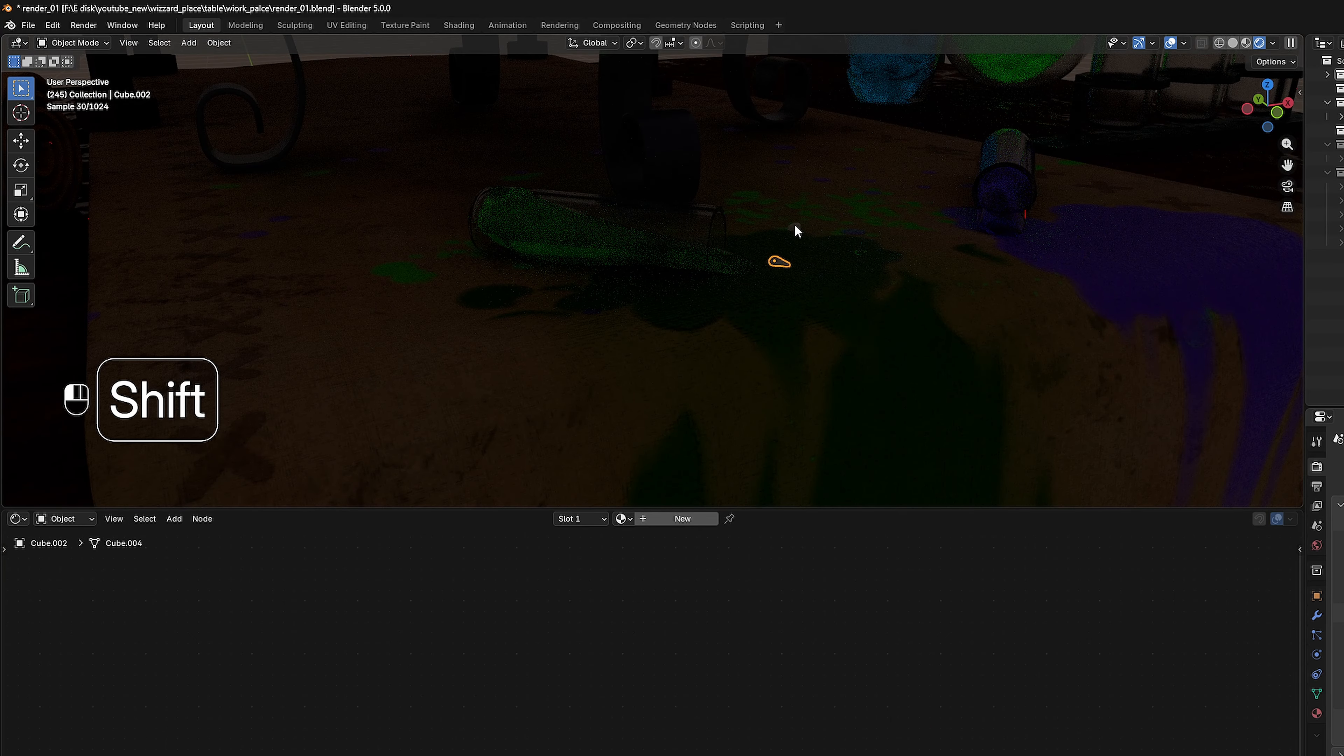
middle_drag(794, 226, 813, 277)
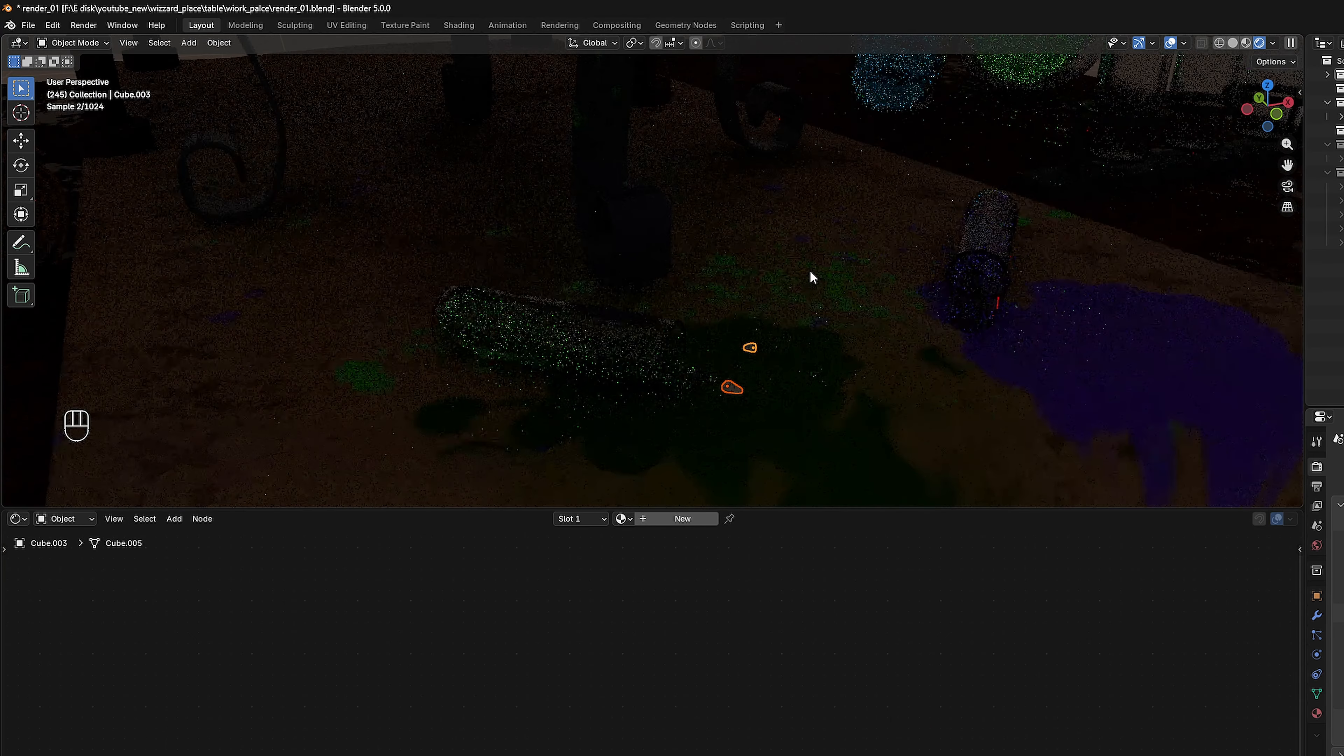
shift+click(710, 382)
key(ctrl+l)
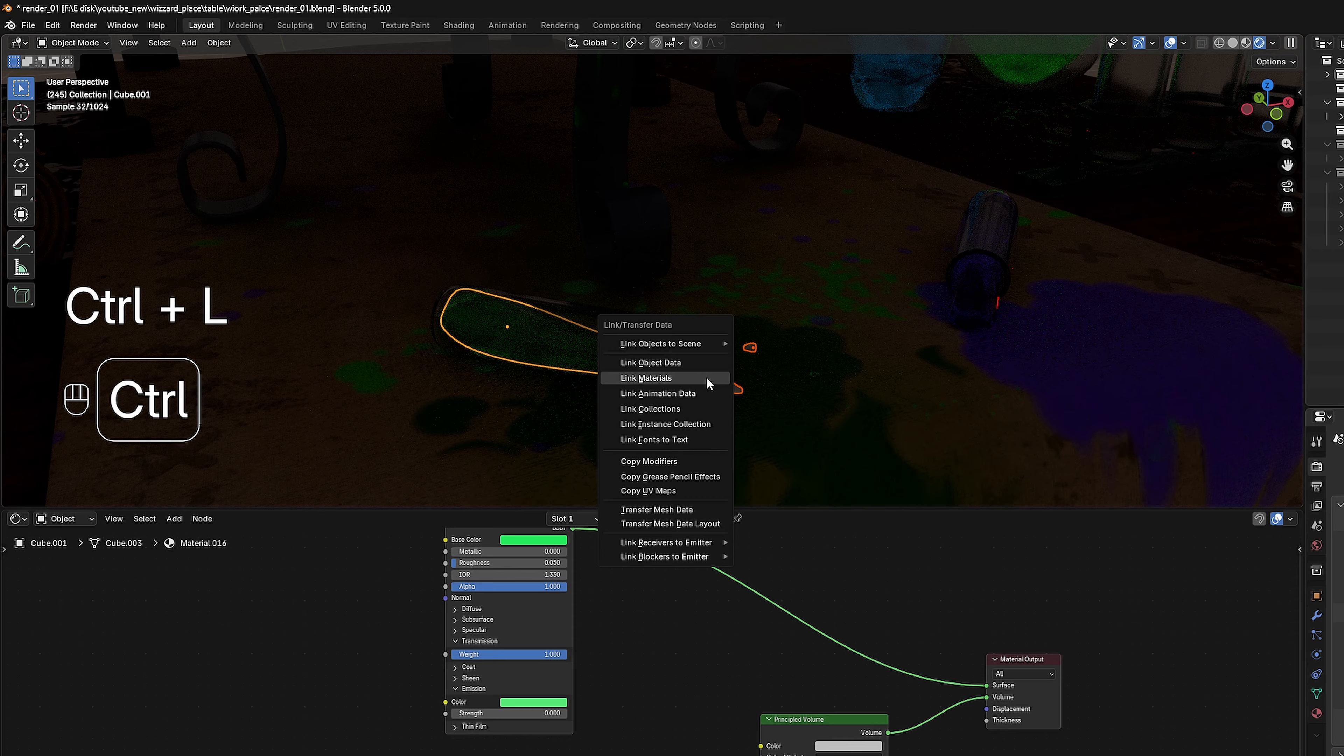
click(705, 377)
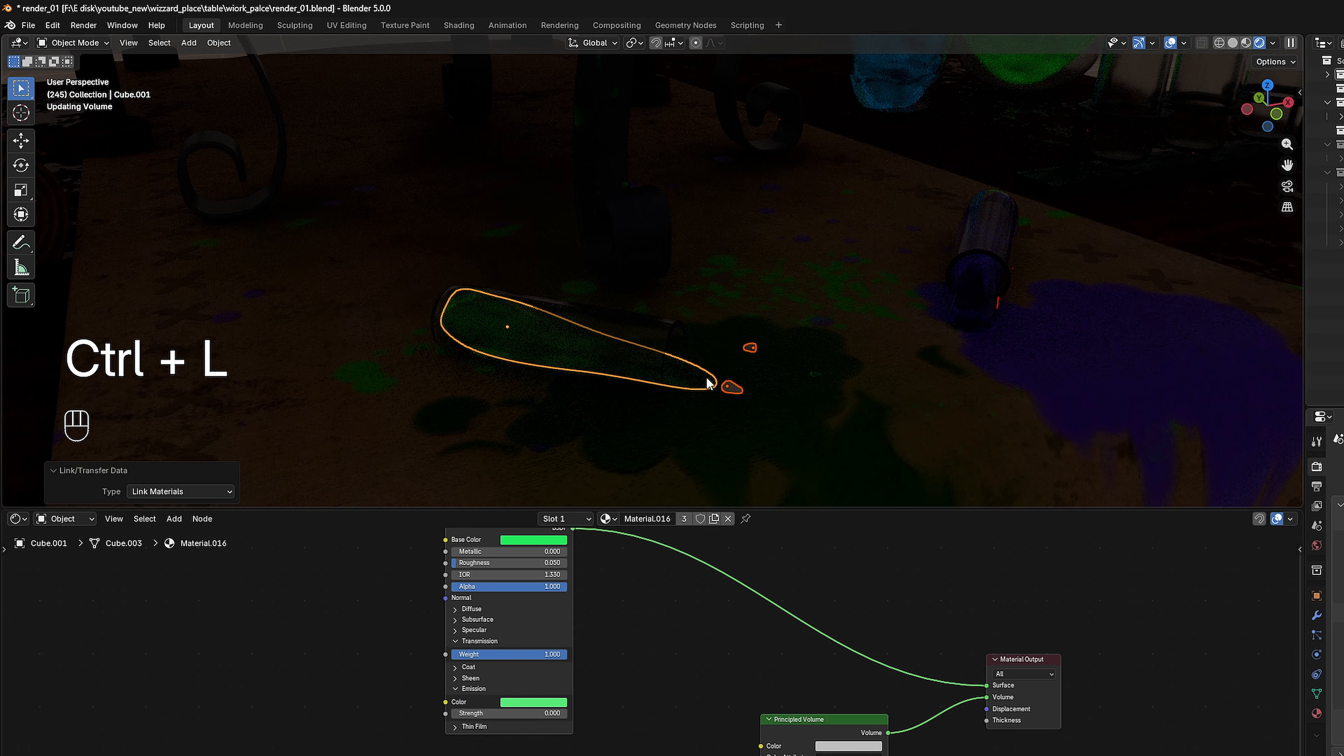
Link the round flask liquid's green Material.021 to the cauldron's liquid and its bubbles, finishing in rendered shading.
middle_drag(706, 376, 819, 372)
scroll(835, 418, down, 5)
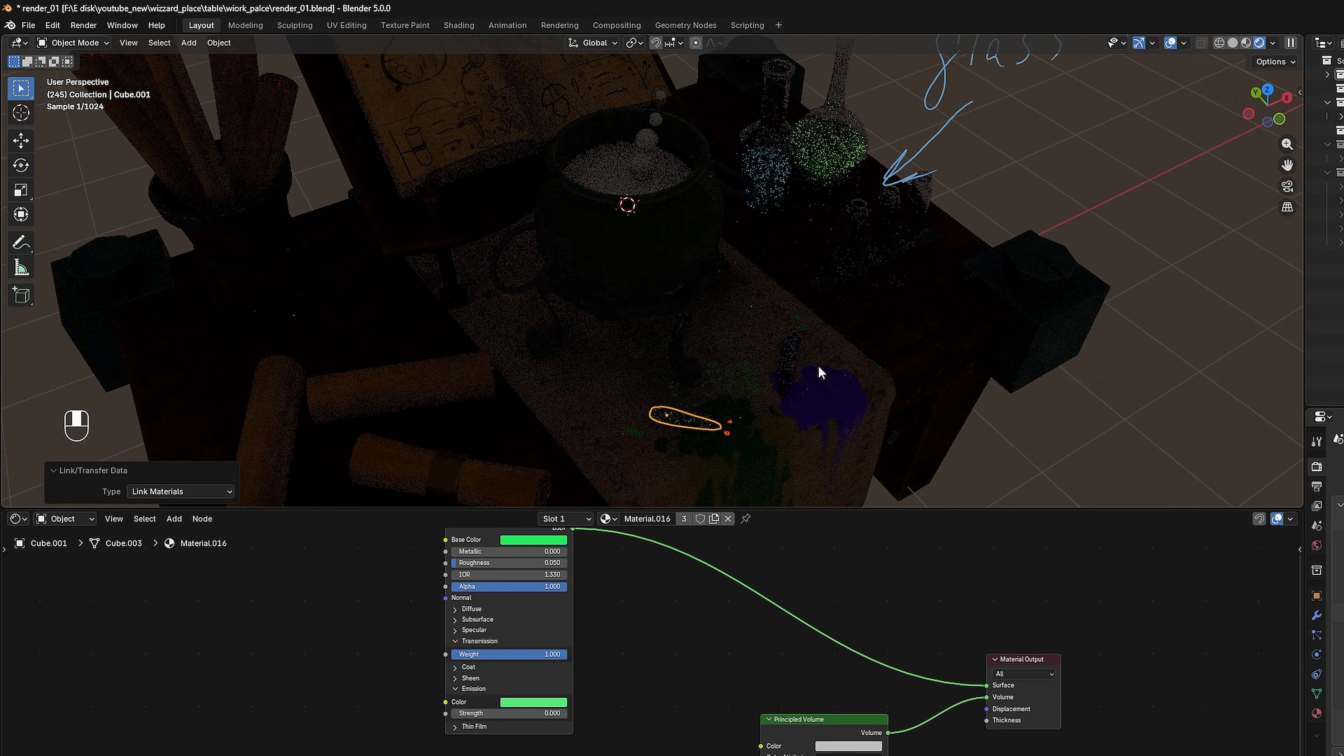
click(600, 170)
shift+click(645, 139)
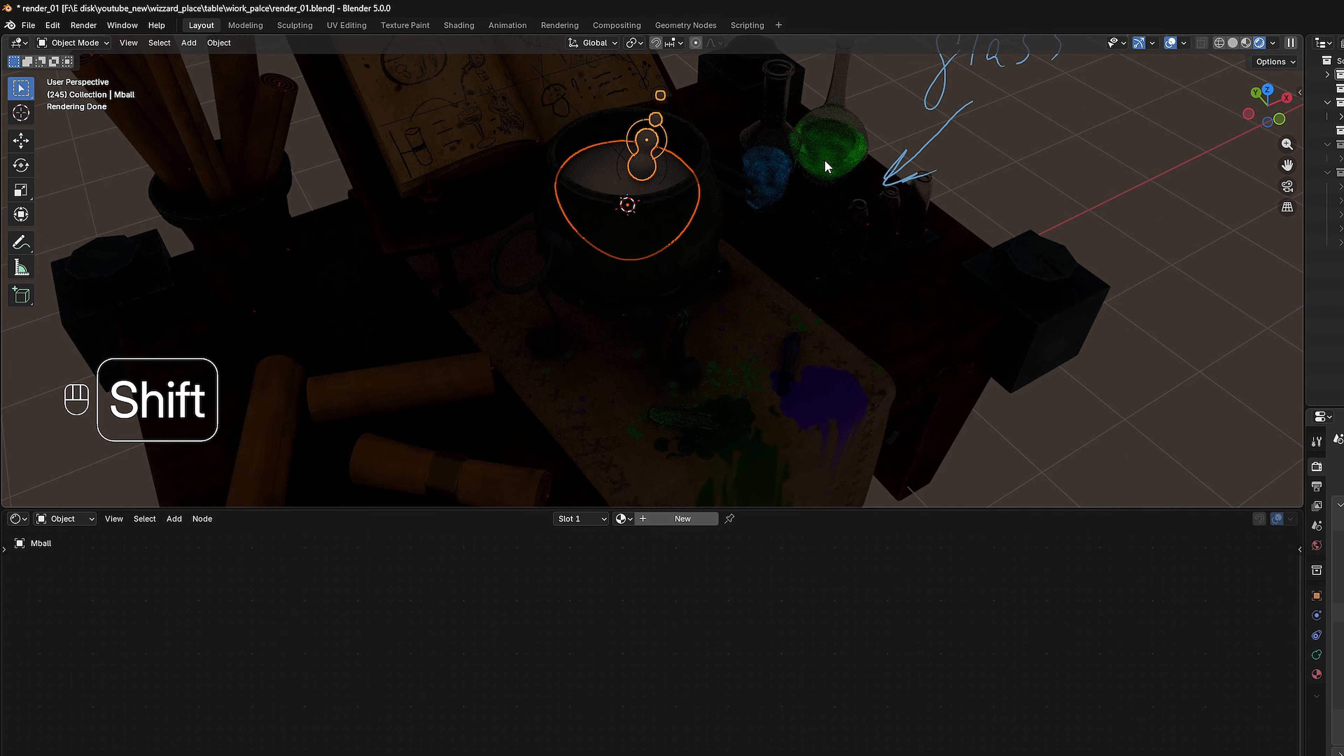
key(shift+z)
scroll(852, 184, up, 2)
shift+middle_drag(862, 177, 770, 278)
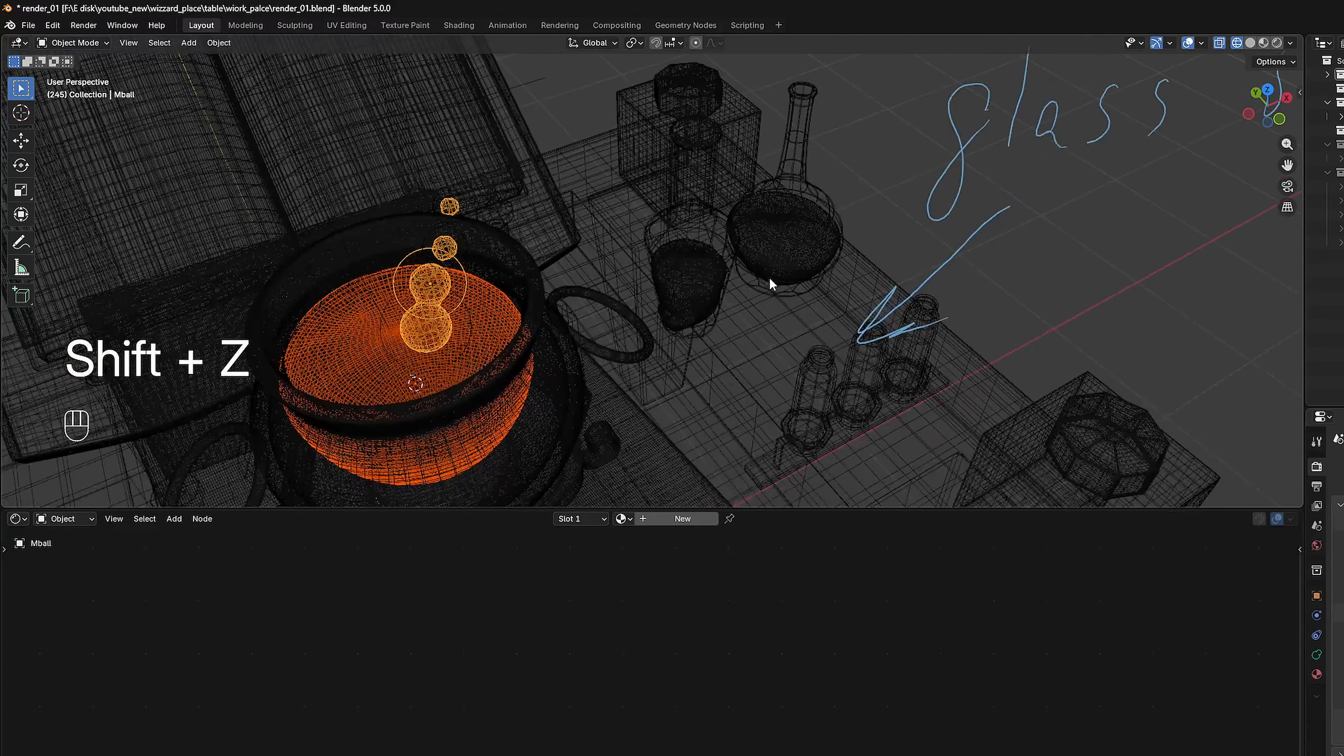
scroll(868, 219, up, 3)
shift+click(859, 200)
scroll(688, 254, down, 3)
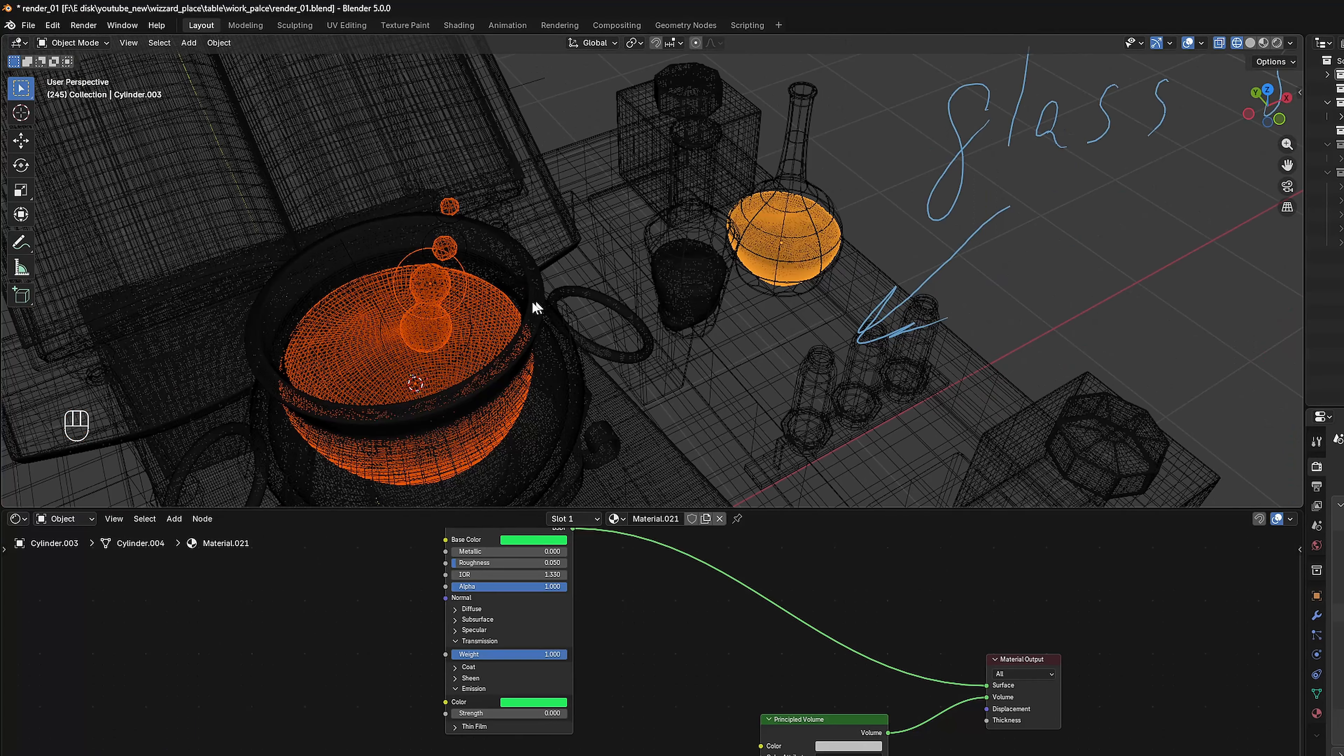
key(ctrl+l)
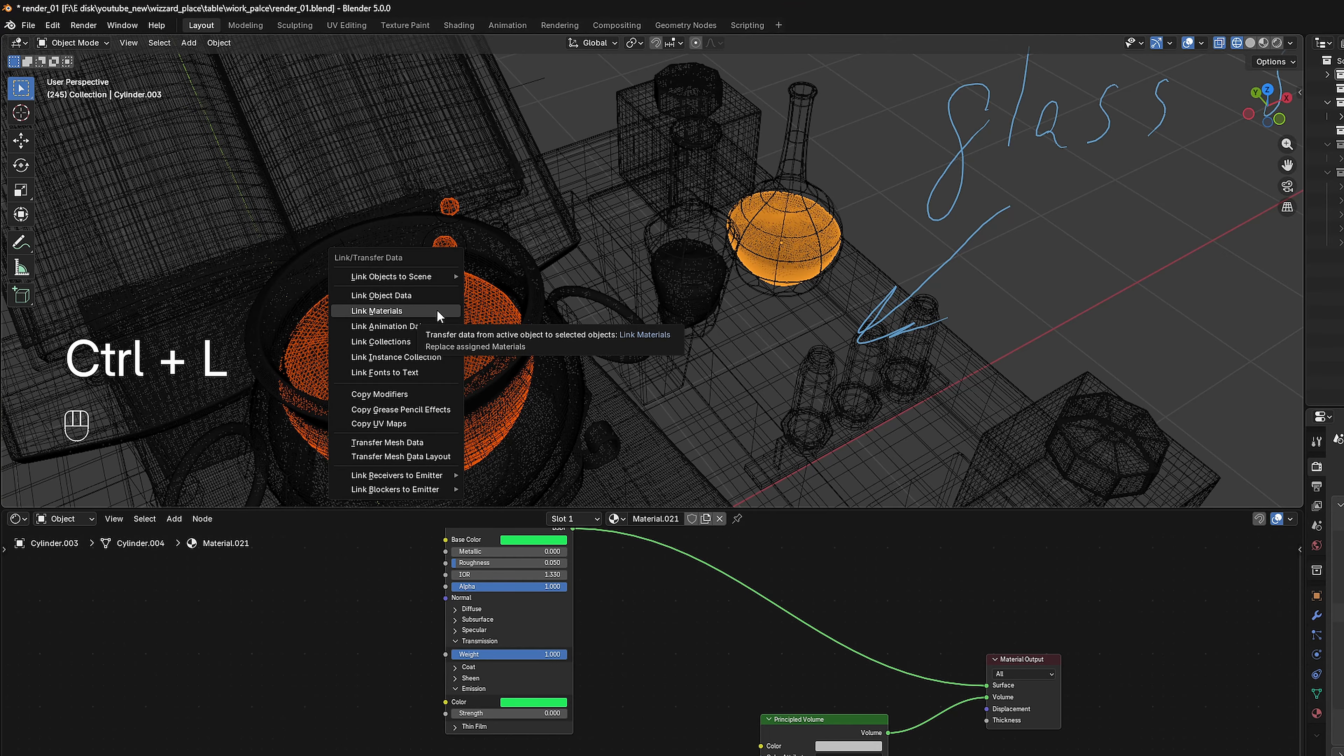
click(437, 312)
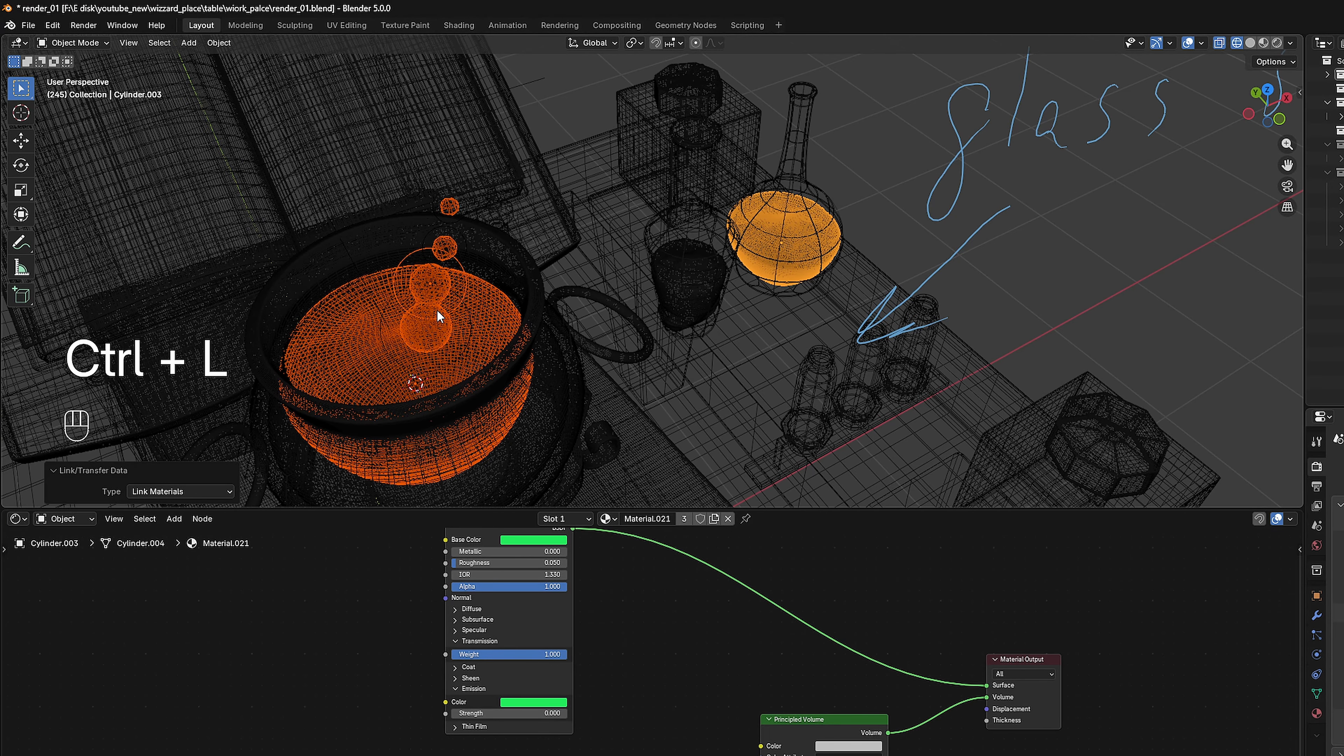
click(1276, 41)
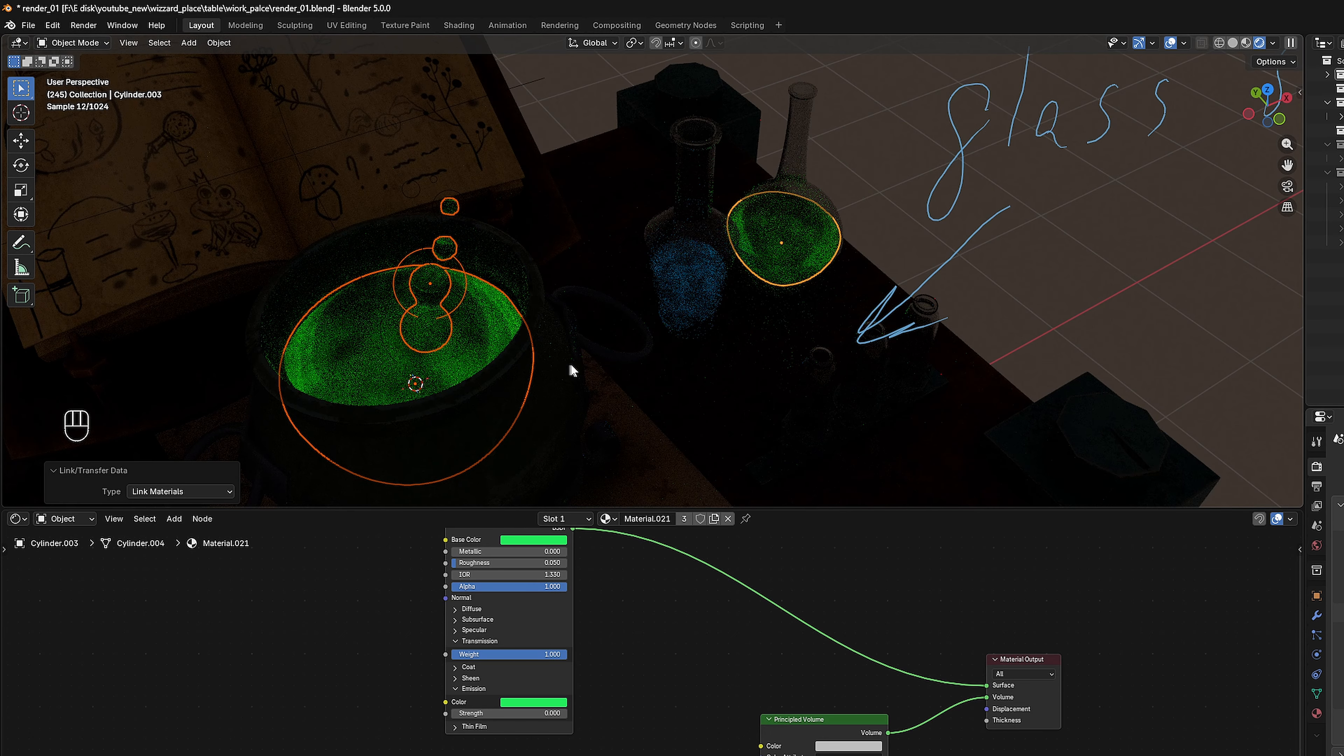
scroll(620, 355, down, 3)
scroll(660, 372, down, 4)
middle_drag(661, 374, 776, 332)
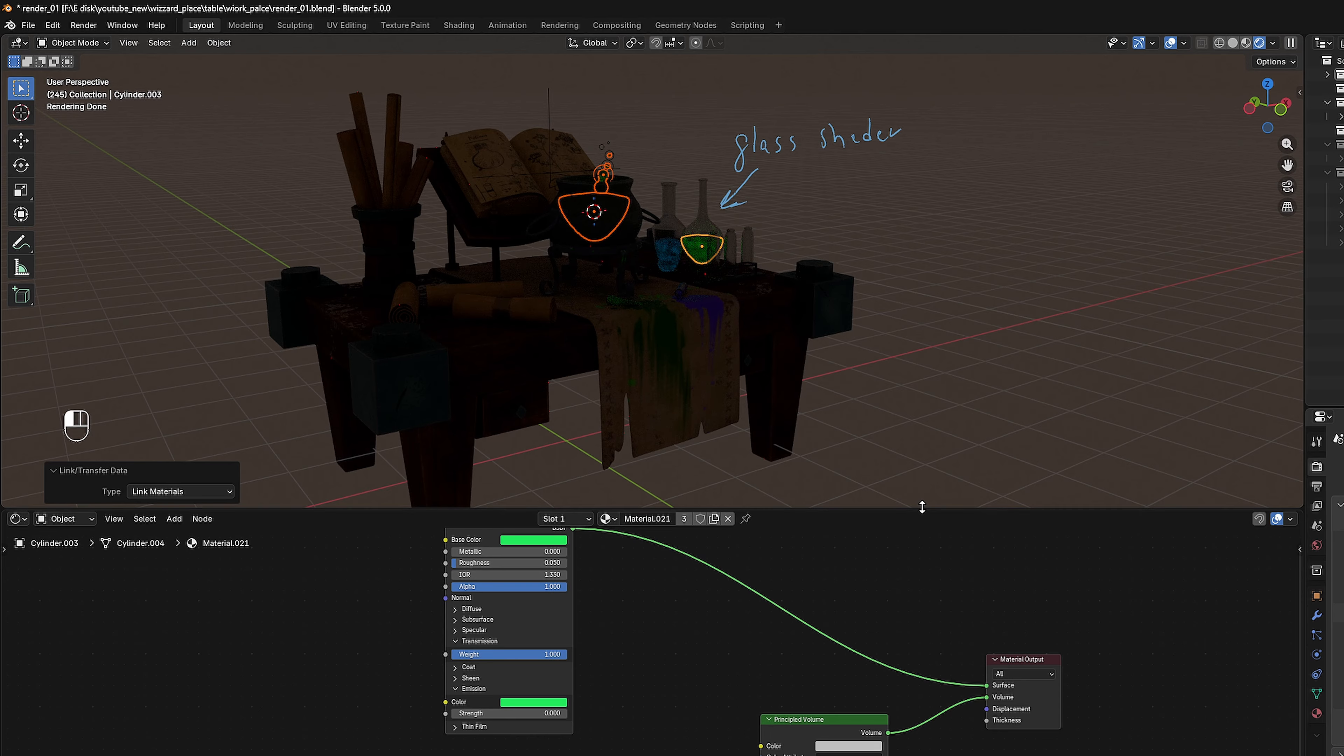
drag(927, 509, 939, 348)
shift+middle_drag(760, 479, 785, 445)
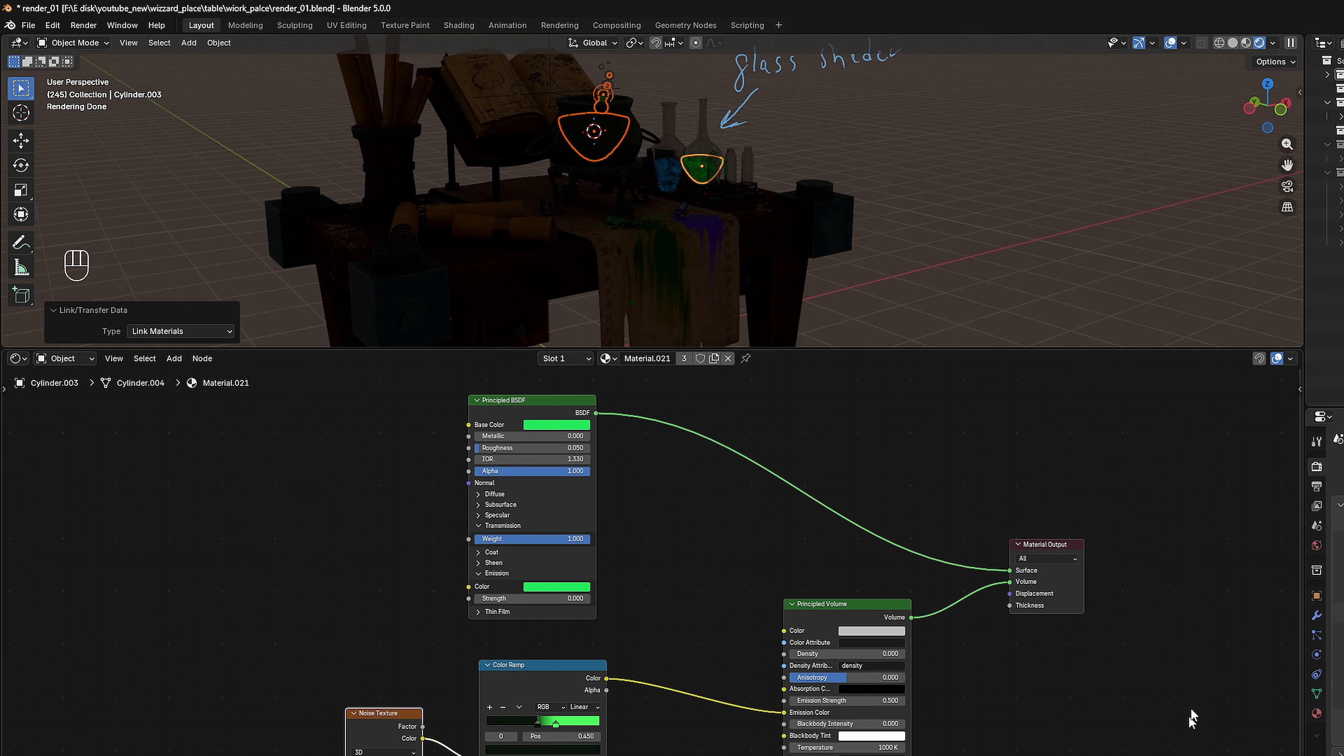
click(21, 243)
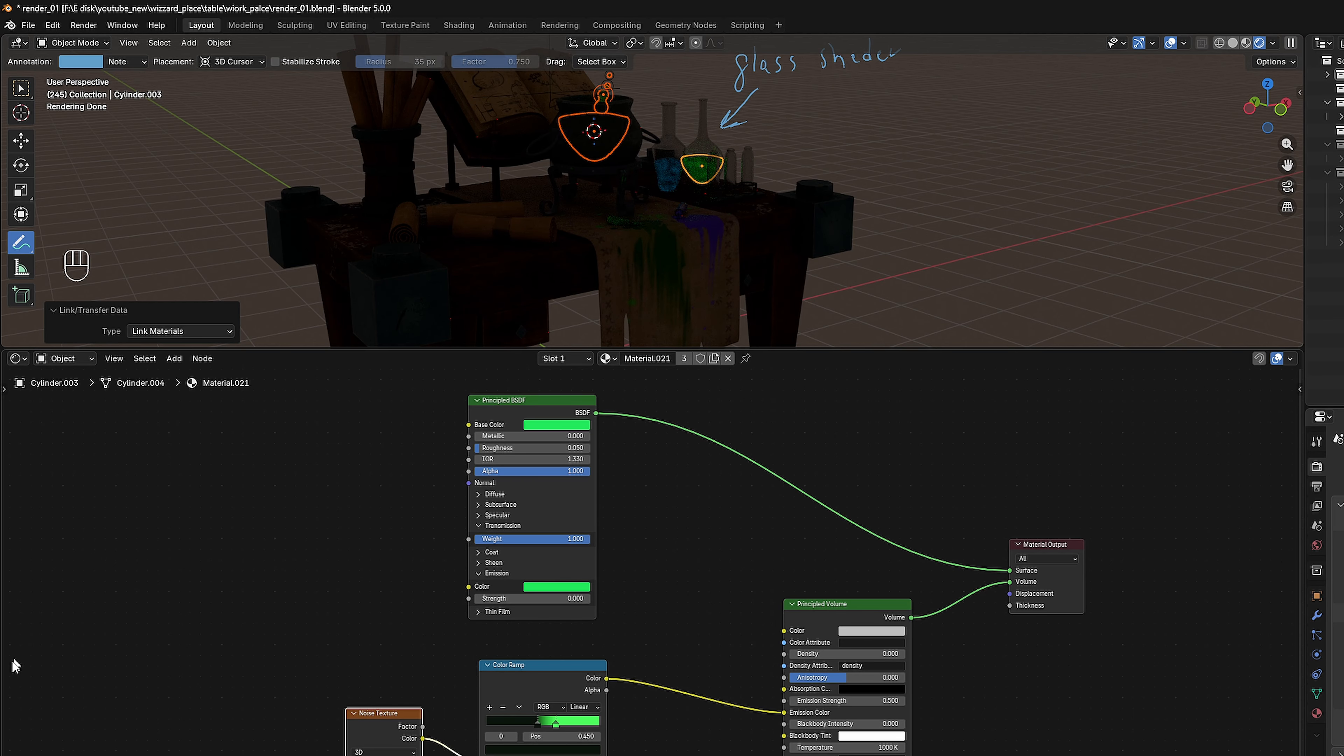
click(21, 88)
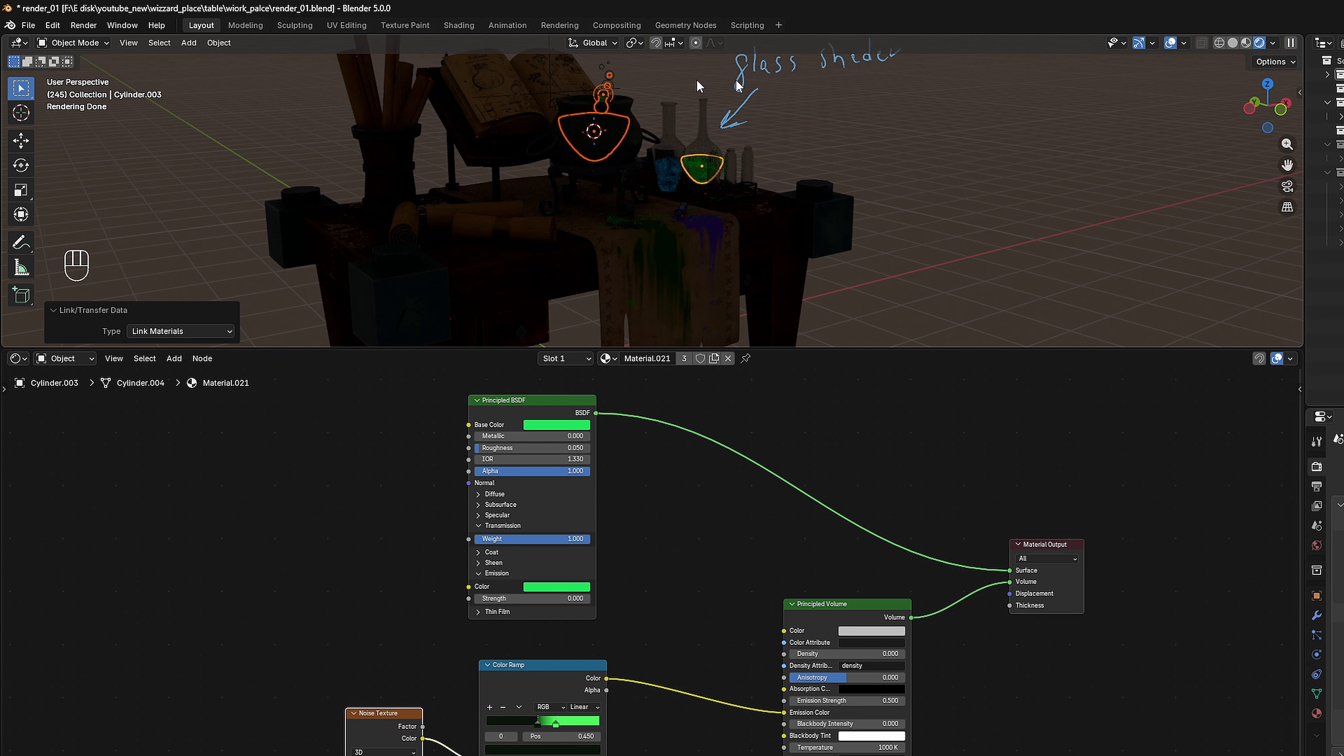
Hide the viewport overlays and join the shader editor area into the 3D viewport to show the whole table.
click(1170, 43)
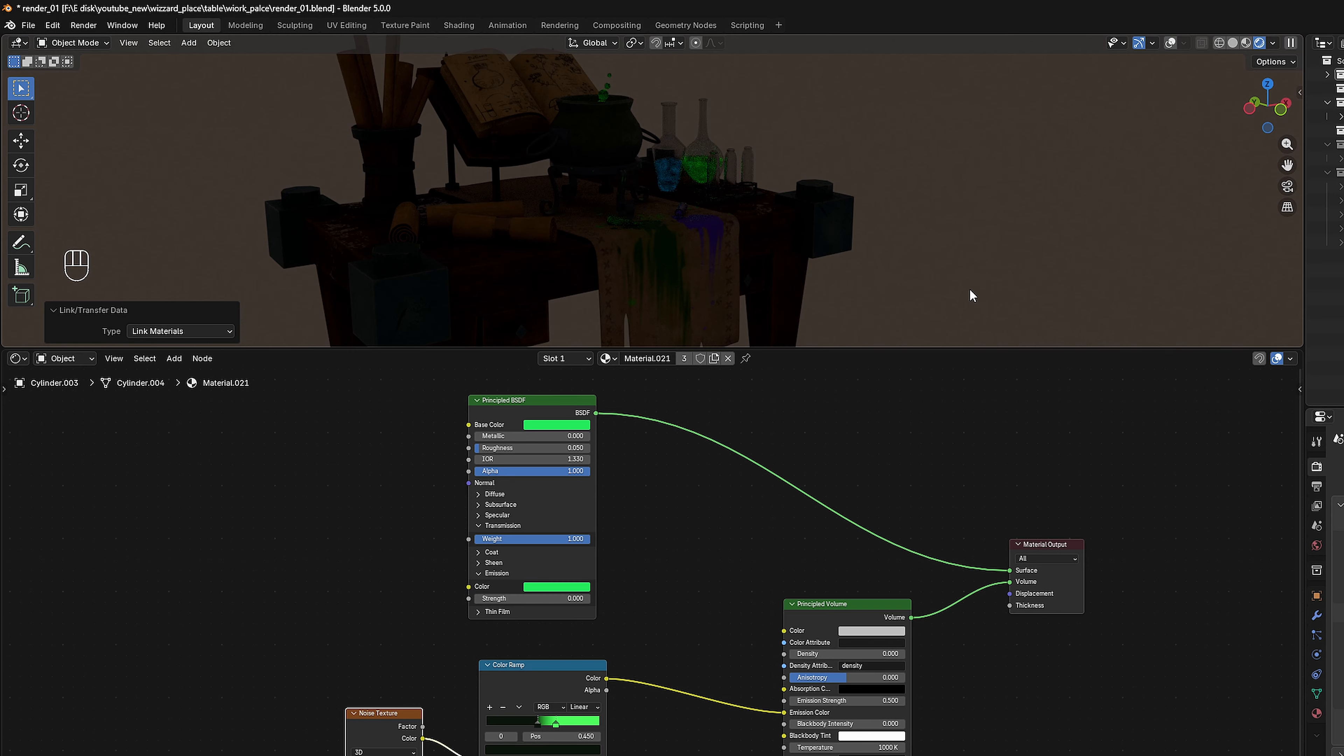
scroll(950, 318, down, 2)
drag(930, 348, 930, 400)
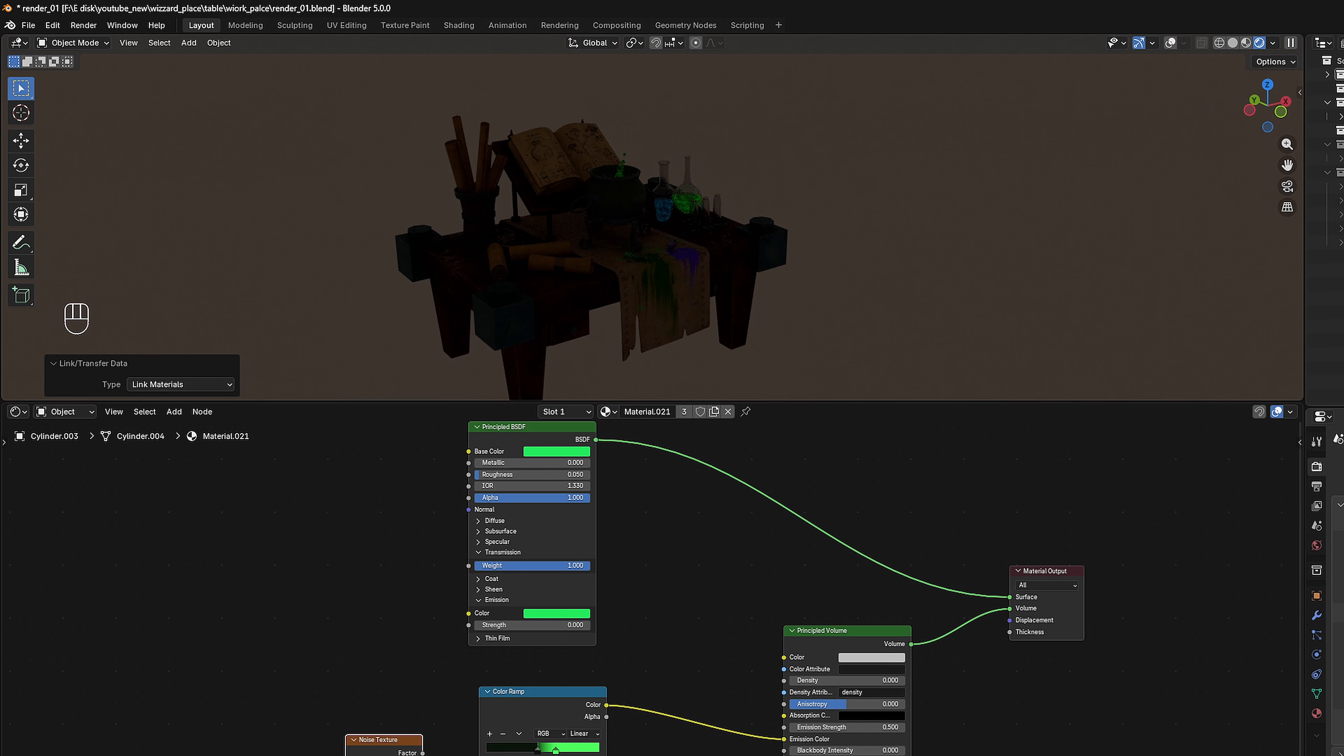
right_click(846, 401)
click(842, 401)
click(841, 401)
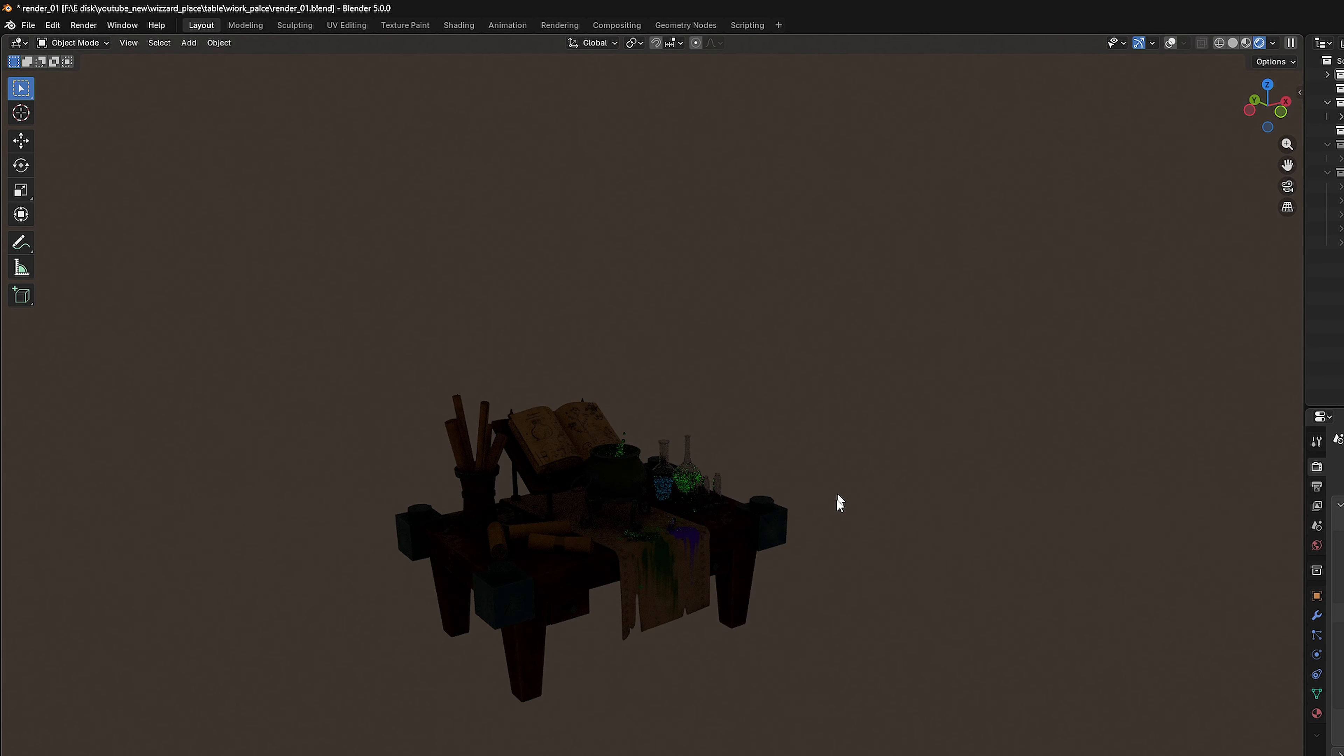
shift+middle_drag(821, 592, 897, 578)
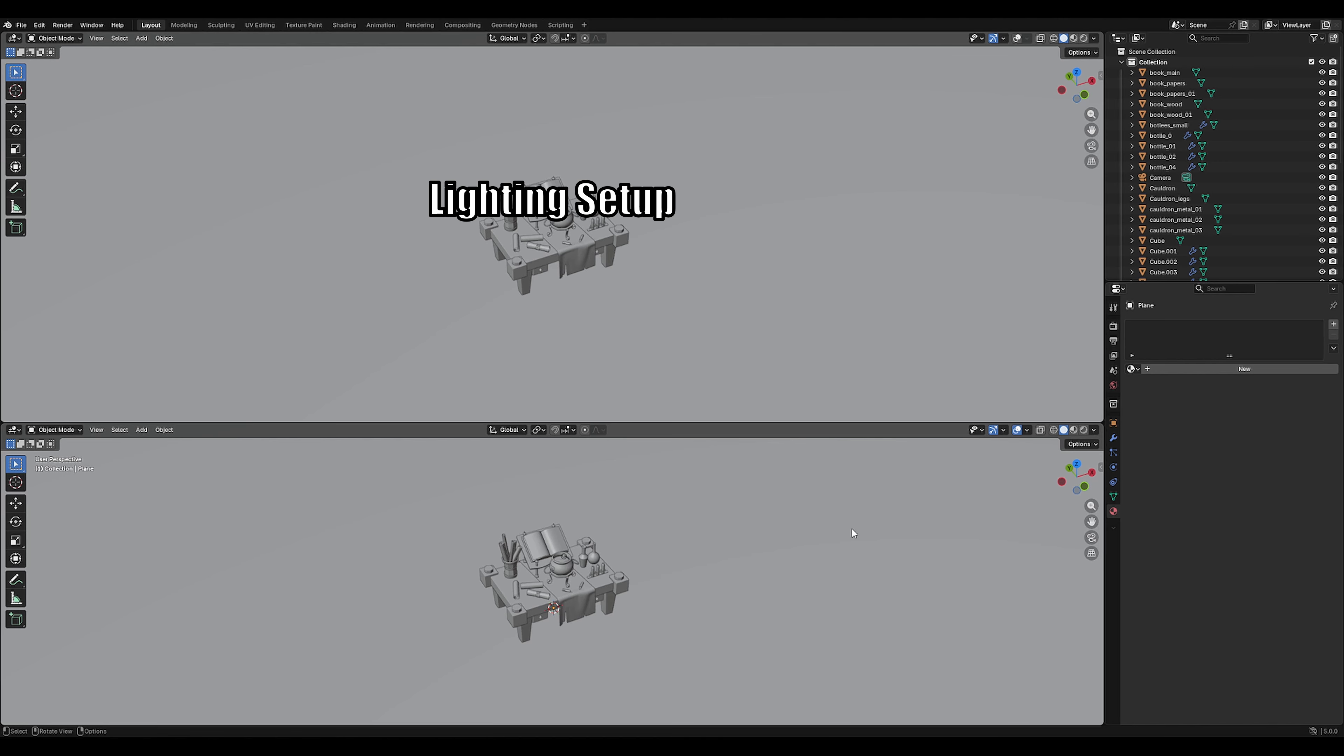
Open the ground plane's object properties and display the viewport without overlays in rendered shading.
click(1114, 423)
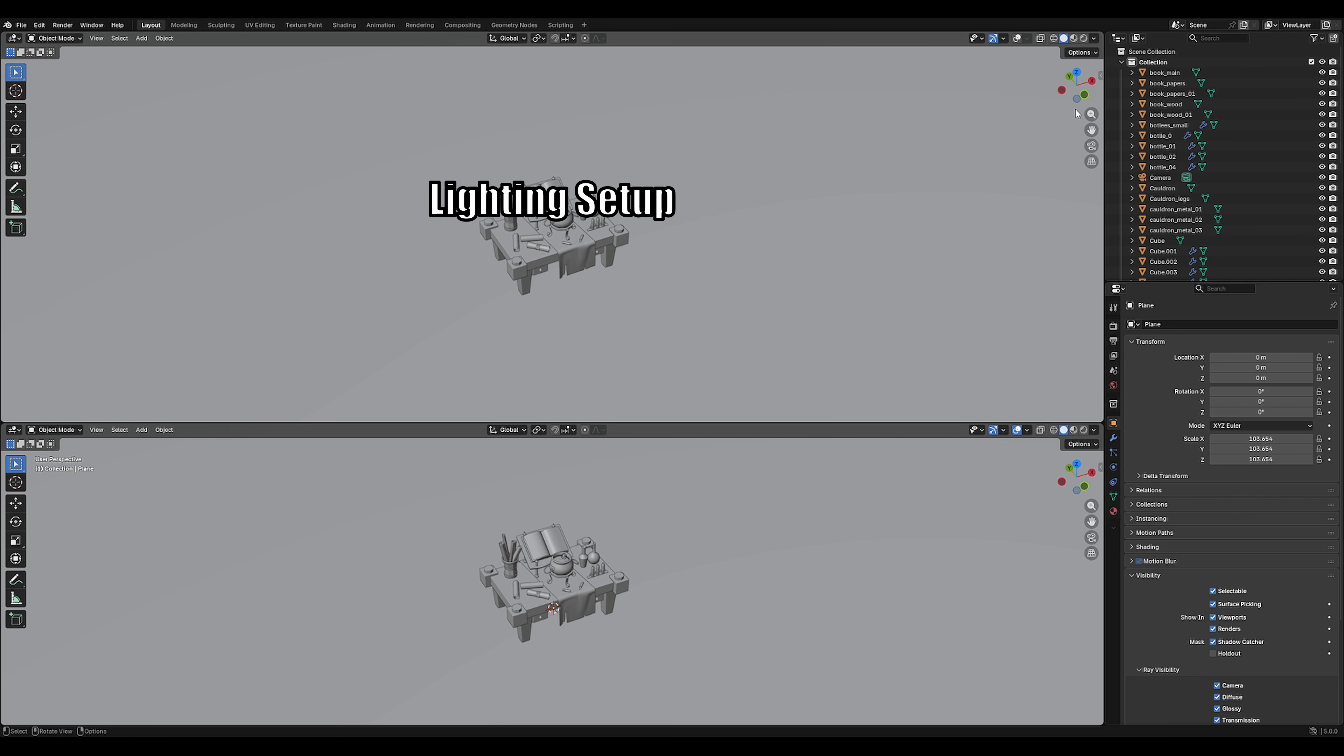
click(1083, 40)
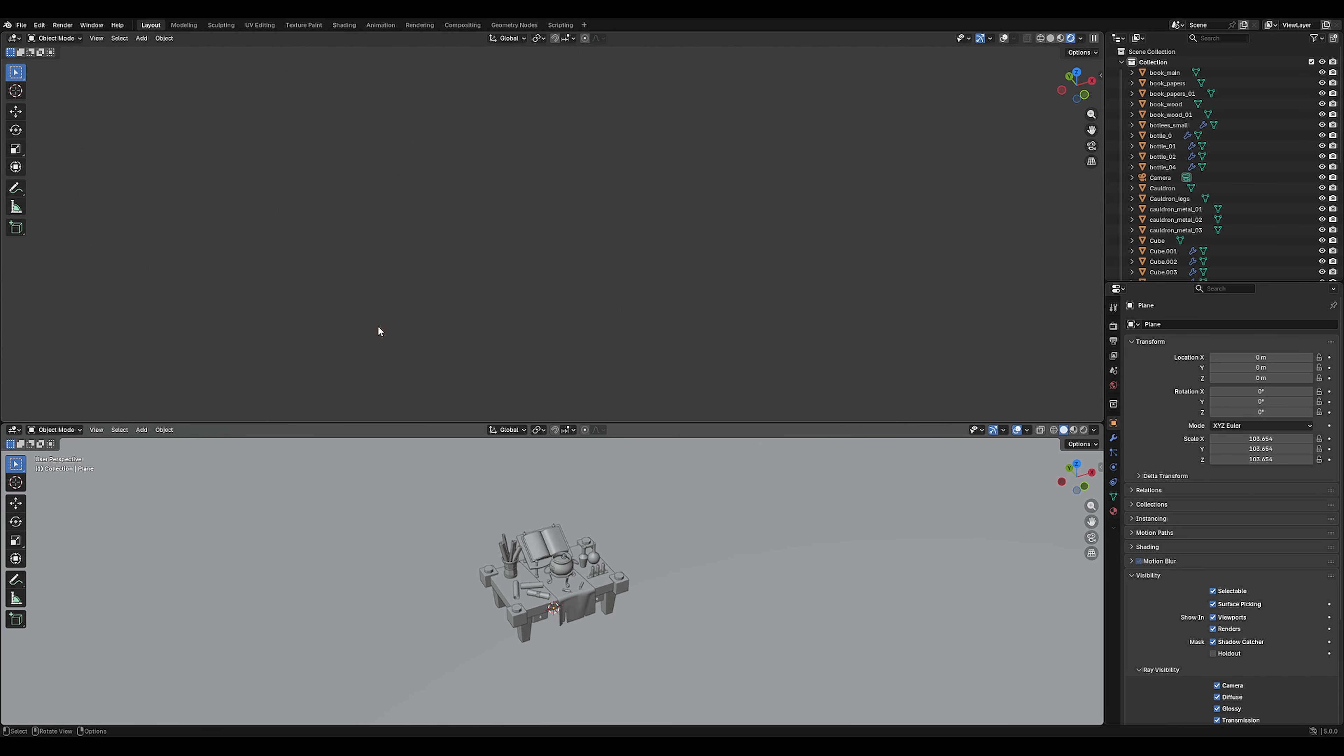
middle_drag(538, 590, 574, 587)
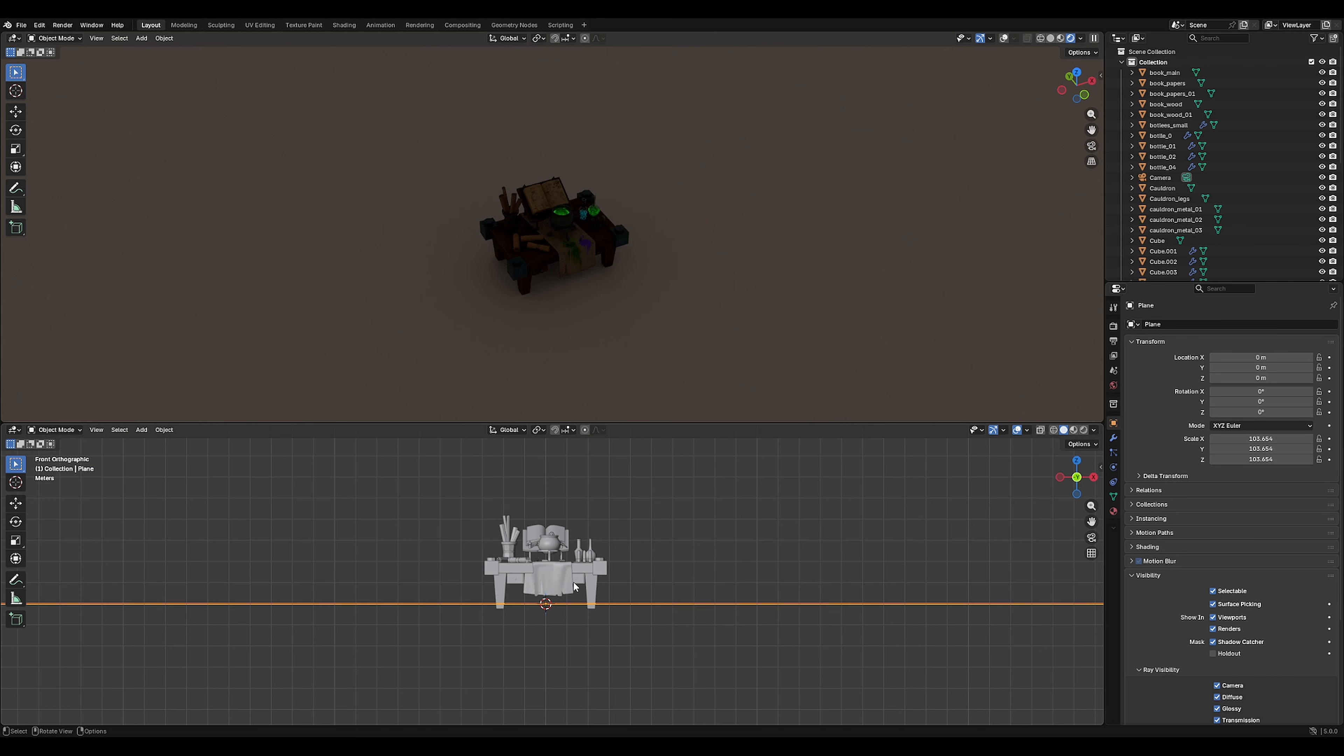
Add an area light at the origin and raise it along Z to about 4.08 m.
key(shift+a)
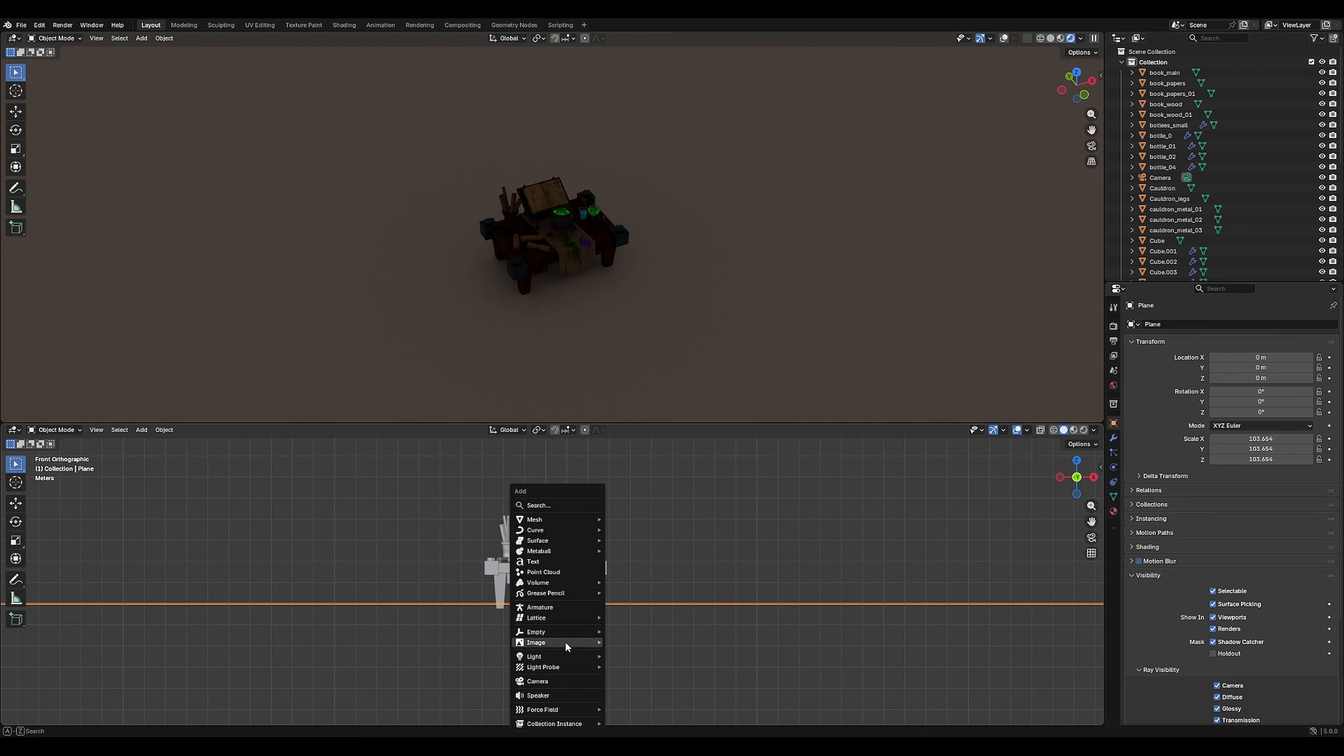
mouse_move(566, 656)
click(641, 690)
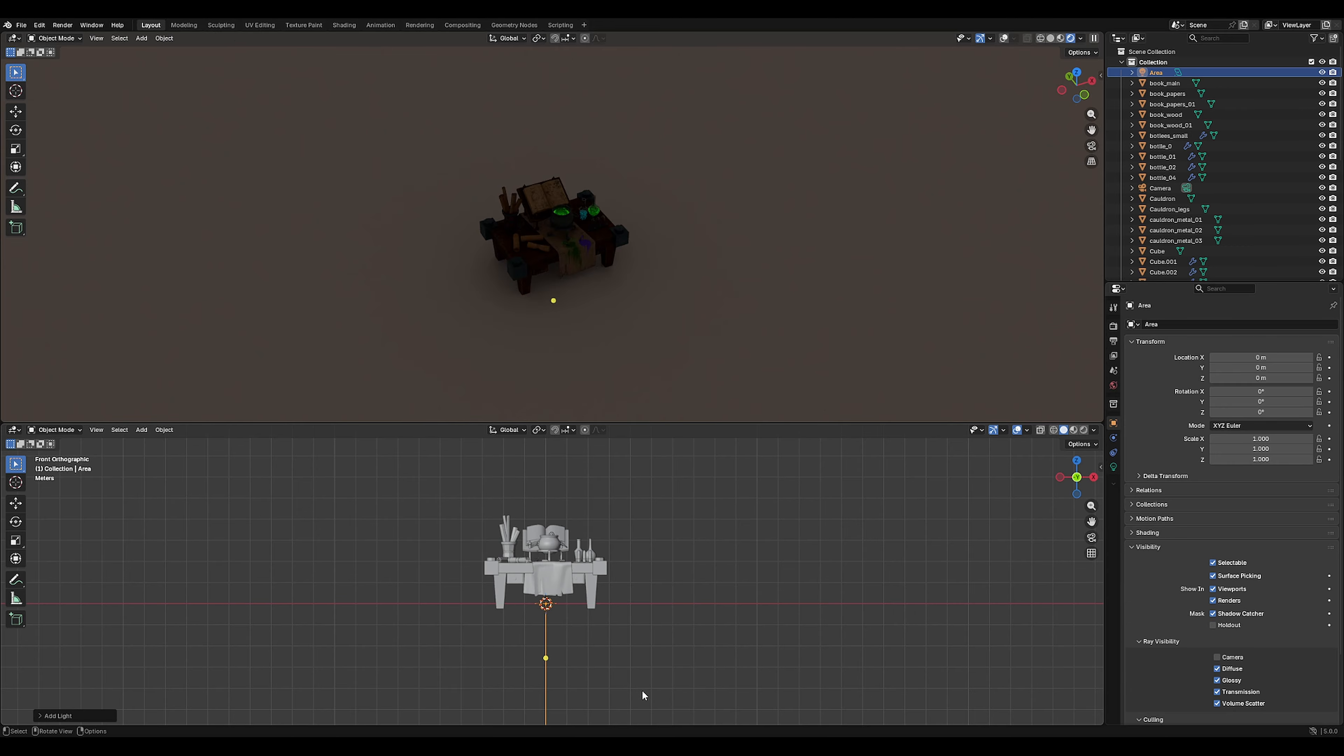
alt+middle_drag(620, 650, 724, 637)
key(g)
key(z)
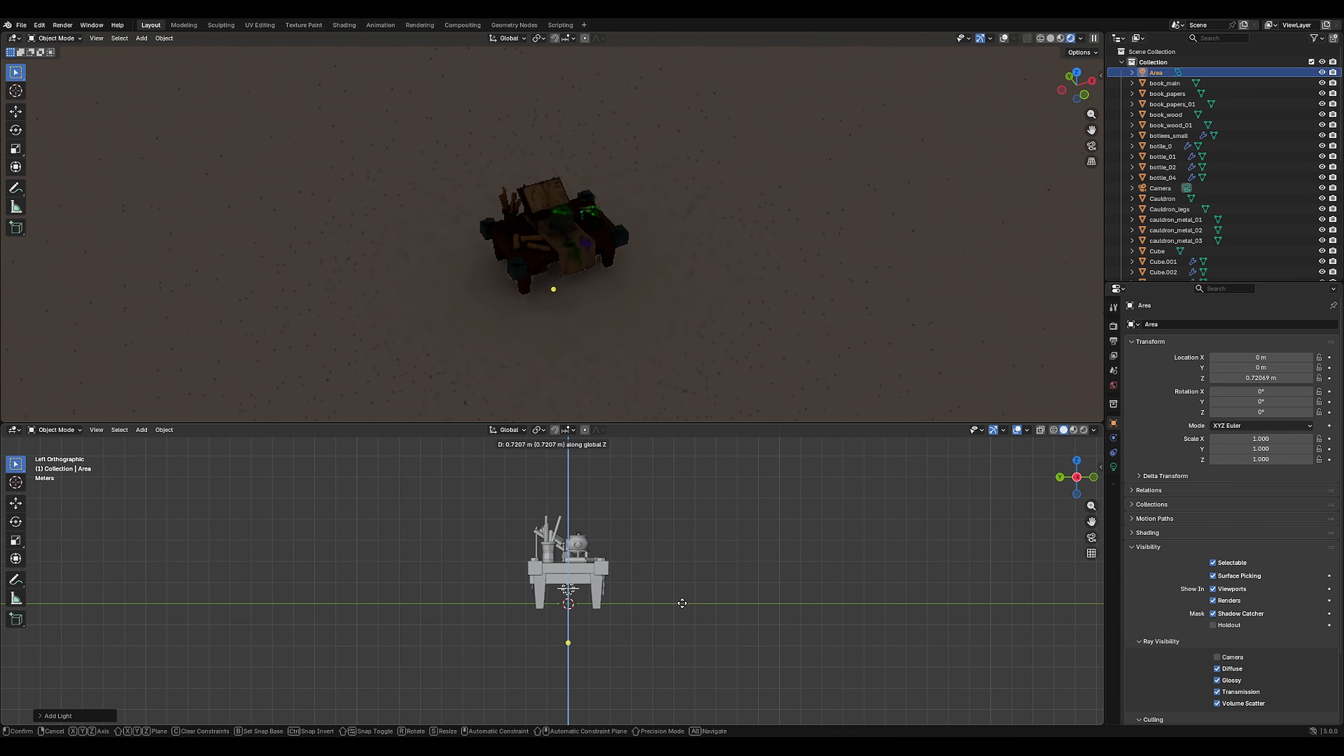
click(693, 535)
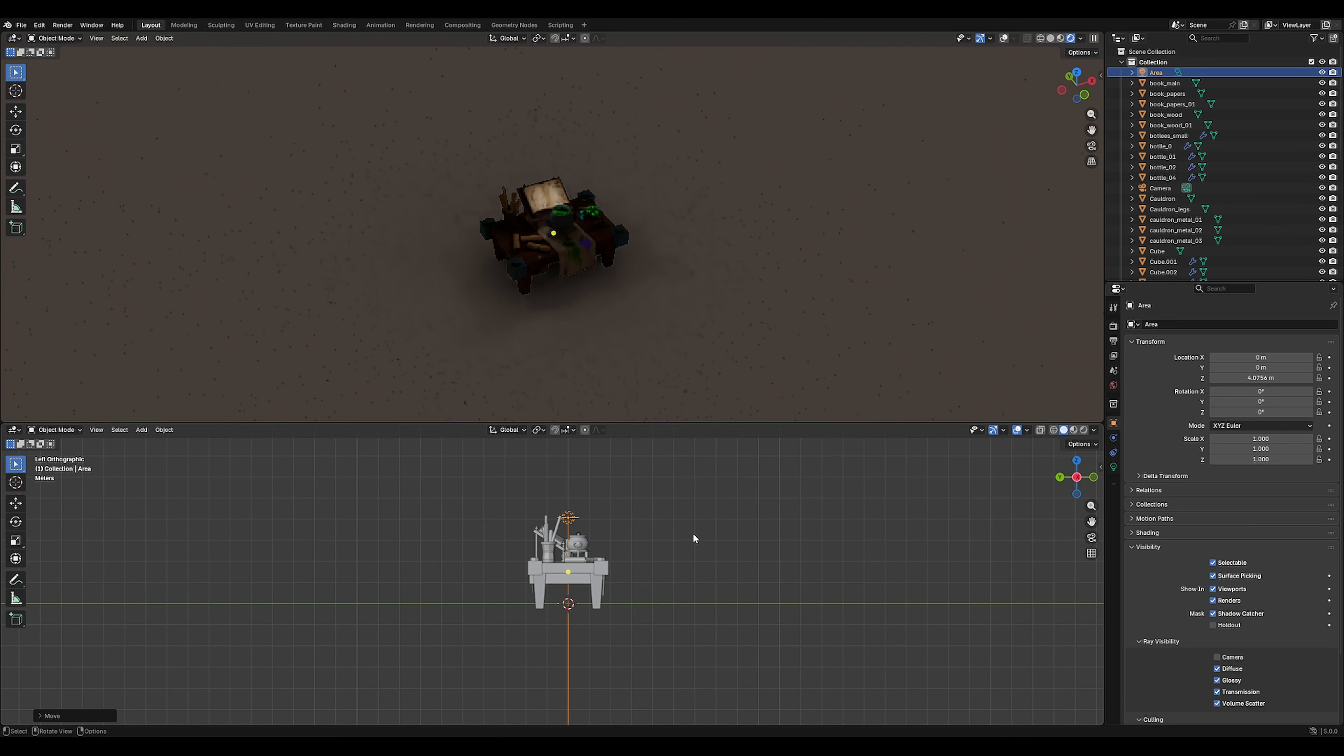
Rotate the area light to about -87.8° on X and move it behind the table to about Y 4.42 m, Z 1.67 m.
key(r)
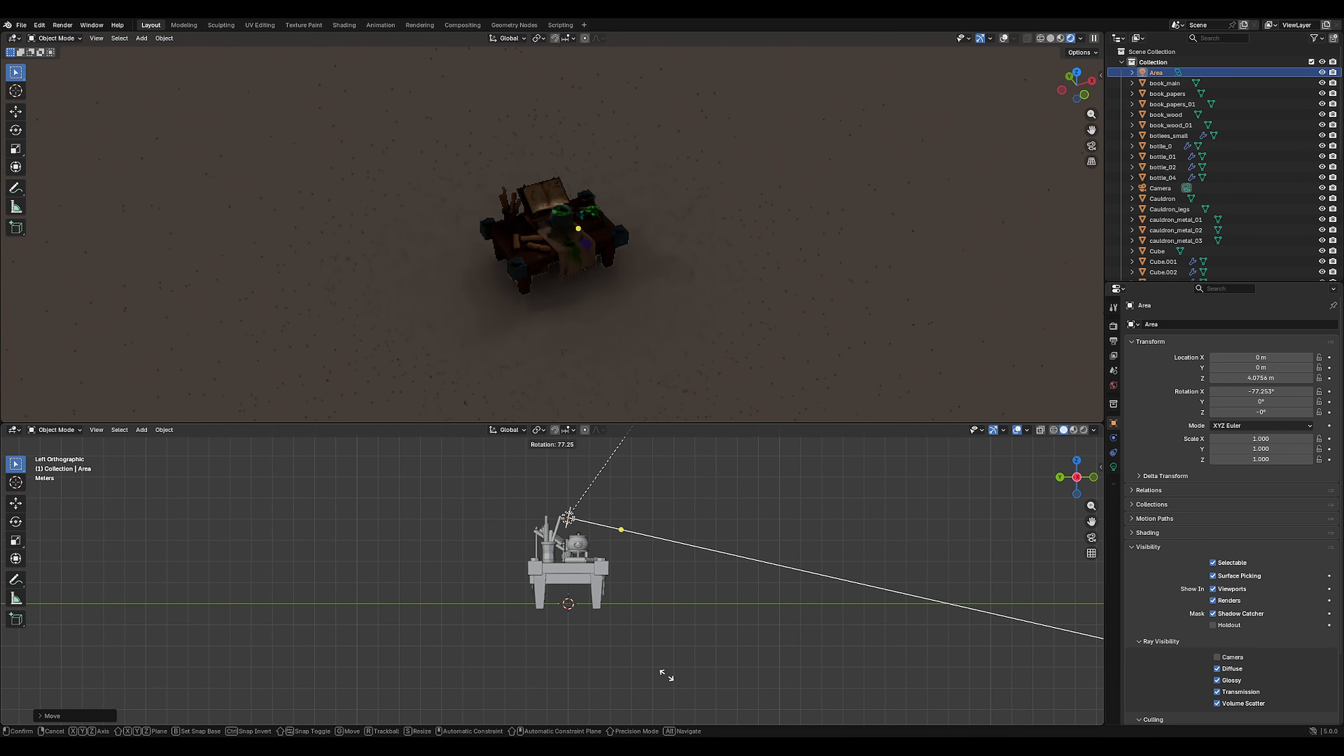
click(655, 638)
key(g)
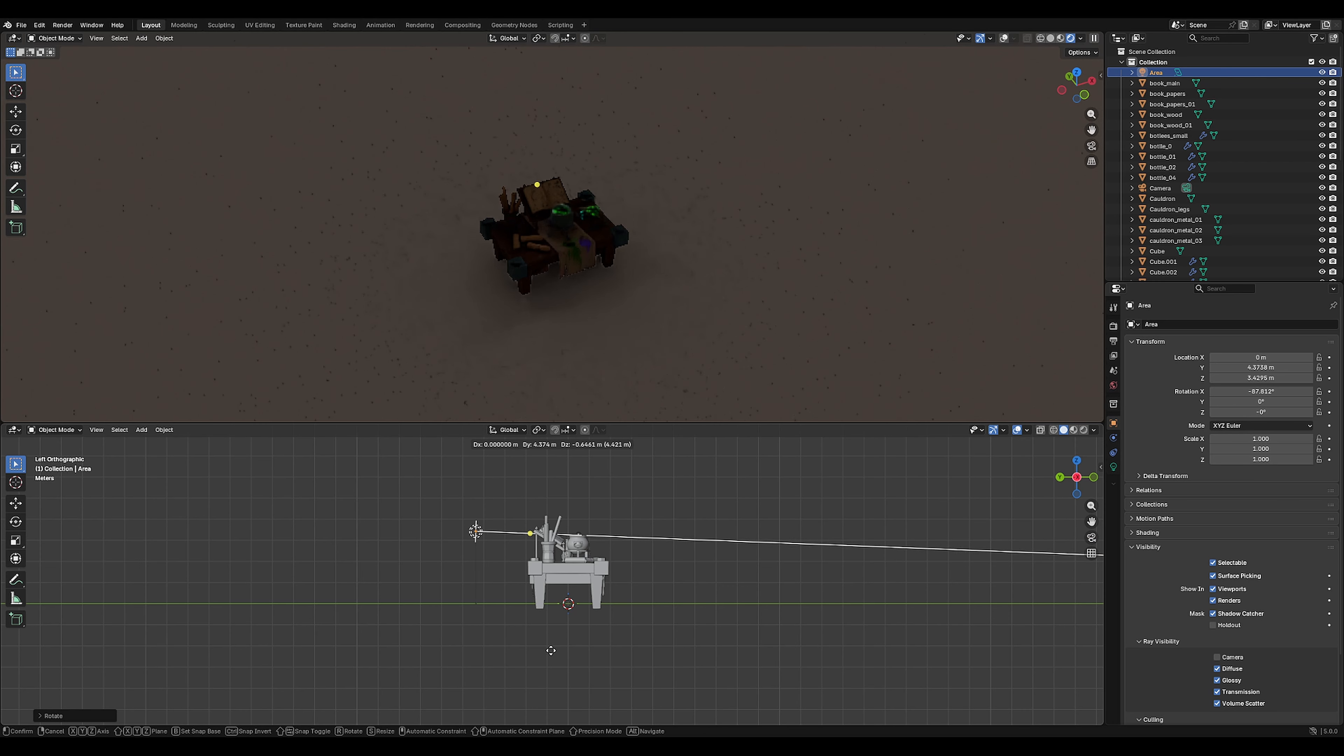
click(558, 685)
Scale the area light up to about 6.37 and move it farther behind the table, to about Y 8.4 m, Z 2.29 m.
key(s)
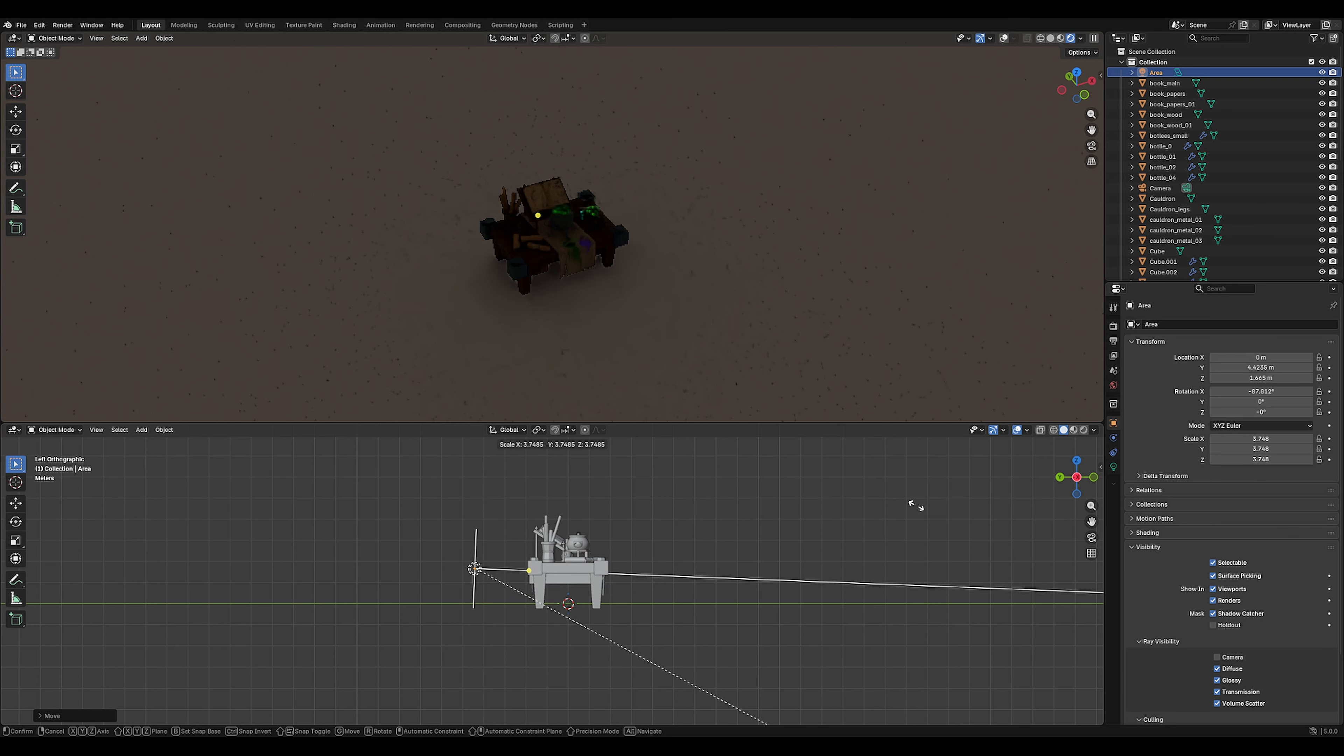
click(811, 539)
key(g)
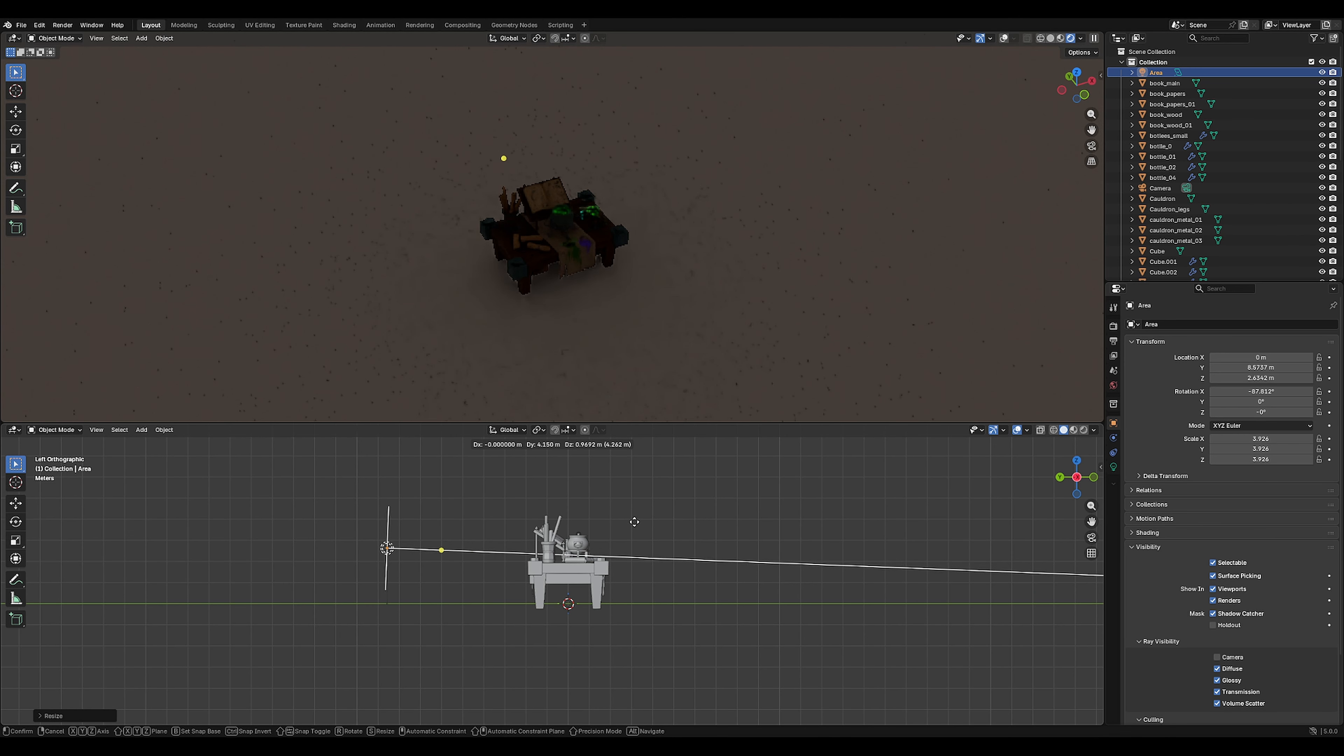
click(639, 532)
key(s)
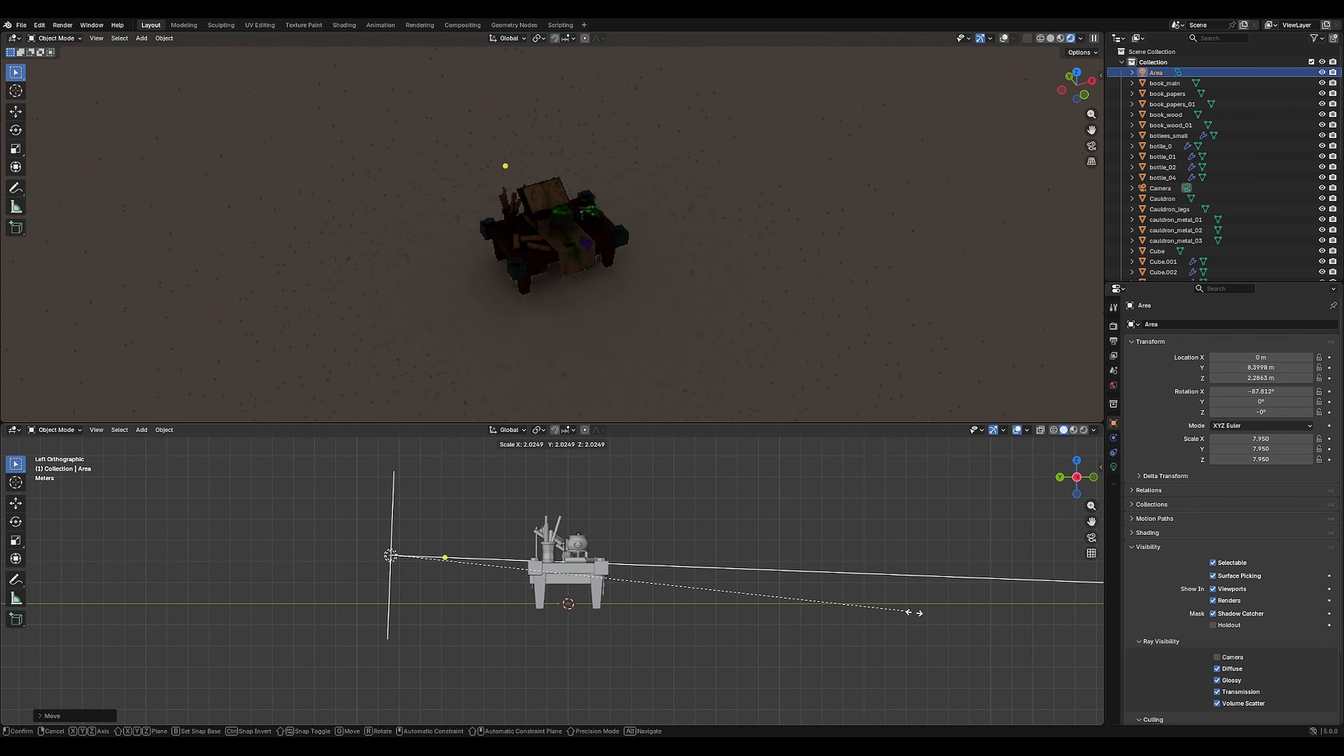
click(823, 597)
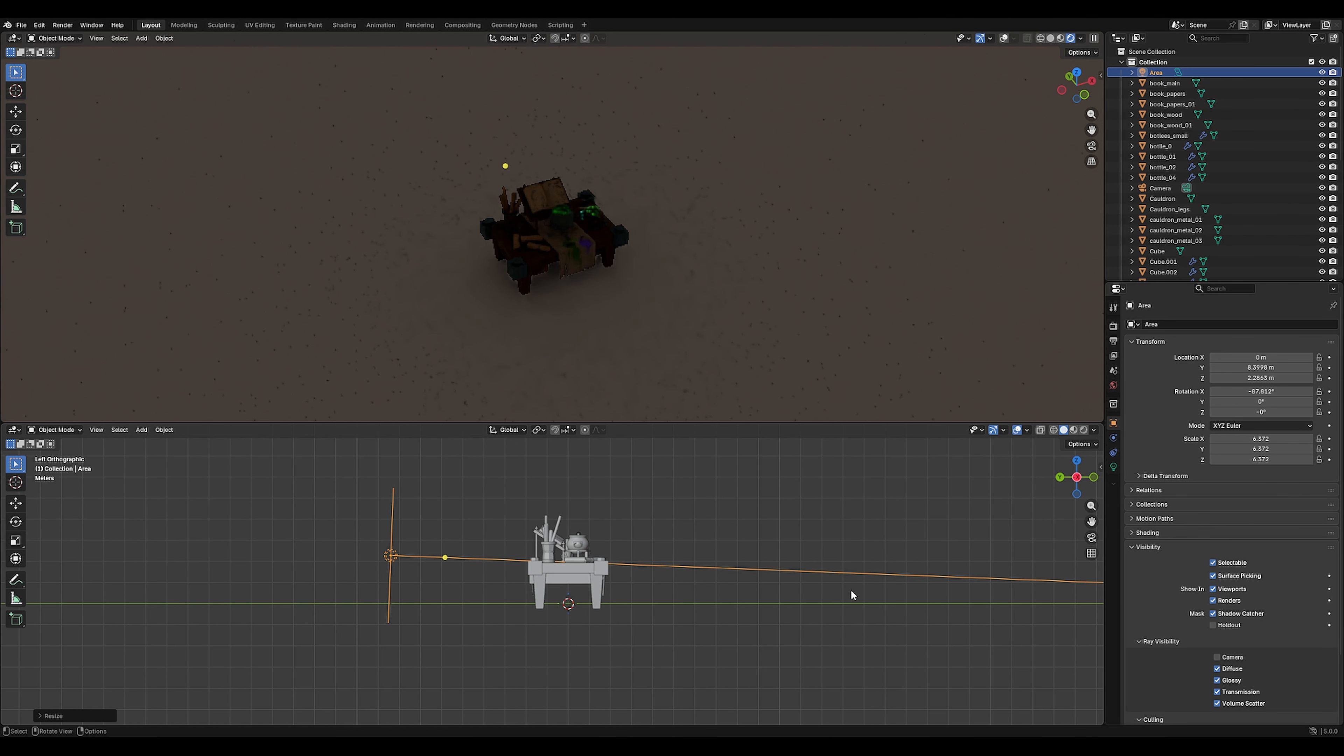
Set the area light's power to 1800.
click(1112, 467)
double_click(1265, 416)
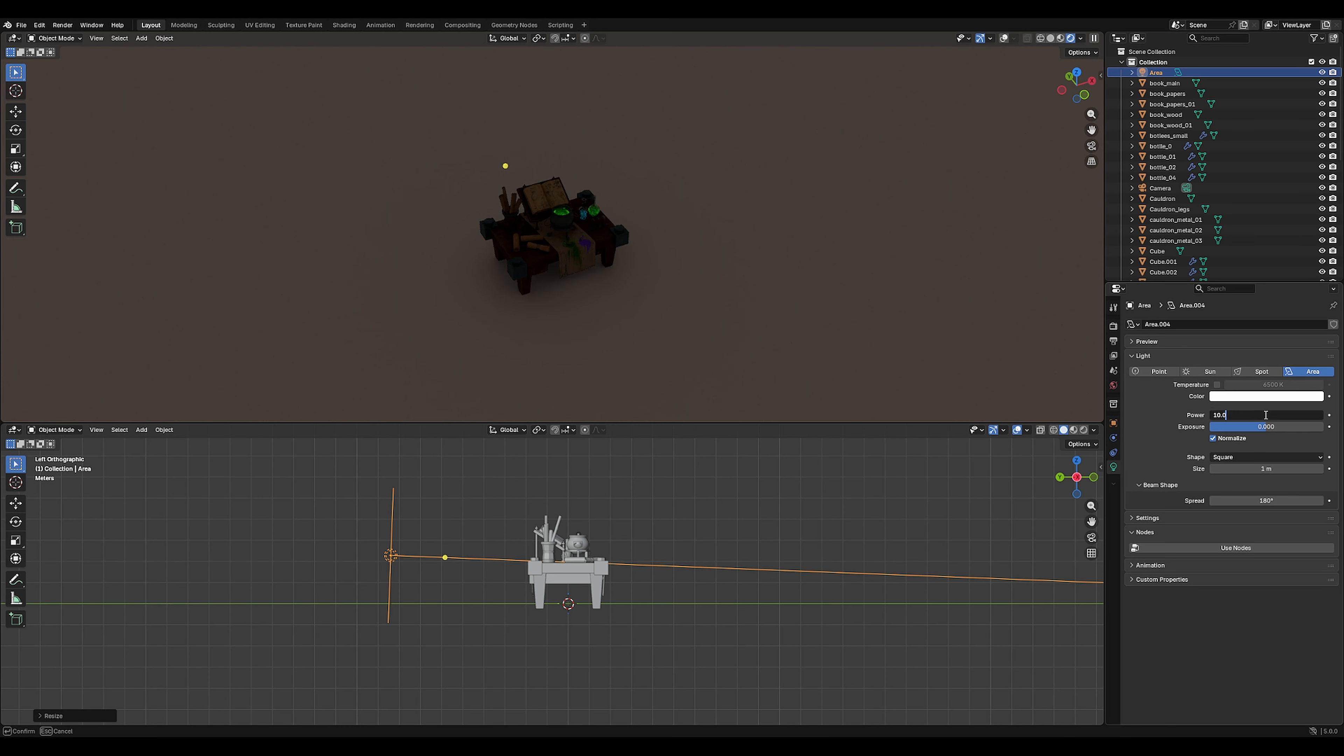
drag(1265, 415, 1210, 417)
text(1800)
key(Return)
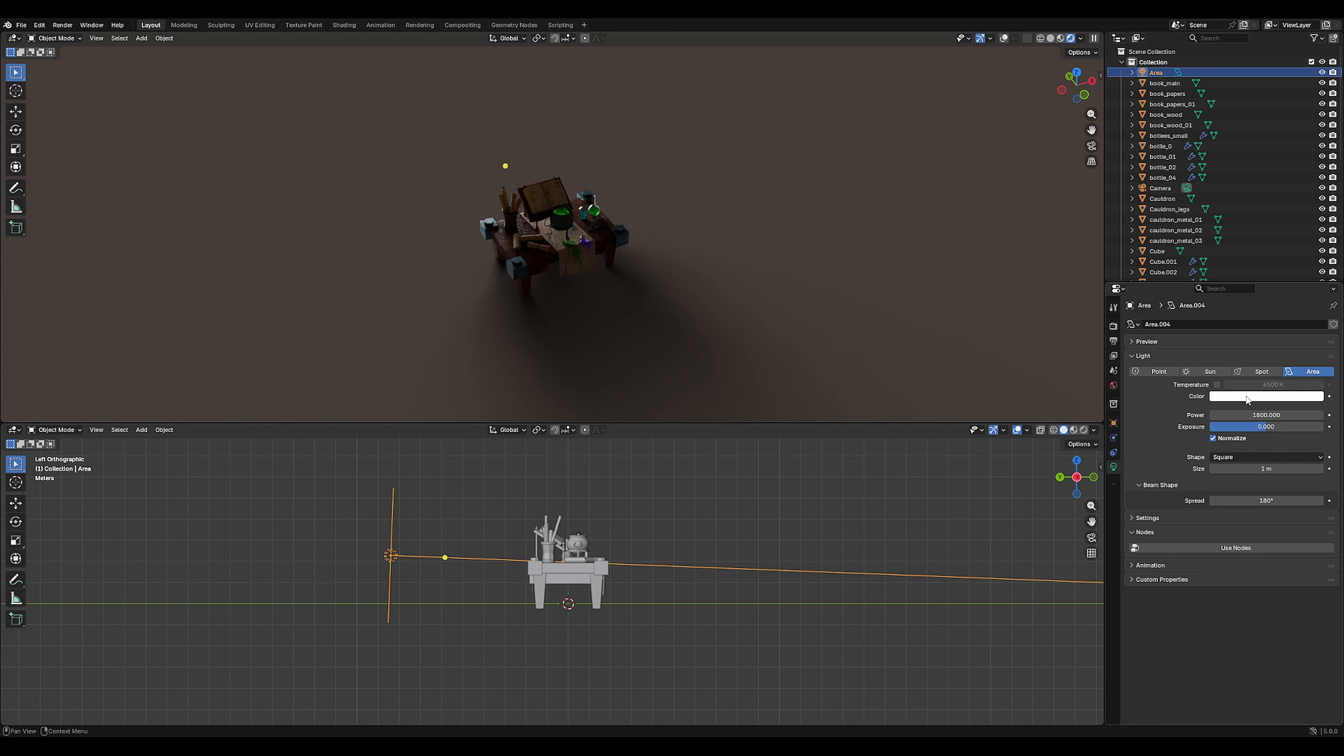
Tint the area light behind the table light blue, hex #9DD9FF, and set its power to 1500.
click(1247, 397)
click(1271, 255)
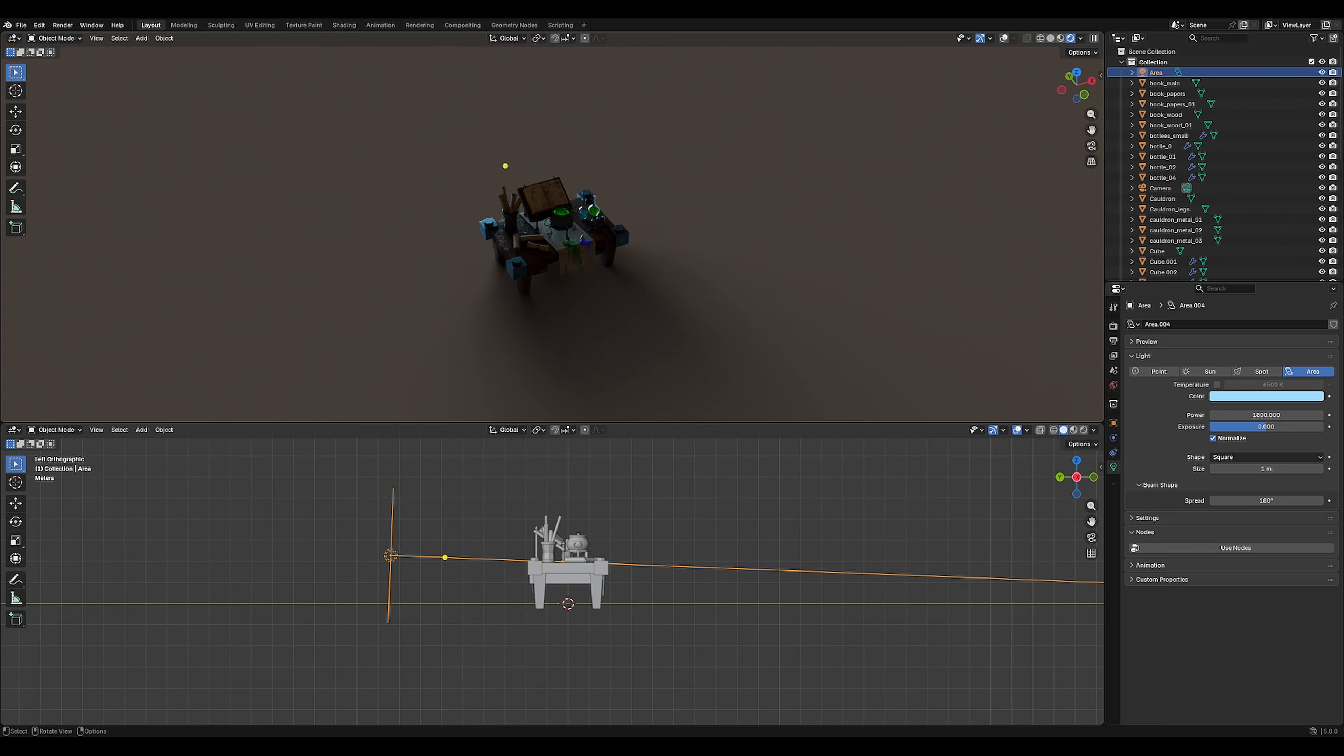
click(1264, 397)
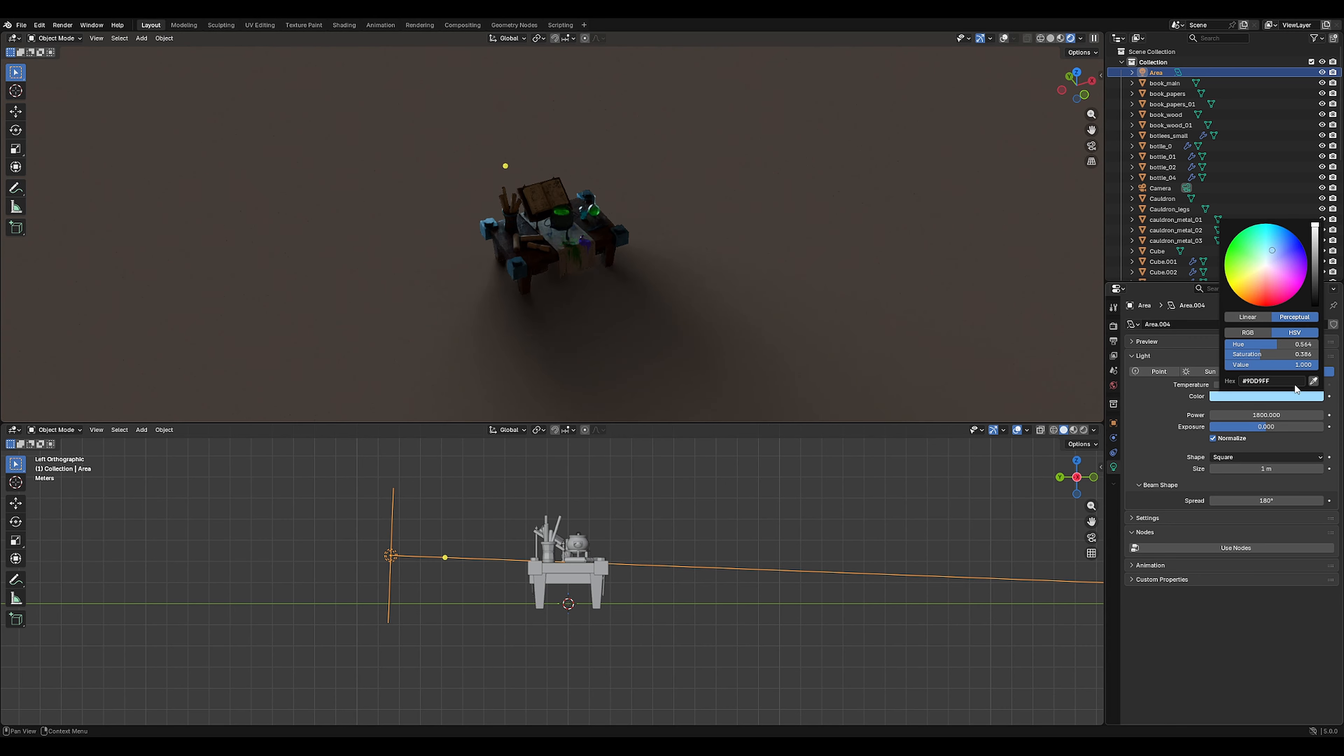
click(1288, 414)
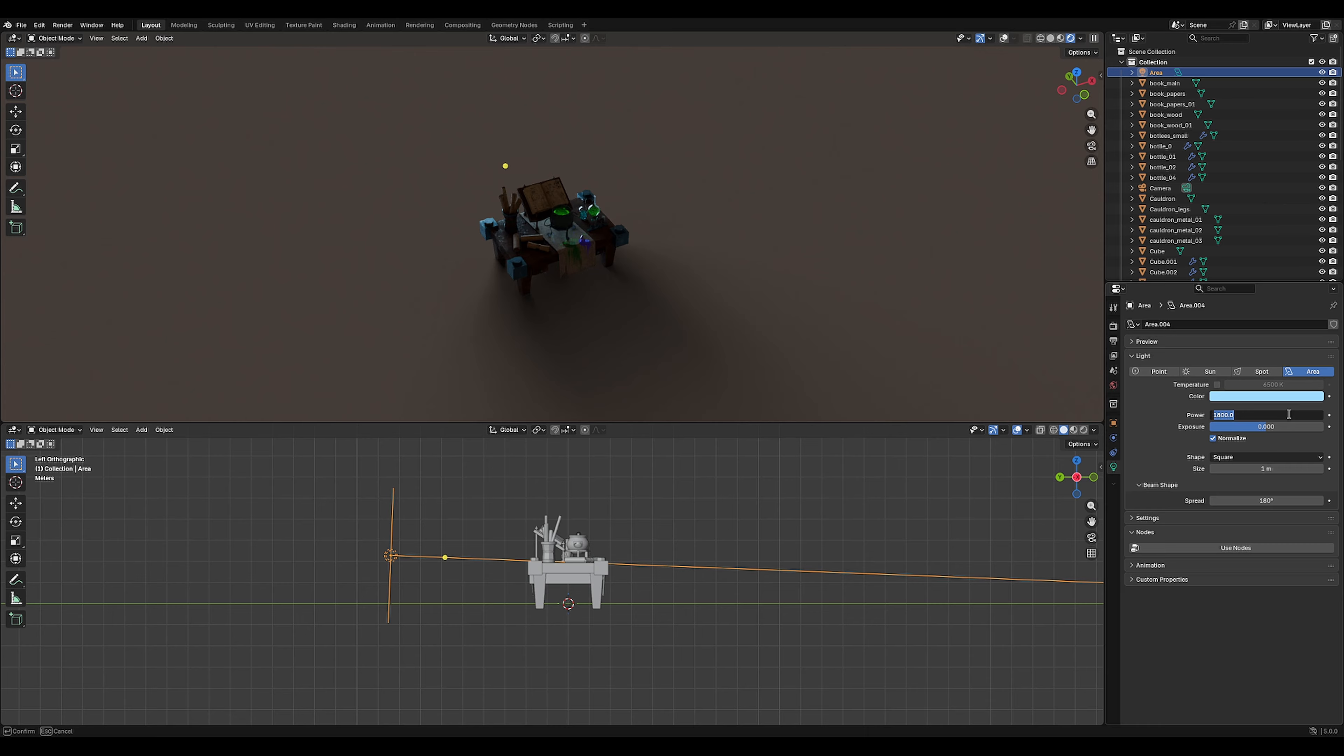
text(1500)
key(Return)
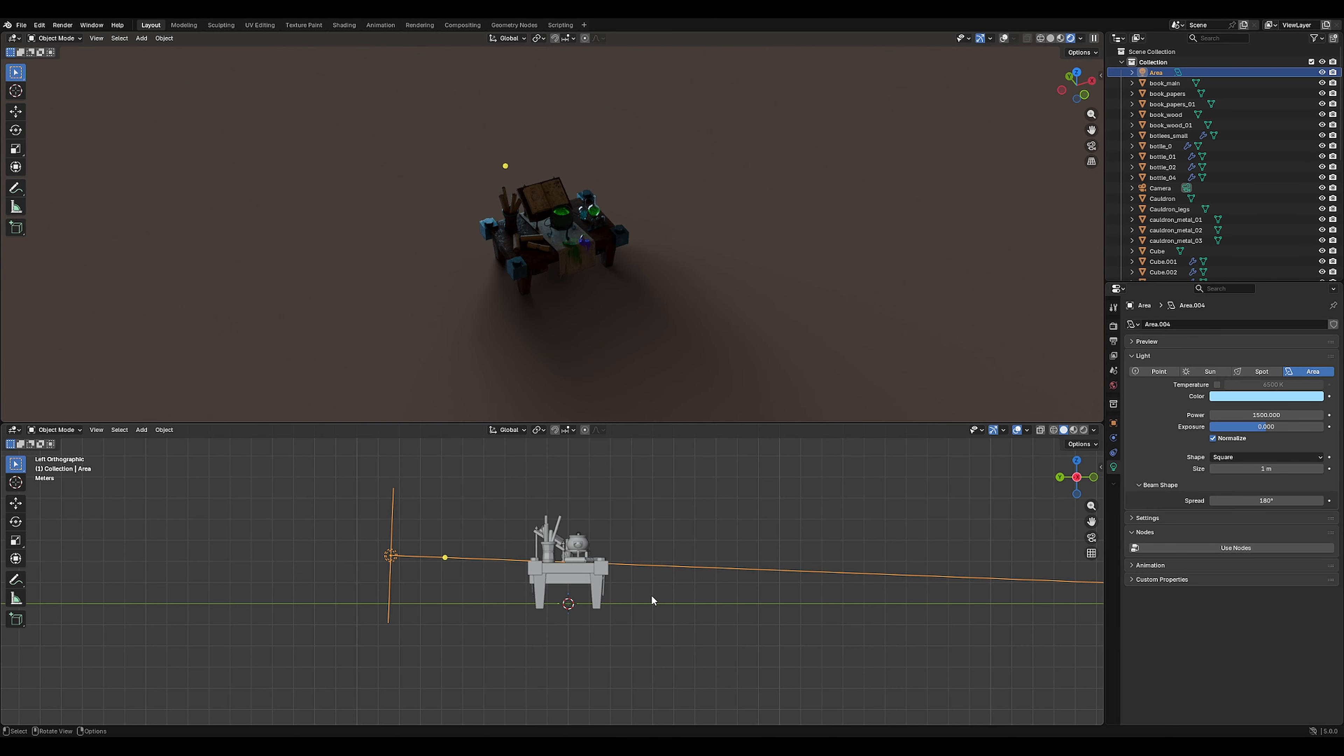
Move the blue area light a little closer to the back of the table.
key(g)
click(682, 604)
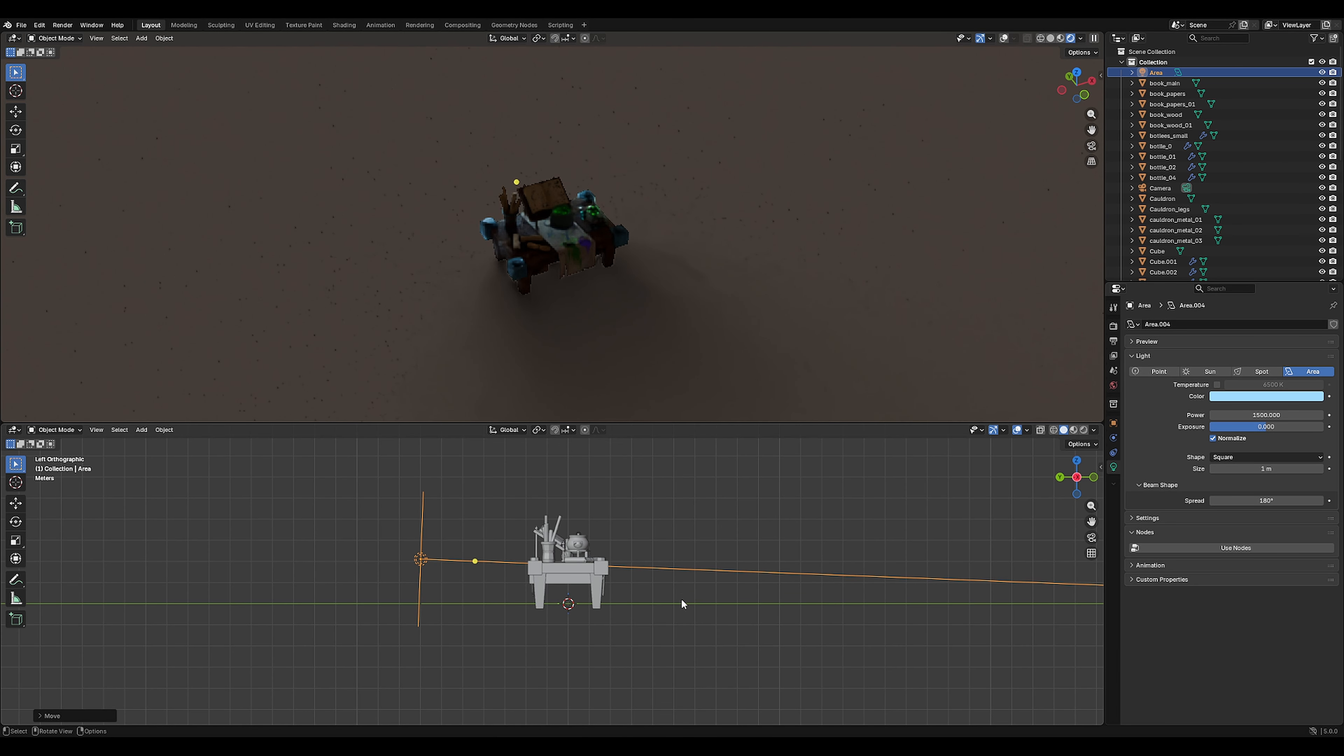
scroll(688, 593, down, 2)
scroll(699, 380, up, 2)
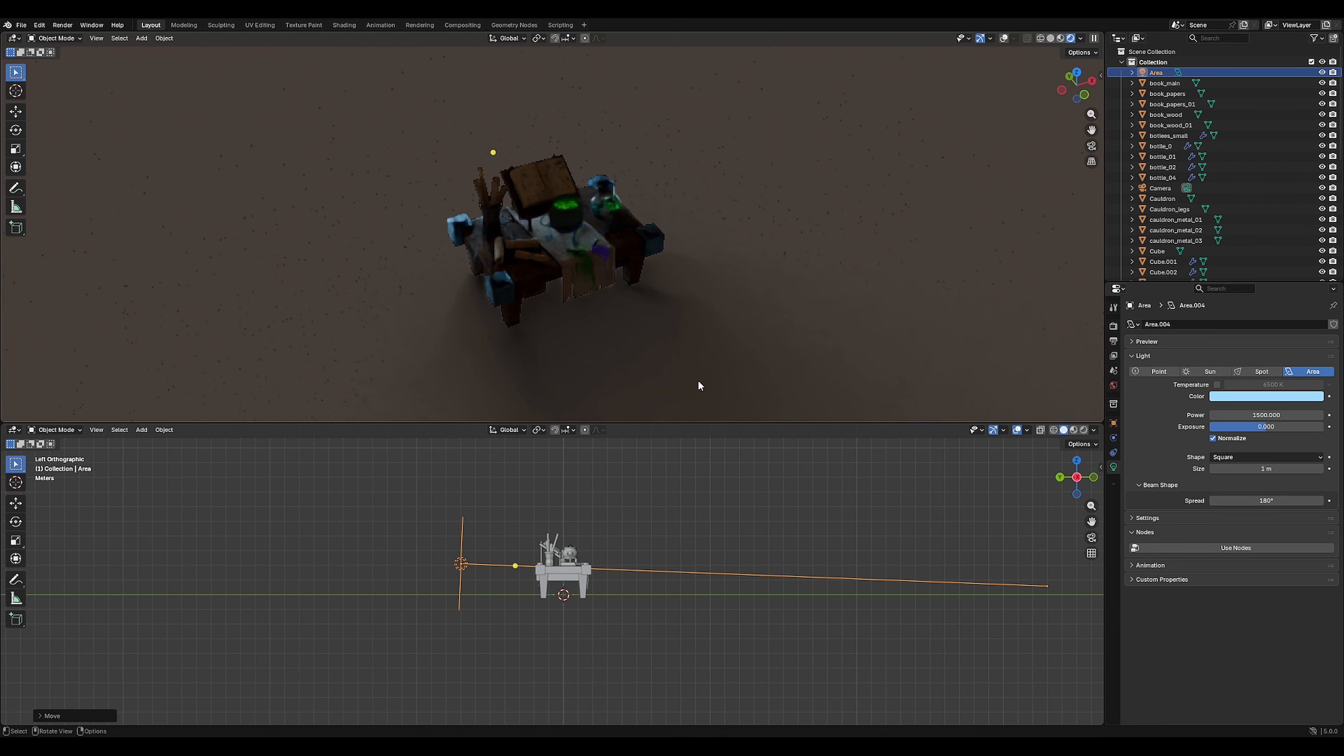
scroll(696, 377, up, 3)
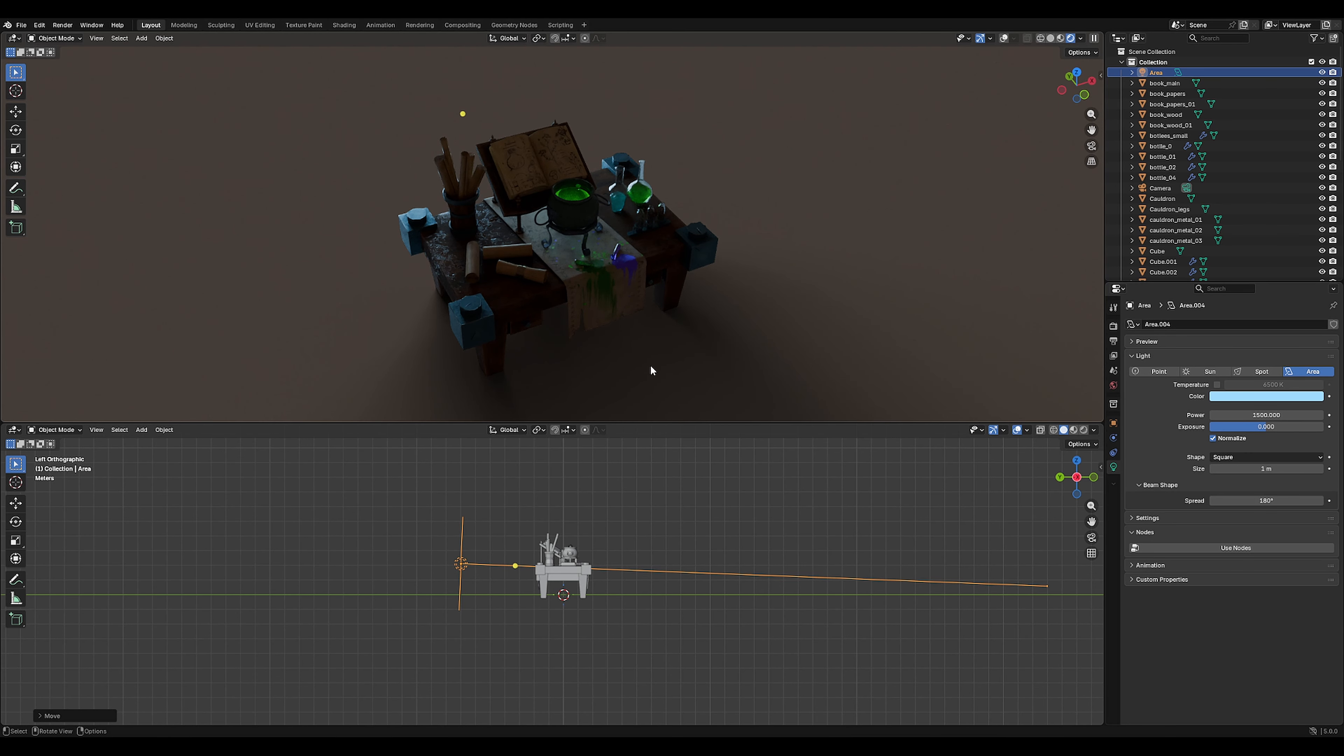
middle_drag(649, 565, 616, 593)
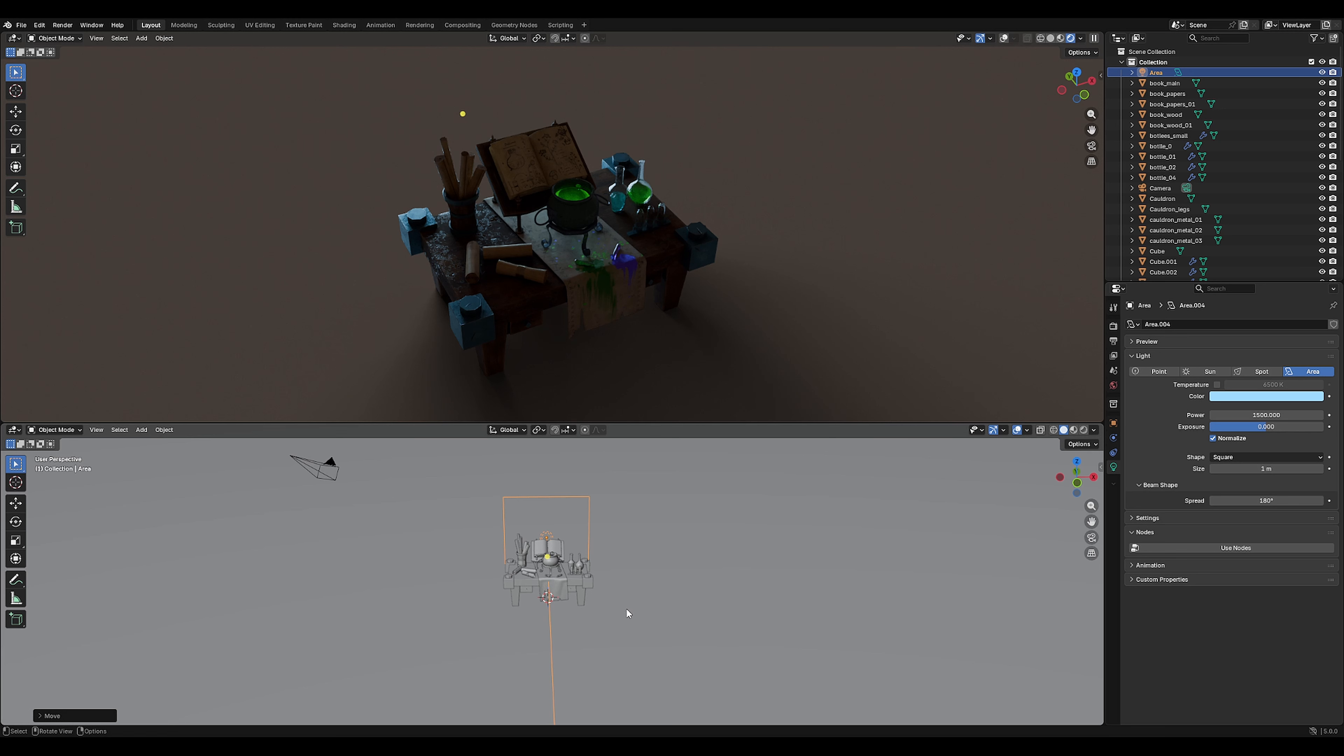
key(KP_1)
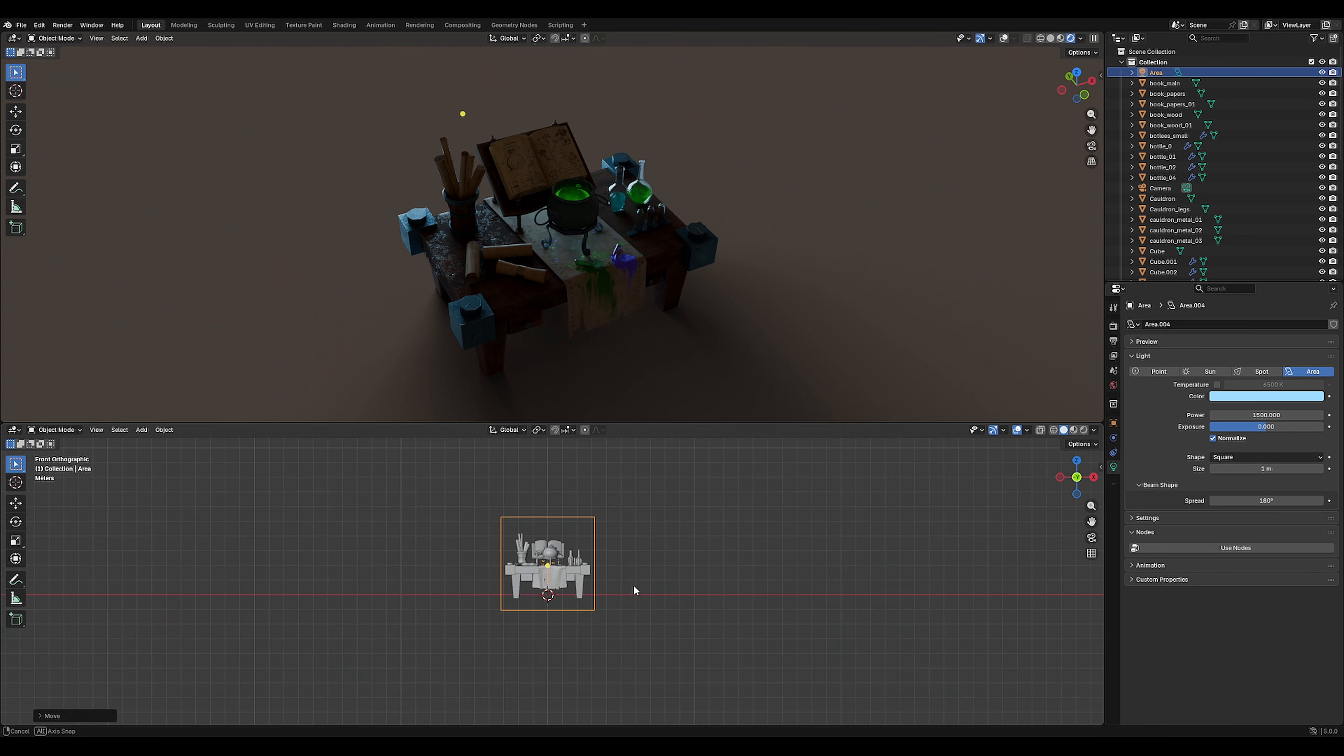
key(shift+d)
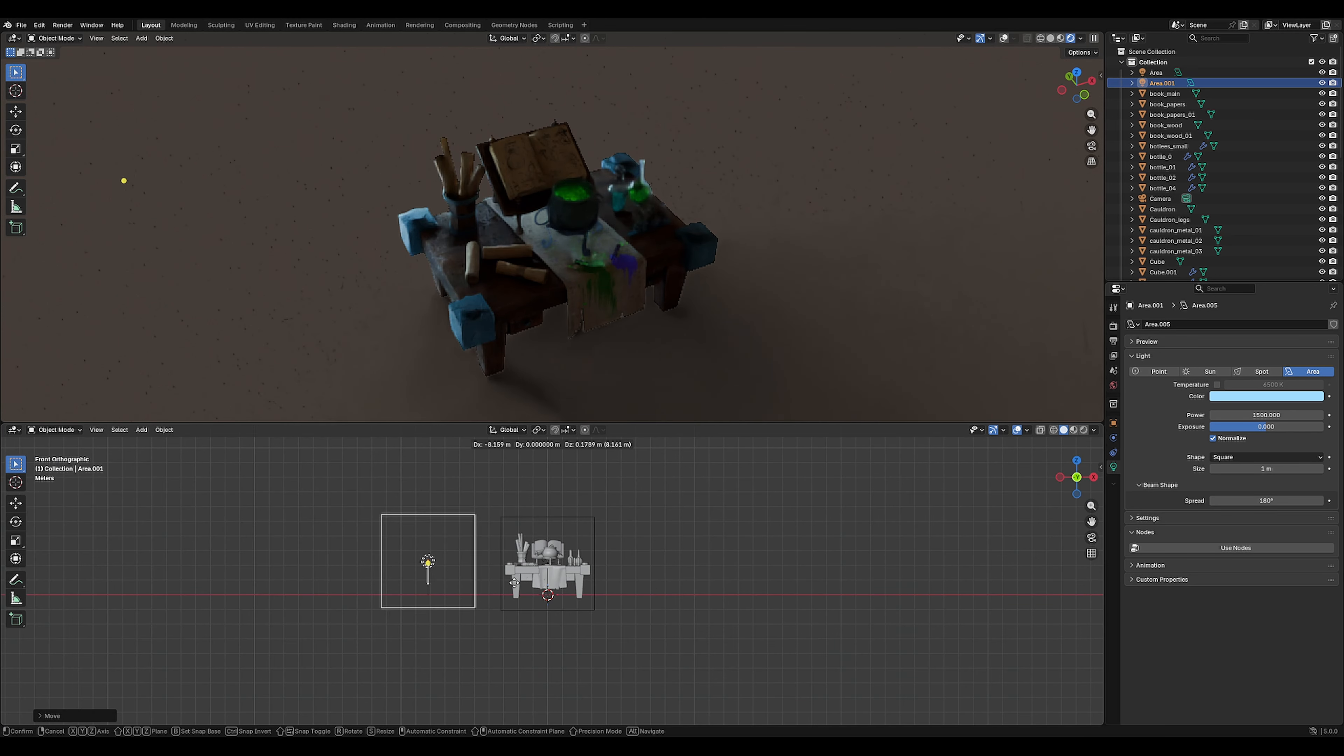
click(507, 583)
key(r)
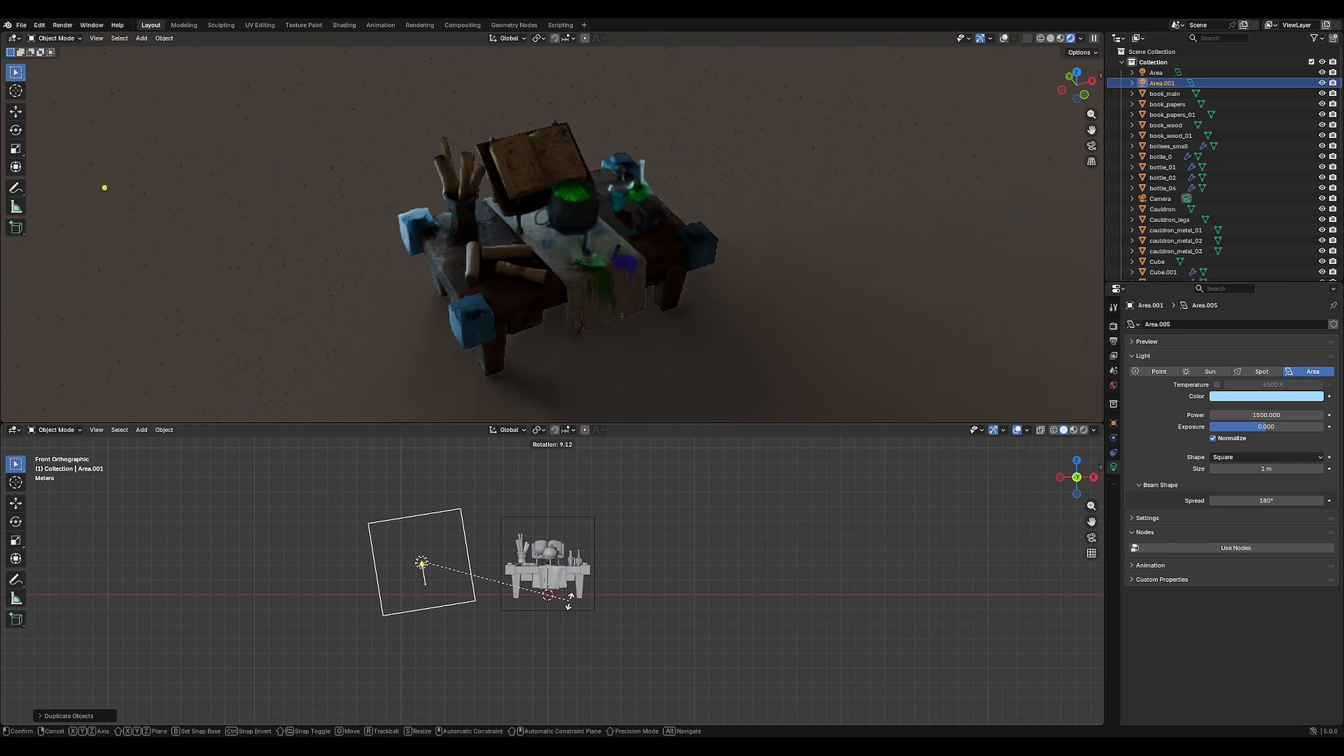
key(Escape)
key(r)
key(x)
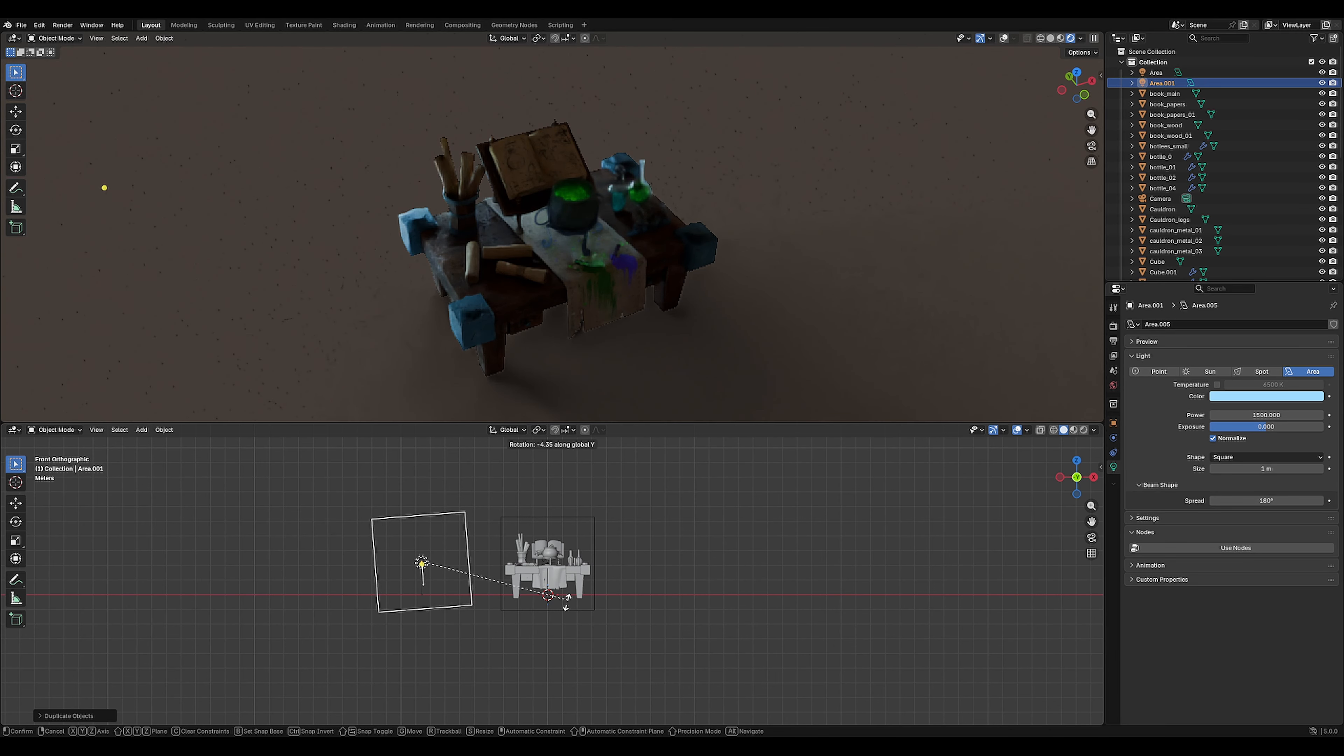
click(557, 613)
key(Delete)
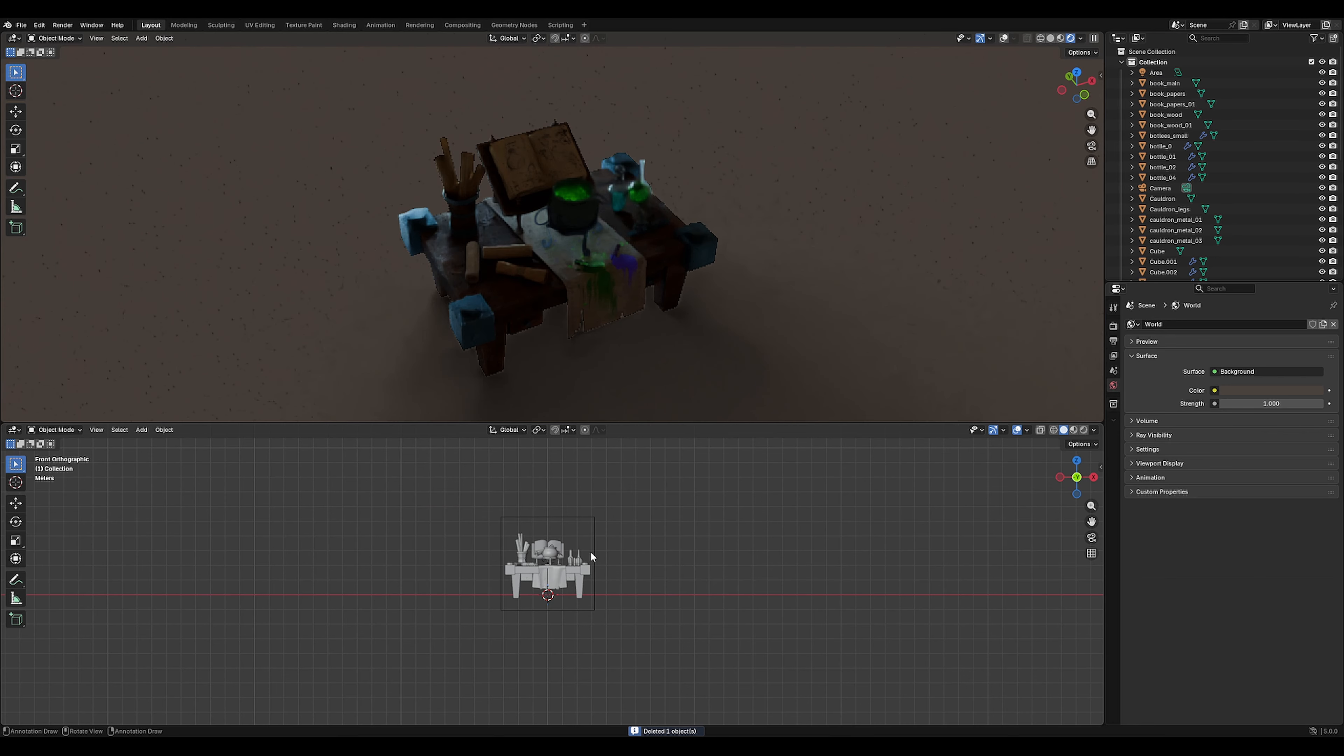
Add a new area light at the origin and scale it up to roughly the table's width.
key(shift+a)
mouse_move(582, 548)
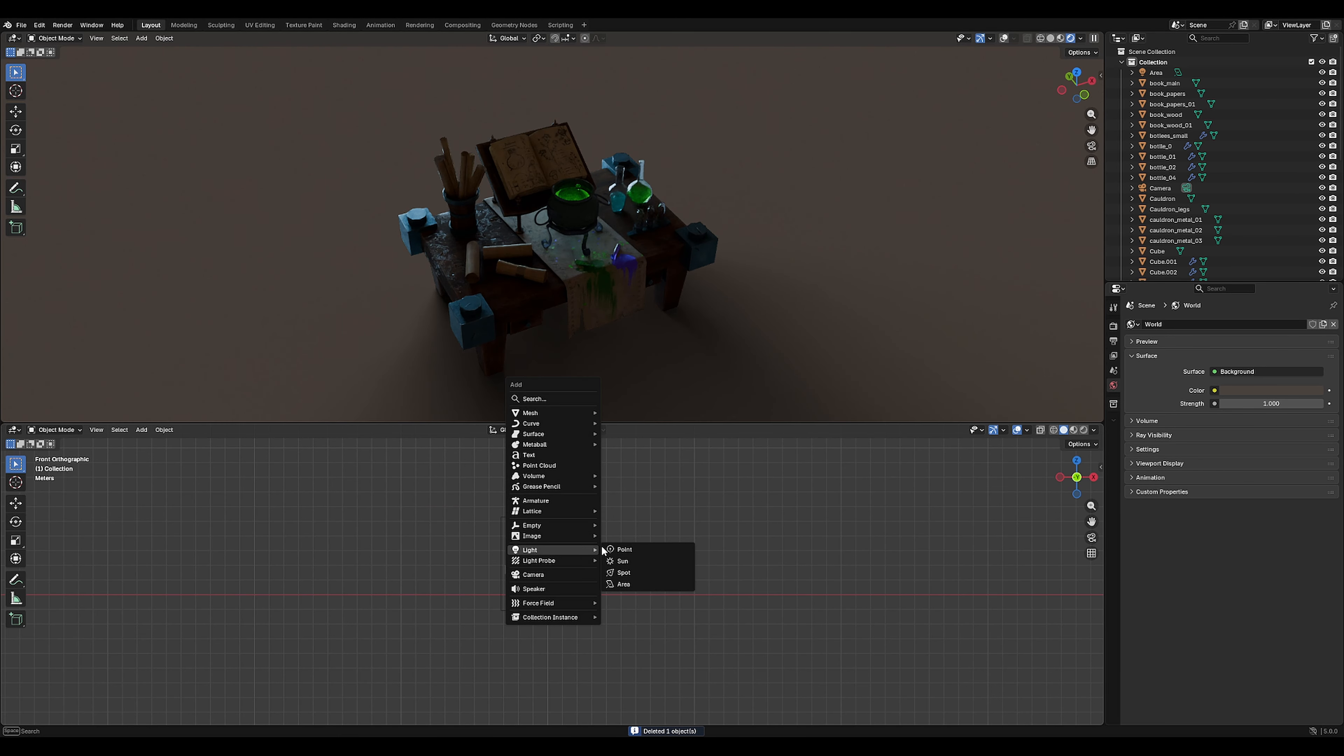
click(634, 584)
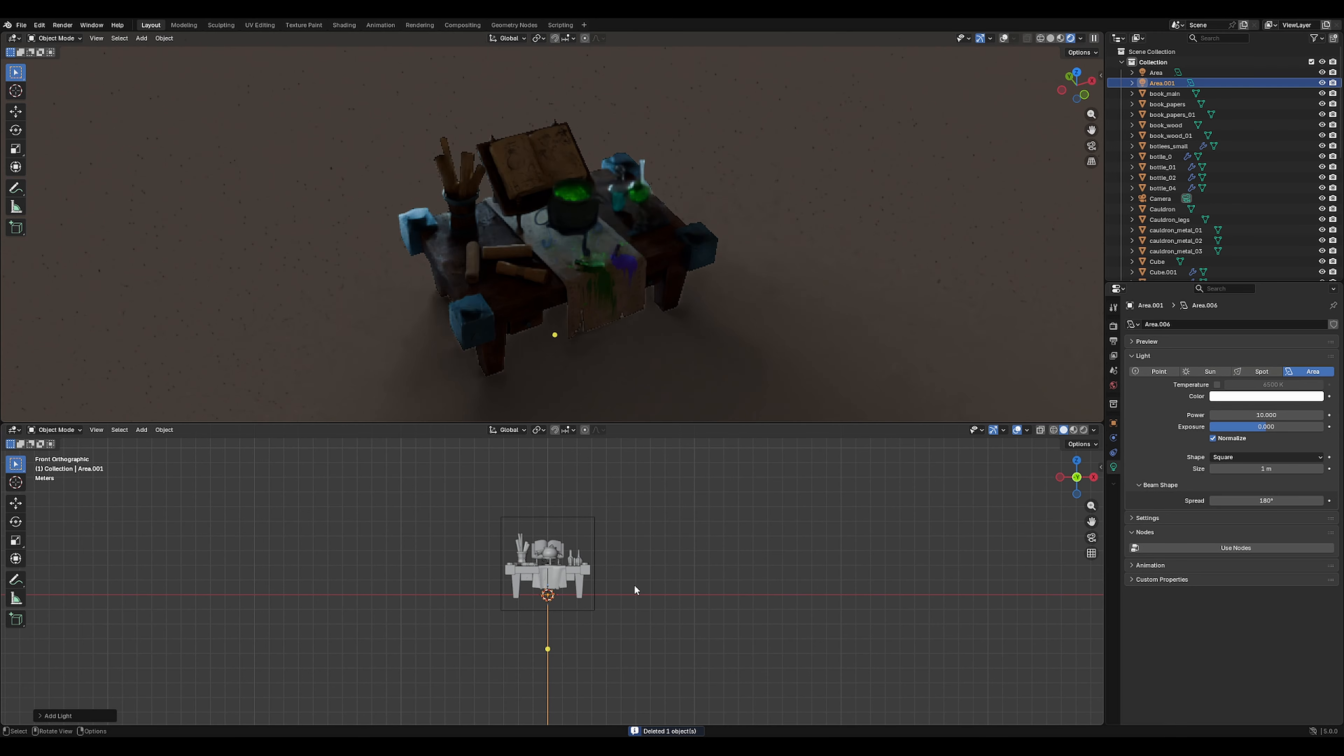
key(s)
click(963, 709)
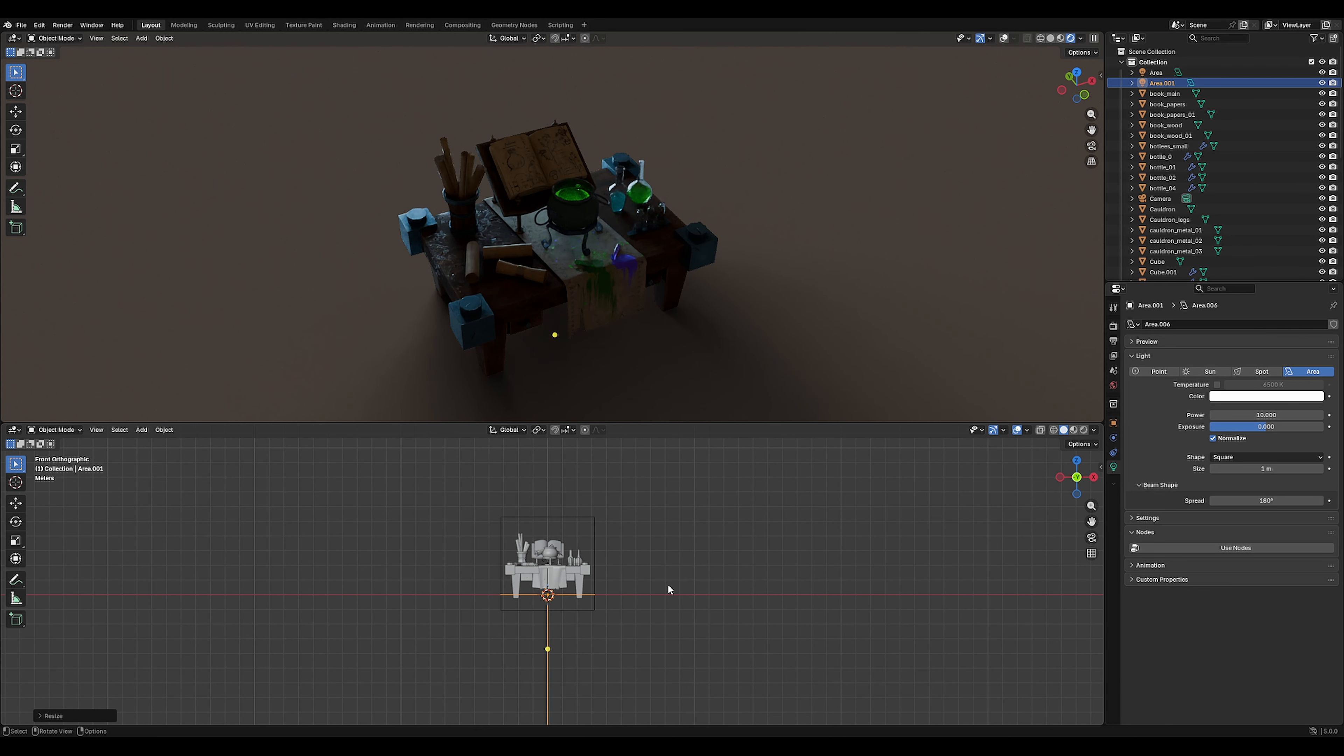
Place the new area light beside the table on negative X, rotated about 74° towards it and raised about 4.72 m.
key(g)
key(x)
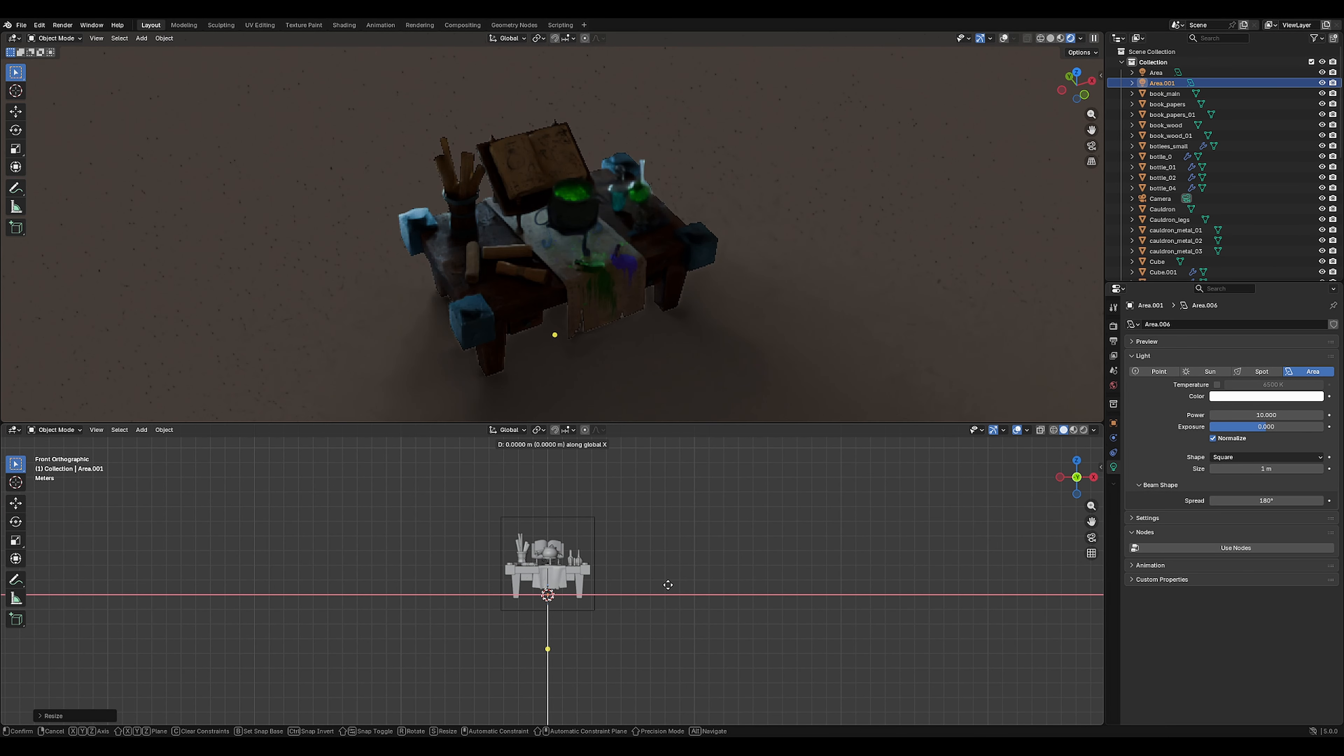
click(527, 591)
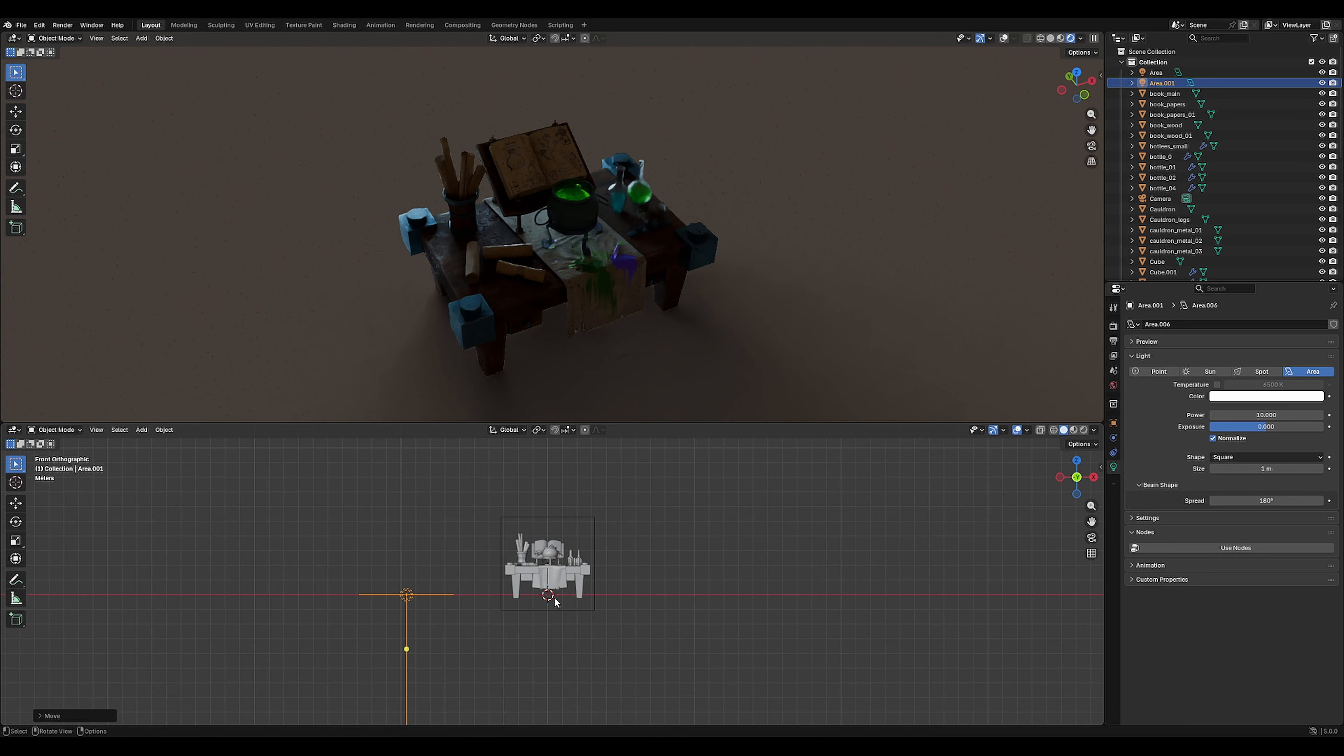
key(r)
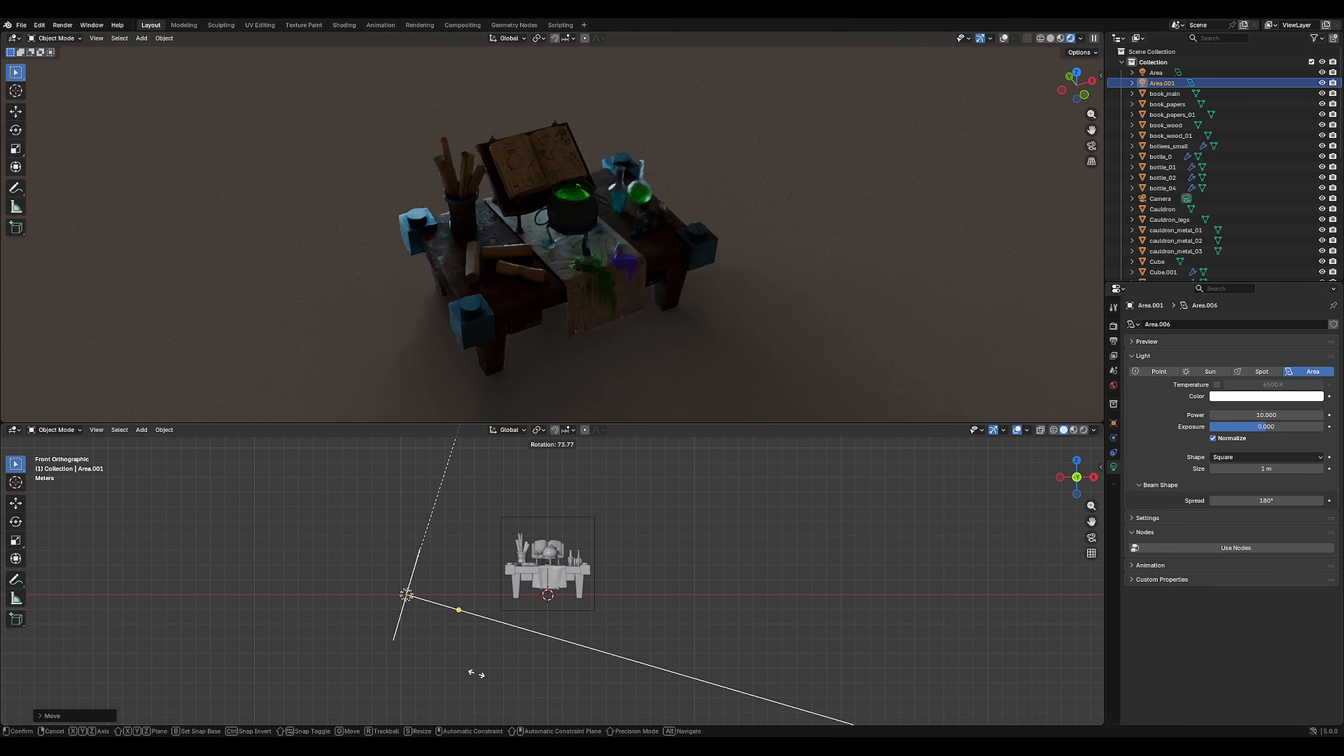
click(476, 674)
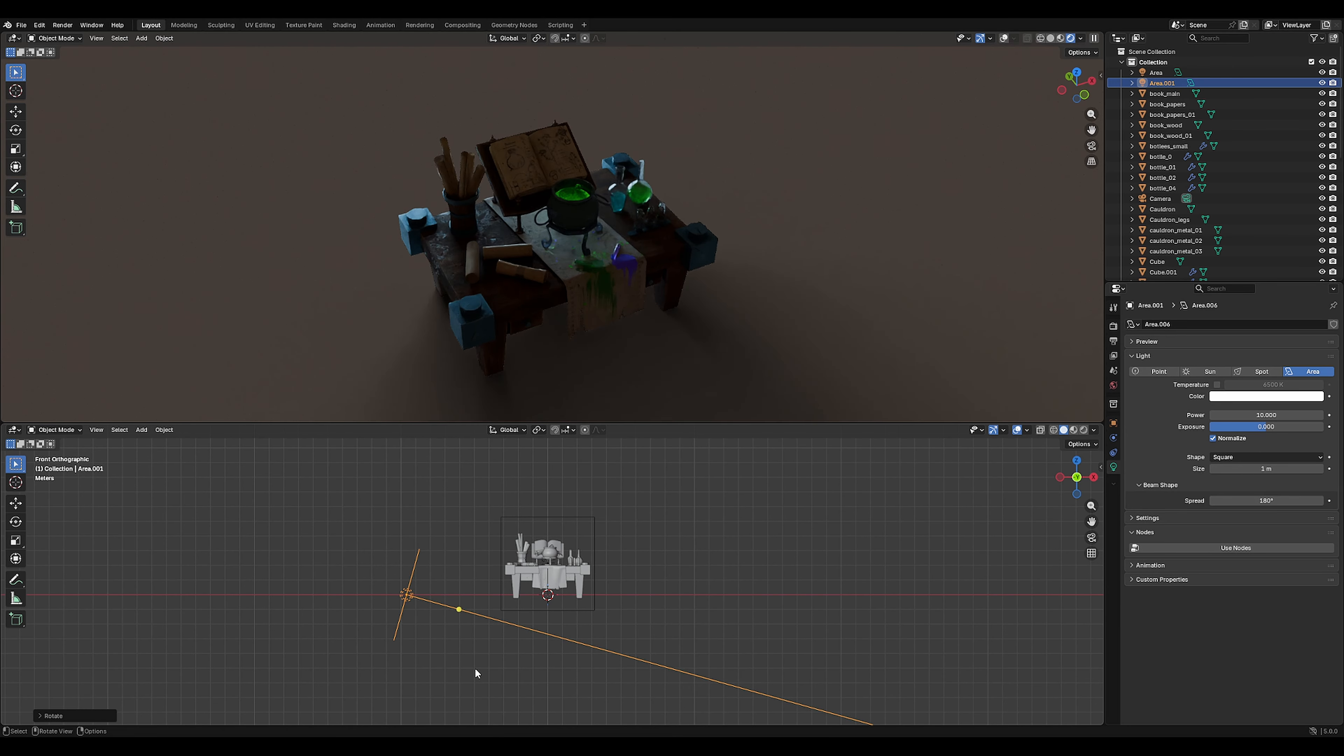
key(g)
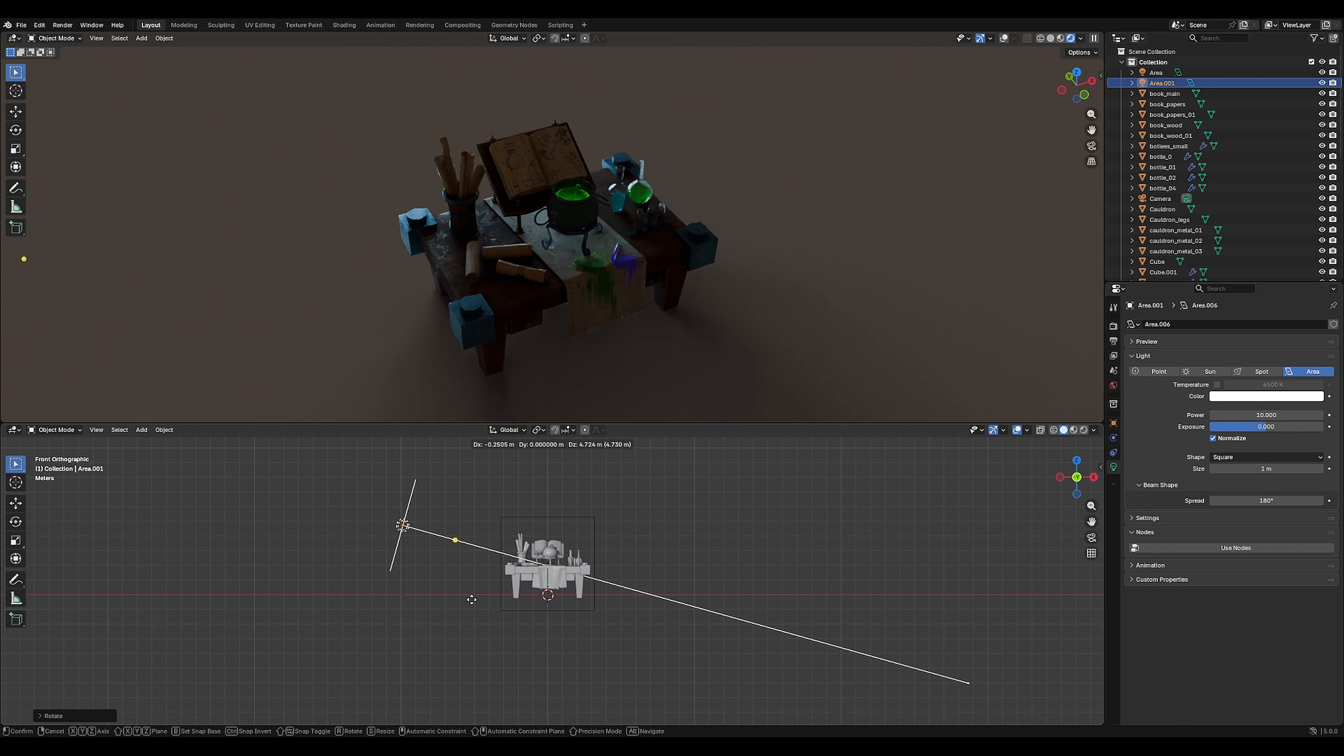
click(471, 599)
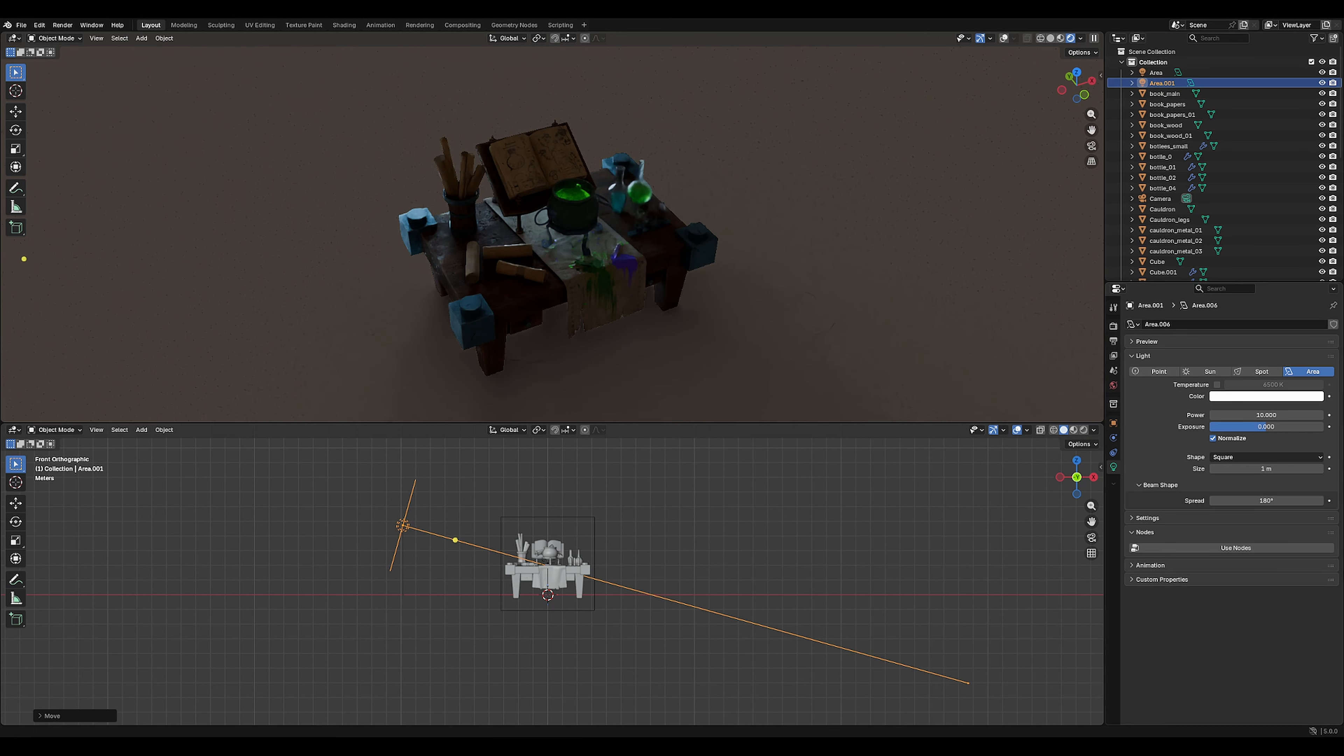
Tint the side area light a pale warm white and scale it down by about a quarter.
click(1282, 397)
click(1262, 274)
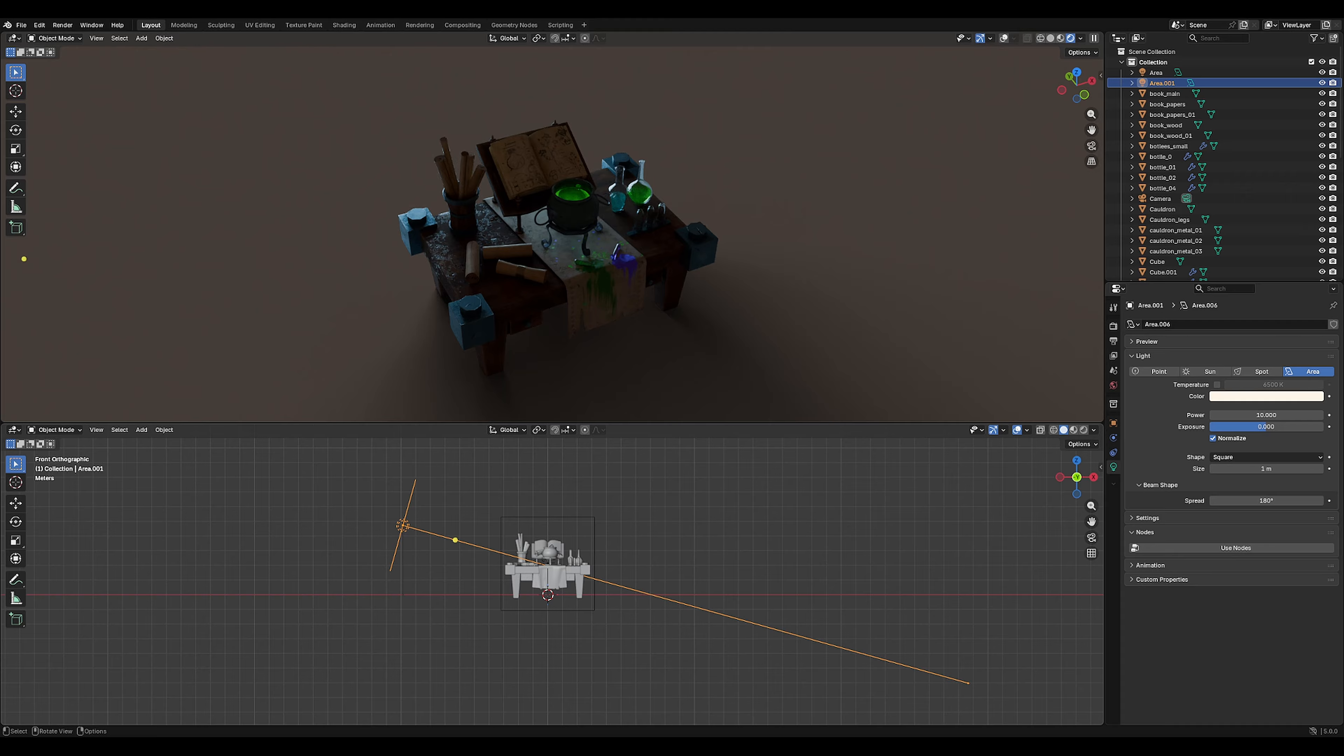
key(s)
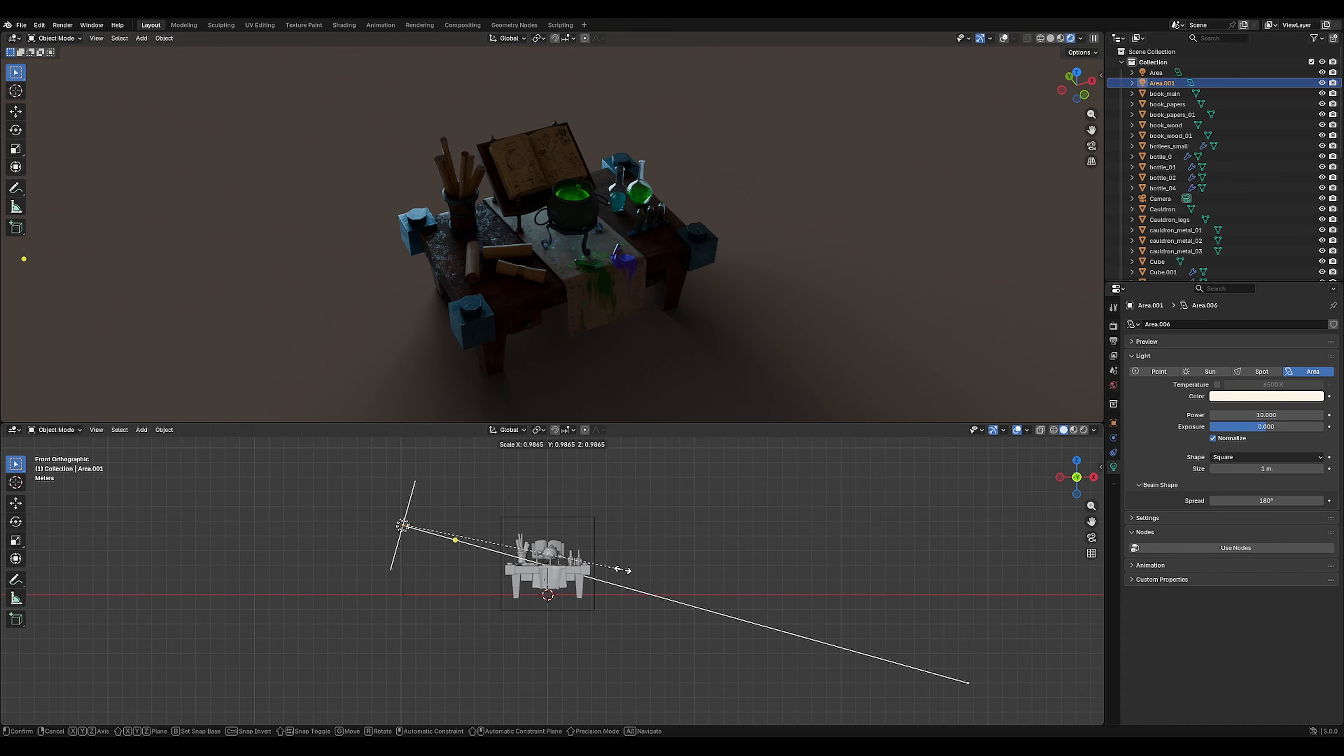
click(572, 563)
Move the side light about 7 m farther out and 1.5 m higher, and set its power to 1800.
key(g)
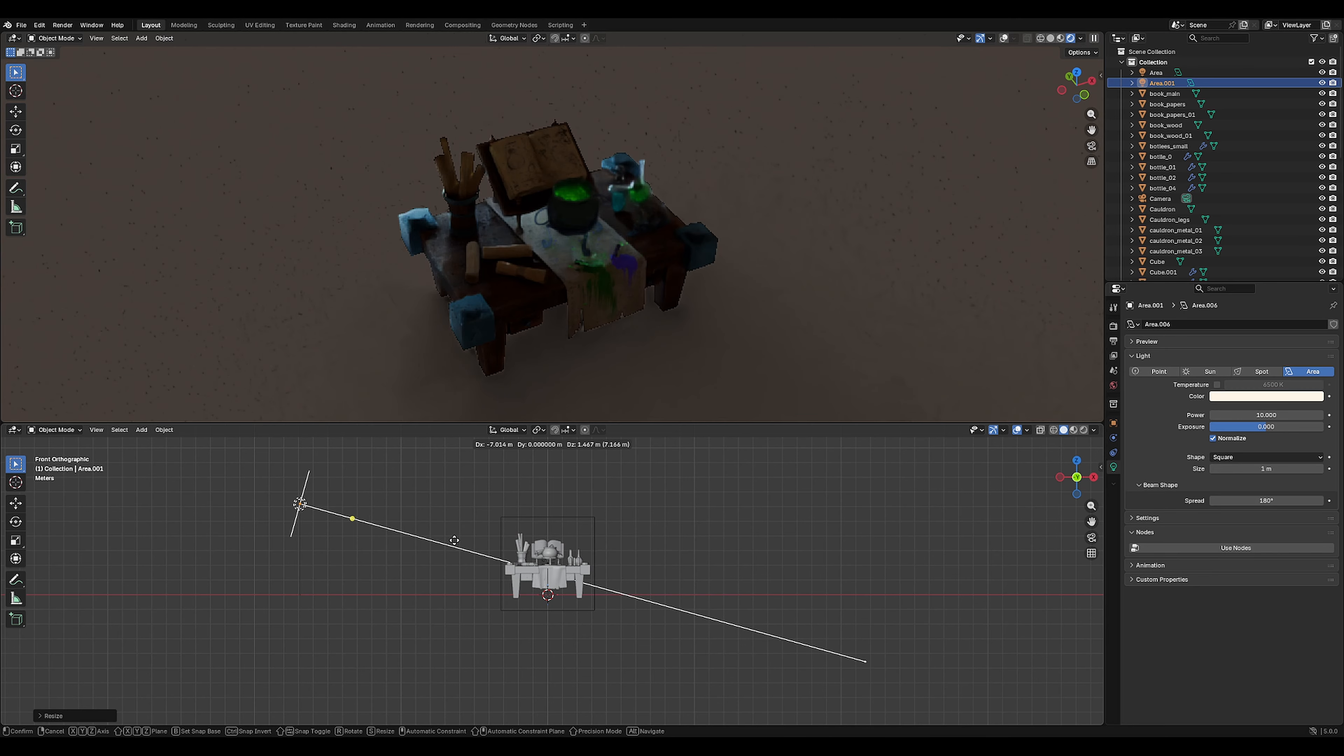
click(454, 540)
click(1283, 414)
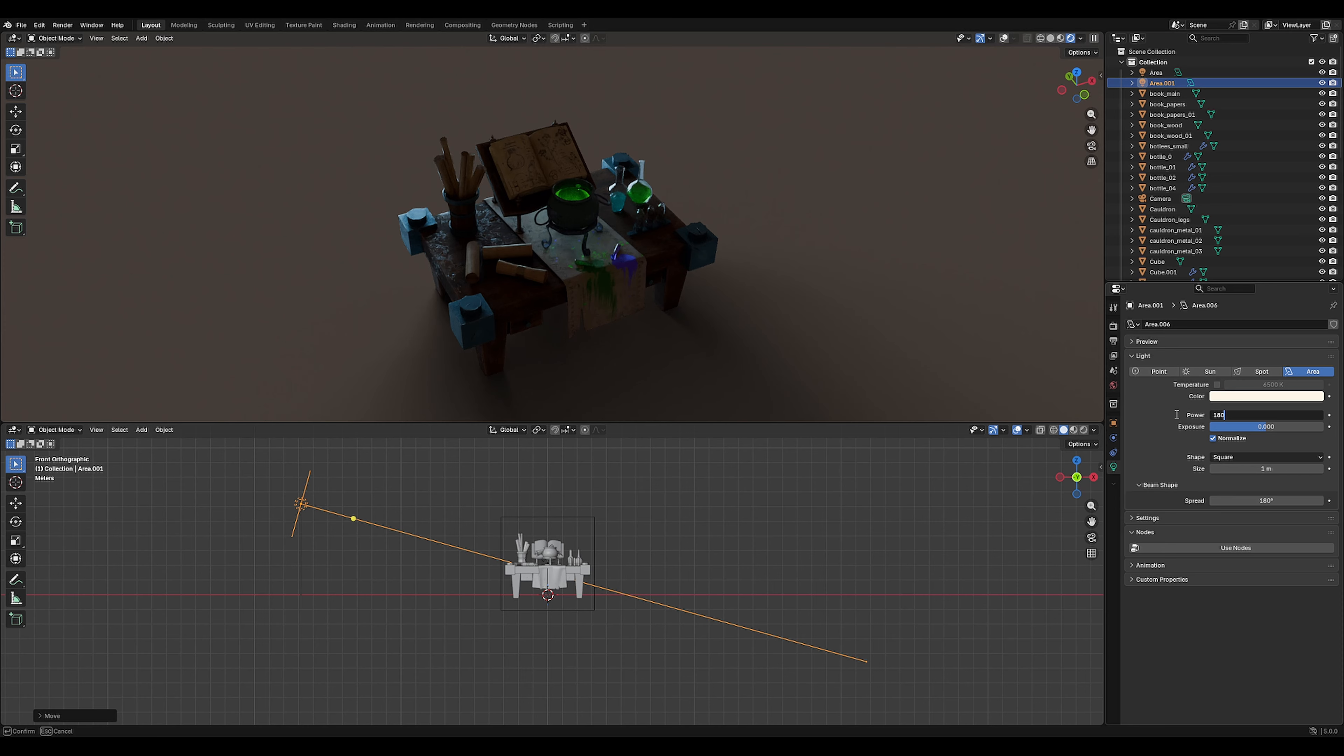
key(Return)
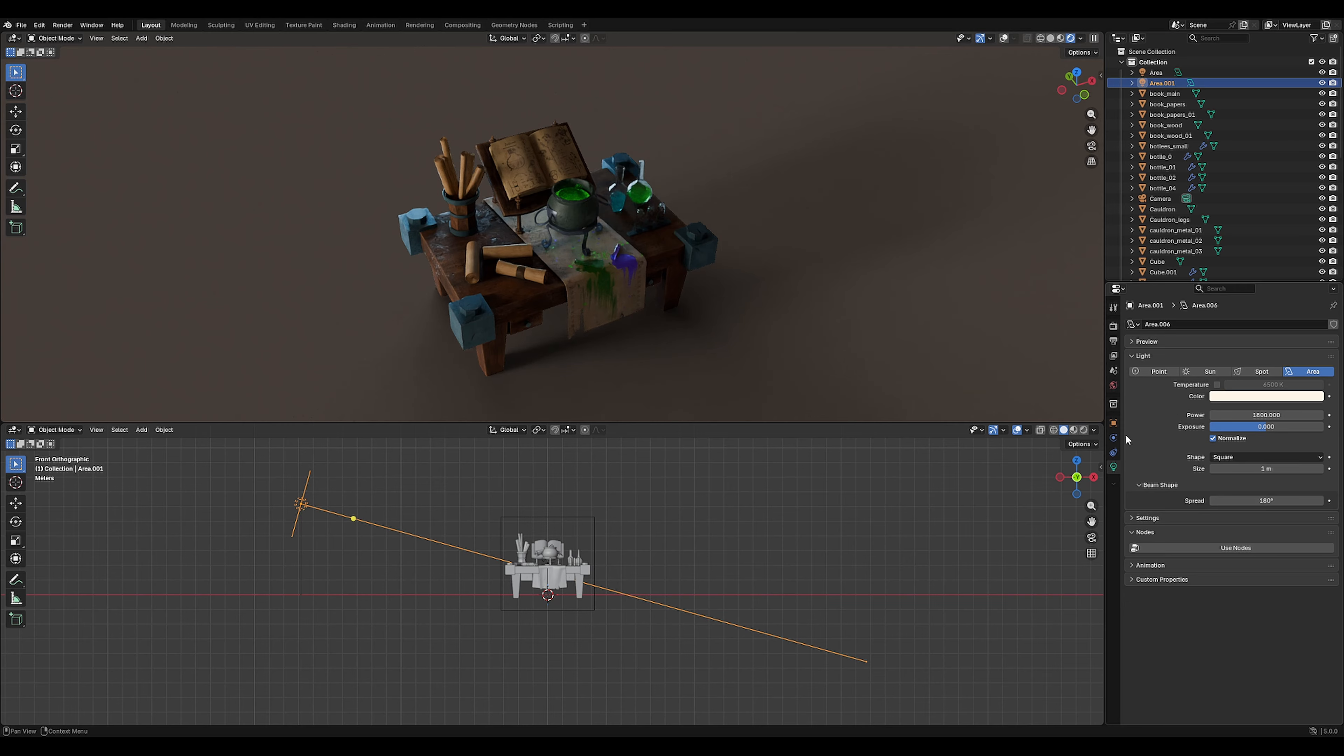
Move the side light about 2.6 m outward and upward, and tilt it about 8.4° down towards the table.
key(g)
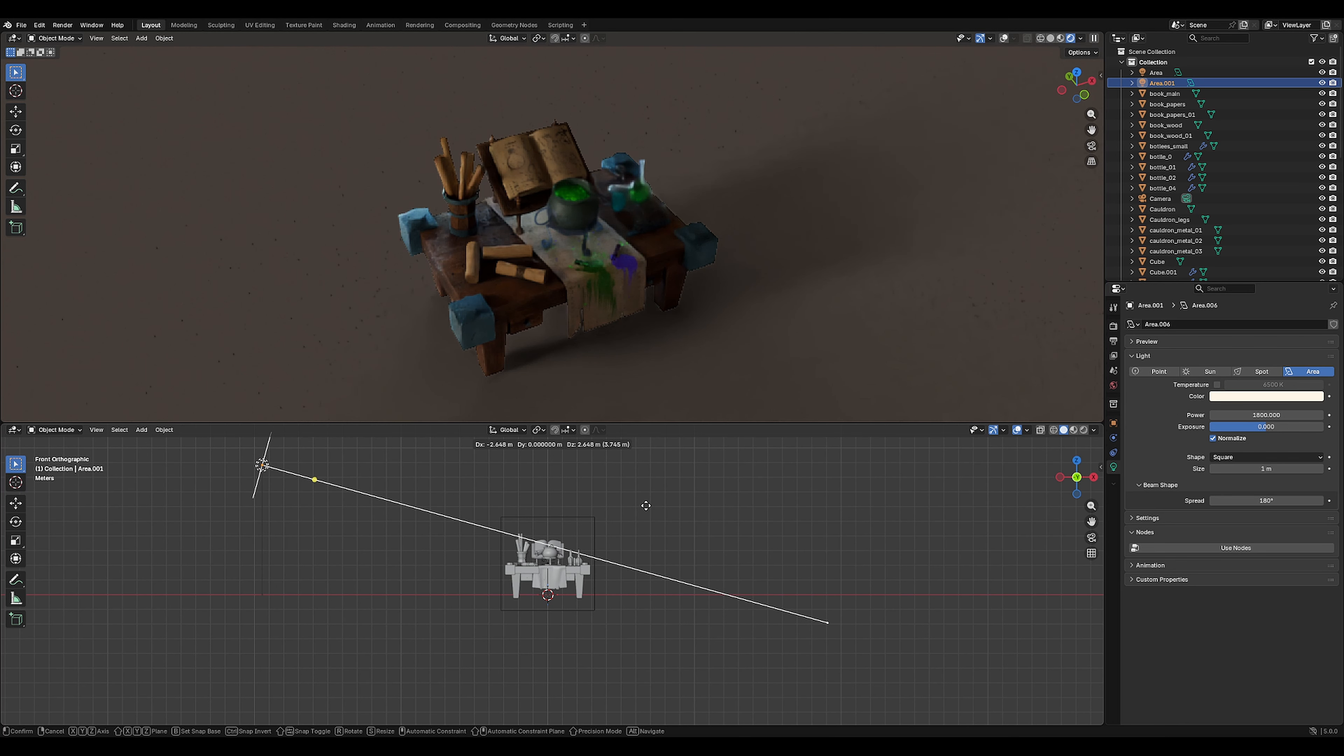
click(662, 516)
key(r)
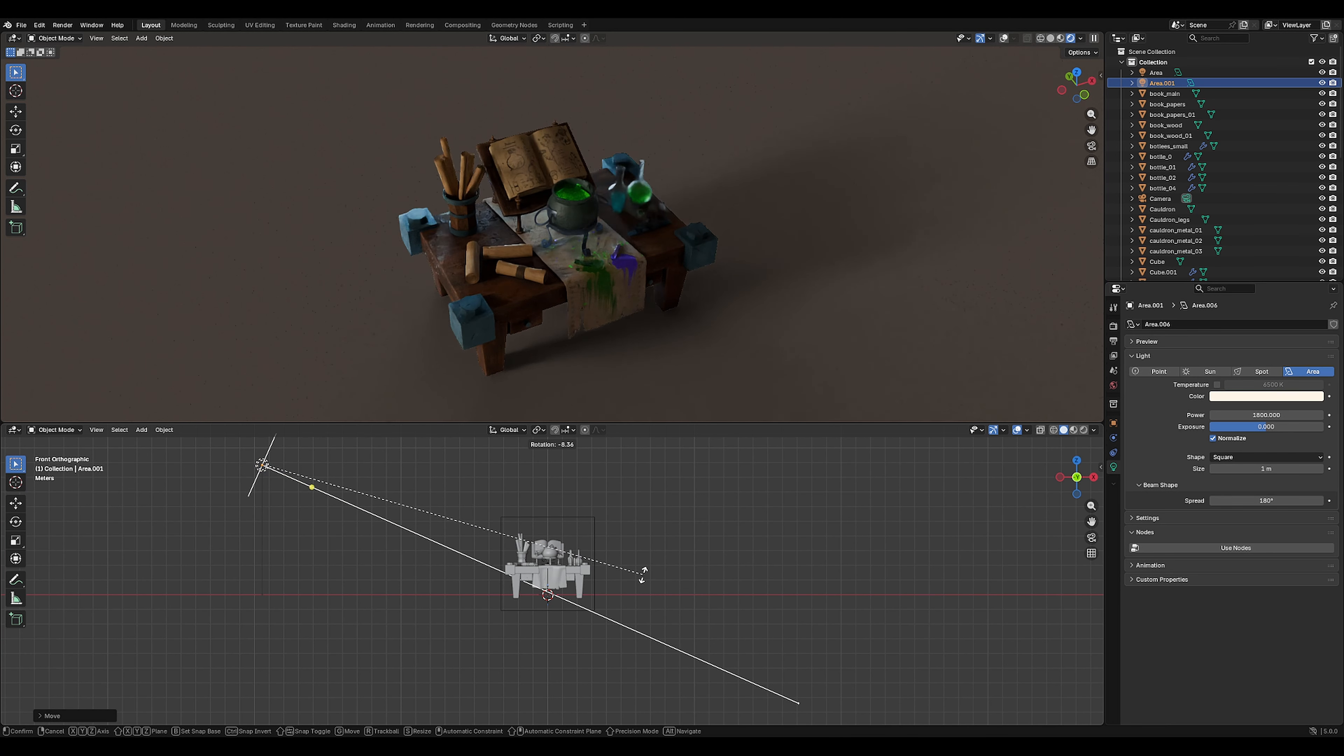
click(644, 573)
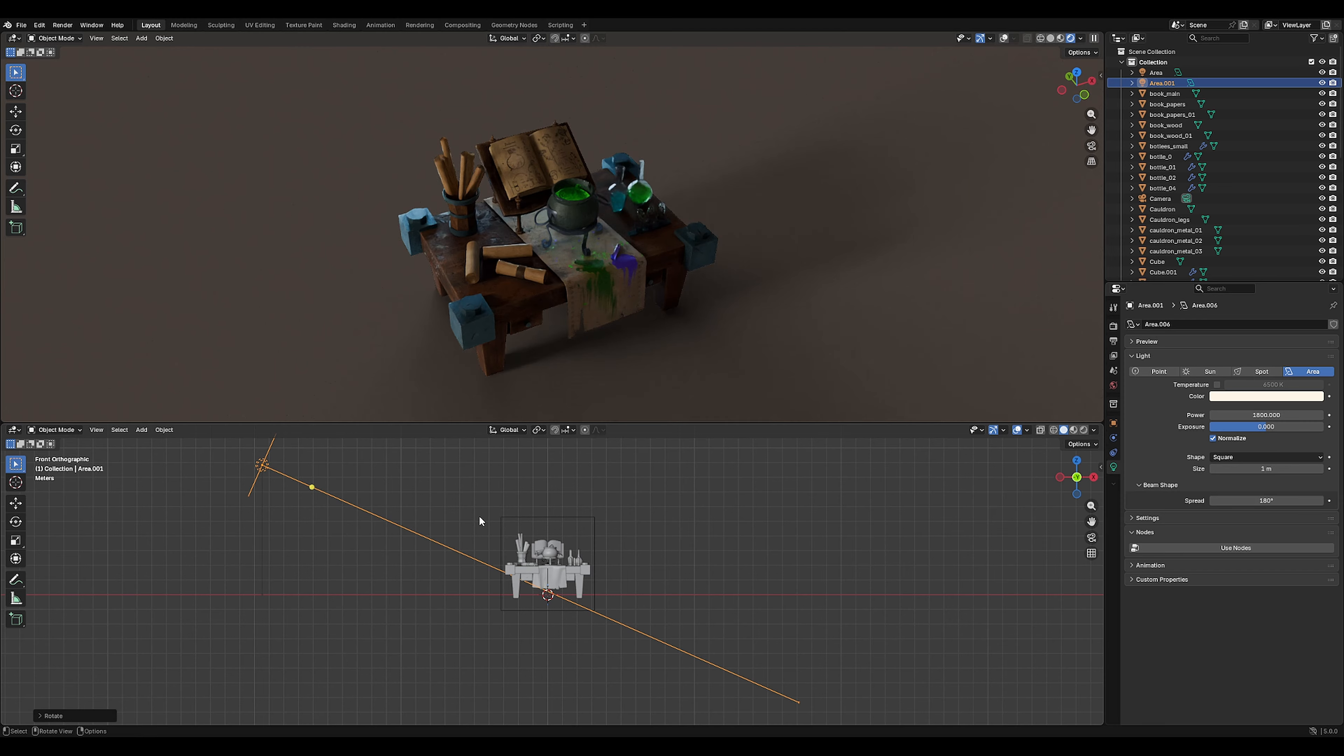
Shift the side light back towards the table by about 2 m along X, lowering it about 0.5 m.
key(g)
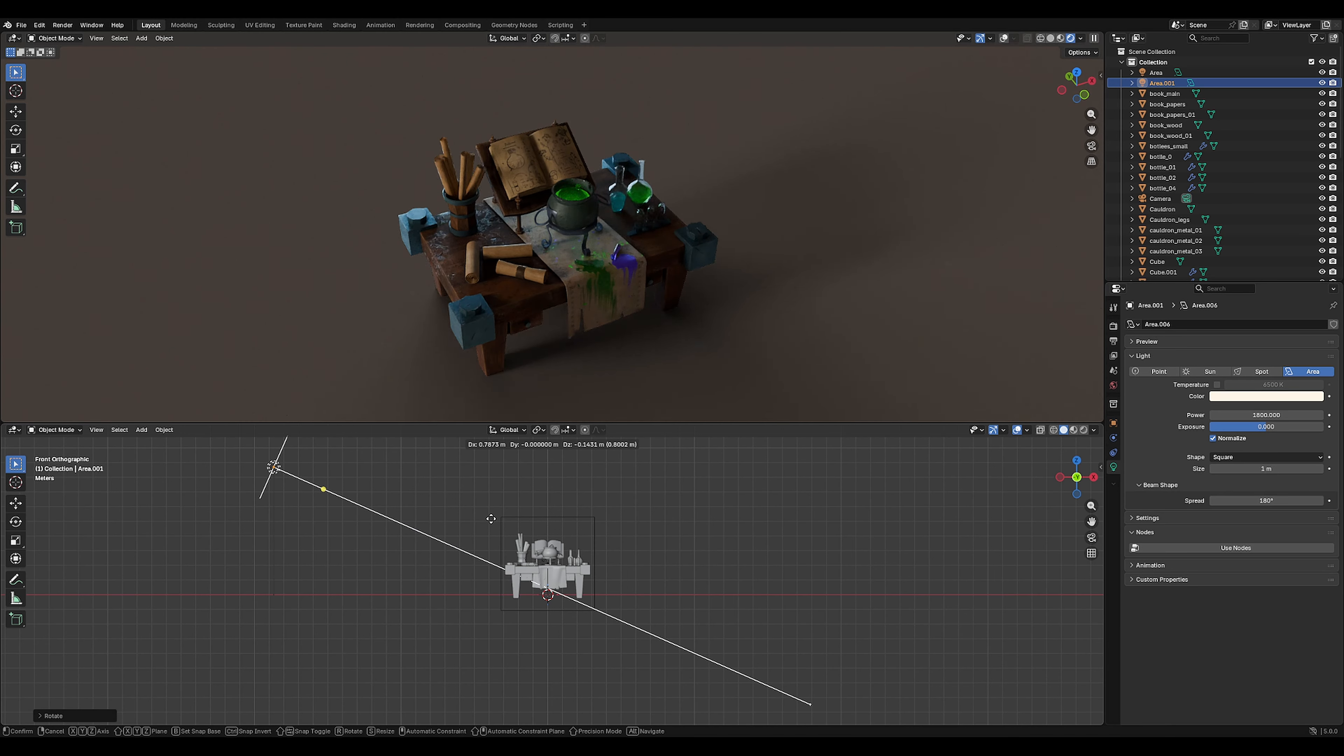
click(491, 518)
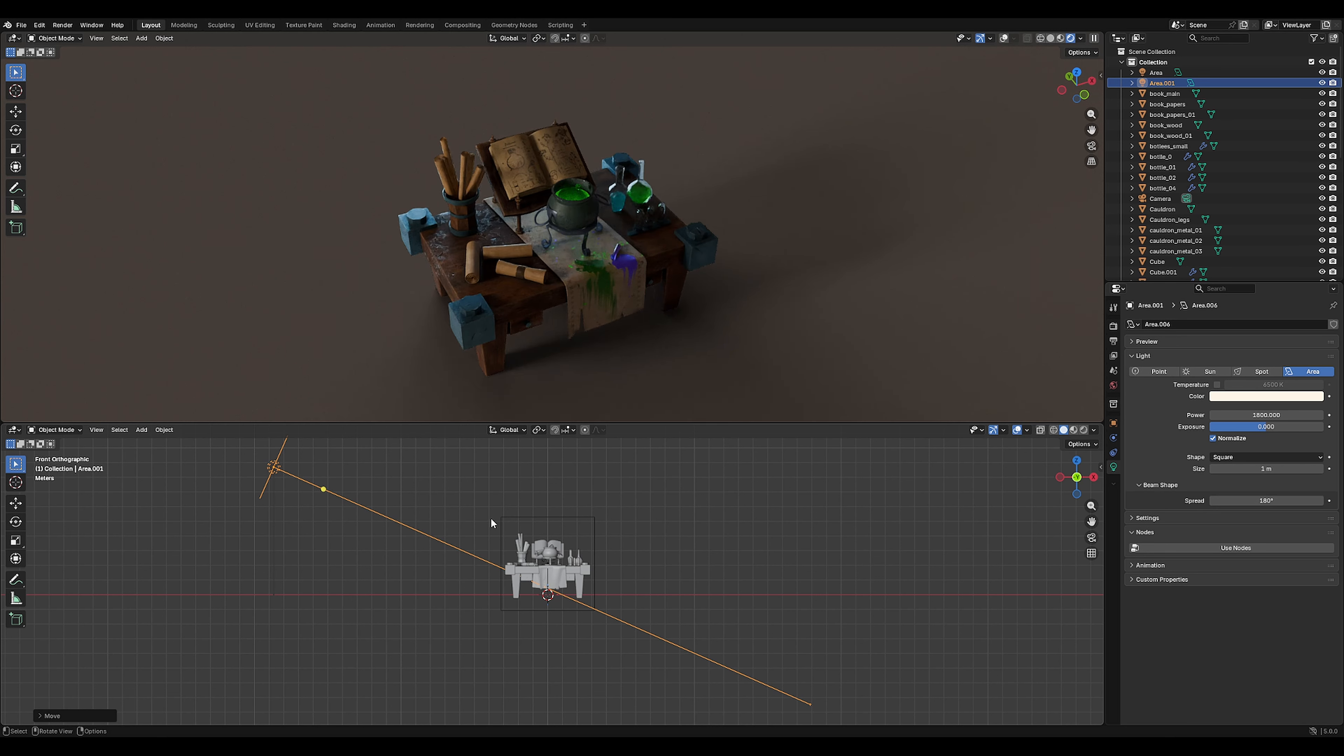
key(g)
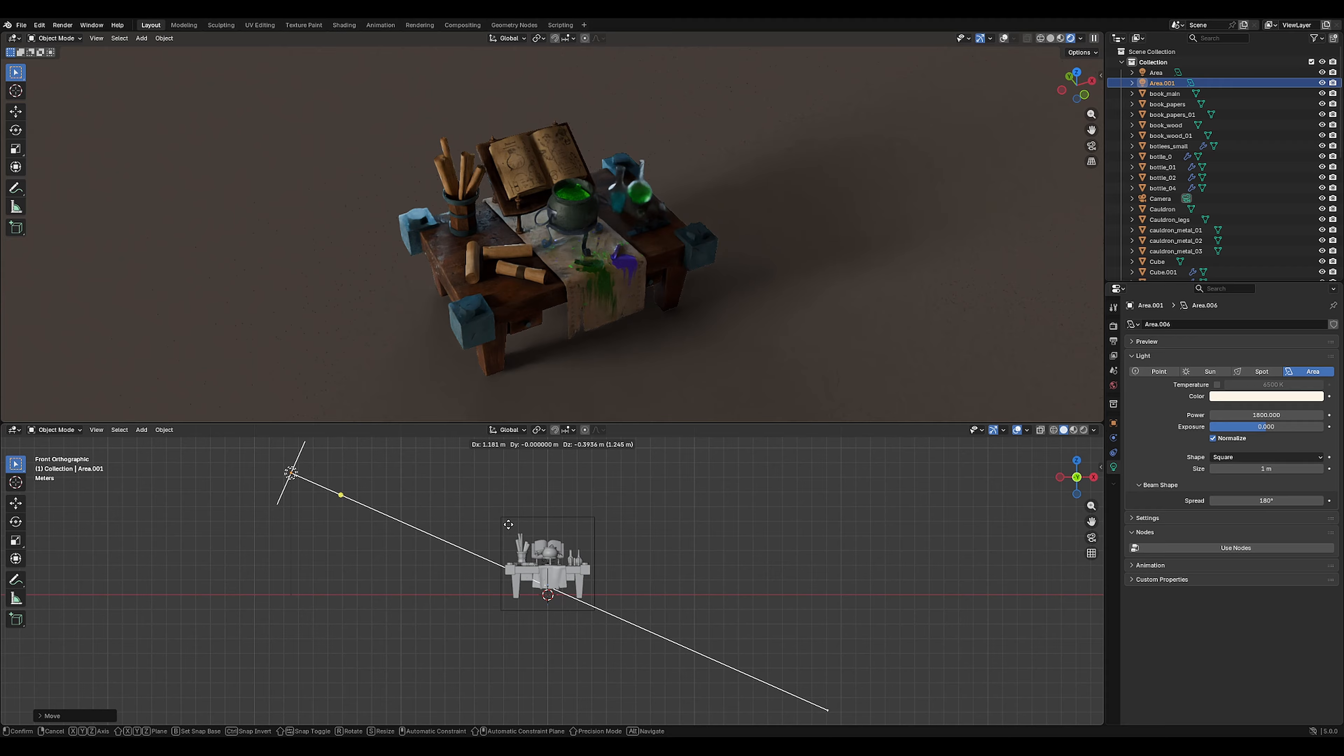
click(513, 529)
Duplicate the warm side light along X to the opposite side of the table.
key(shift+d)
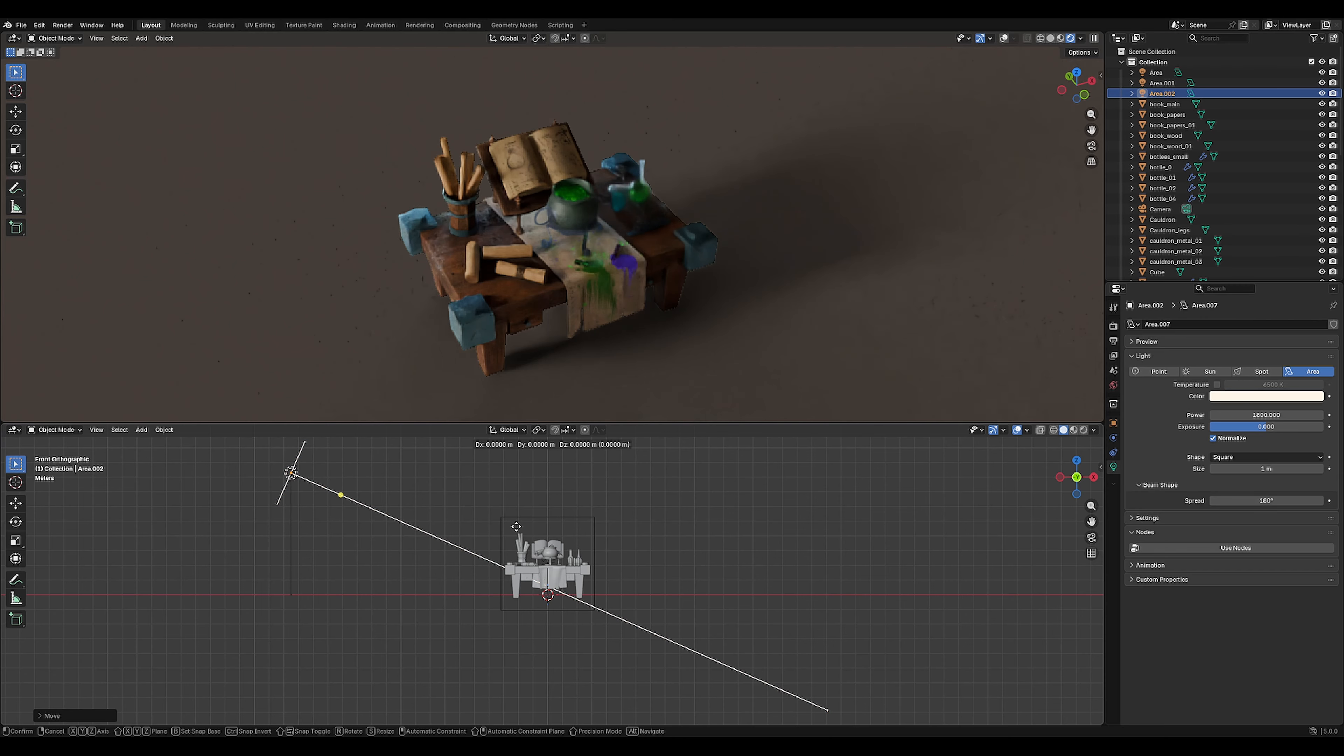
key(x)
click(921, 550)
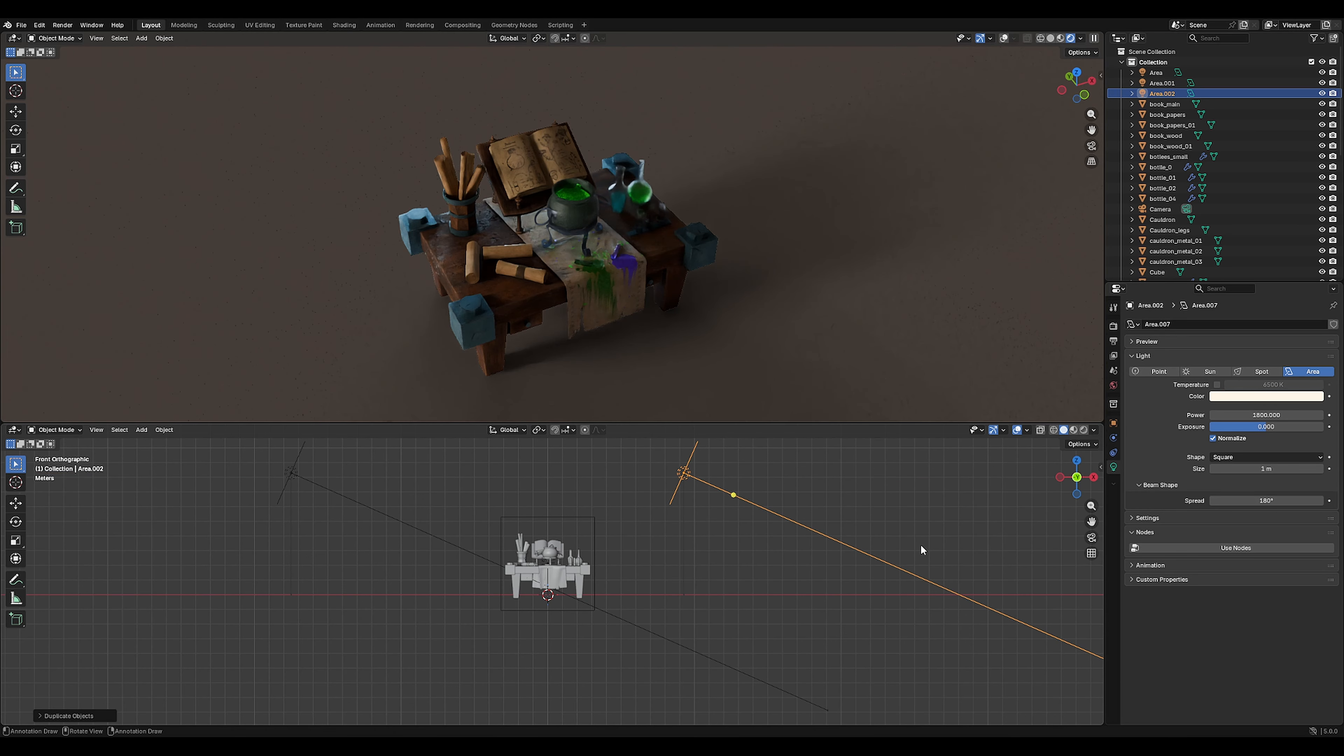
Rotate the duplicated side light to aim at the table, shift it towards the front of the scene, and angle it back at the table.
key(r)
click(509, 656)
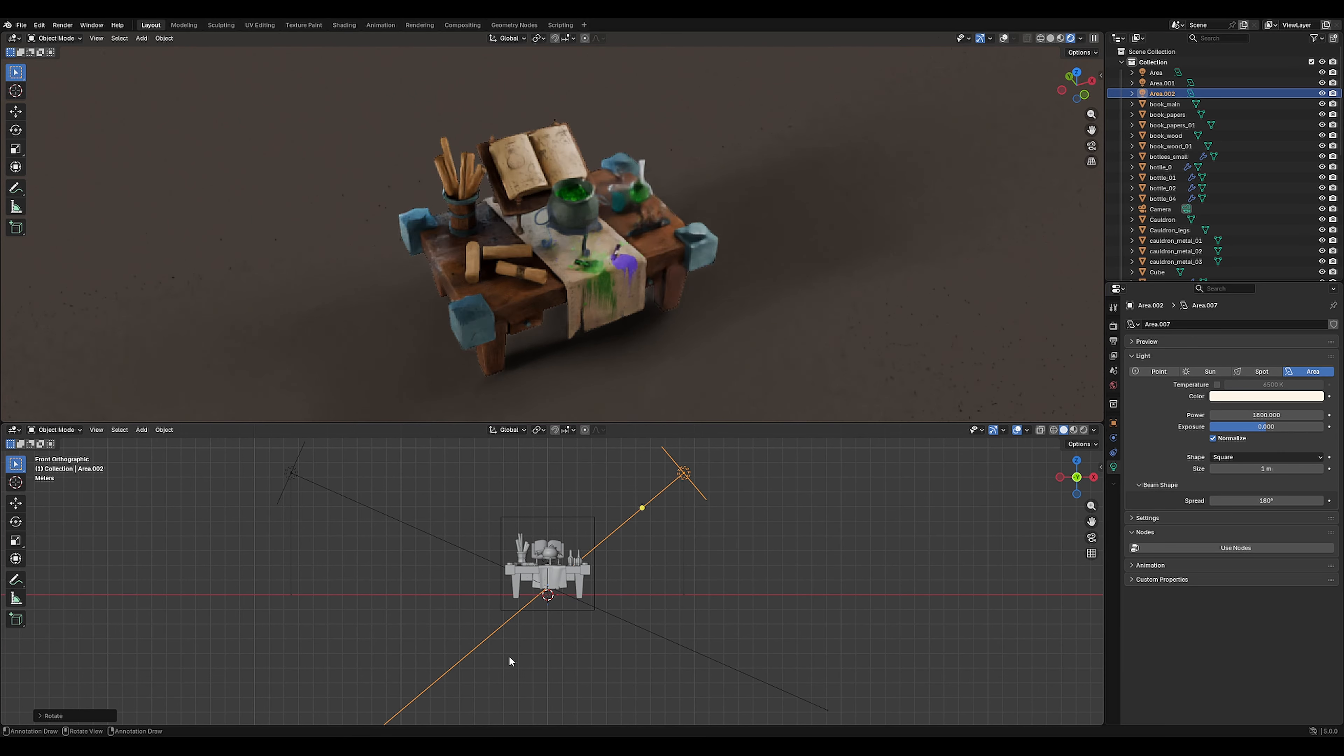
middle_drag(594, 645, 671, 708)
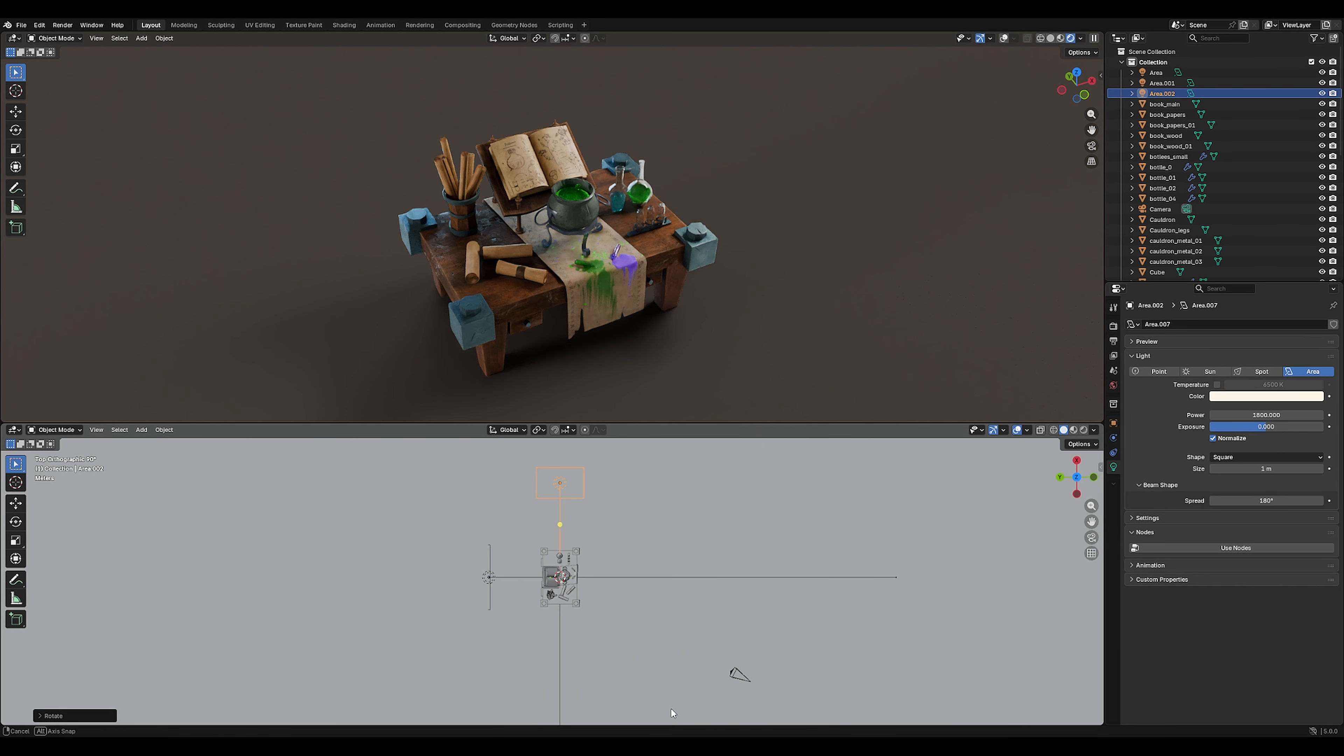
key(g)
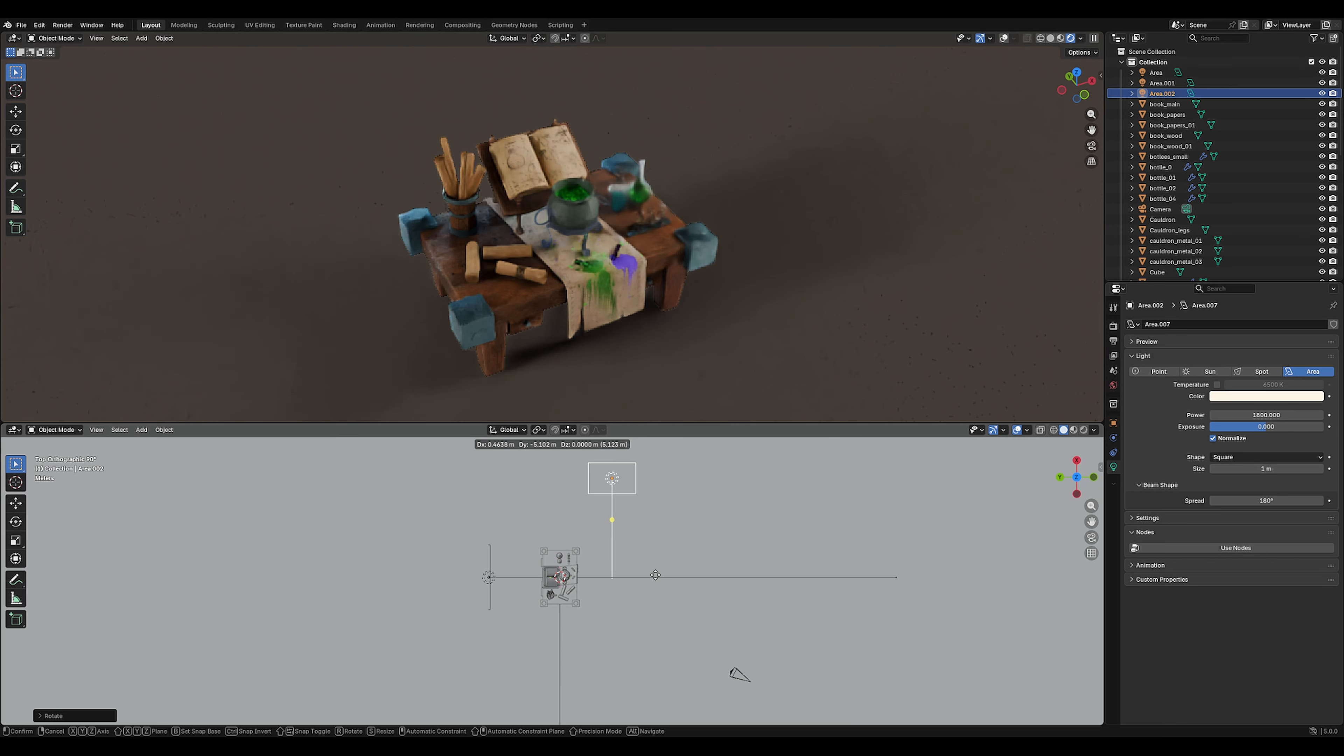
click(666, 575)
key(r)
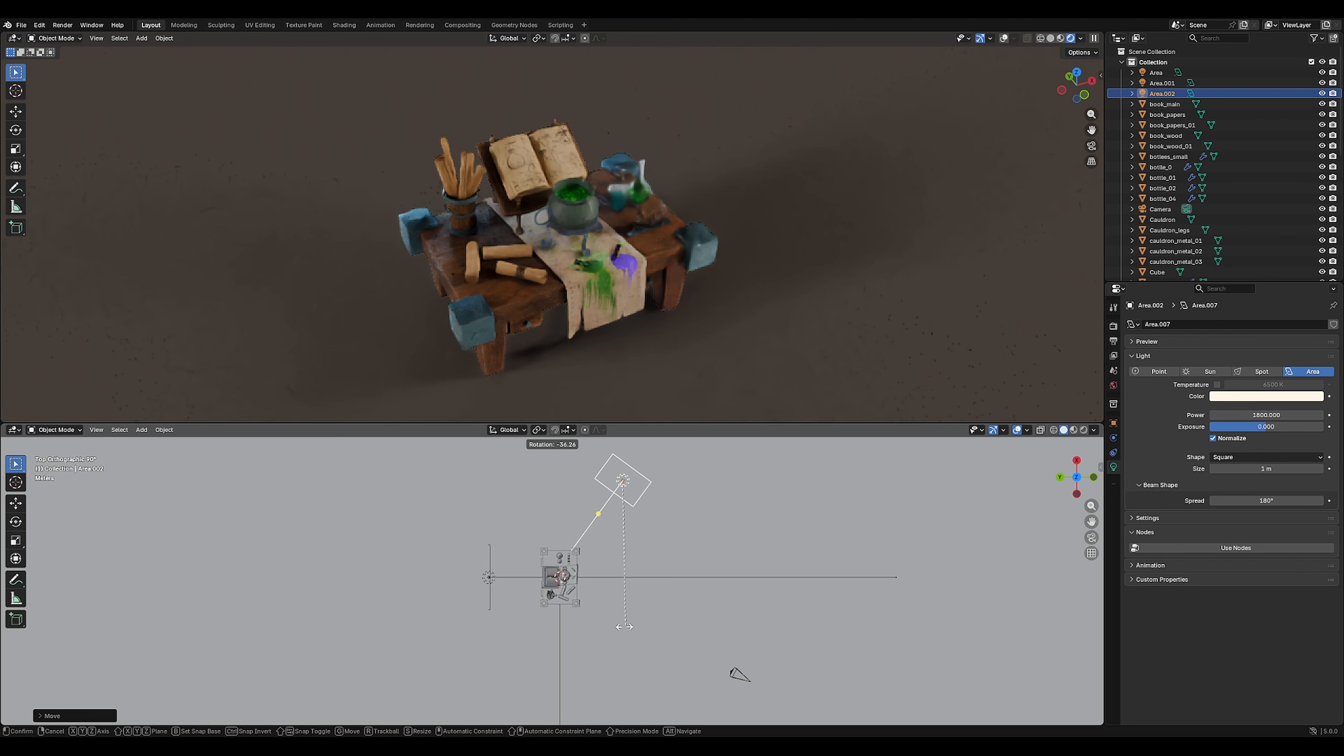
click(636, 645)
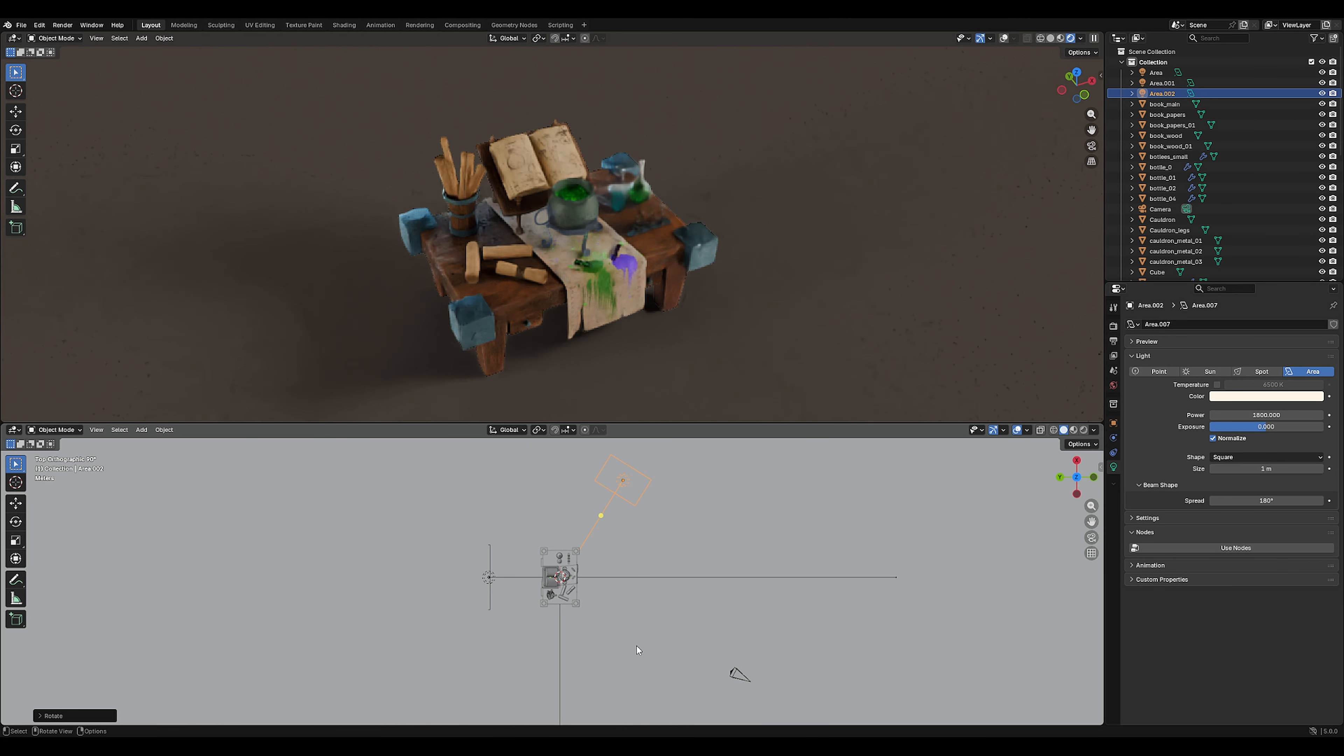
Move the duplicated side light farther forward and slightly inward, and turn it more directly towards the table.
key(g)
click(637, 597)
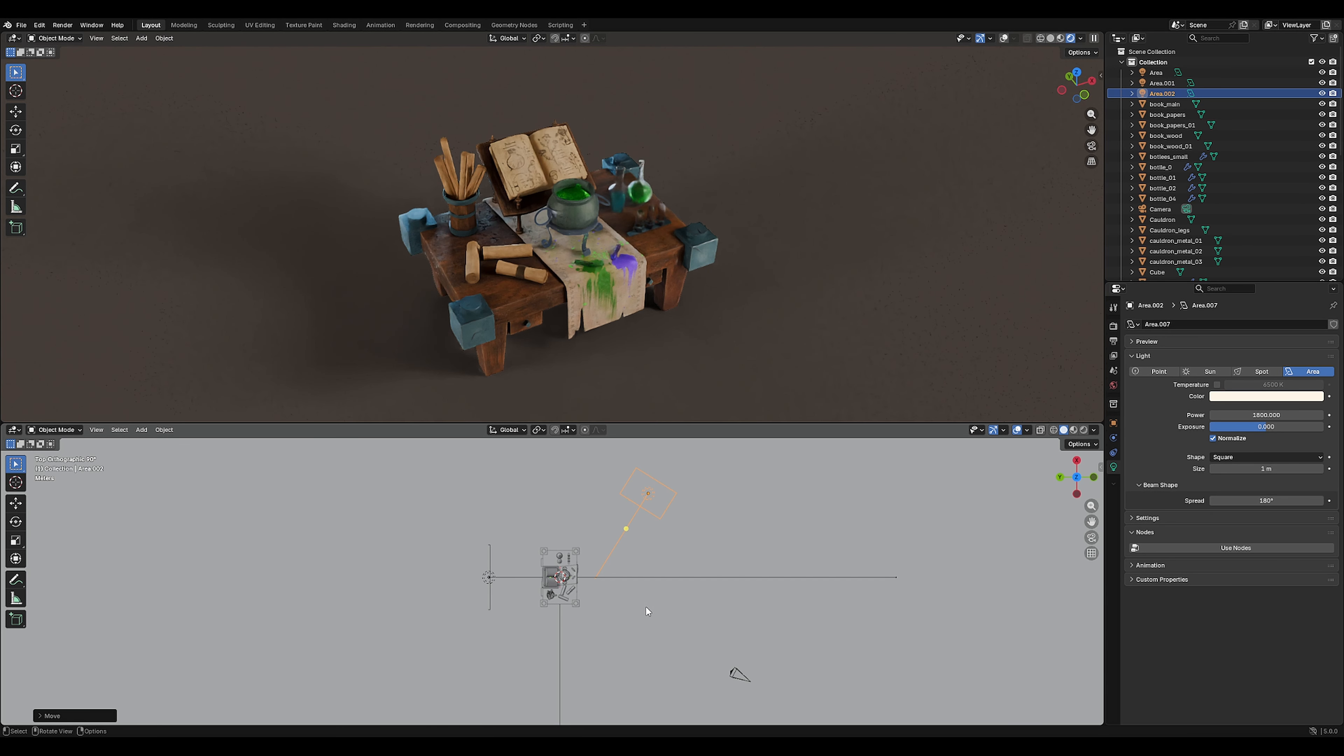
key(r)
click(609, 619)
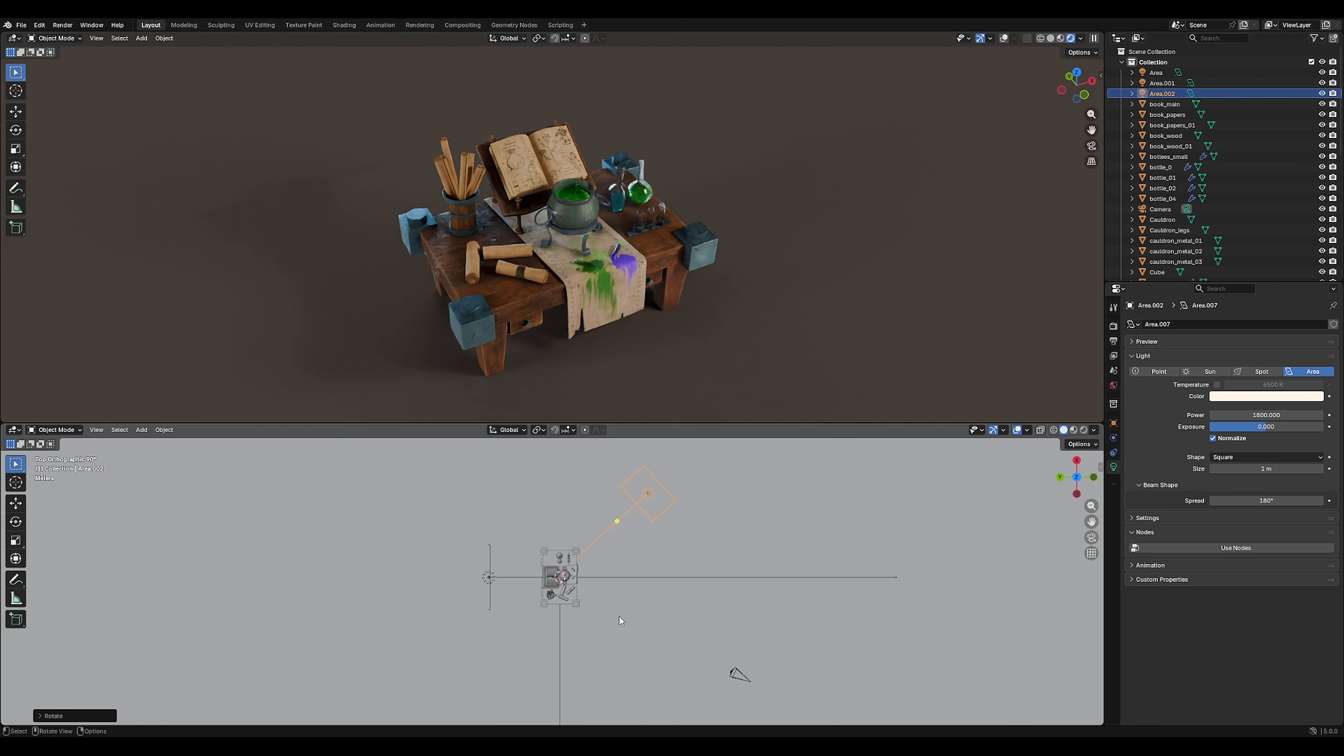
middle_drag(620, 617, 536, 556)
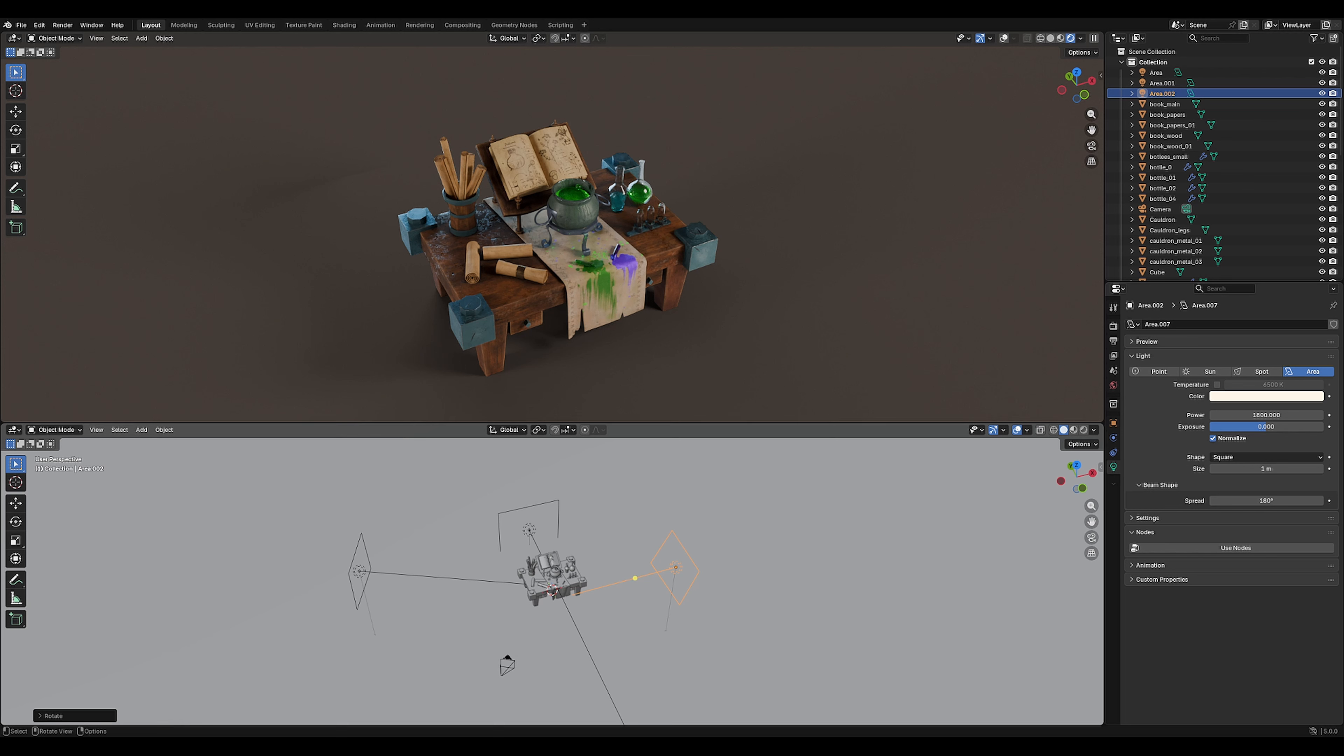
Set the duplicated side light's power to 1500.
click(690, 572)
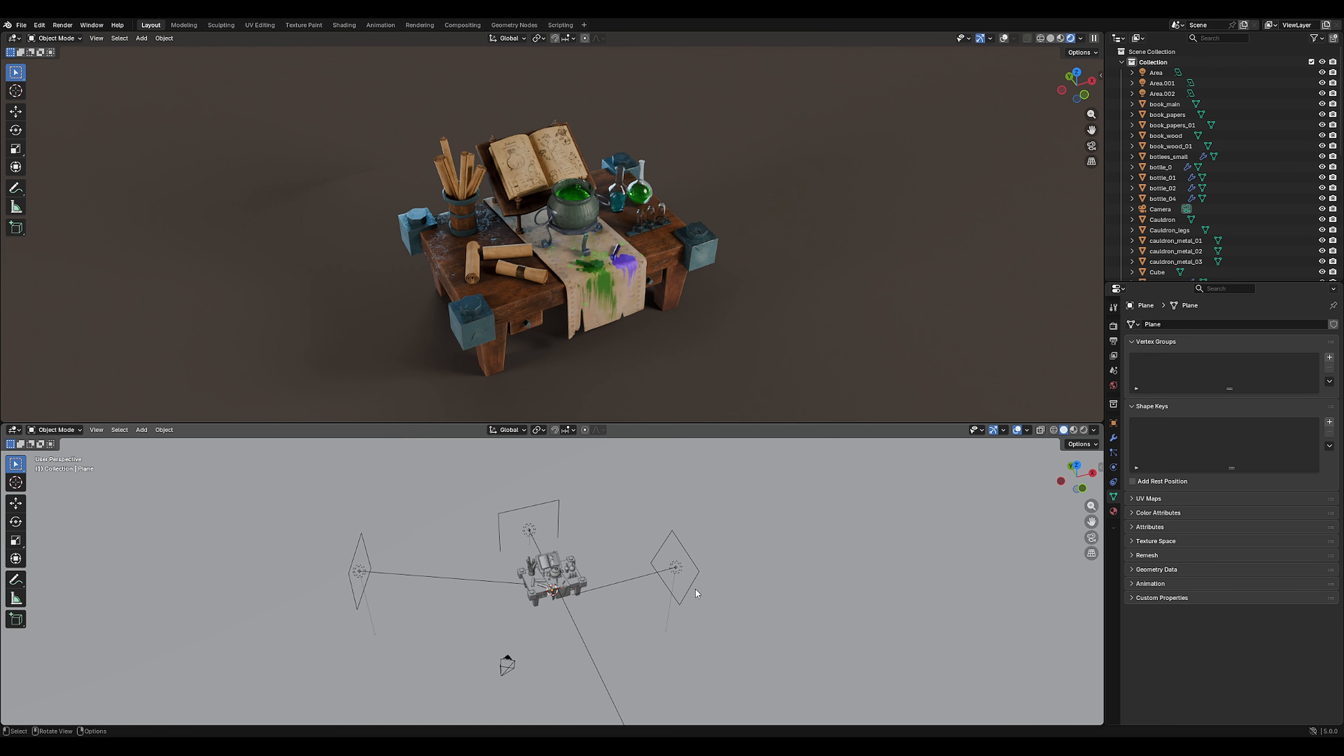
click(682, 570)
double_click(1278, 416)
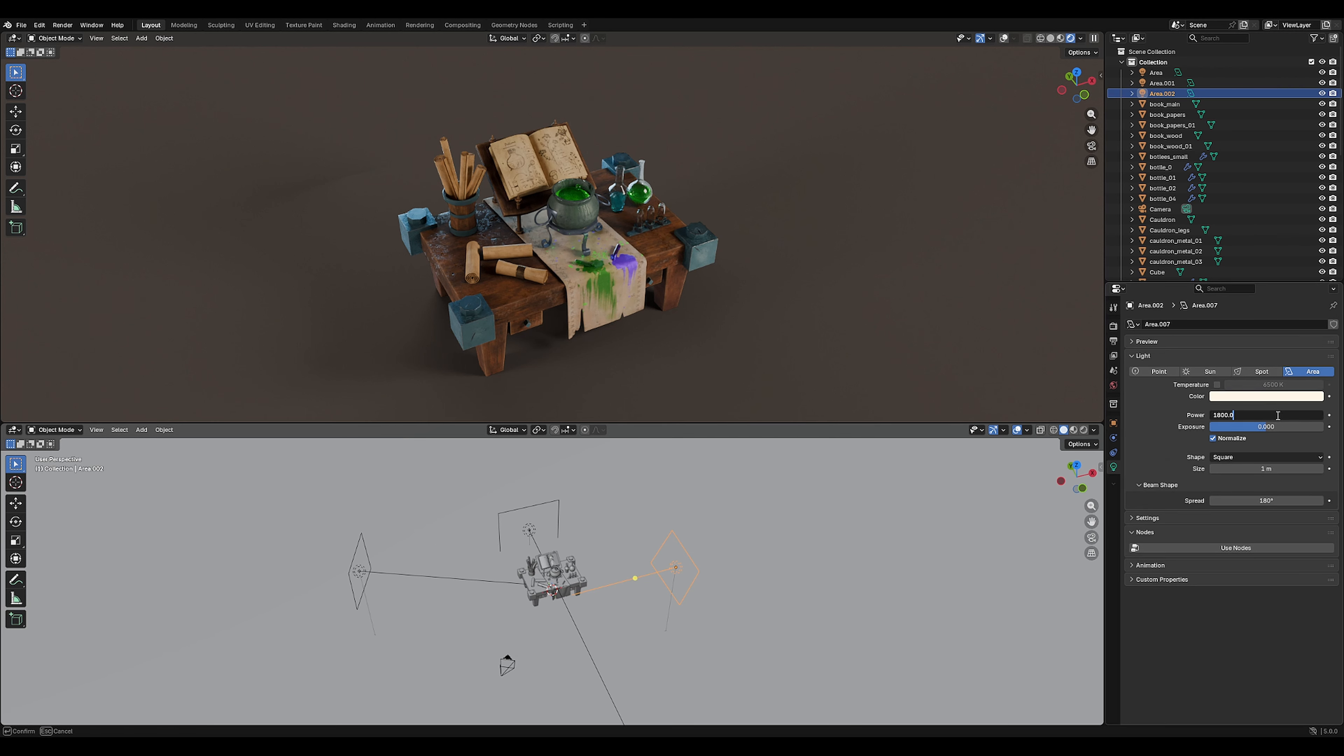
text(1500)
key(Return)
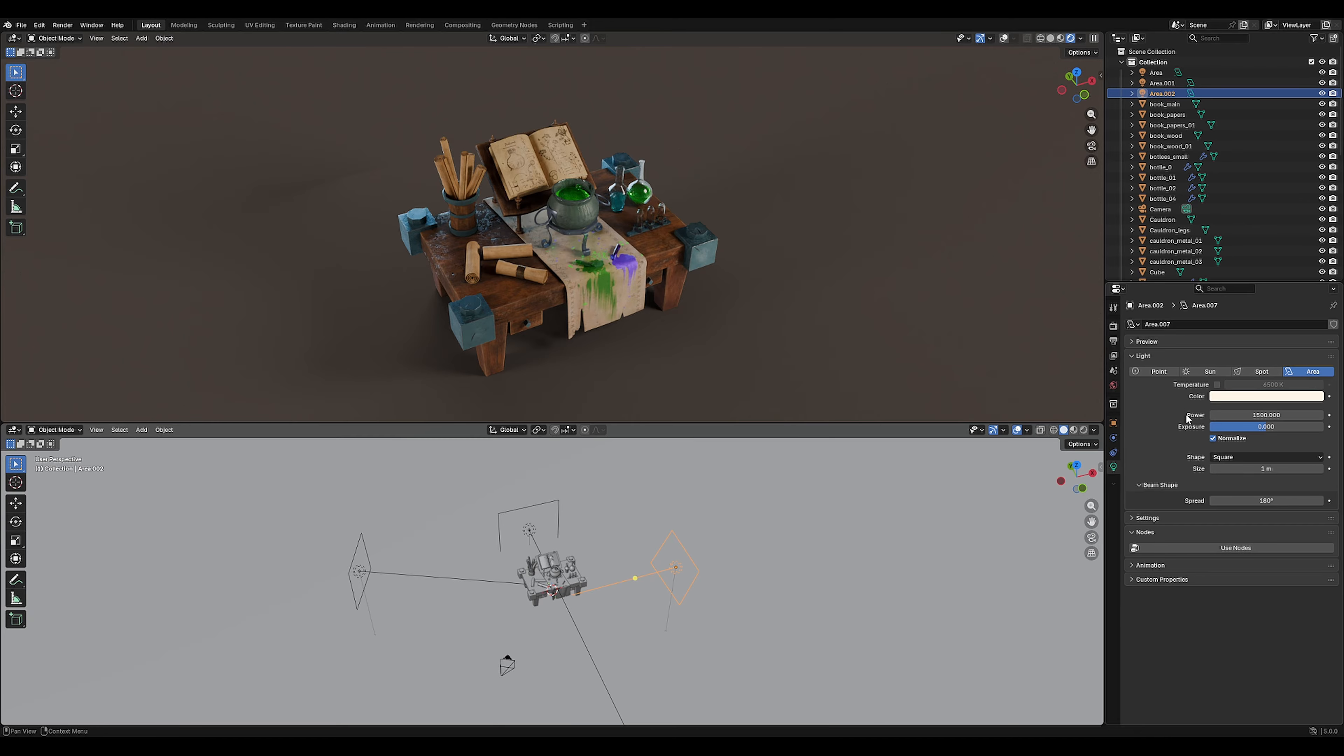
Tint the duplicated side light a pale pink.
click(1277, 396)
click(1270, 277)
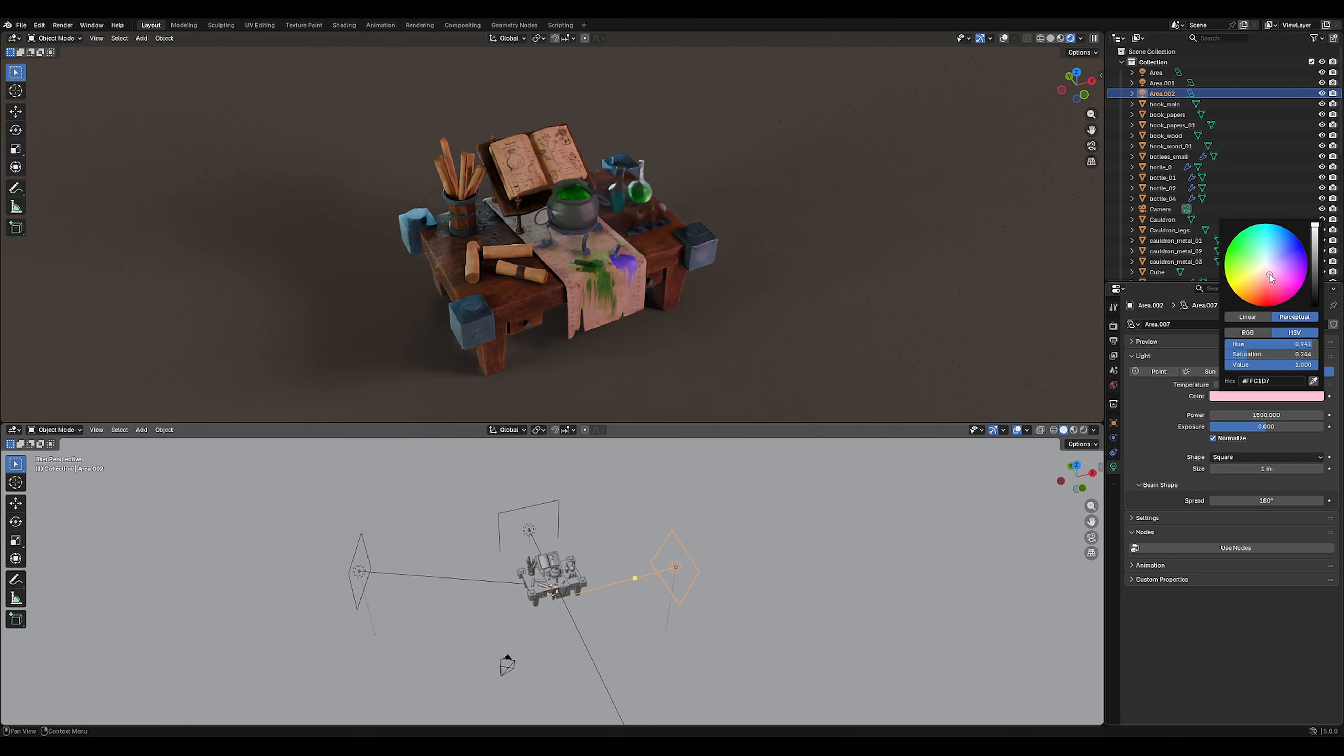
click(1272, 277)
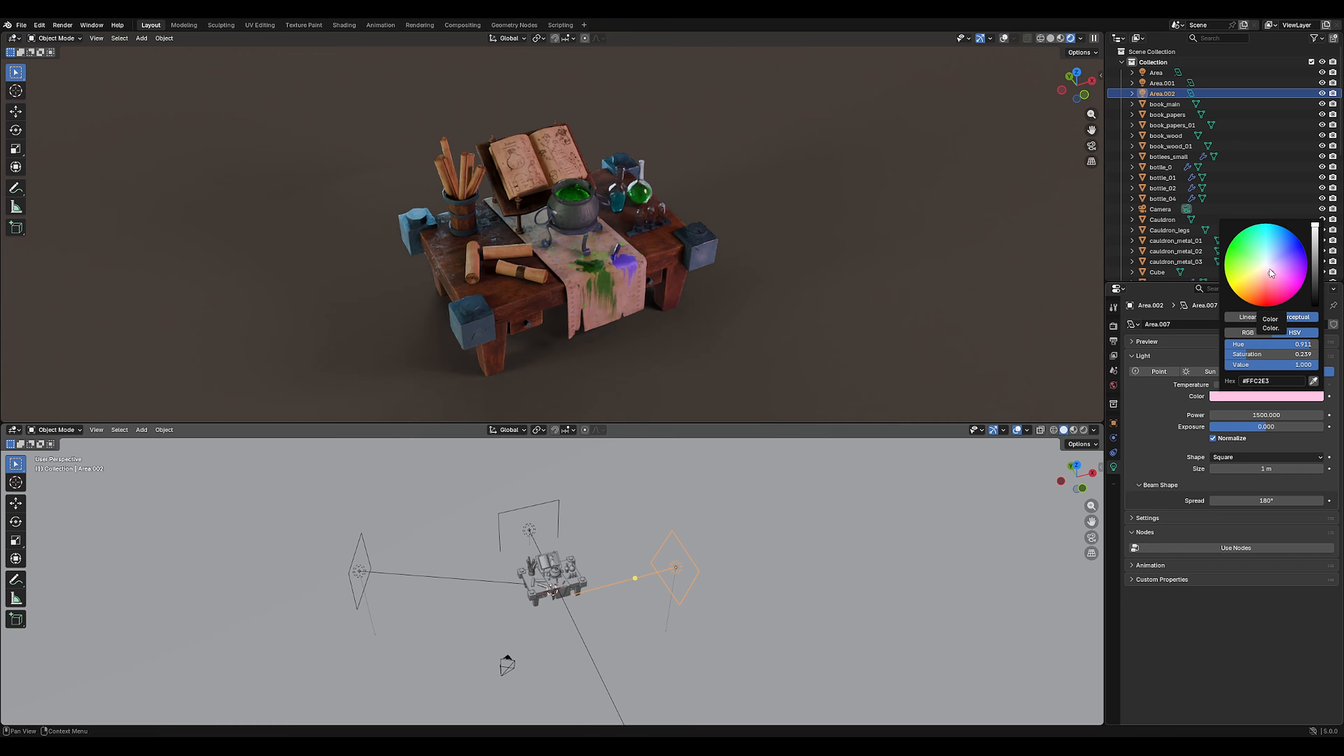
click(1272, 272)
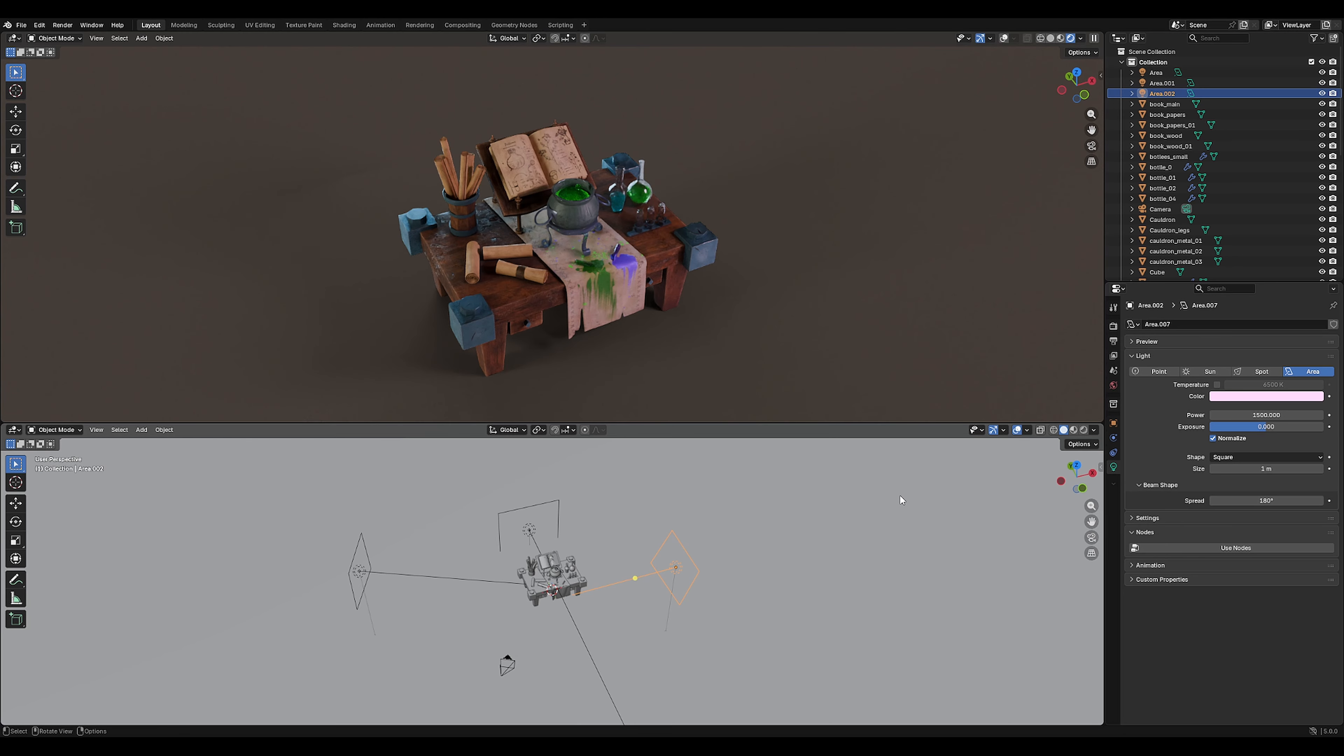
Move the blue back light farther behind the table and slightly higher in the side view.
middle_drag(661, 605, 516, 570)
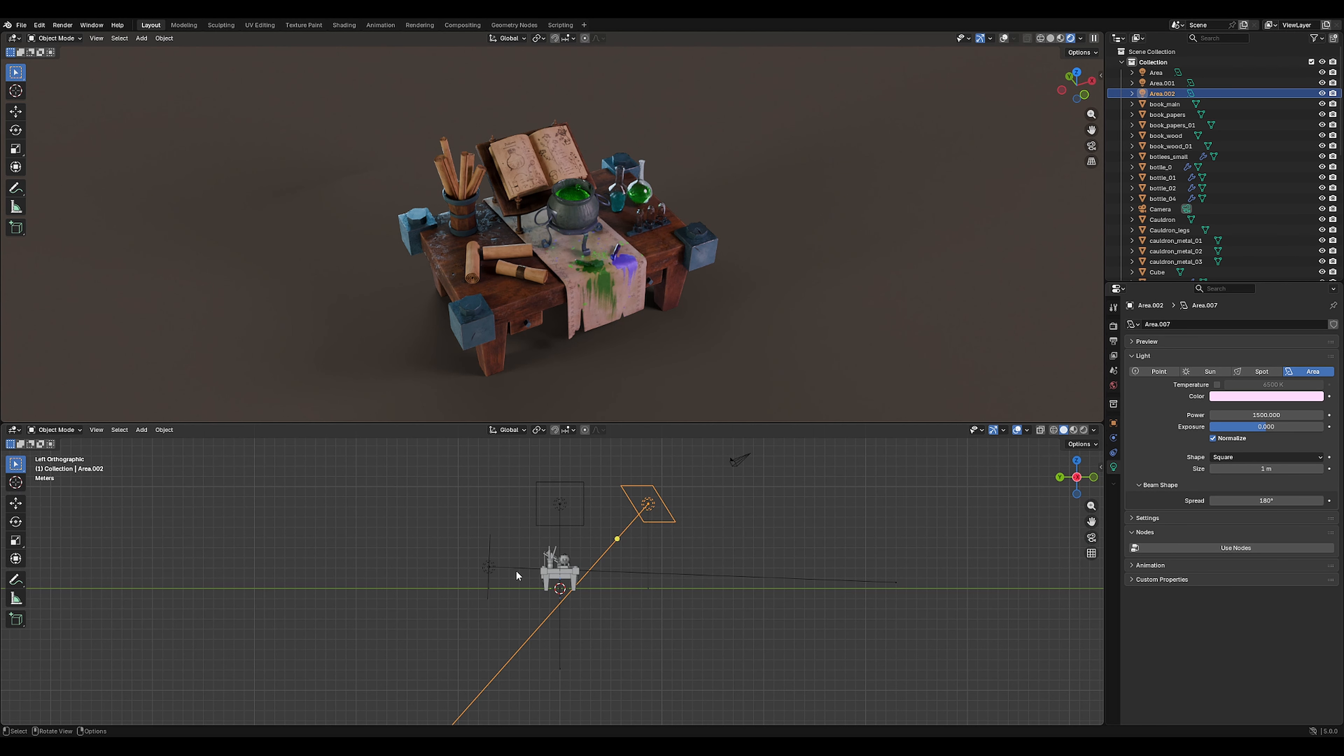
click(470, 569)
click(486, 571)
key(g)
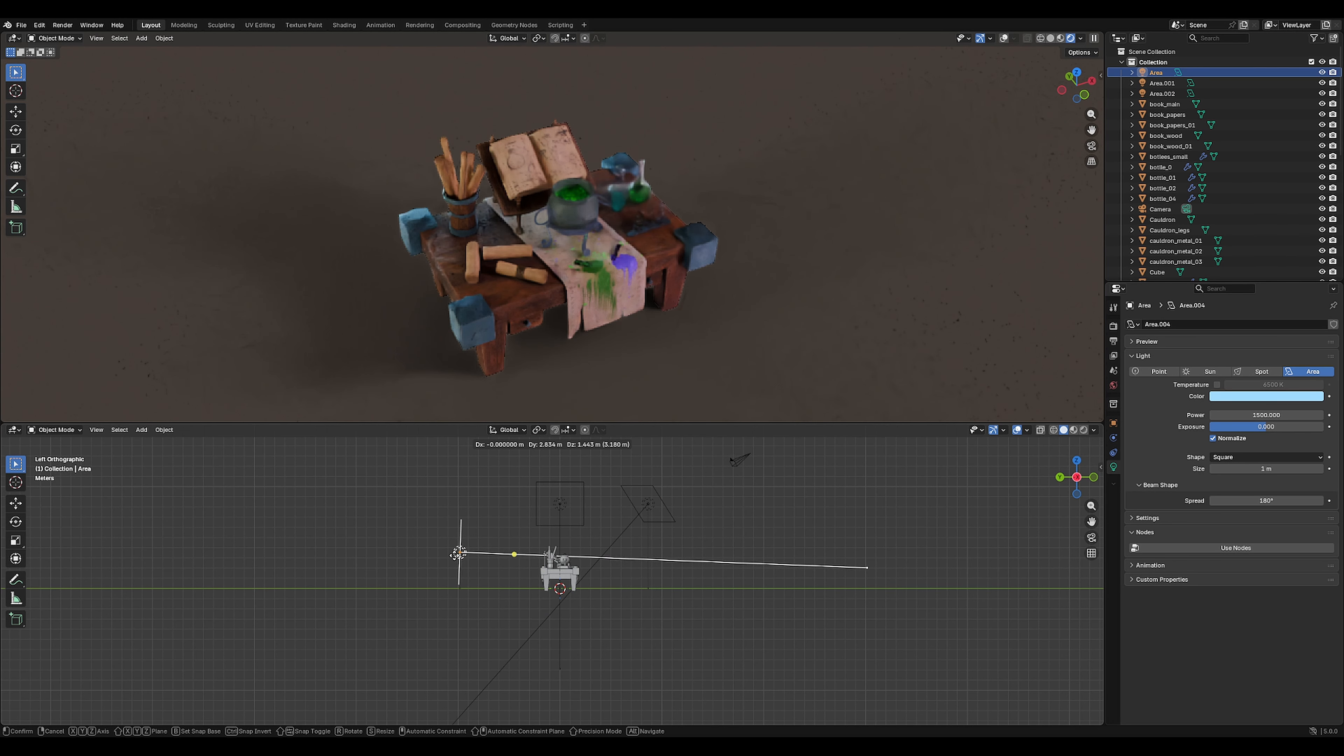
click(369, 548)
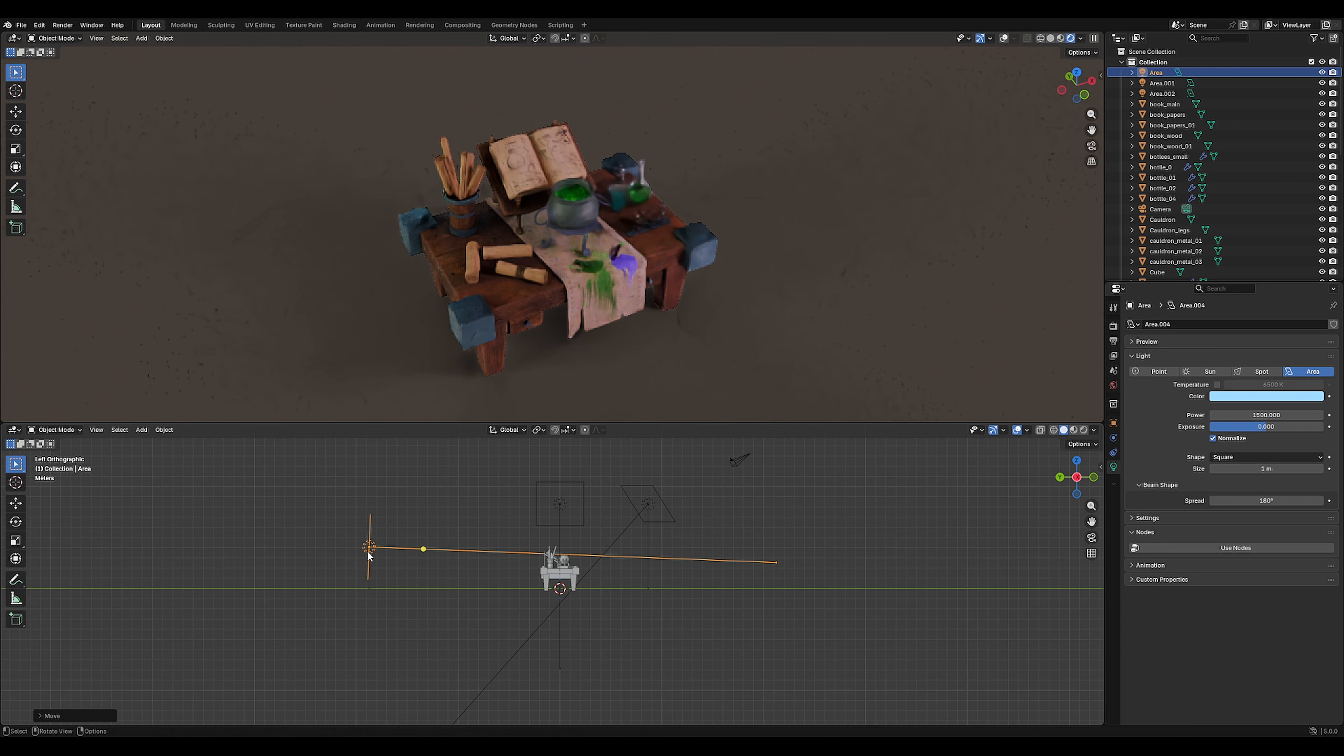
Tilt the blue back light slightly down at the table and bring it about 4.9 m closer.
key(r)
click(498, 578)
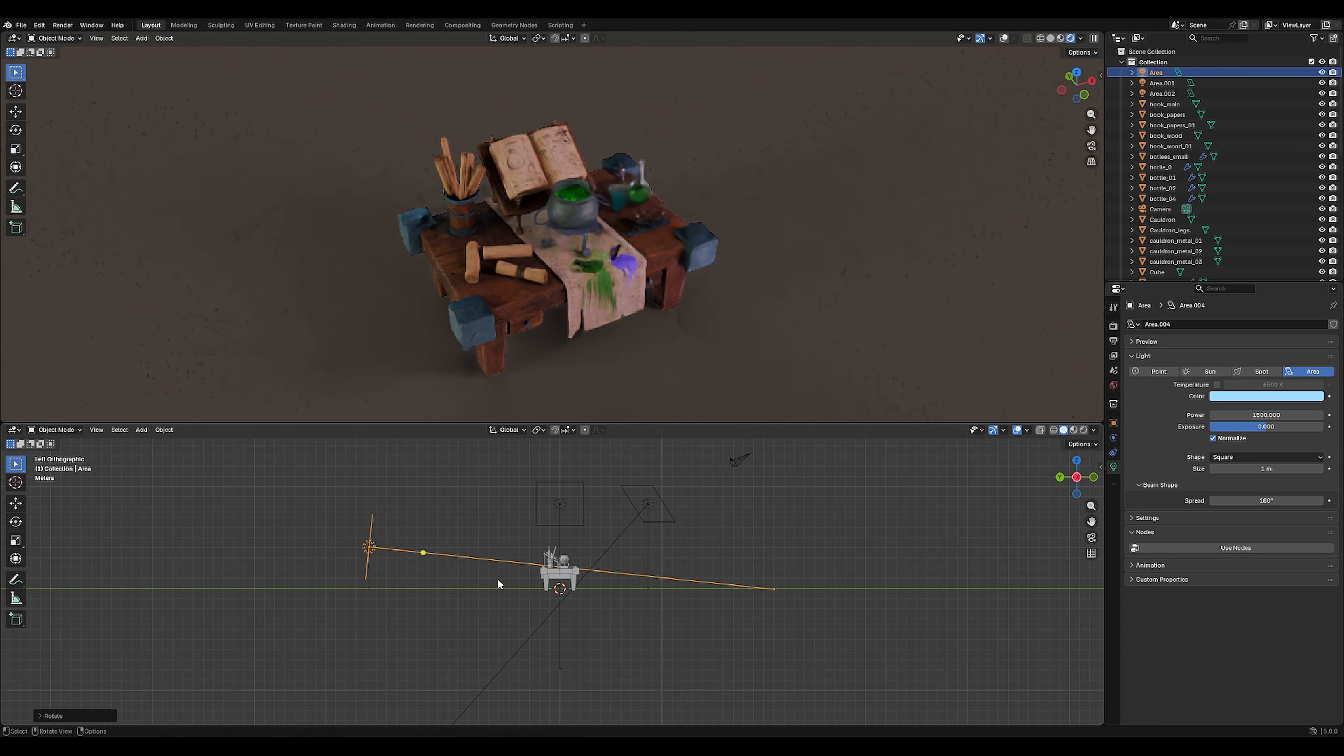
key(g)
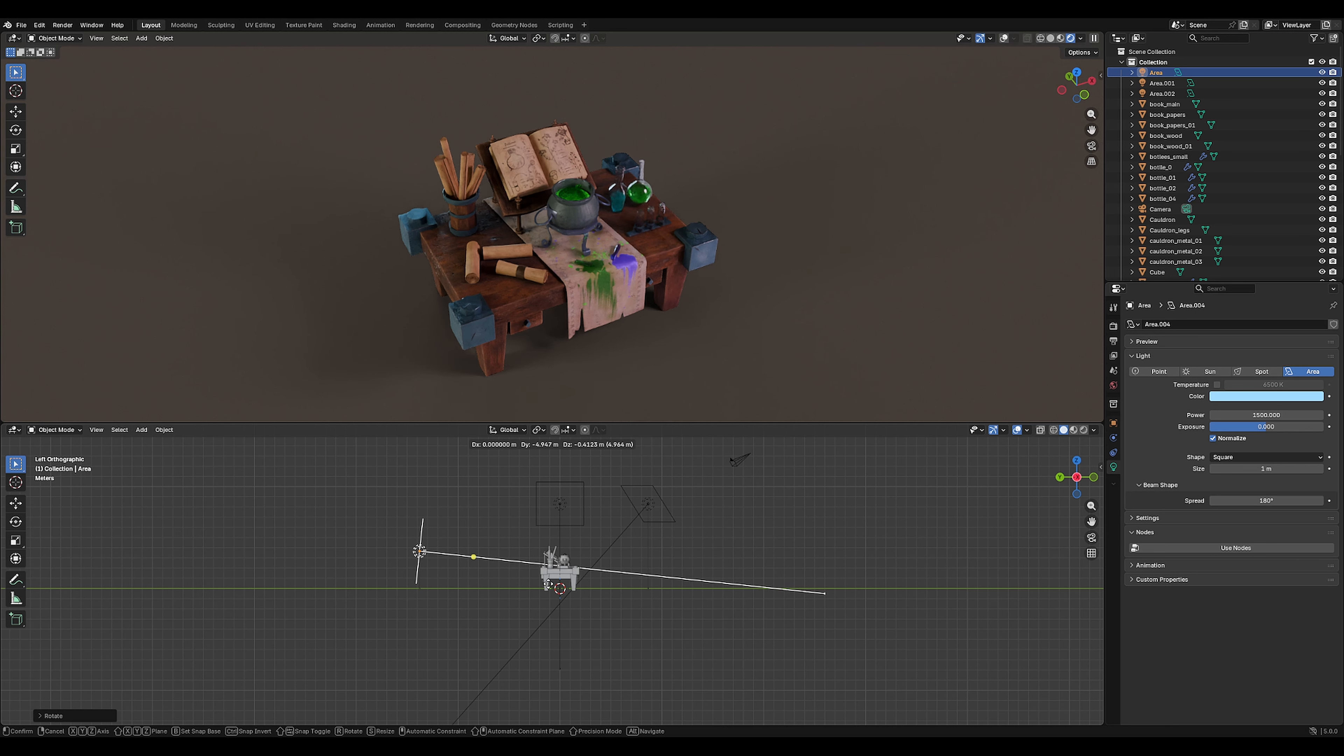
click(547, 585)
Add a new area light at the scene's centre and scale it up to slightly wider than the table.
middle_drag(548, 585, 608, 595)
key(shift+a)
mouse_move(607, 588)
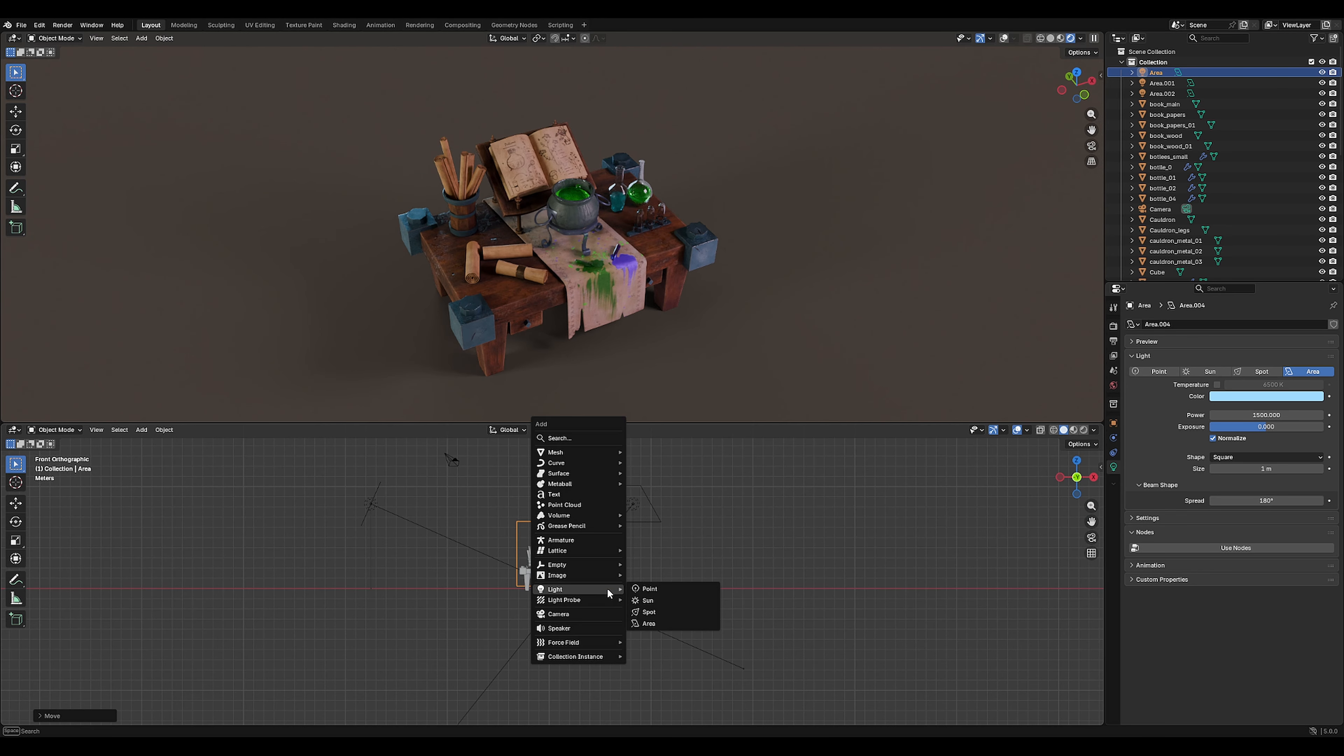
click(657, 624)
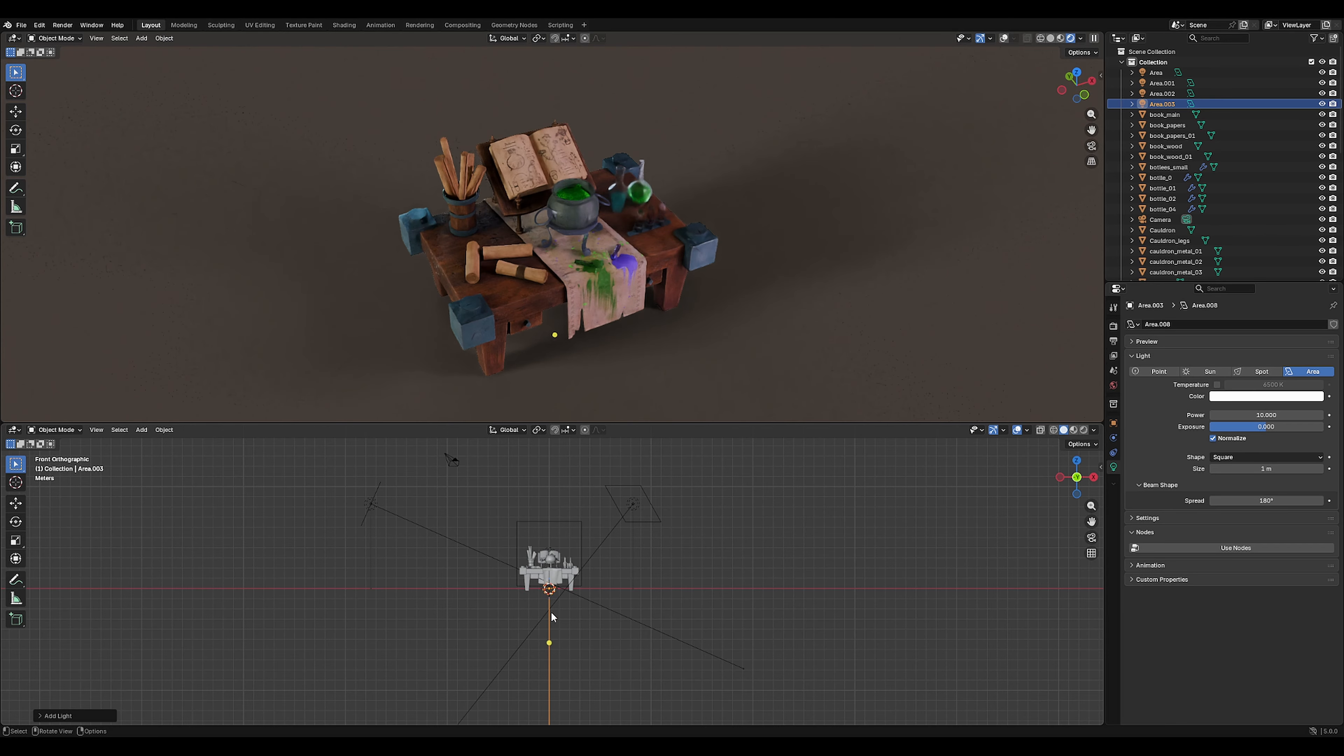
key(s)
click(802, 650)
Raise the new area light along Z high above the table and enlarge it further.
key(g)
key(z)
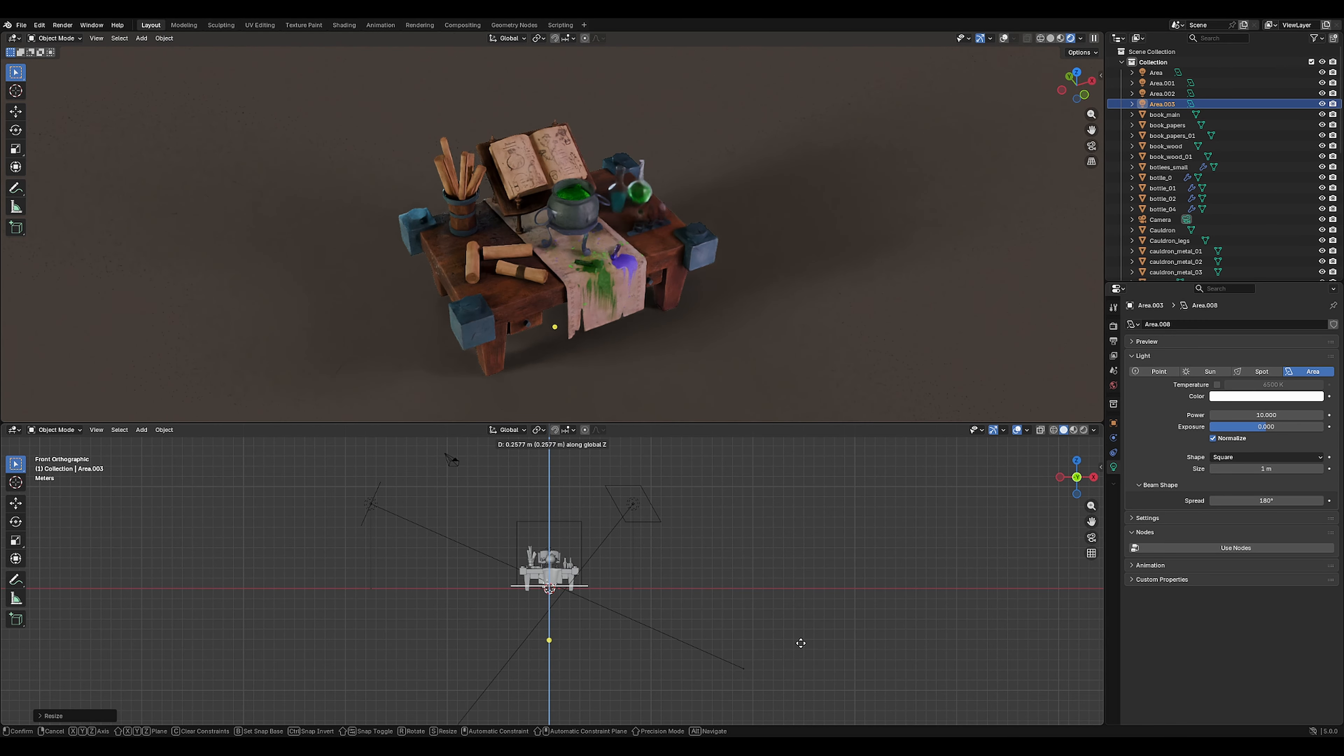
click(798, 510)
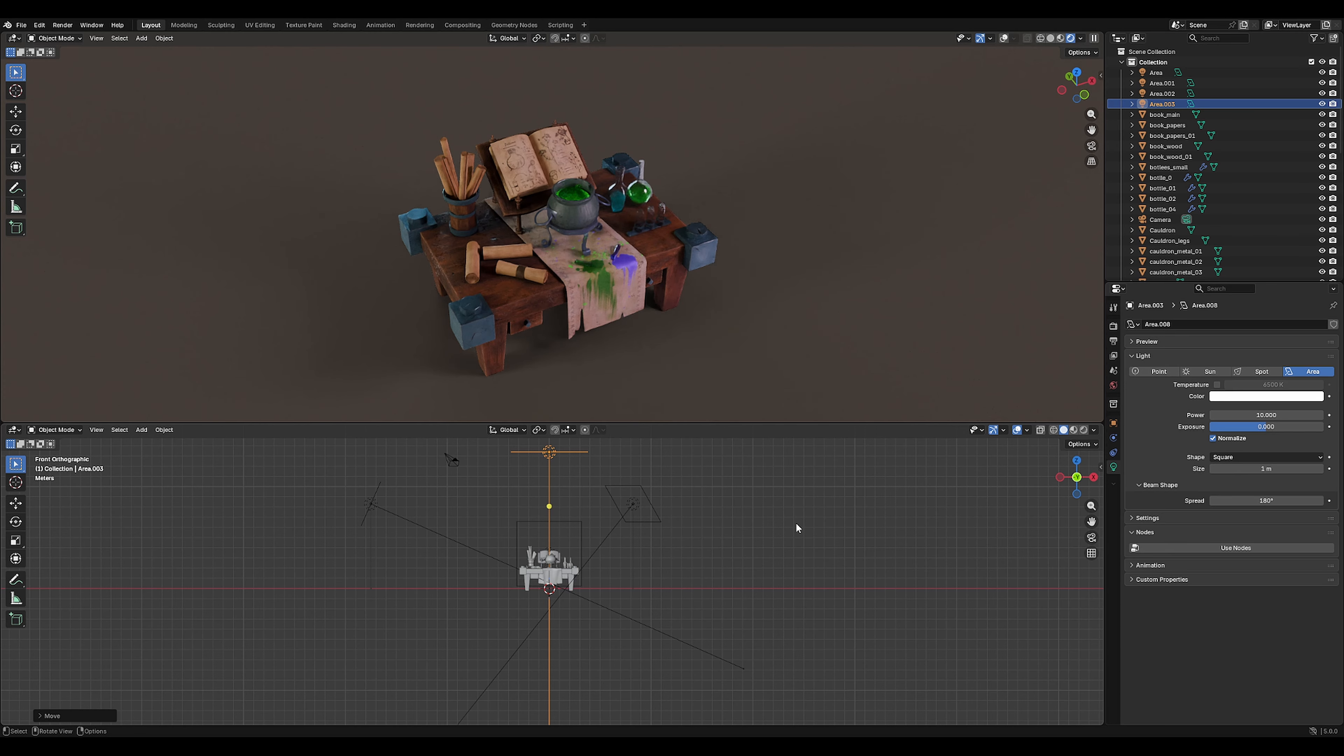
key(s)
click(895, 529)
Set the overhead light's power to 1000 and raise it about 1.3 m along Z.
double_click(1289, 415)
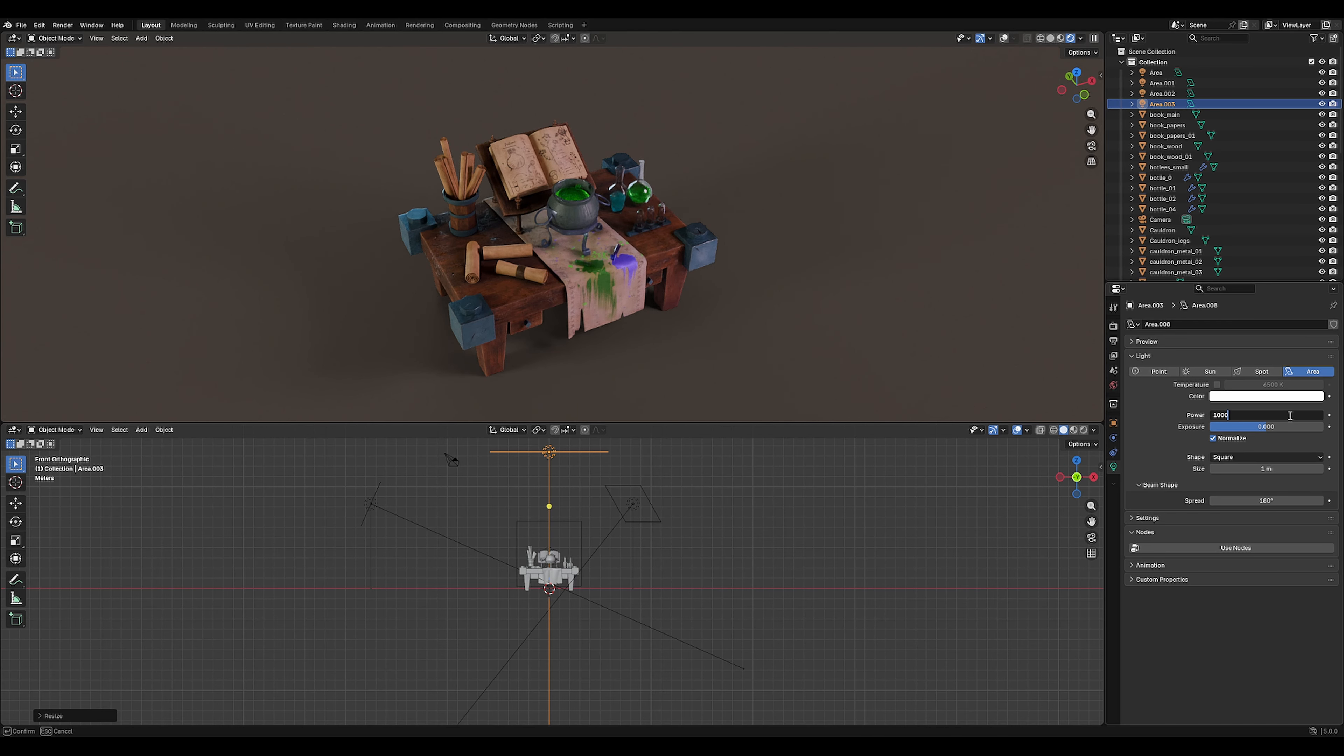
key(Return)
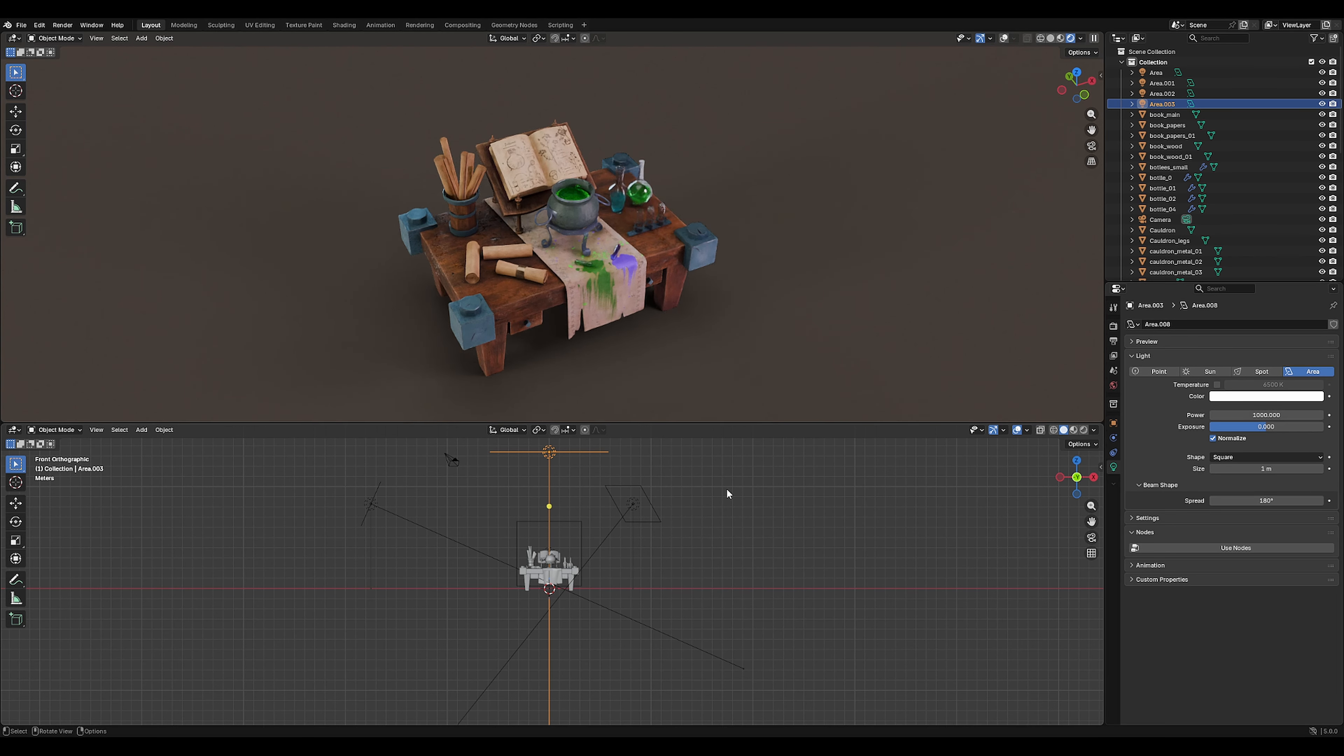
key(g)
key(z)
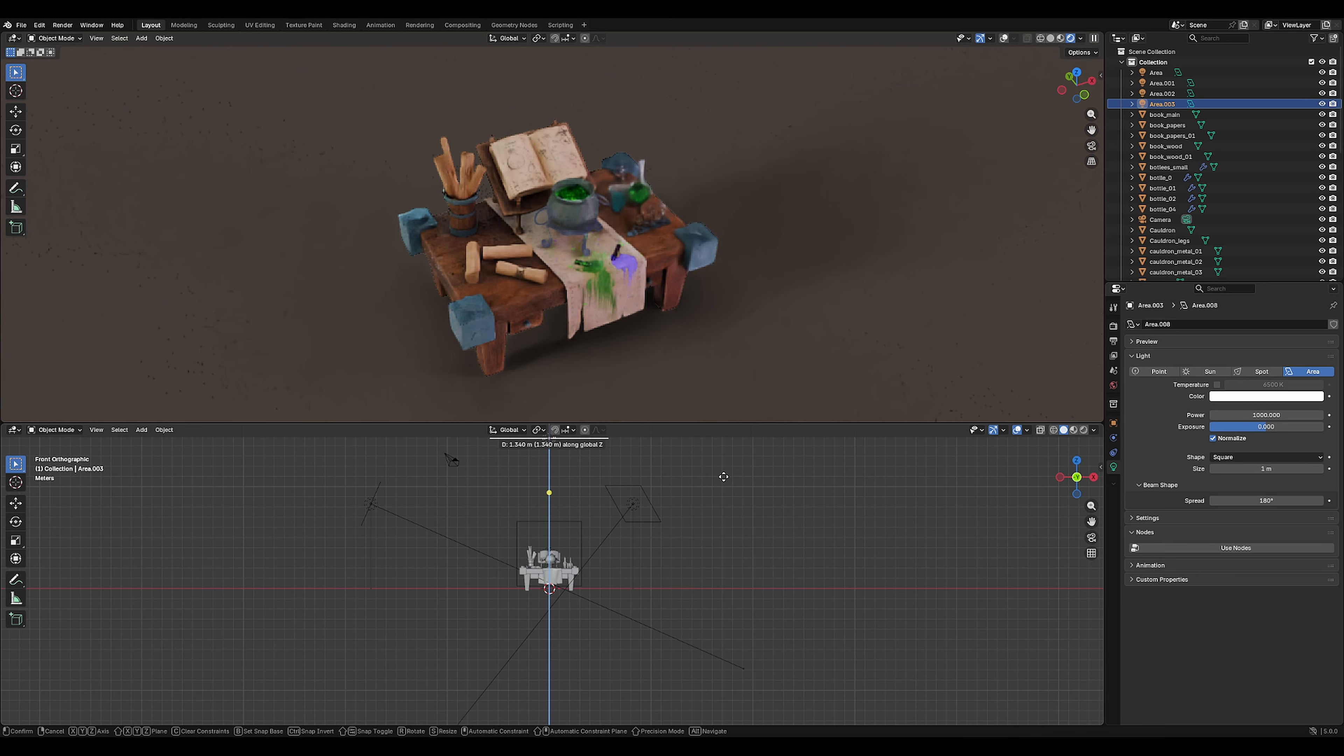
click(723, 480)
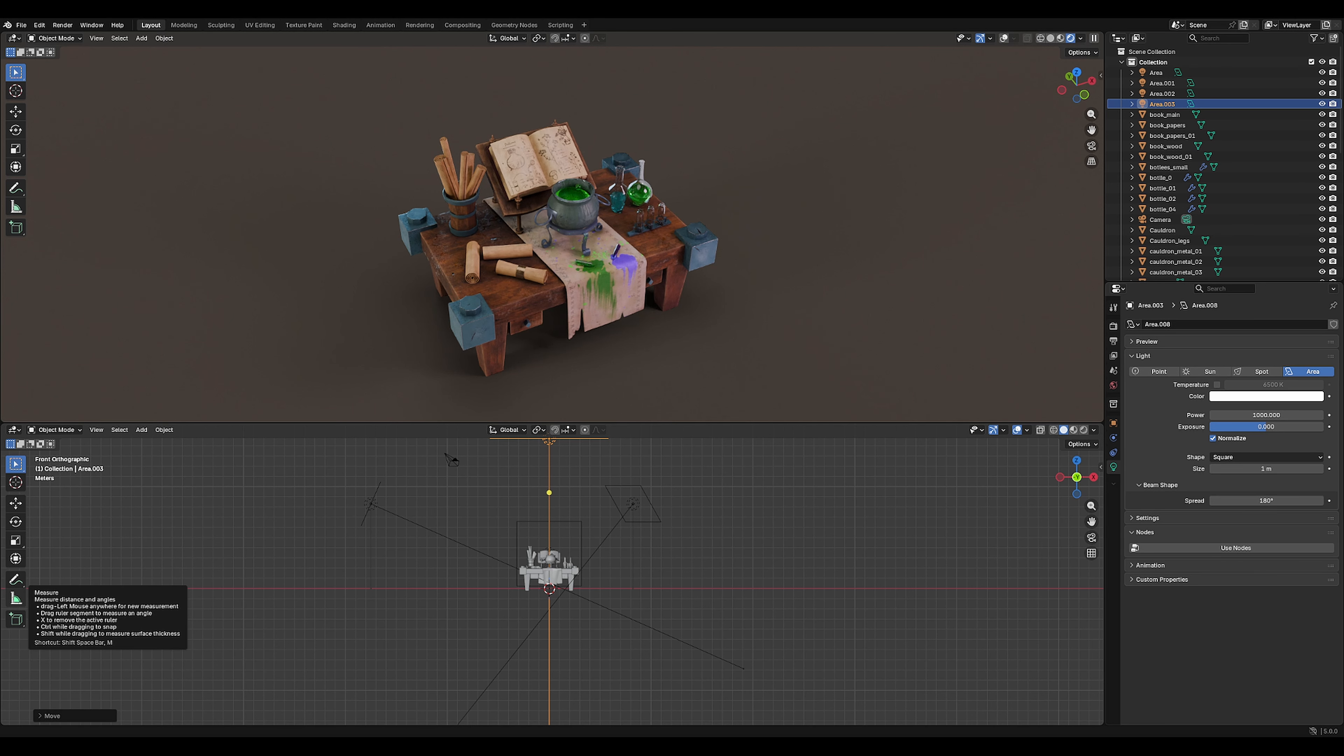
Join the two 3D viewports into one large rendered viewport.
right_click(704, 423)
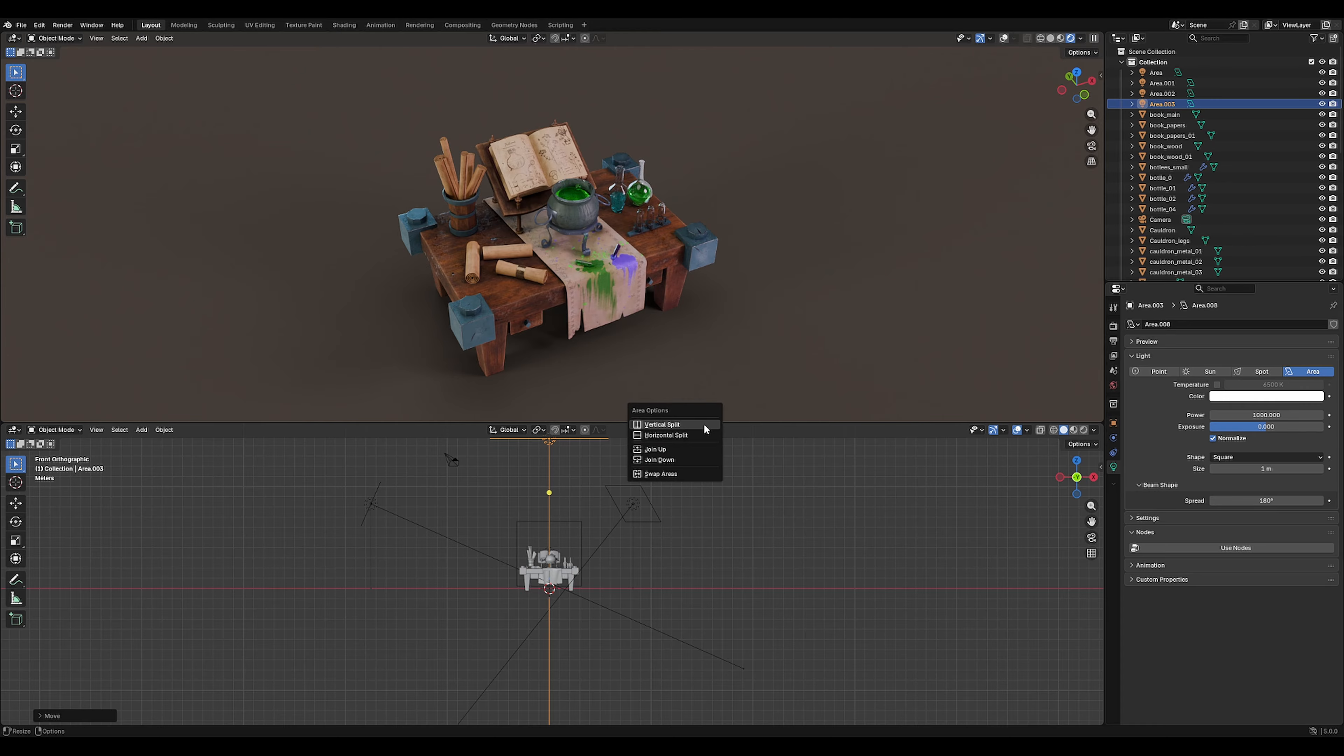
click(707, 454)
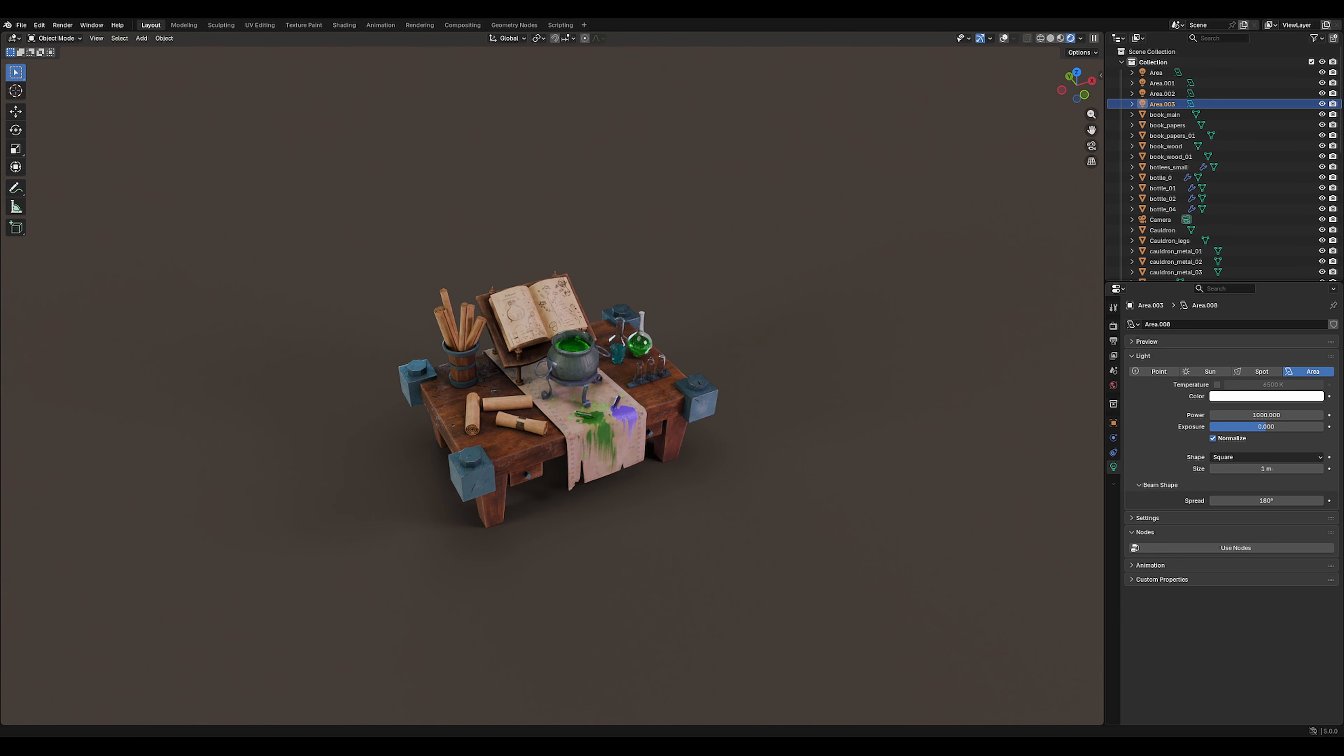
click(825, 456)
Adjust the world background colour, trying slightly brighter, more saturated warm browns such as #564129.
click(1287, 369)
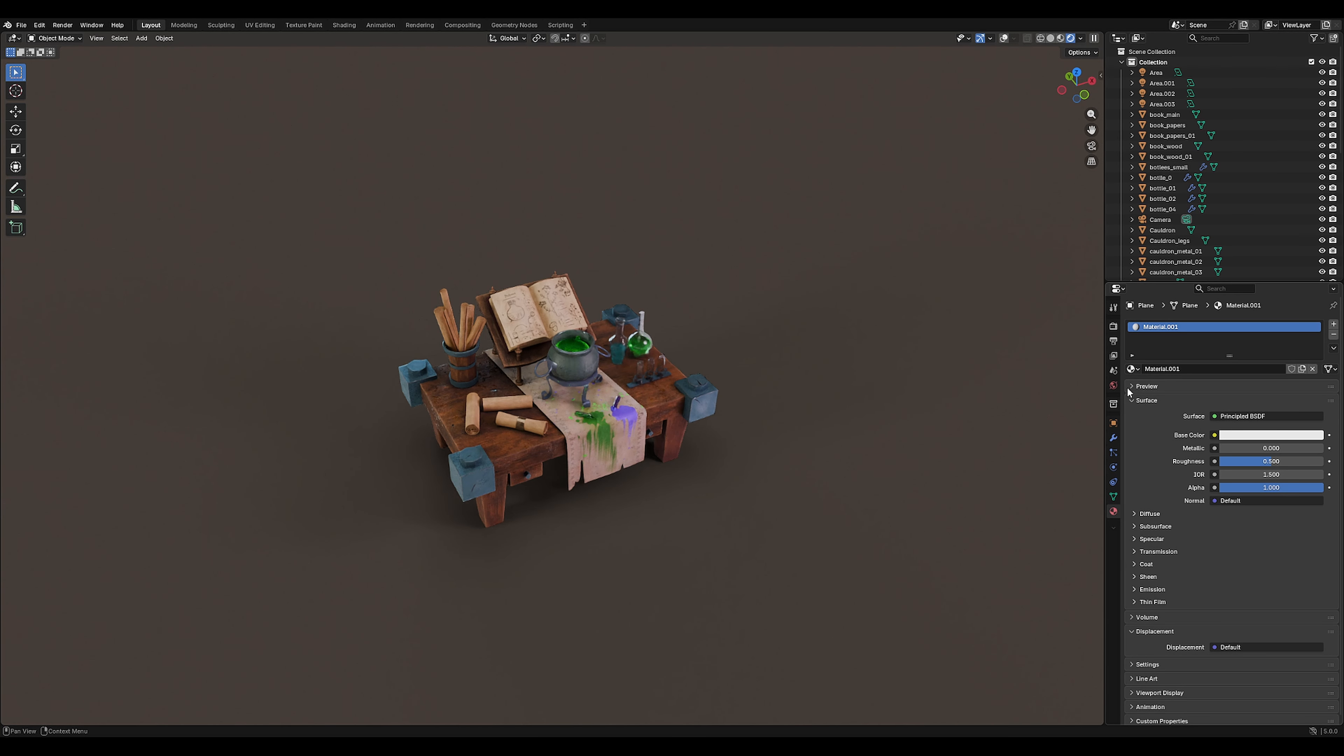
click(1113, 385)
click(1248, 392)
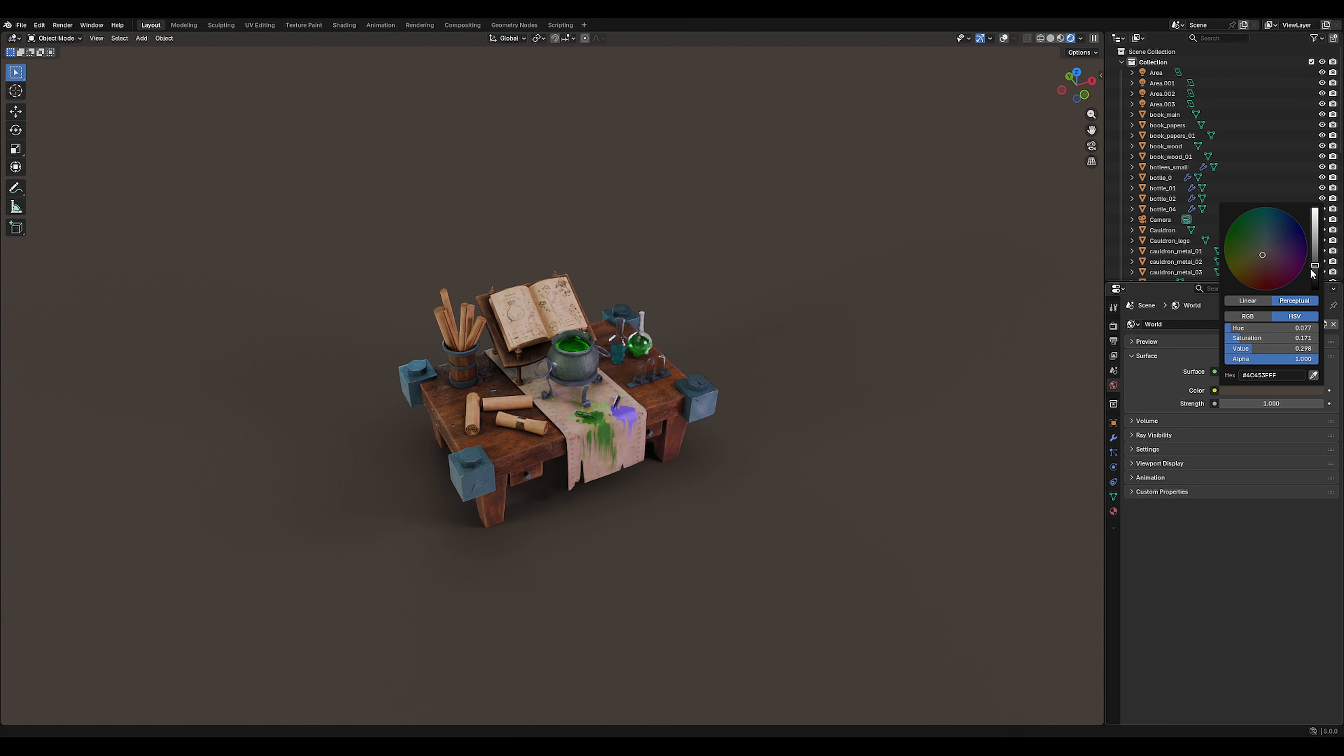
drag(1313, 272, 1260, 268)
click(1261, 268)
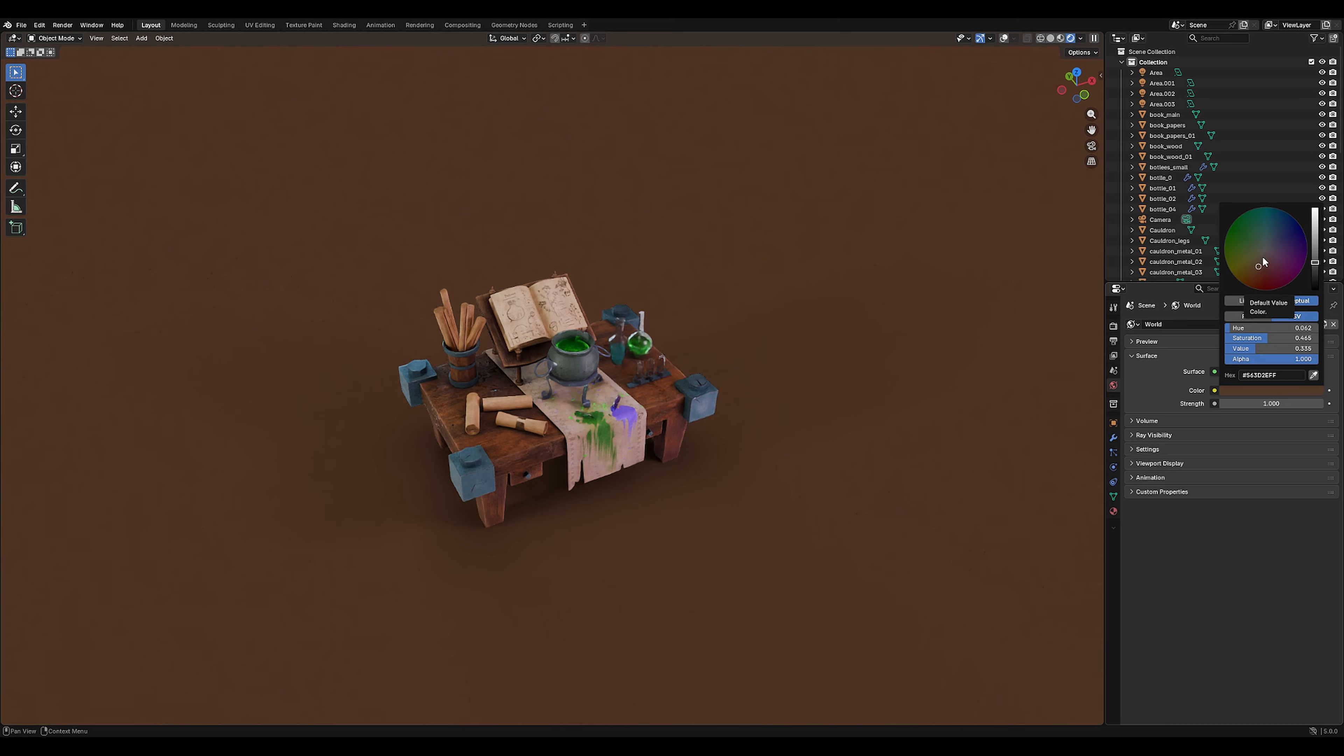
drag(1263, 260, 1260, 268)
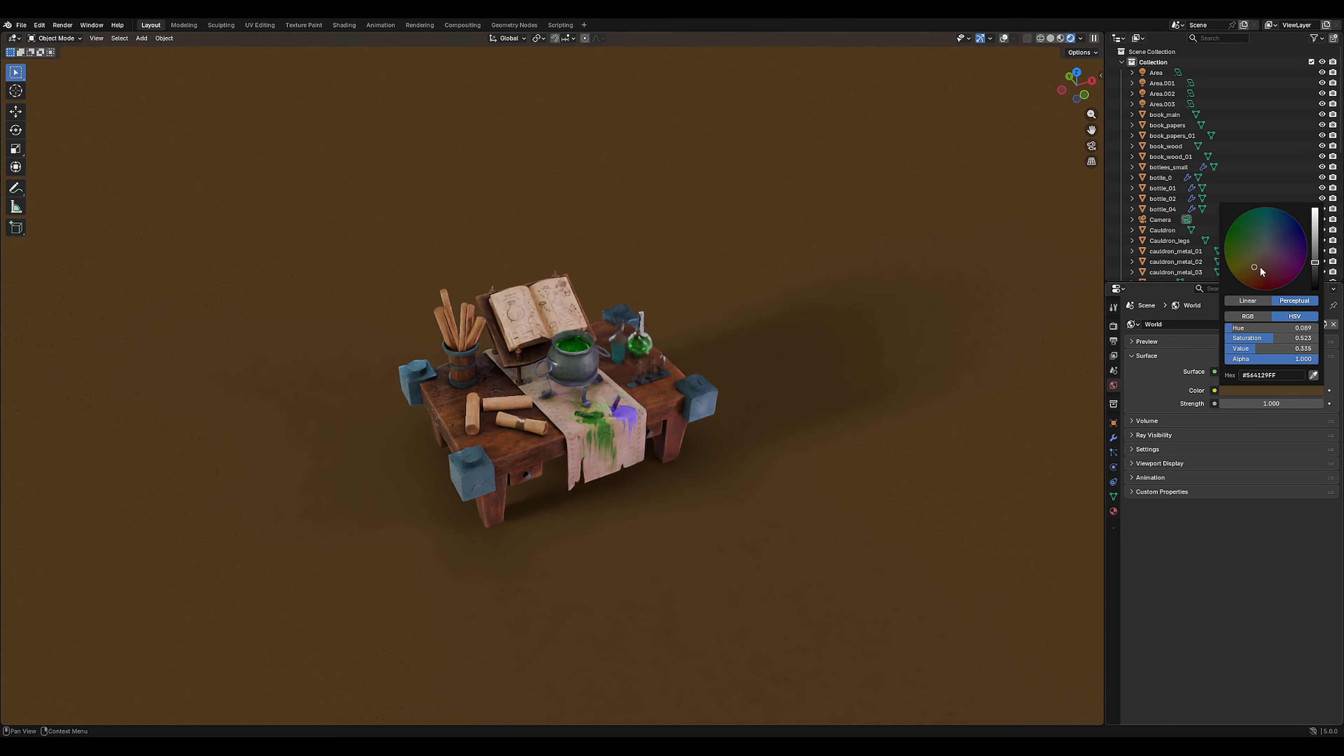
click(1260, 268)
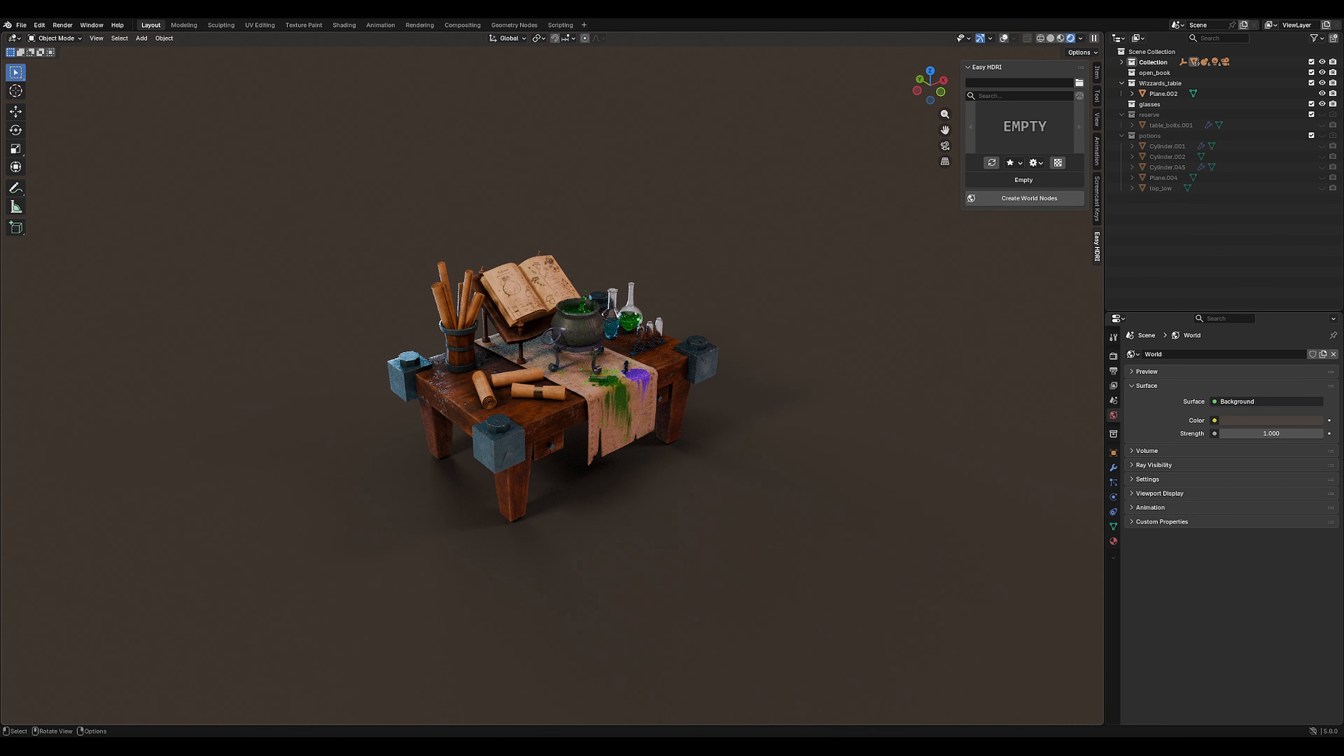
mouse_move(524, 386)
middle_down()
mouse_move(487, 388)
mouse_move(601, 389)
mouse_move(547, 392)
middle_up()
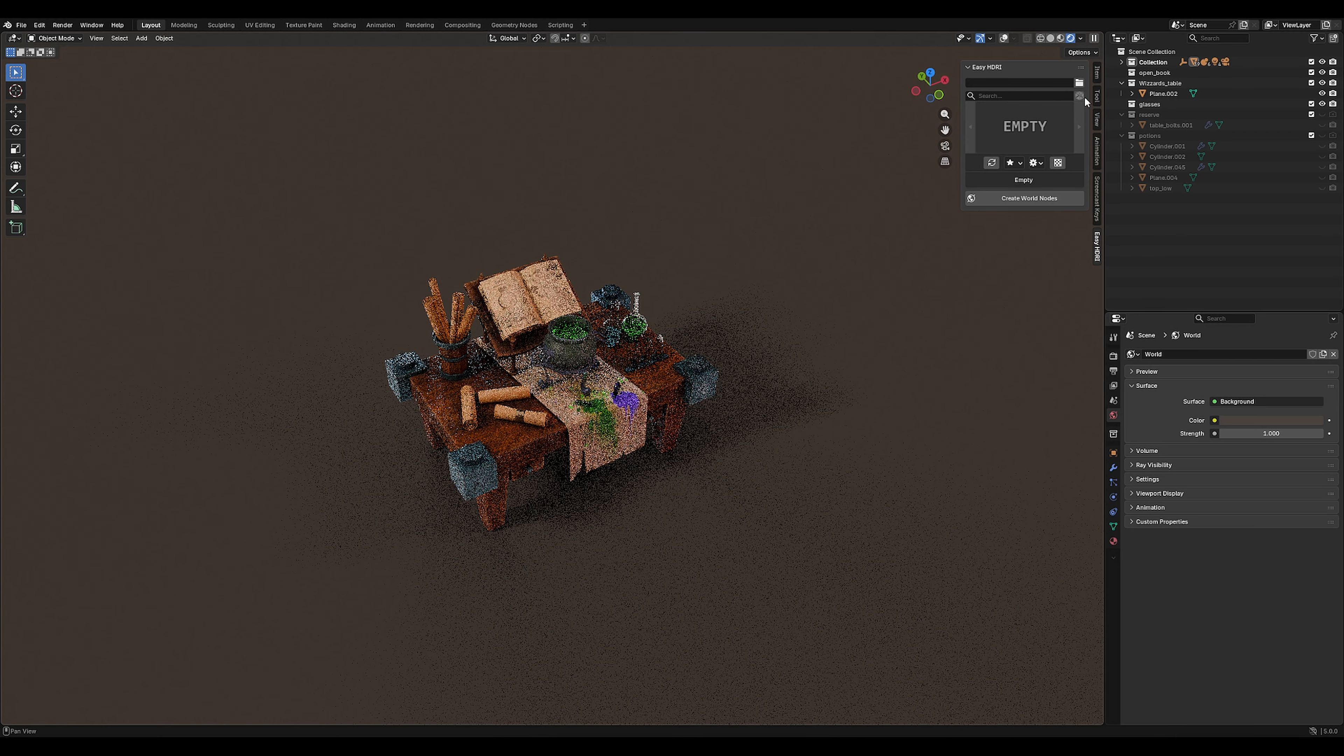
Show the viewport overlays and select the small blue area light behind the table.
click(1005, 37)
middle_drag(741, 397, 706, 415)
click(488, 254)
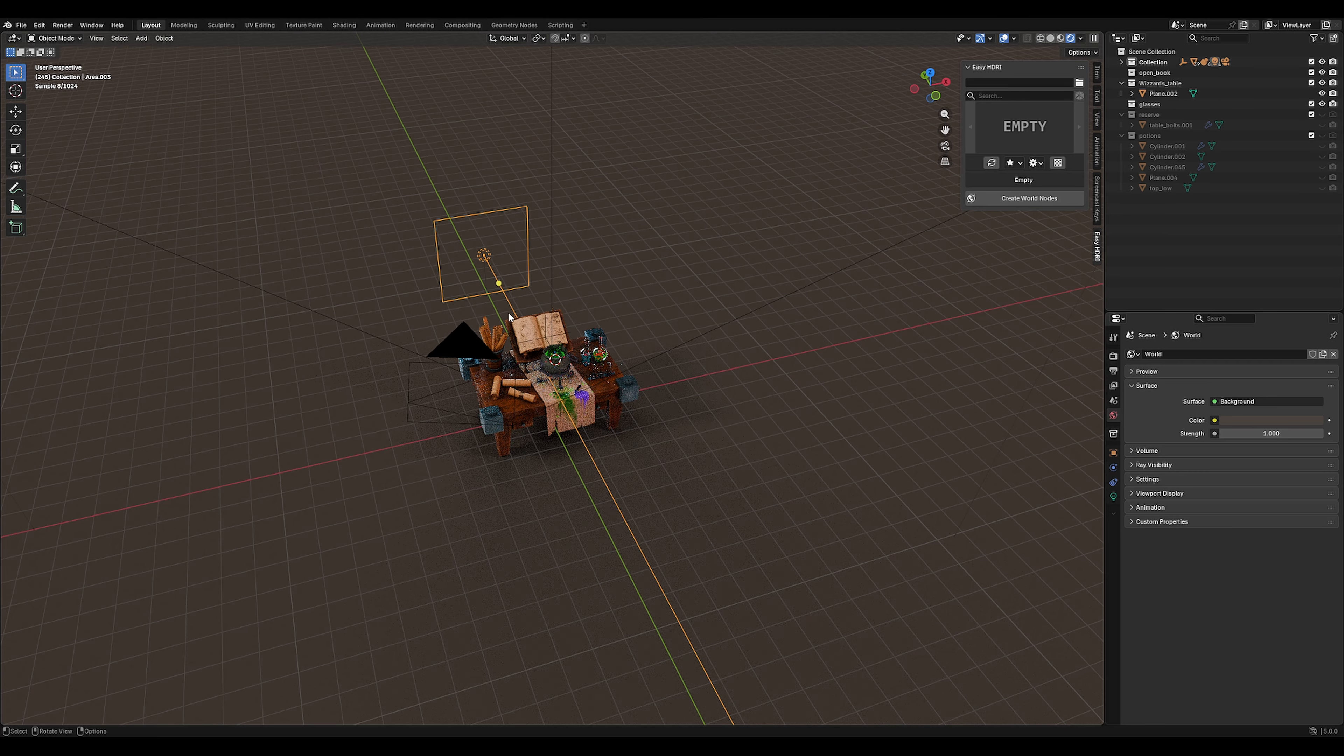
middle_drag(508, 312, 547, 290)
scroll(548, 290, down, 3)
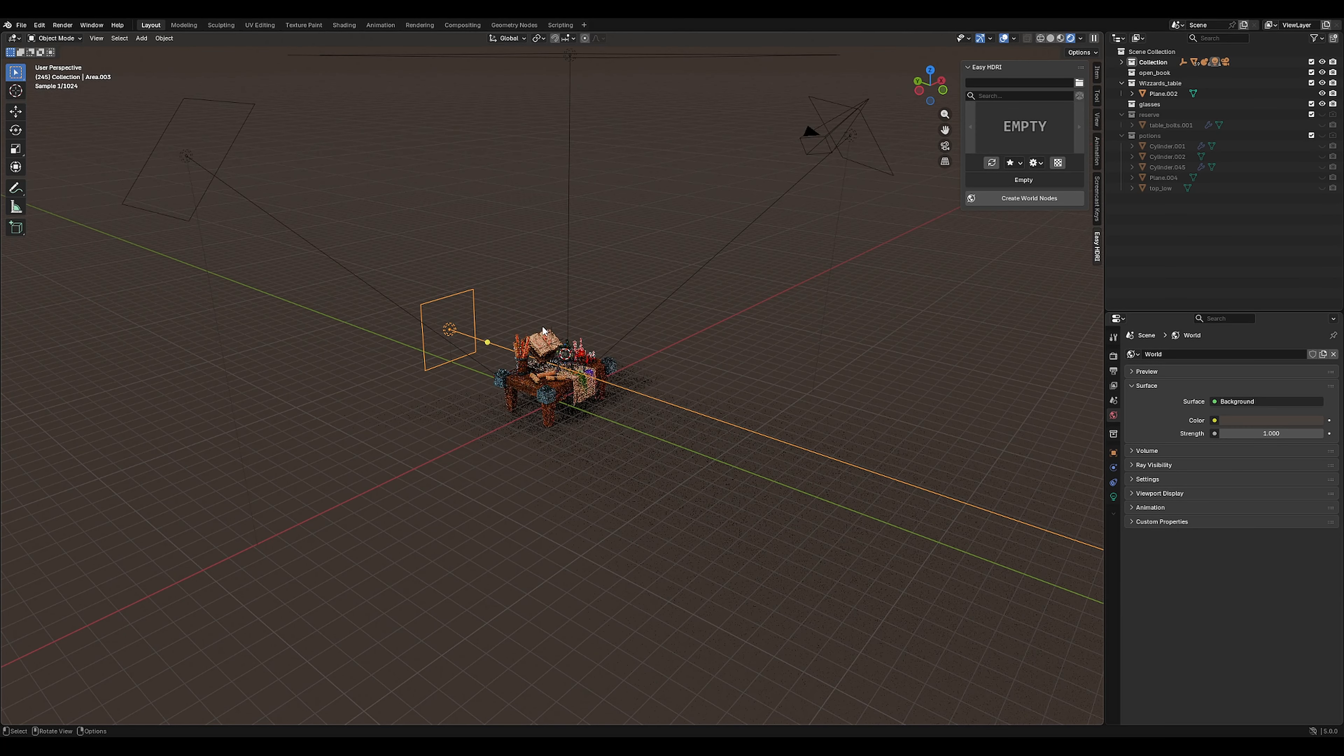
click(194, 167)
middle_drag(551, 461, 561, 486)
click(477, 347)
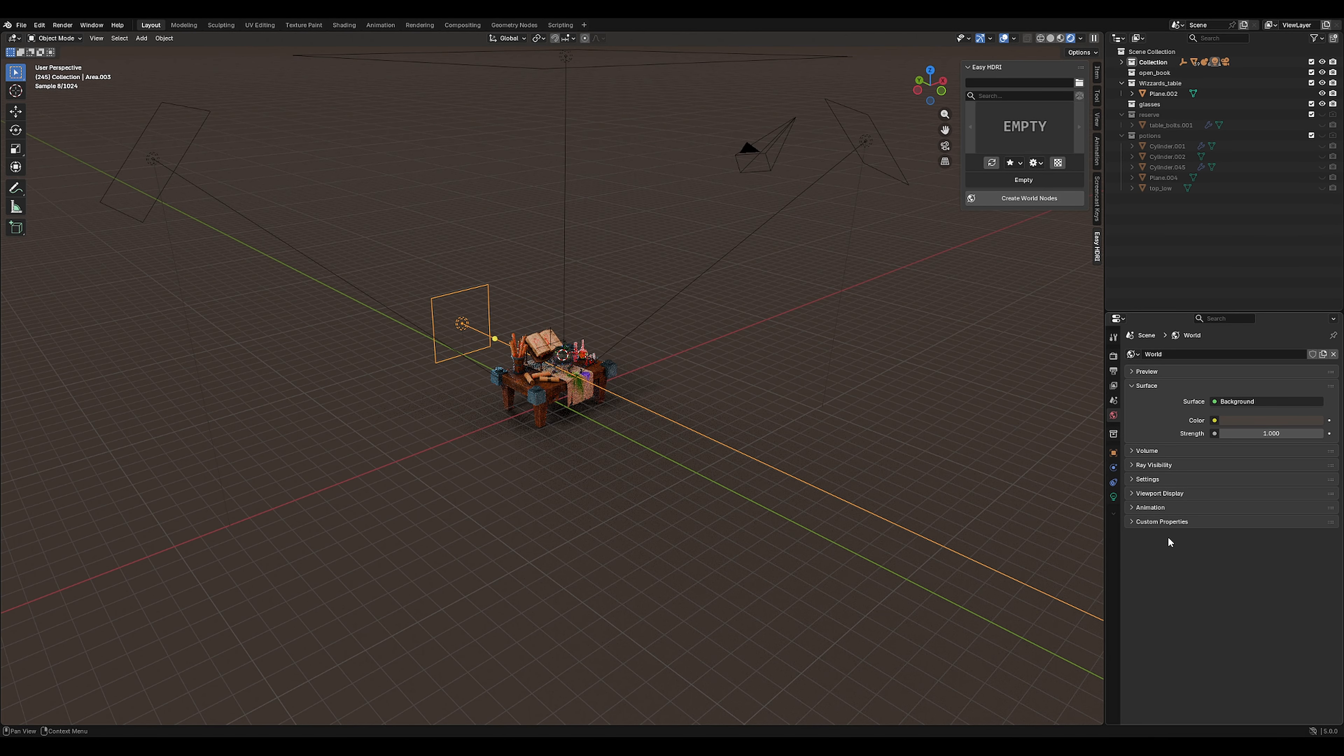
Widen the properties editor and review the light settings of the blue back, white overhead and pink side area lights.
click(1114, 497)
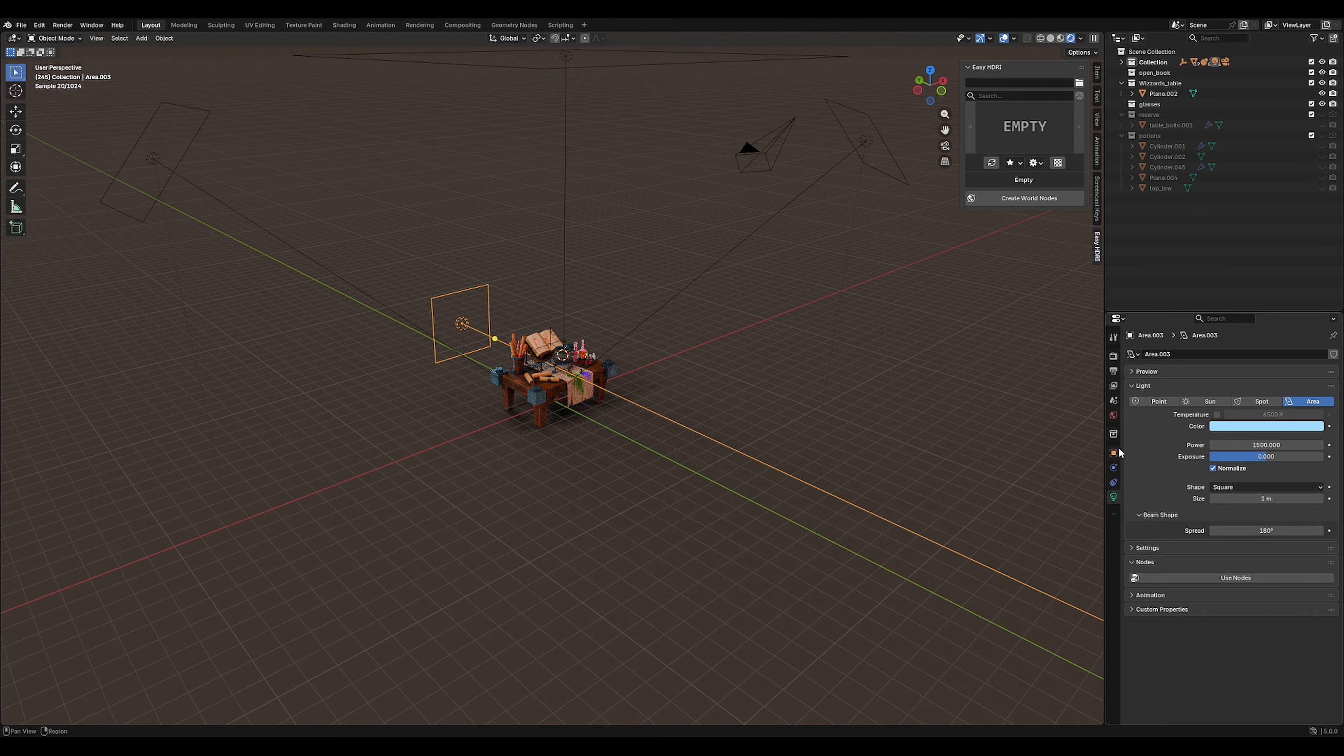
drag(1105, 437, 979, 438)
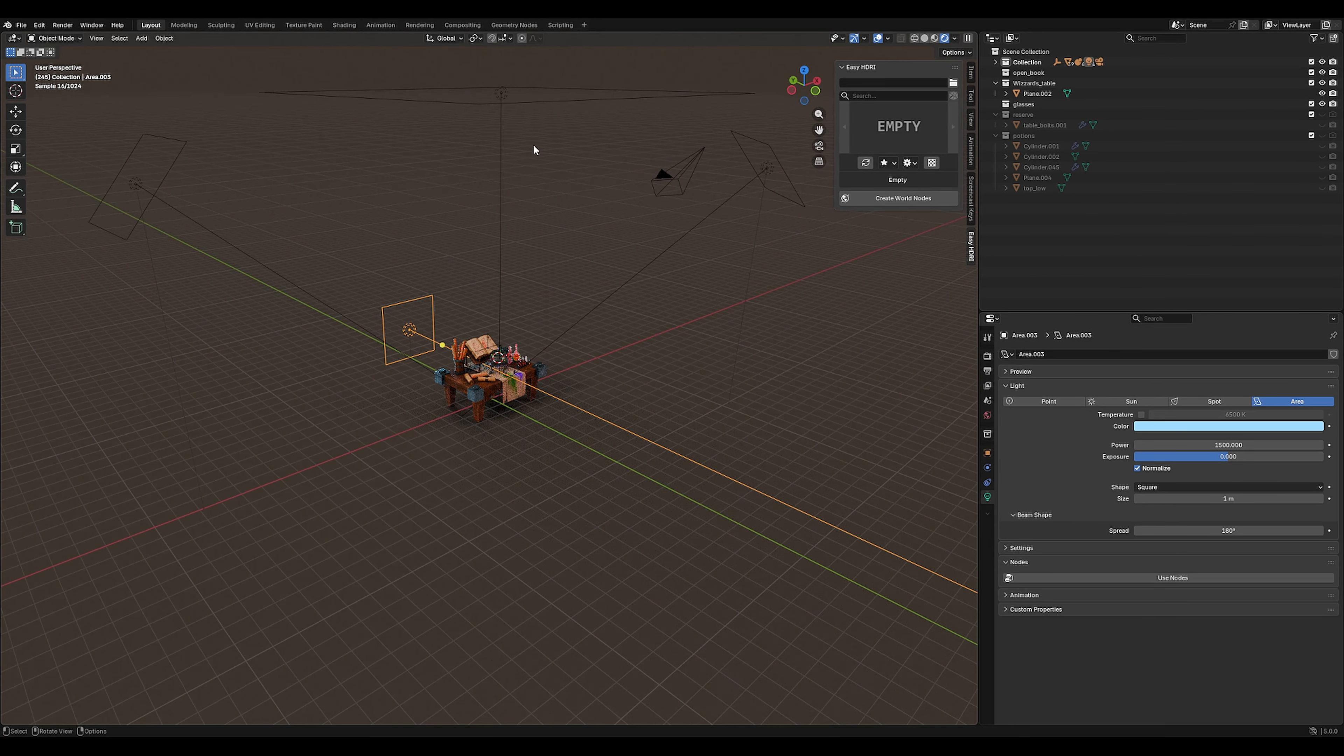
click(502, 95)
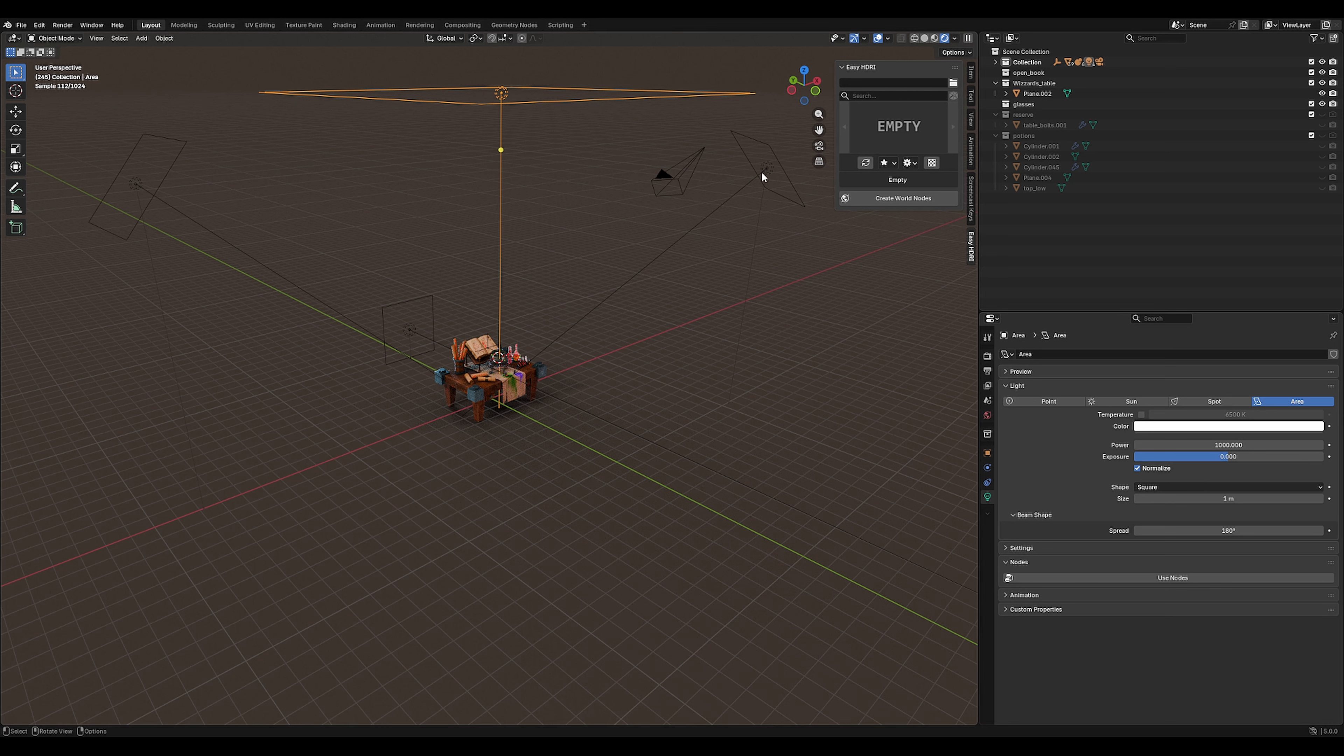
click(762, 173)
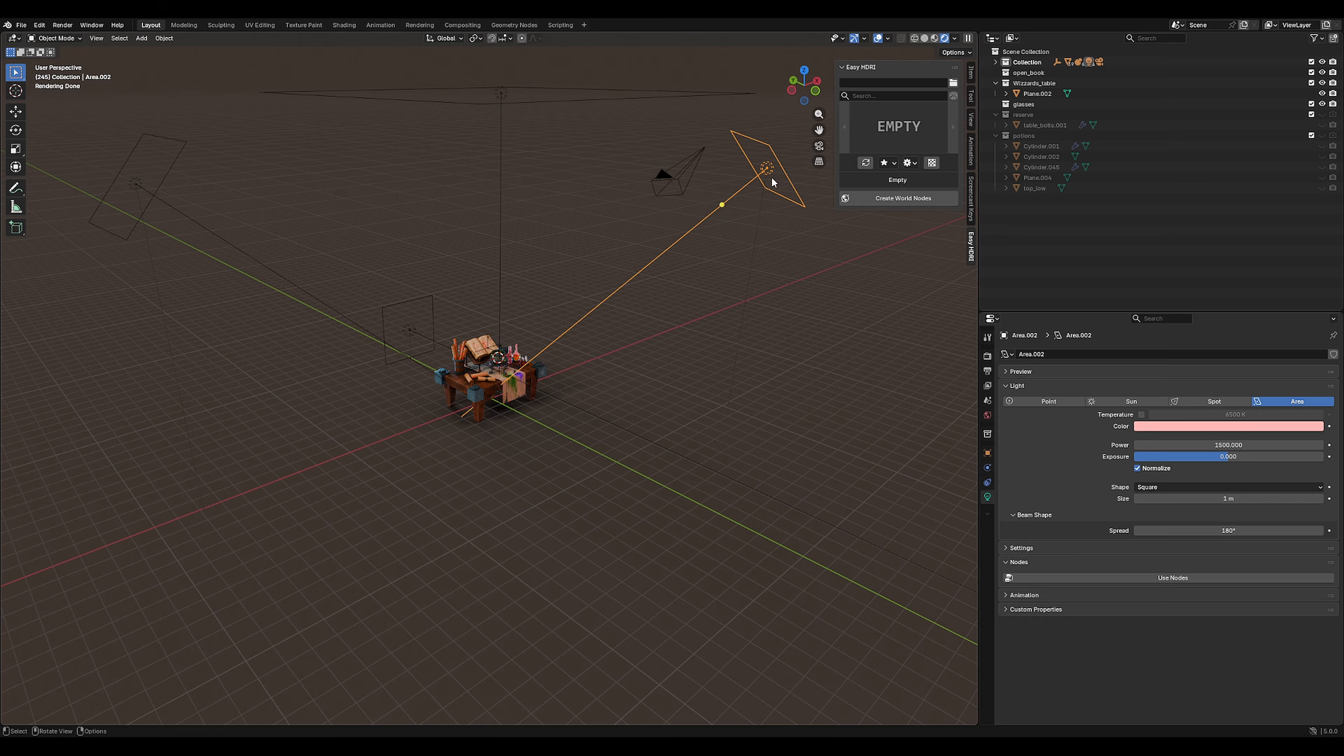
Annotate the viewport with two arrows pointing at the table from opposite sides and the handwritten note "Rim for shape" between them.
click(15, 188)
mouse_move(662, 274)
mouse_down()
mouse_move(551, 355)
mouse_move(585, 354)
mouse_up()
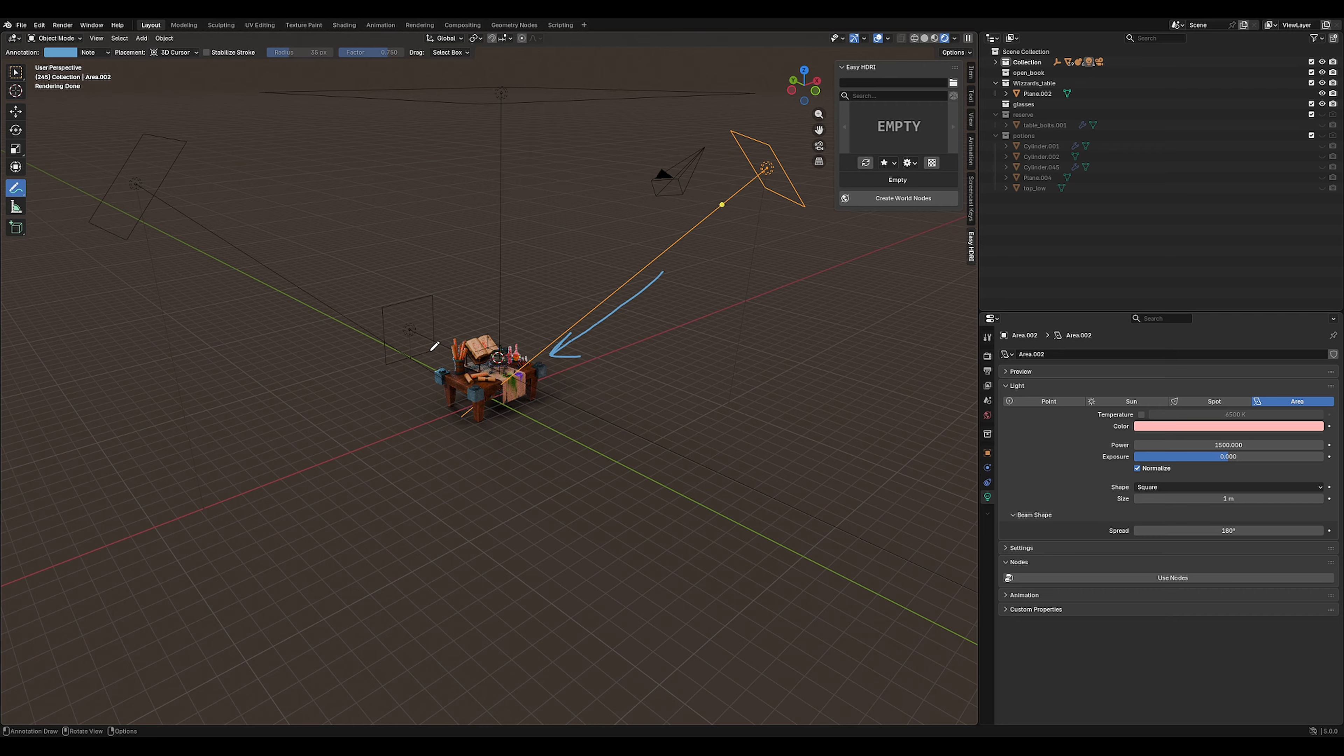
mouse_move(357, 286)
mouse_down()
mouse_move(455, 351)
mouse_move(424, 346)
mouse_up()
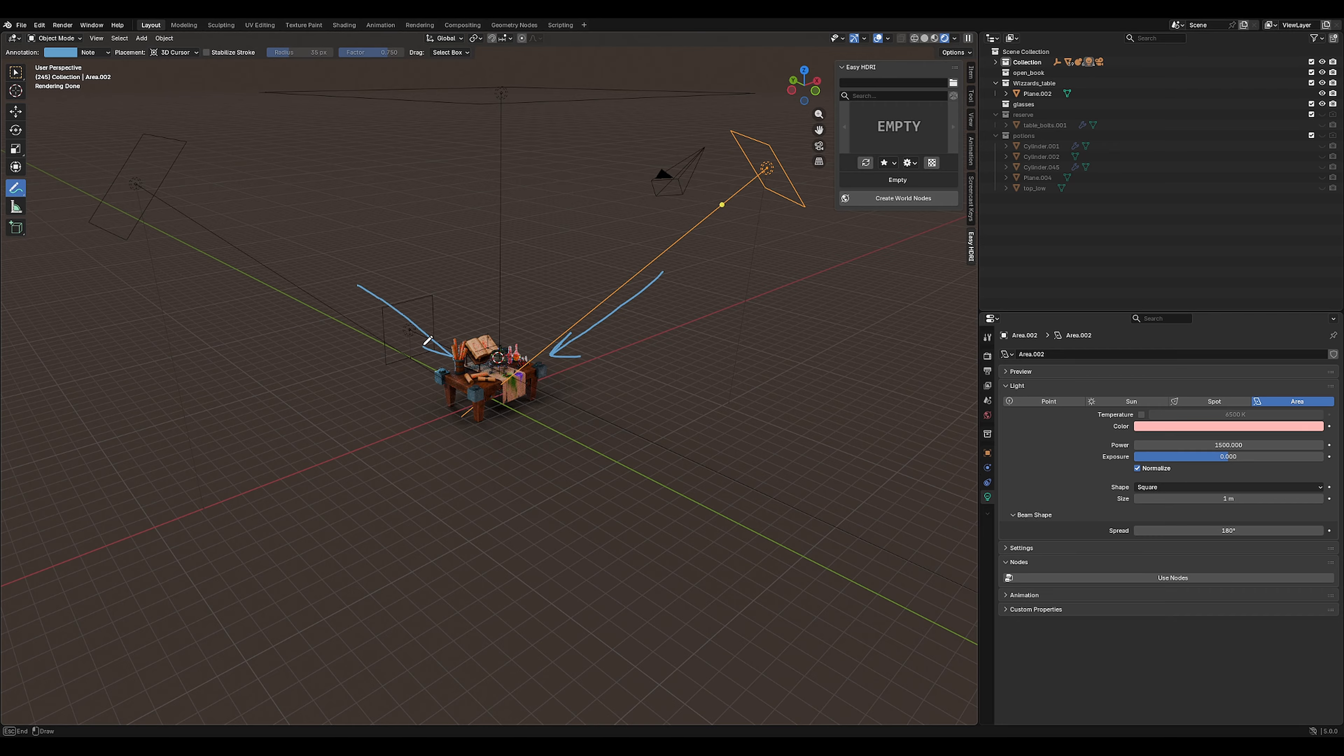
mouse_move(418, 258)
mouse_down()
mouse_move(444, 292)
mouse_move(433, 276)
mouse_move(450, 294)
mouse_move(475, 284)
mouse_up()
click(450, 271)
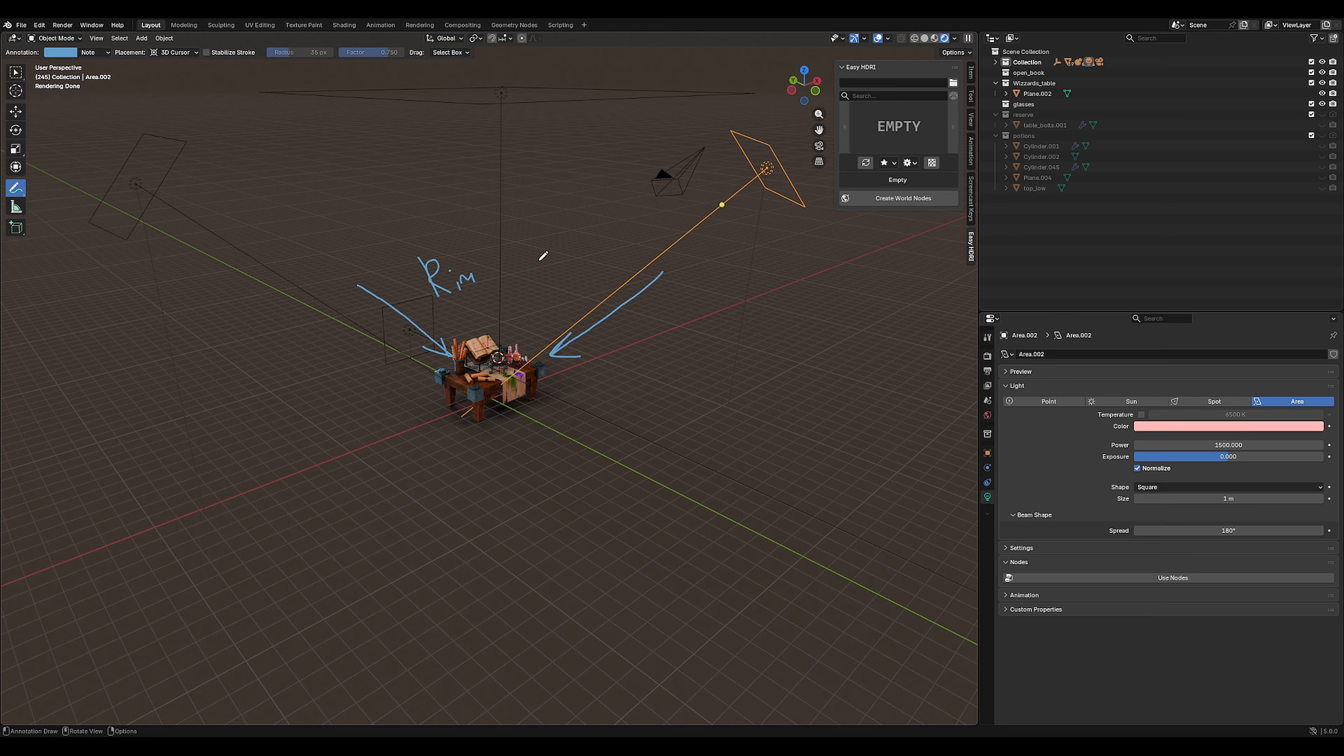
mouse_move(492, 295)
mouse_down()
mouse_move(513, 301)
mouse_move(573, 271)
mouse_up()
Annotate a long arrow from the large pale-pink area light to the table's front and sketch a sun symbol beside that light.
mouse_move(154, 209)
mouse_down()
mouse_move(383, 377)
mouse_move(383, 398)
mouse_move(424, 388)
mouse_move(435, 407)
mouse_up()
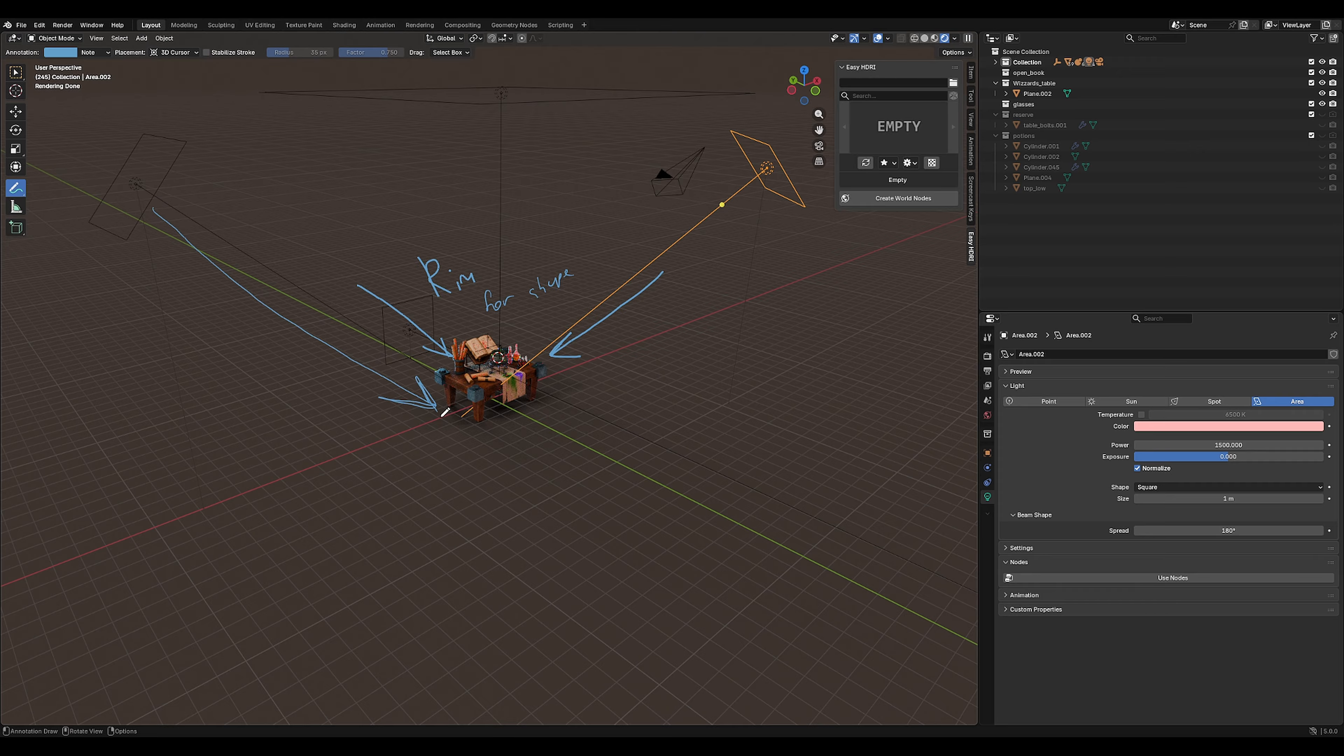
mouse_move(213, 181)
mouse_down()
mouse_move(227, 238)
mouse_move(248, 213)
mouse_up()
drag(252, 188, 207, 243)
Return to the selection tool and review the settings of the pale-pink area light and the overhead area light.
click(16, 72)
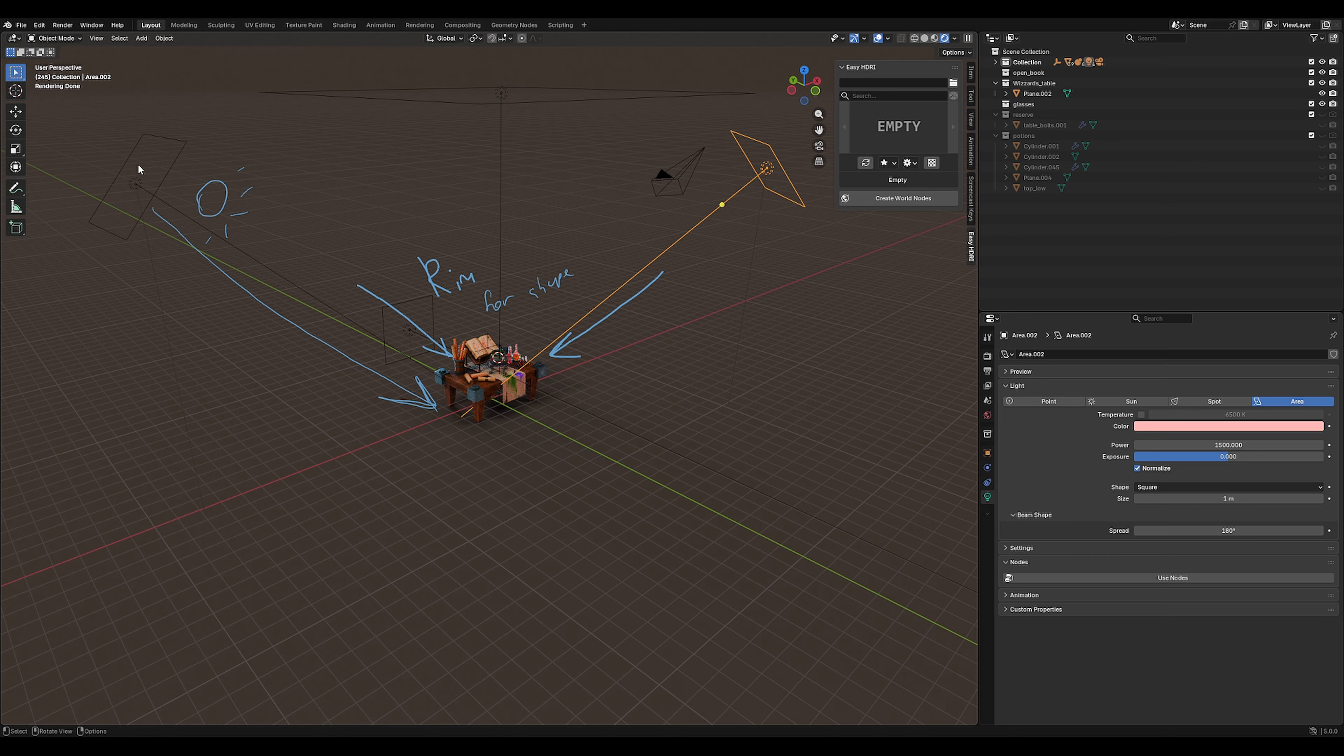
click(141, 181)
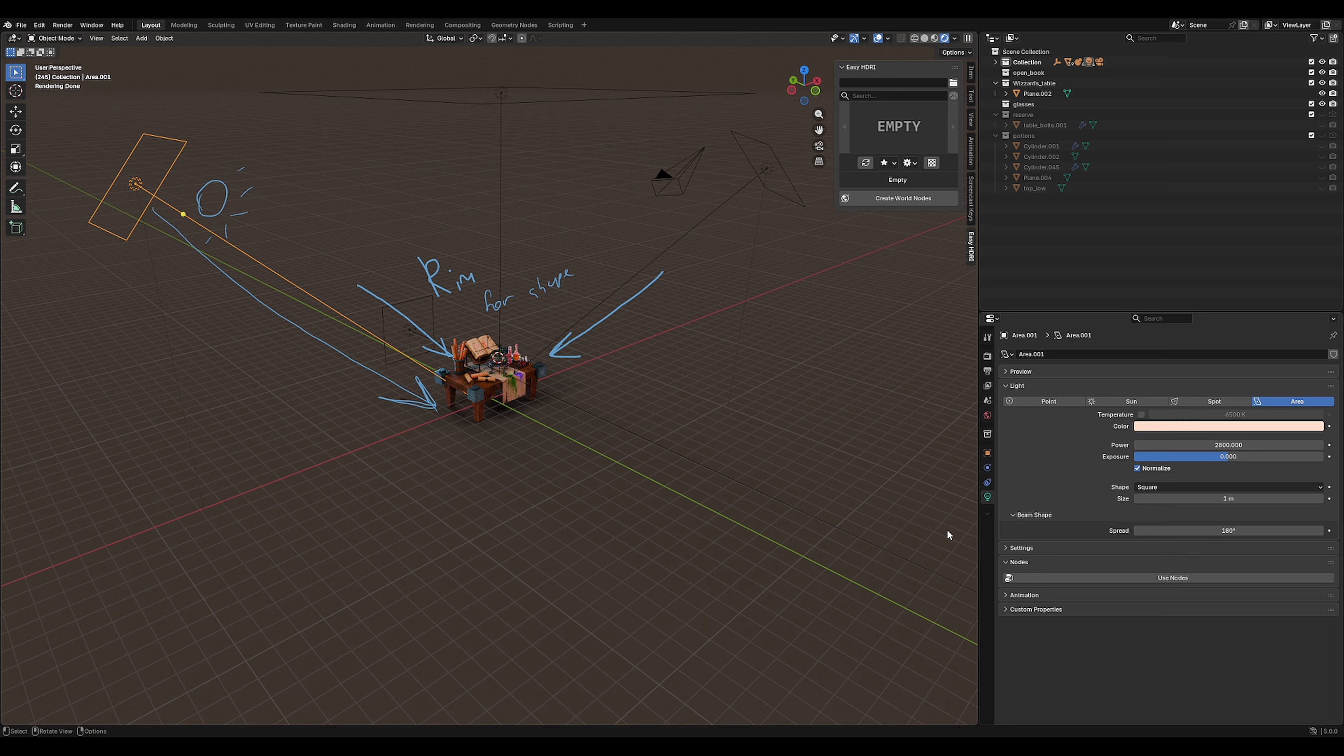
click(504, 98)
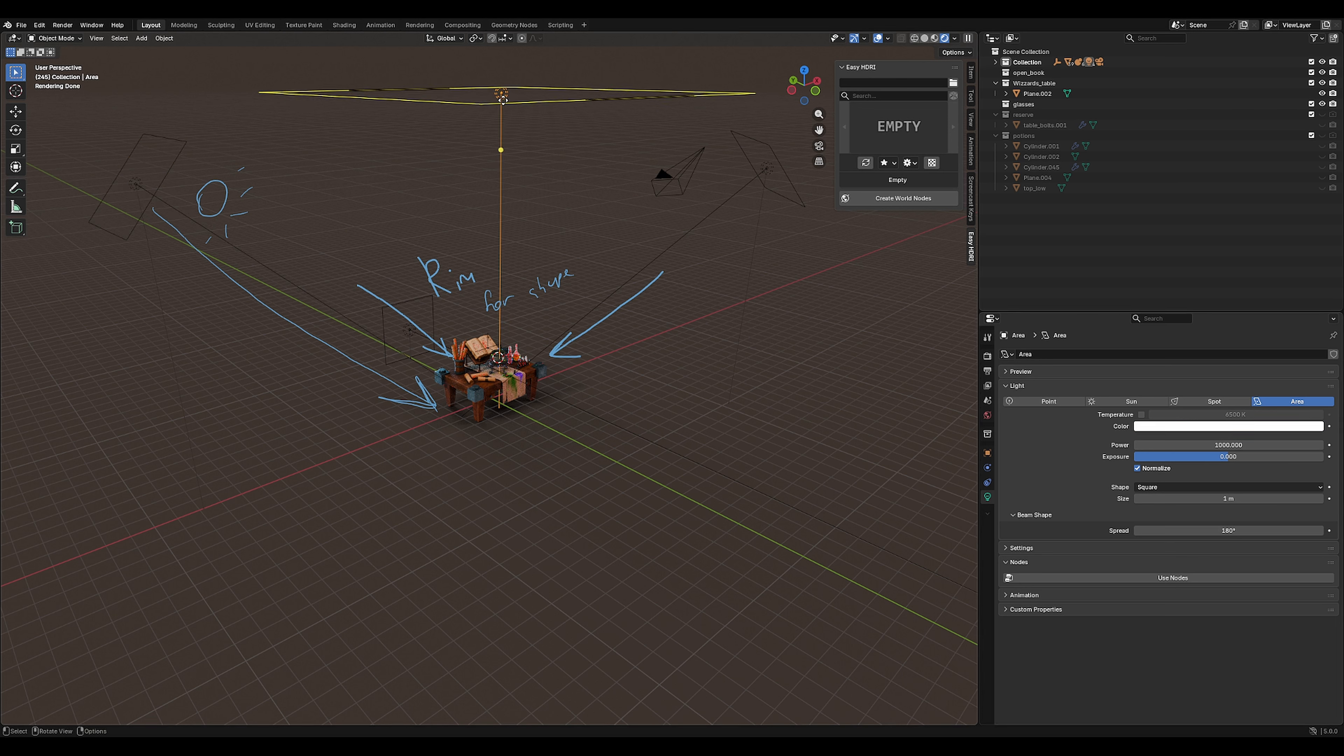